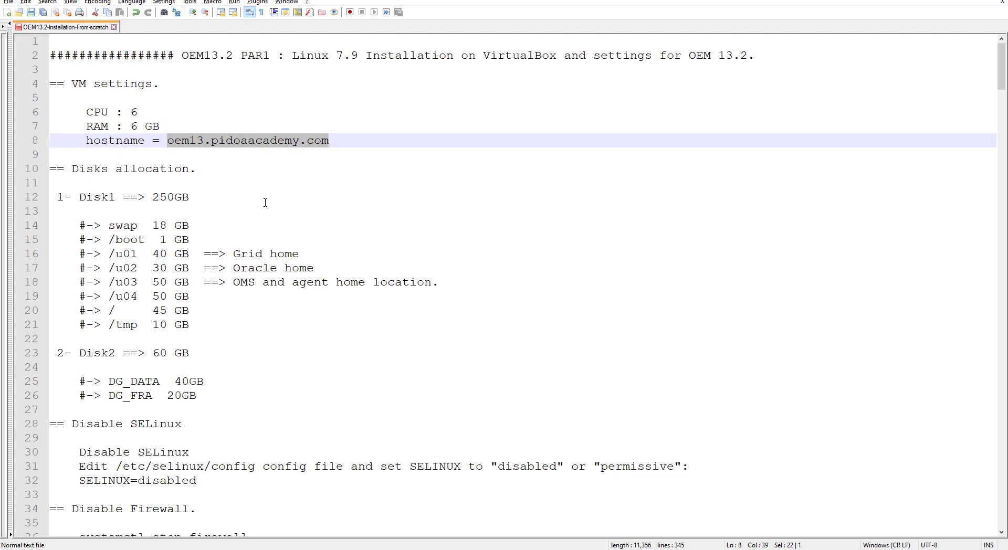
Step: Review the planned disk layout: Disk1 250 GB partitions, then Disk2 60 GB with DG_DATA 40GB and DG_FRA 20GB
left_click(79, 197)
left_click_drag(79, 197, 192, 197)
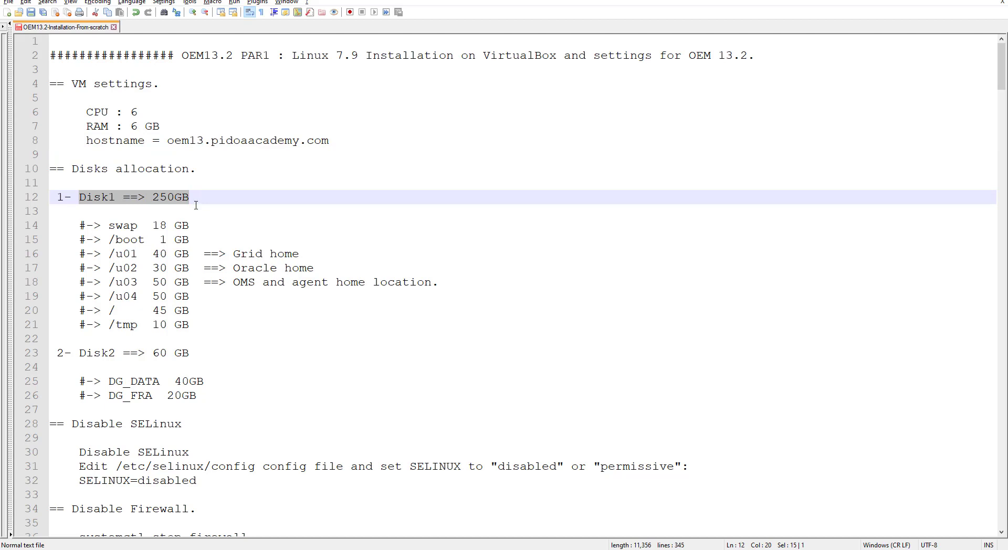
left_click_drag(79, 356, 191, 357)
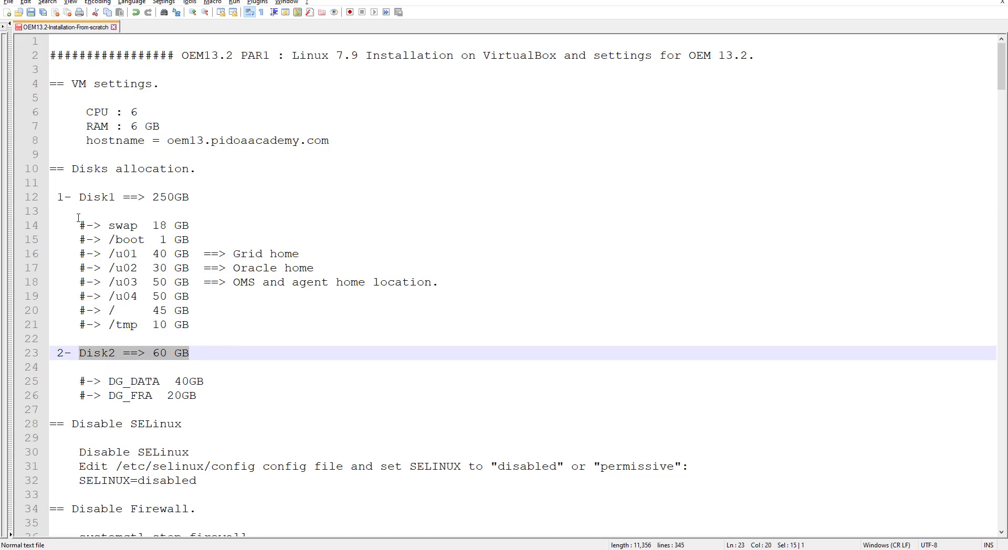
left_click(52, 220)
left_click_drag(52, 220, 201, 318)
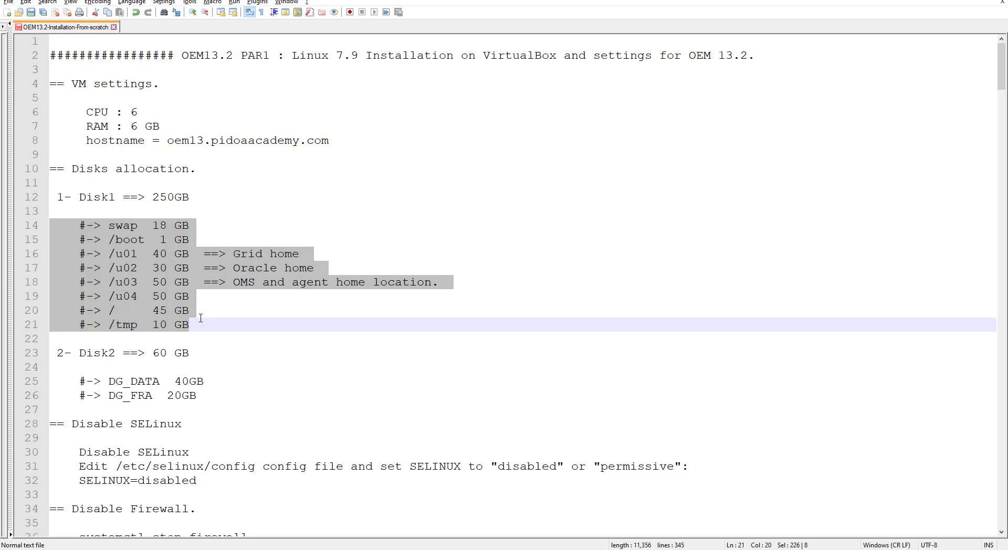
double_click(124, 227)
left_click_drag(156, 225, 189, 223)
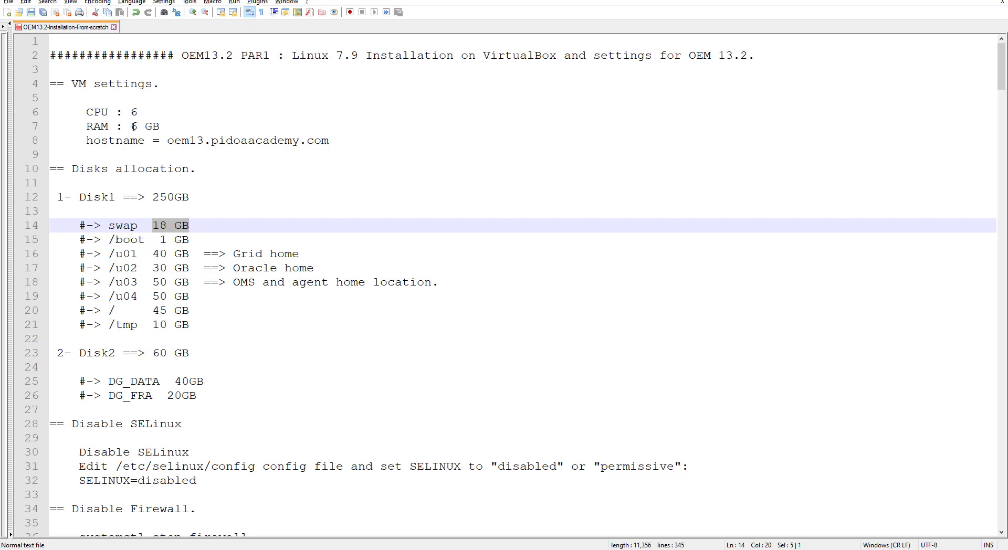
left_click_drag(131, 127, 161, 127)
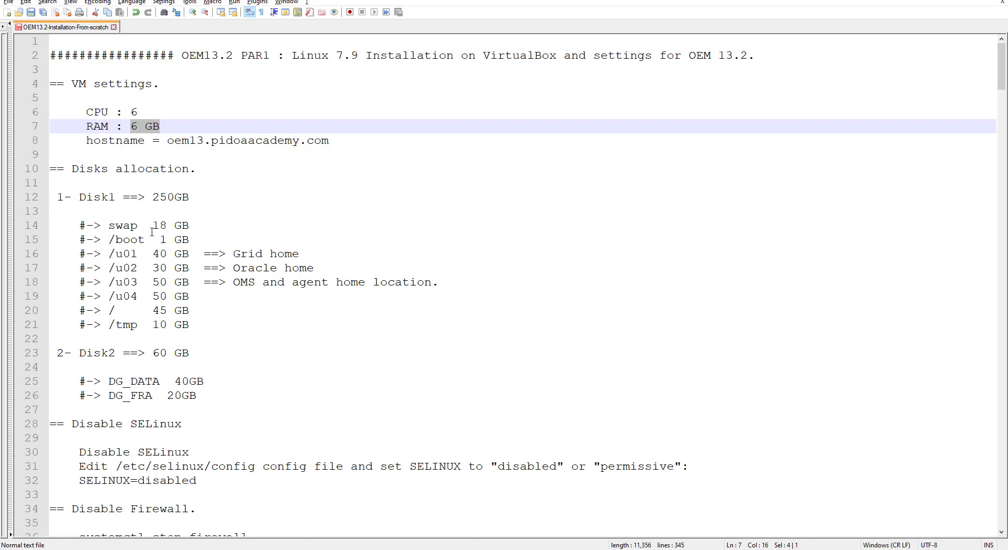
mouse_move(189, 225)
left_mouse_down()
mouse_move(114, 228)
mouse_move(189, 240)
left_mouse_up()
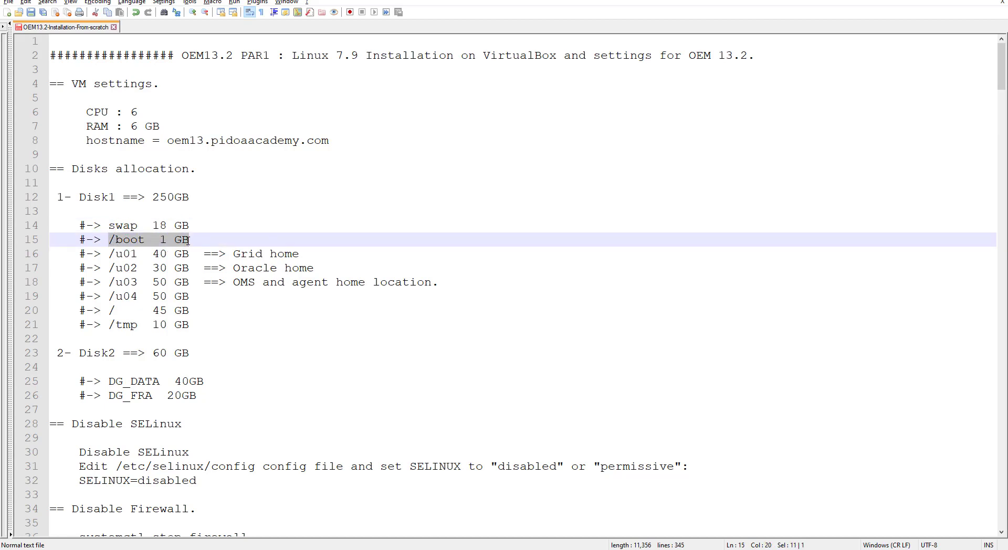
left_click_drag(109, 255, 302, 256)
left_click(204, 254)
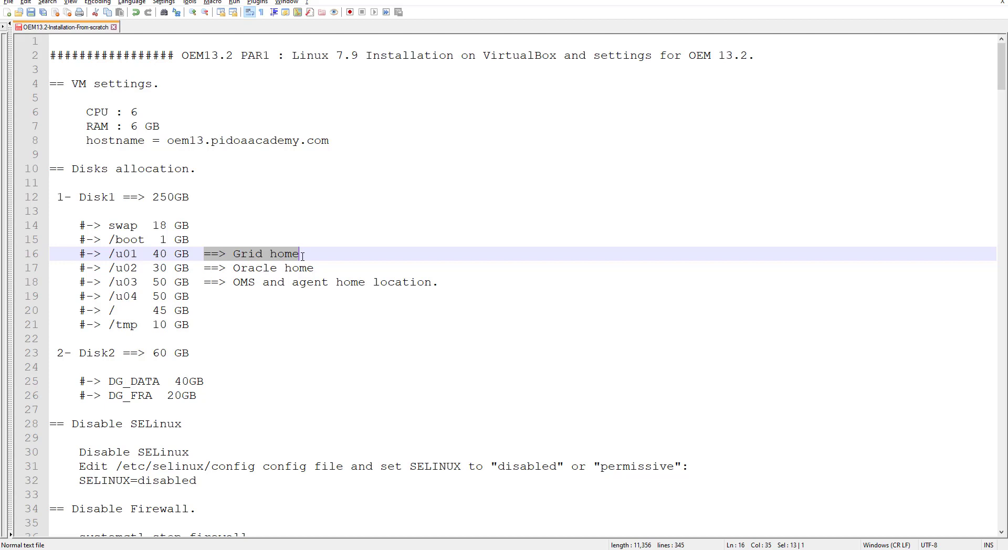
left_click_drag(306, 254, 54, 253)
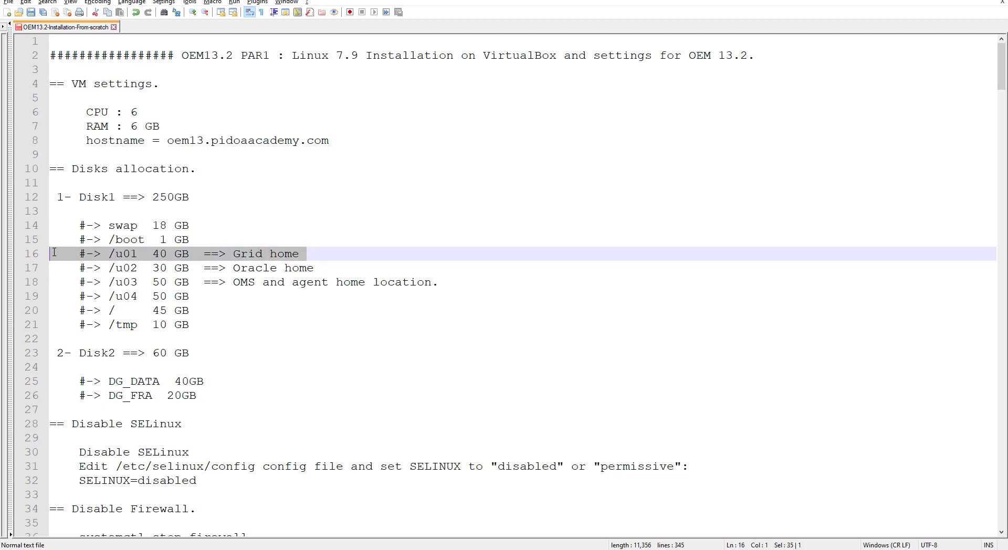
left_click_drag(58, 268, 316, 274)
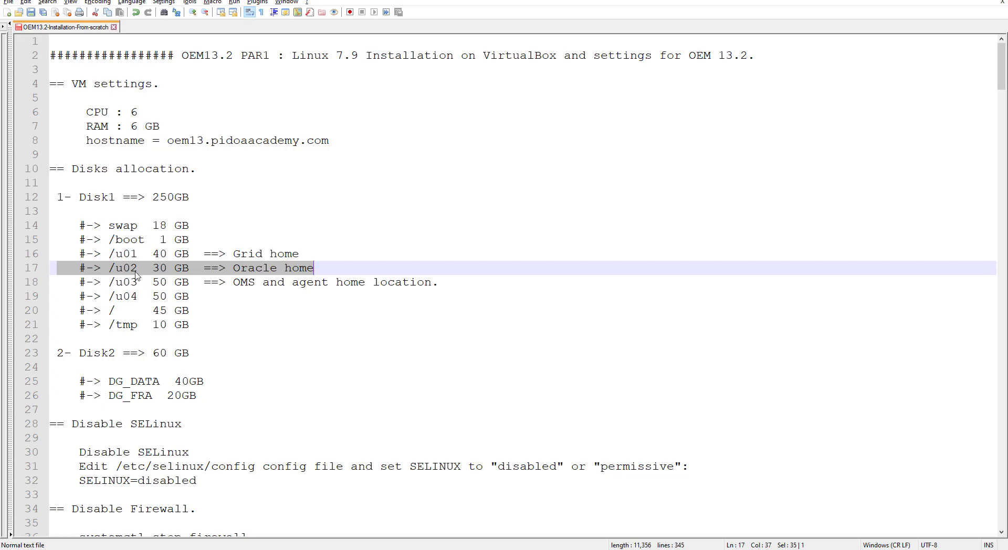
triple_click(321, 270)
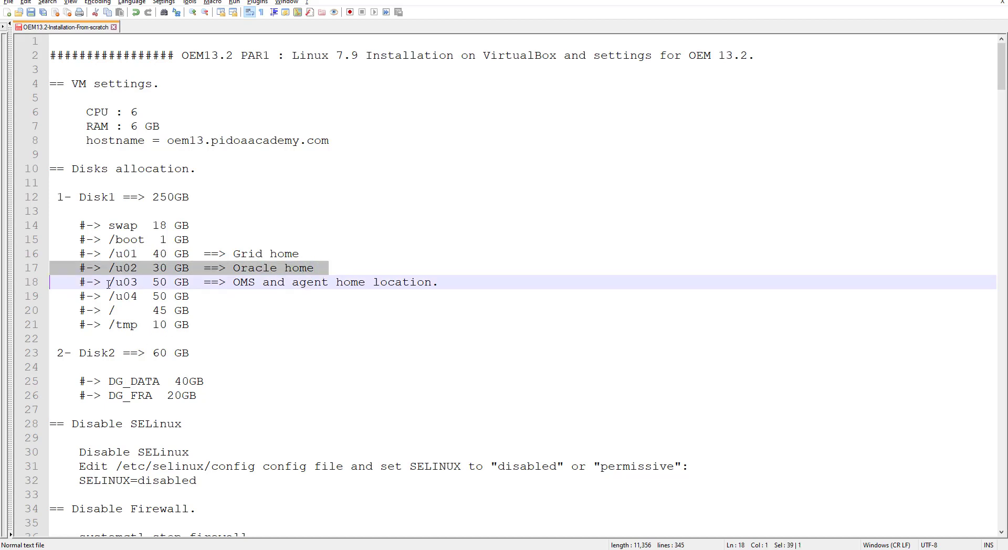
triple_click(62, 283)
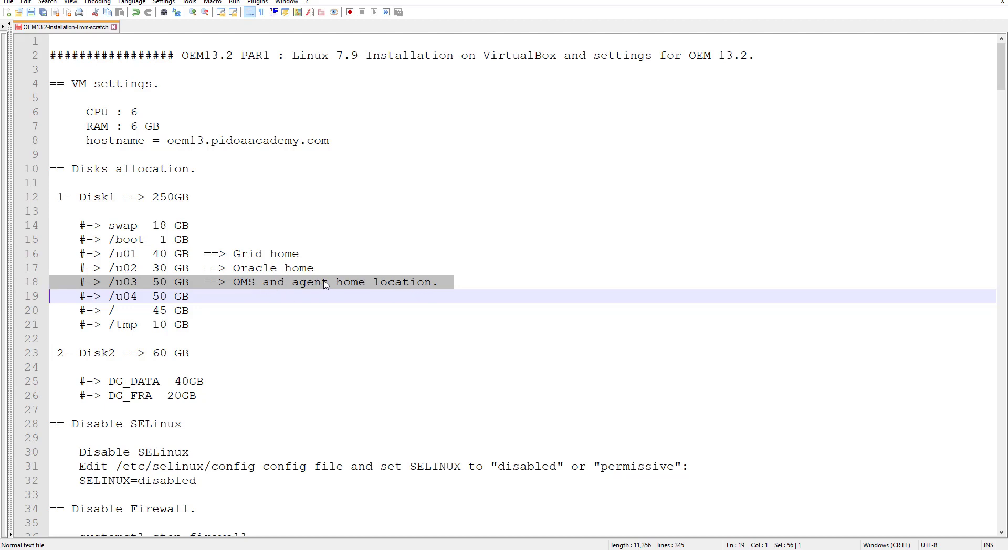
left_click(444, 283)
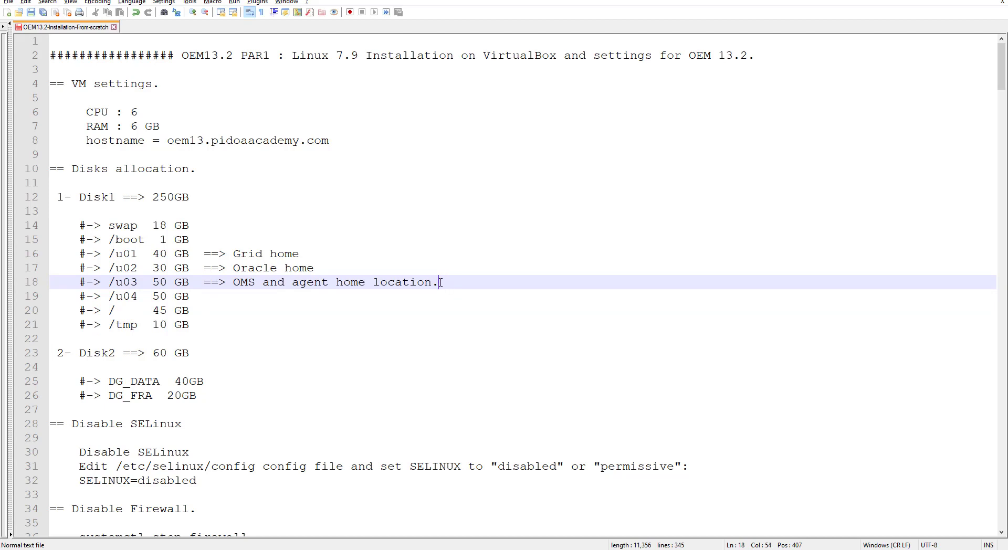
left_click_drag(441, 283, 111, 283)
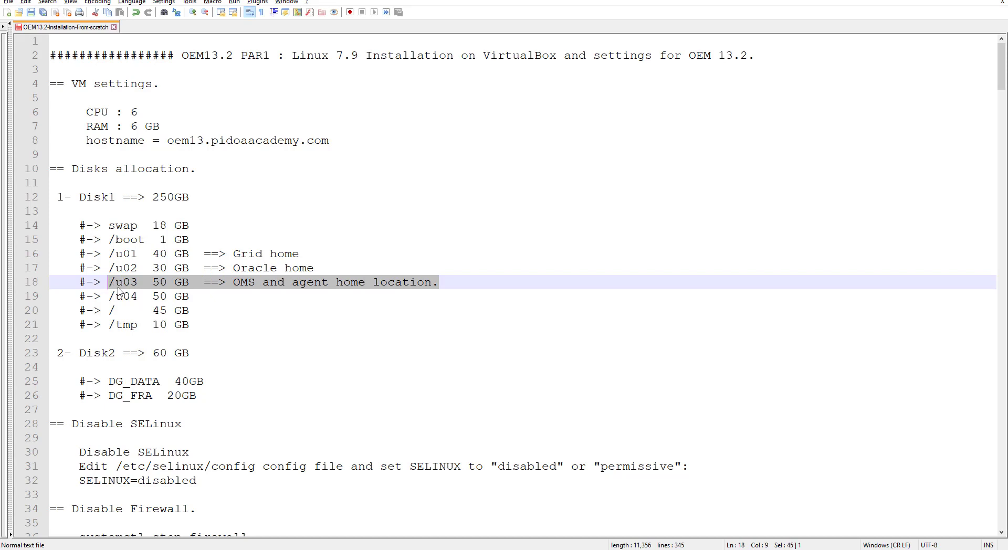
left_click(122, 283)
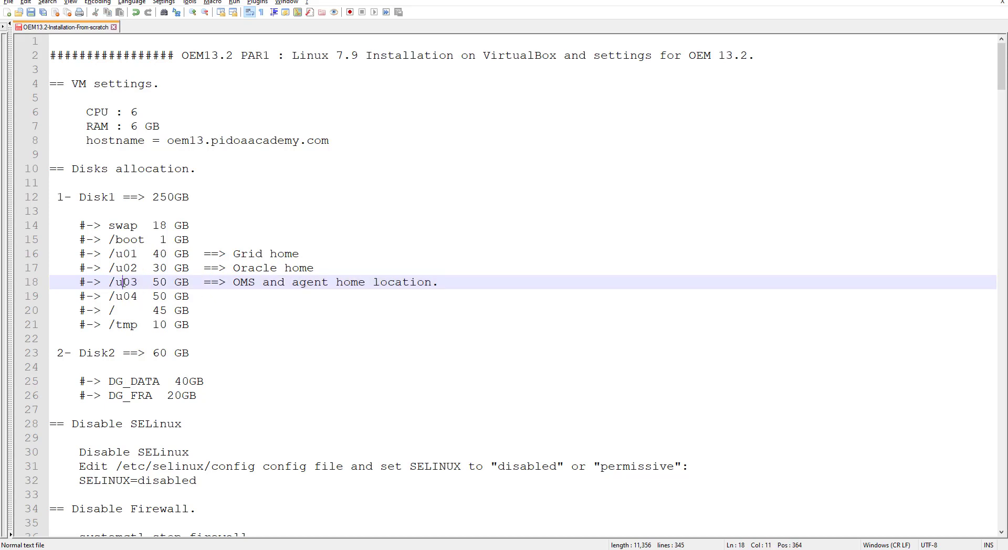
left_click_drag(60, 297, 196, 298)
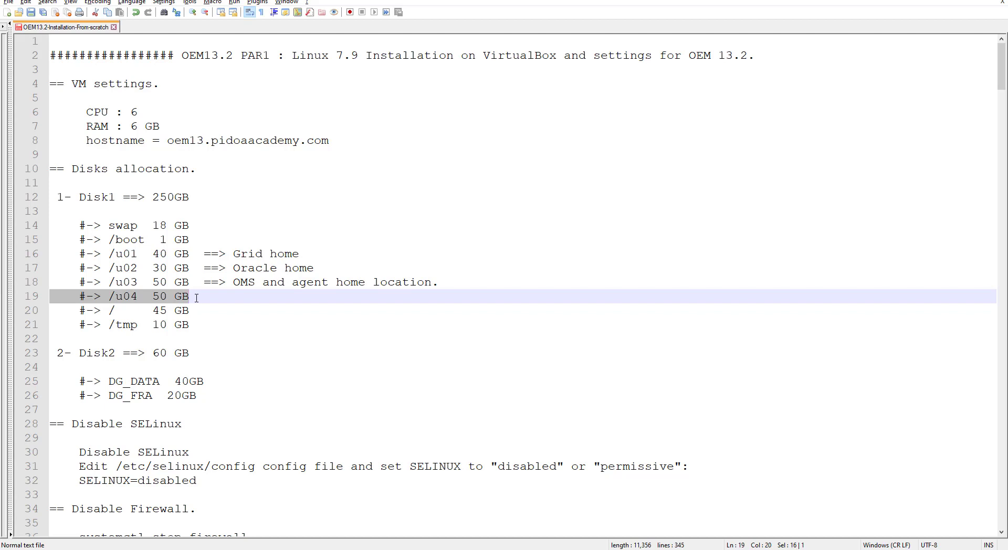
left_click(197, 298)
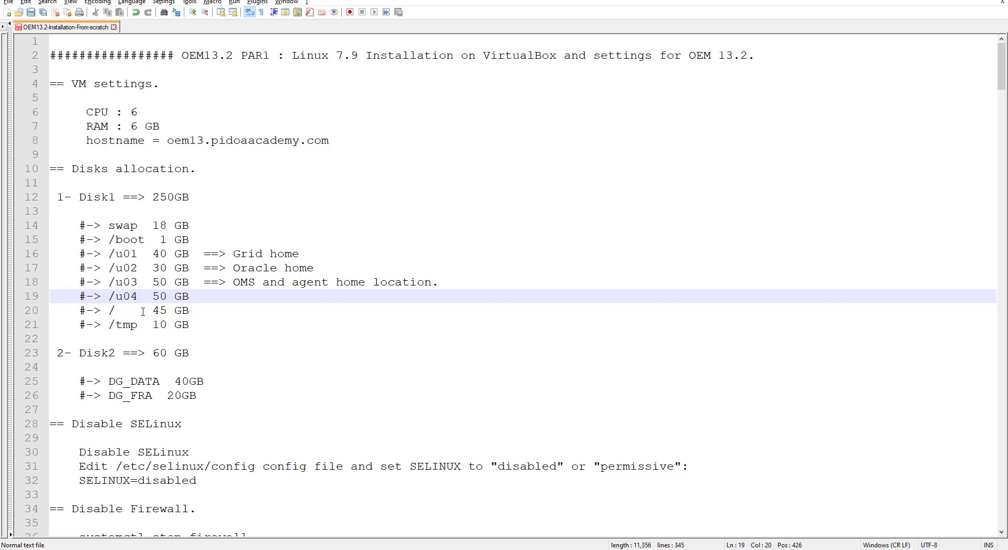
left_click_drag(109, 311, 198, 314)
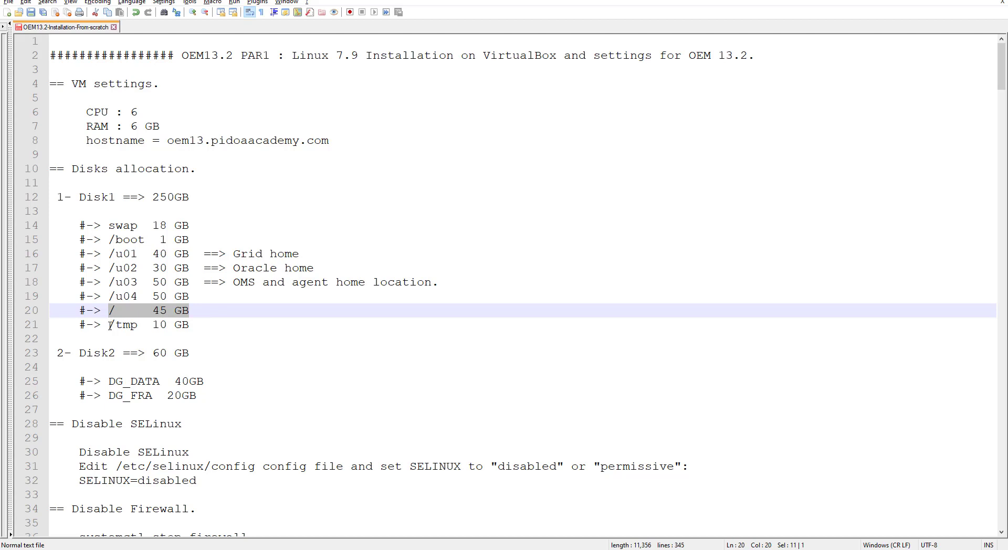
left_click_drag(109, 325, 198, 325)
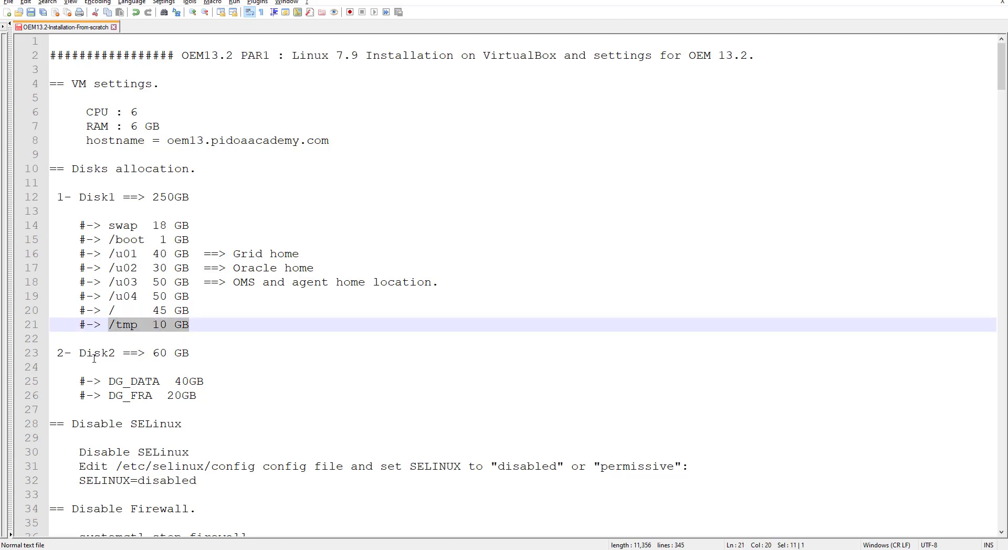
left_click_drag(79, 355, 195, 357)
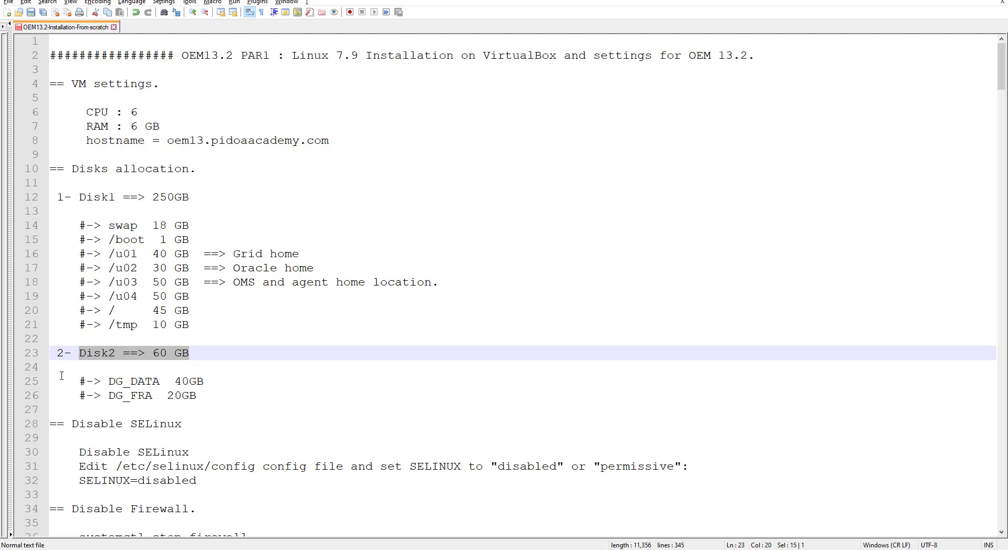
left_click_drag(51, 381, 218, 399)
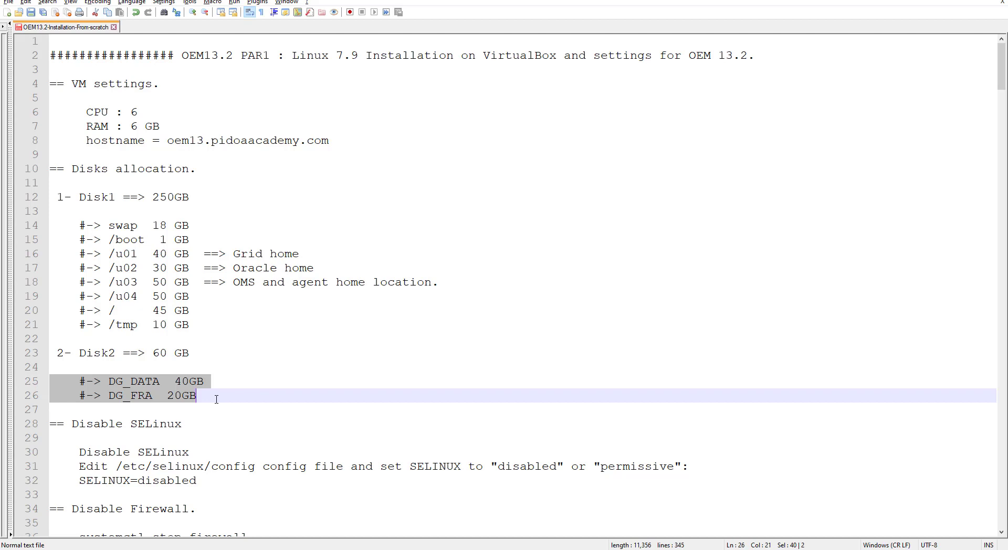
double_click(132, 383)
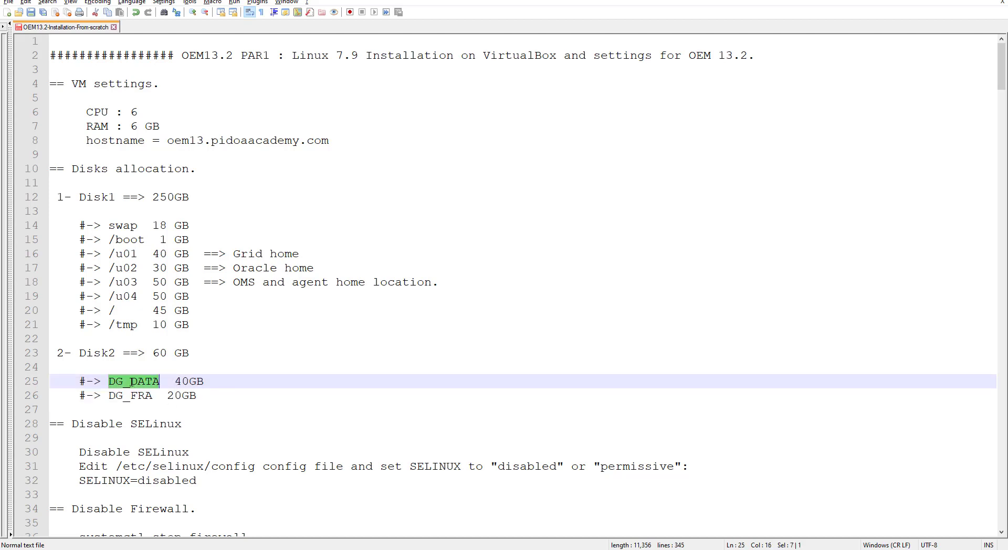
double_click(133, 391)
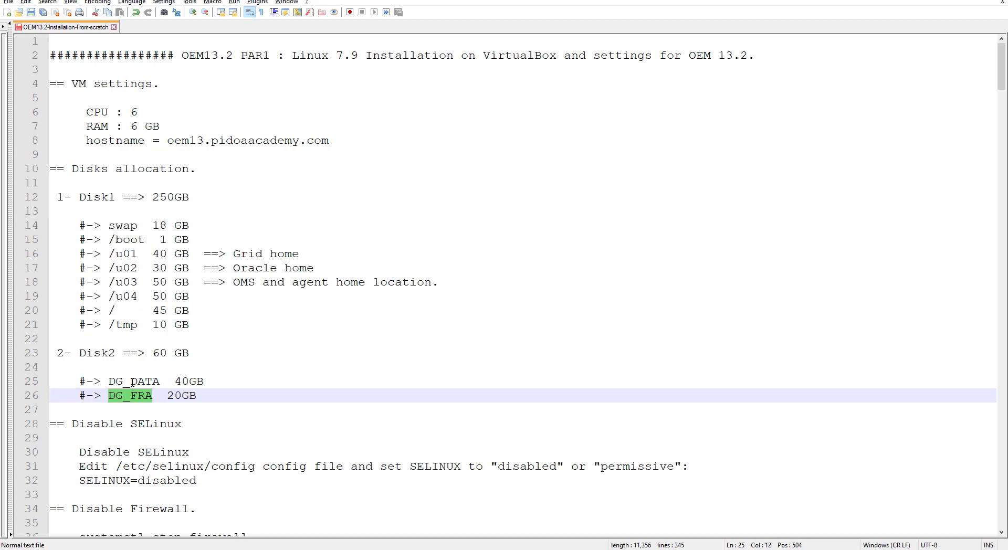
double_click(131, 383)
left_click_drag(175, 383, 204, 383)
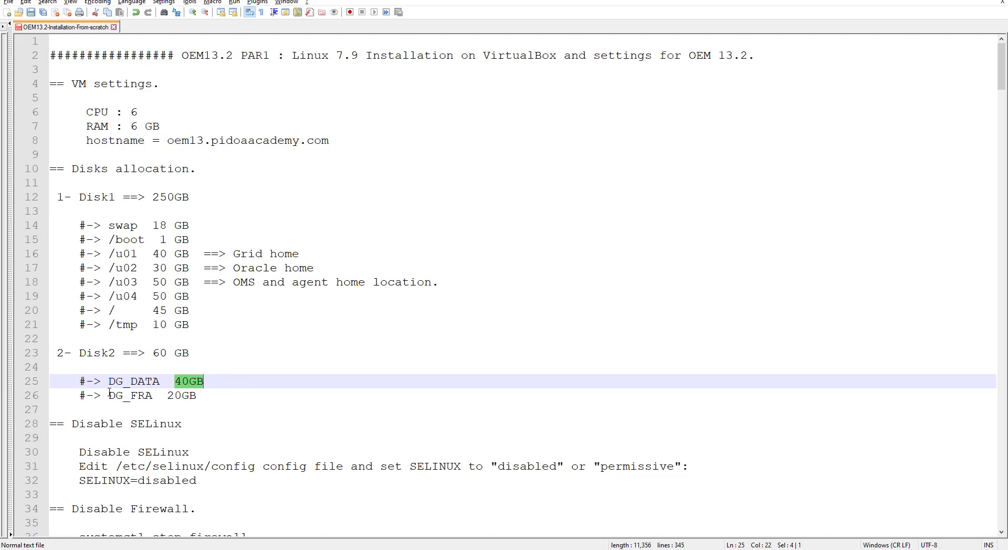
left_click_drag(109, 397, 206, 397)
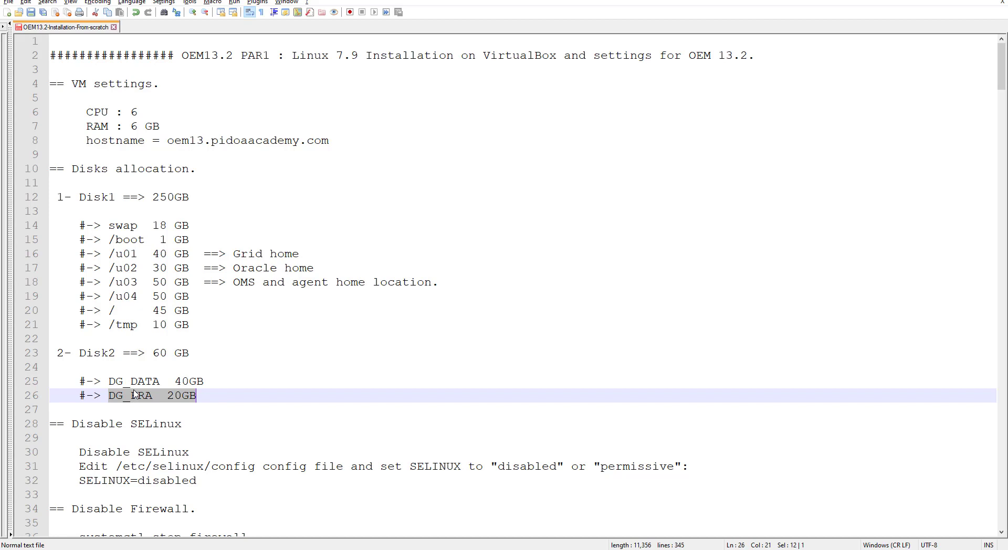
left_click(168, 396)
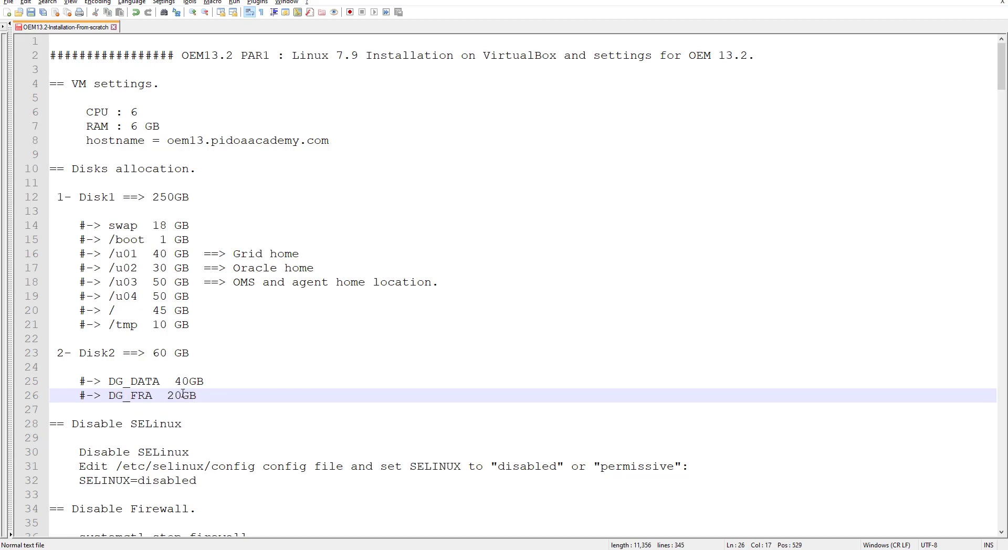
left_click_drag(108, 397, 194, 397)
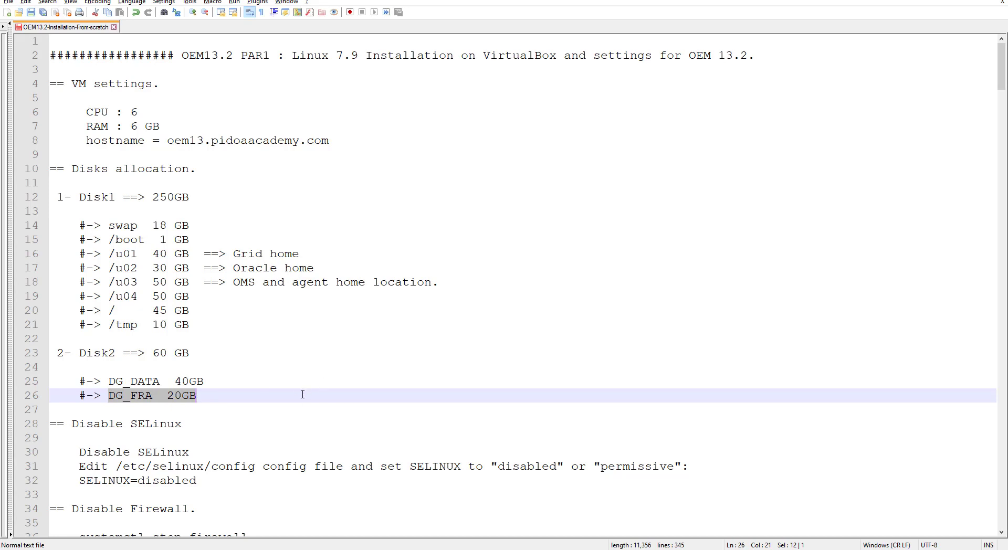
Step: Review the notes' Disable Firewall, Install Display Packages and ASM library install sections
scroll(295, 396, "down", 1)
scroll(295, 396, "down", 2)
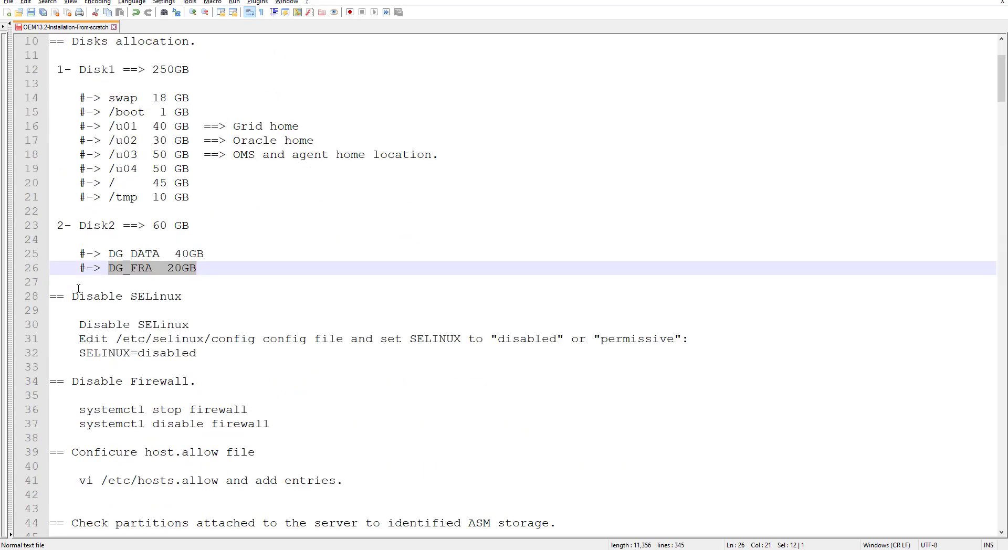
left_click_drag(73, 297, 189, 302)
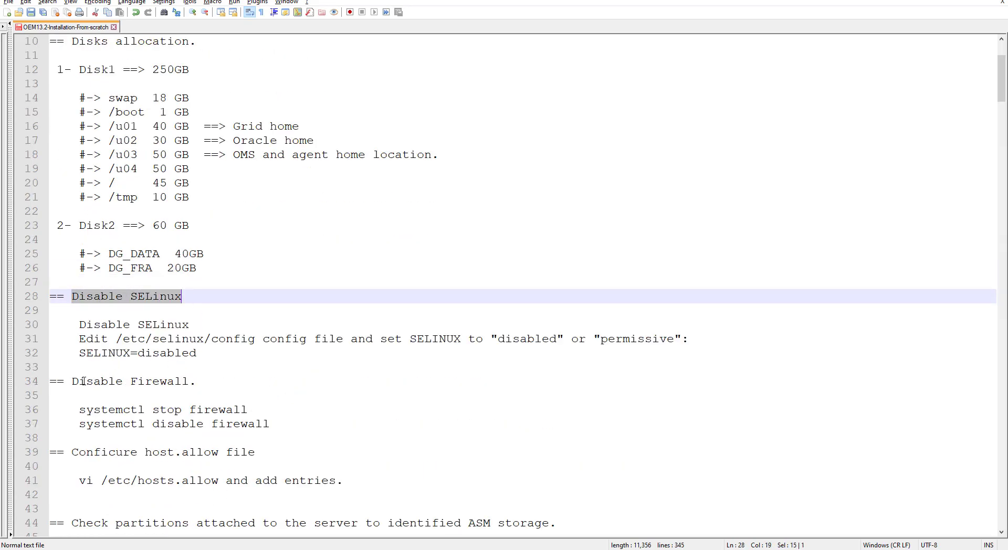
left_click_drag(73, 382, 196, 383)
scroll(213, 409, "down", 3)
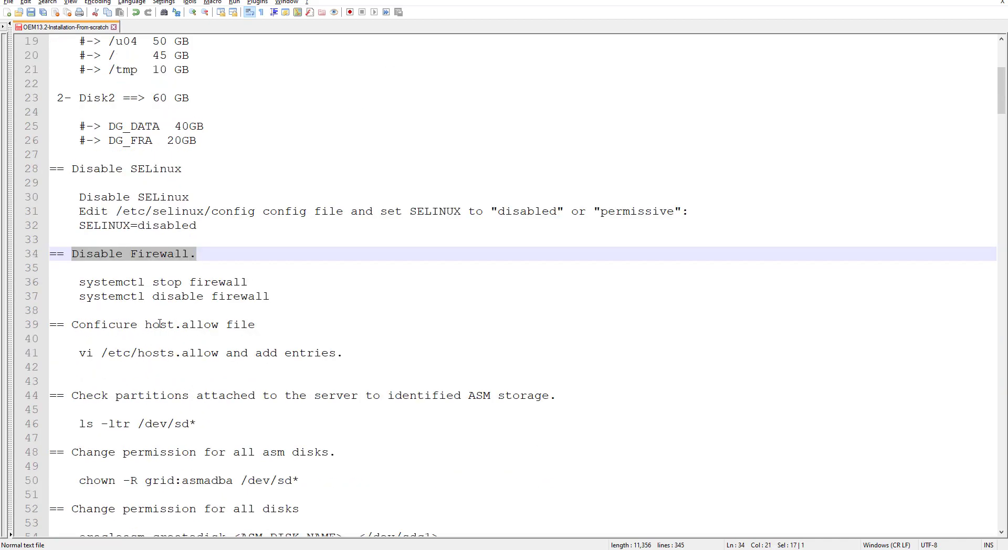
scroll(160, 324, "down", 2)
scroll(160, 324, "down", 1)
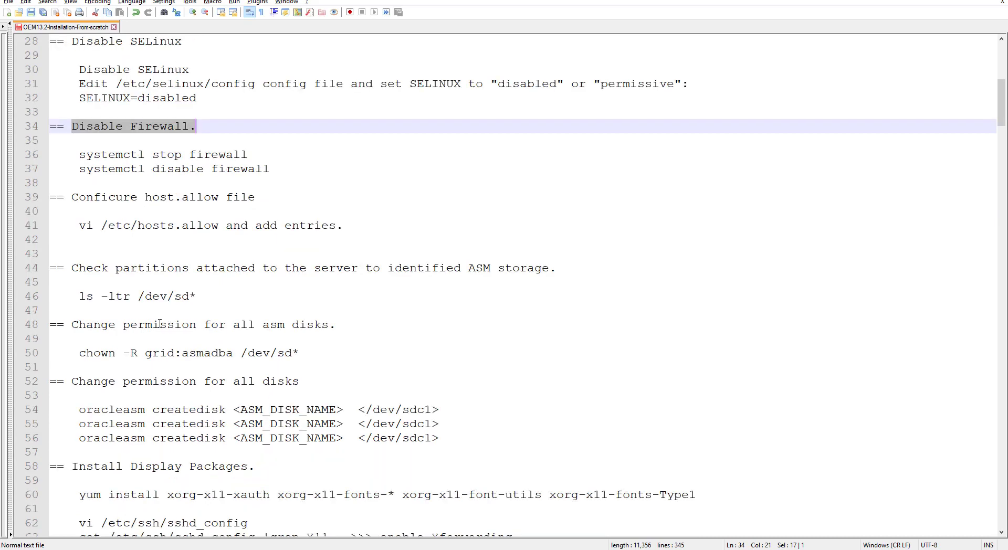
left_click_drag(72, 381, 284, 382)
scroll(212, 397, "down", 2)
left_click_drag(72, 381, 256, 381)
scroll(111, 358, "down", 3)
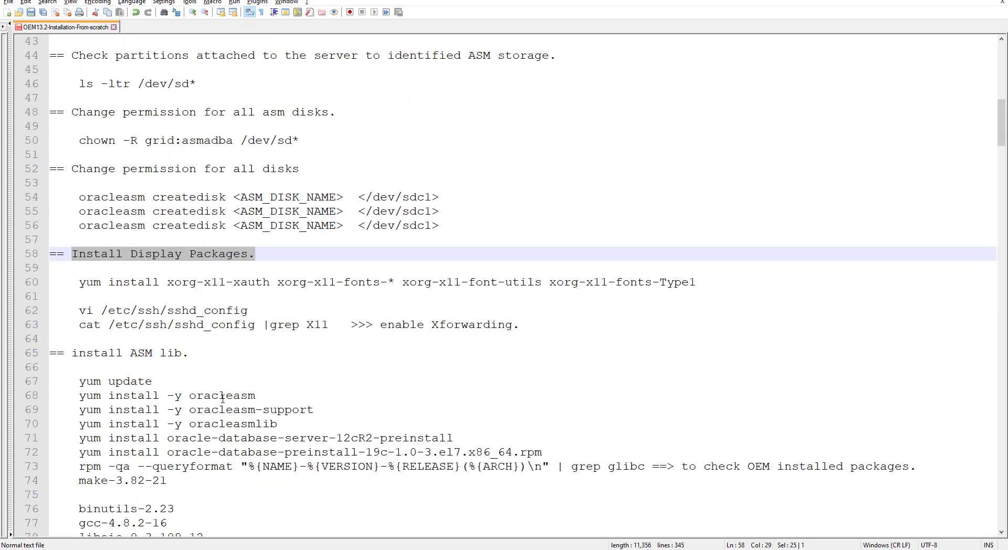
left_click_drag(72, 353, 195, 356)
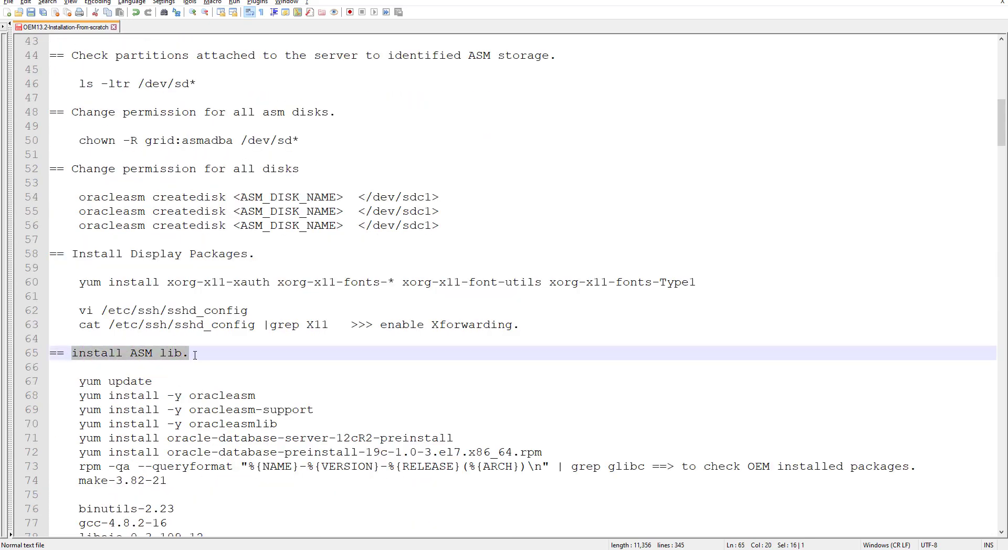
left_click_drag(53, 382, 265, 483)
scroll(260, 418, "down", 5)
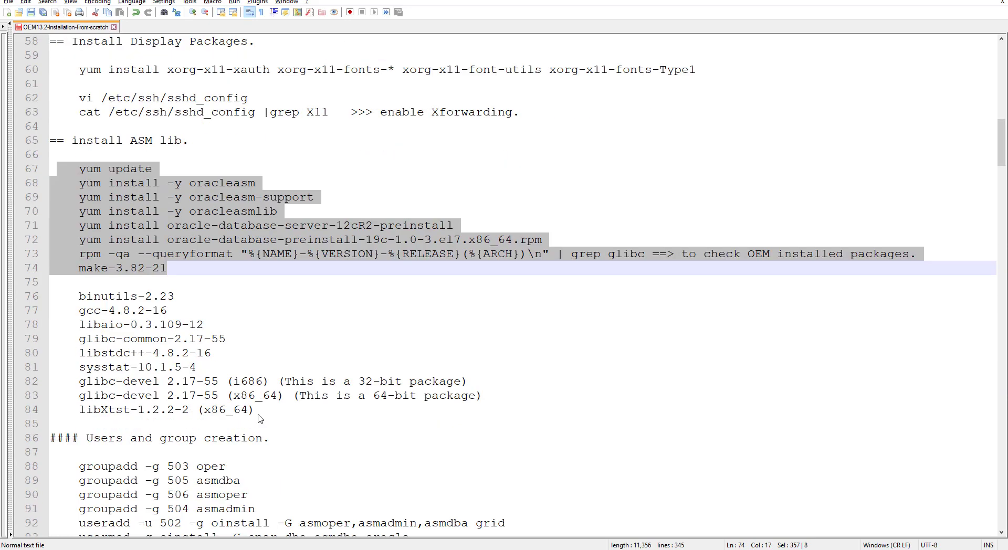
scroll(260, 418, "down", 3)
scroll(259, 418, "down", 2)
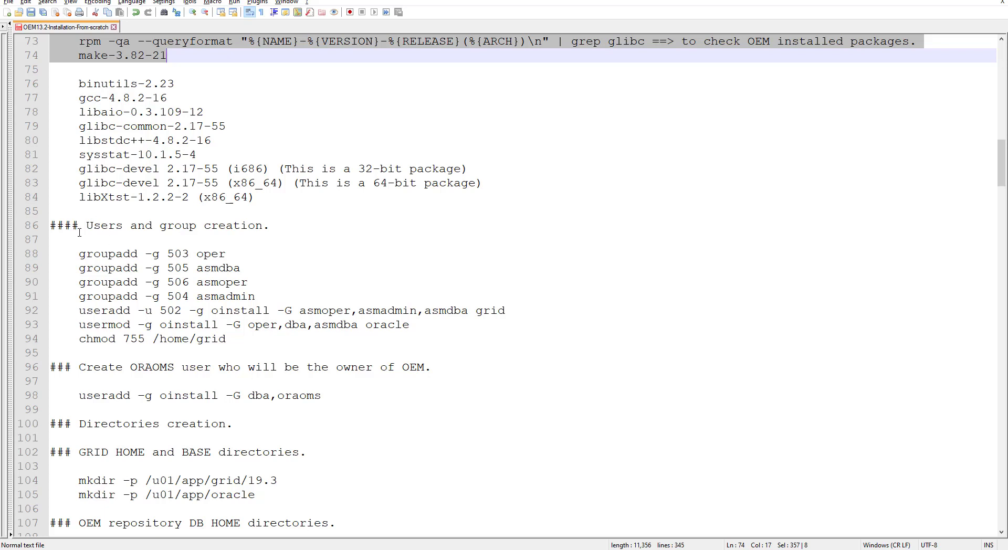
Step: Review the groupadd, useradd and usermod commands for the oracle and oraoms users
left_click_drag(91, 225, 276, 226)
left_click_drag(56, 258, 296, 297)
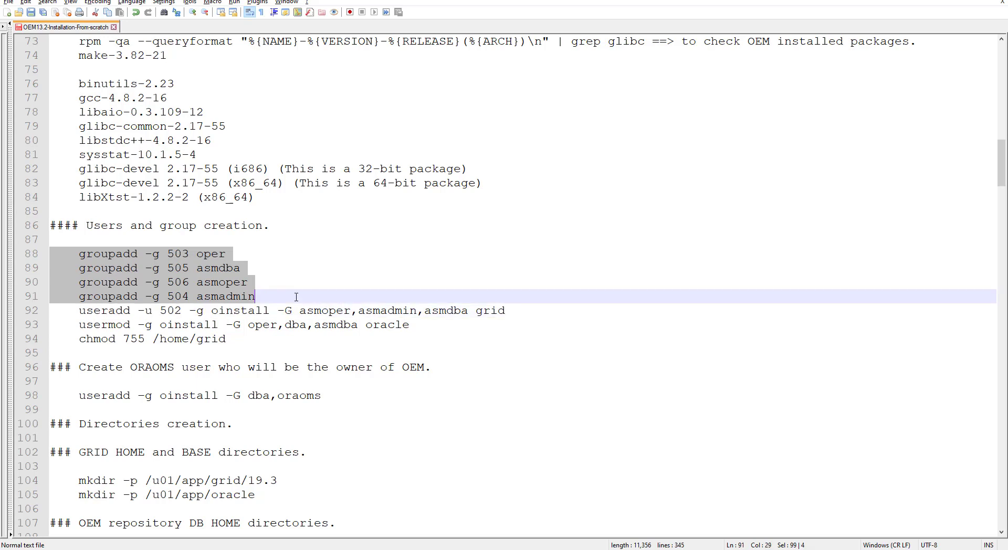
left_click_drag(60, 311, 517, 312)
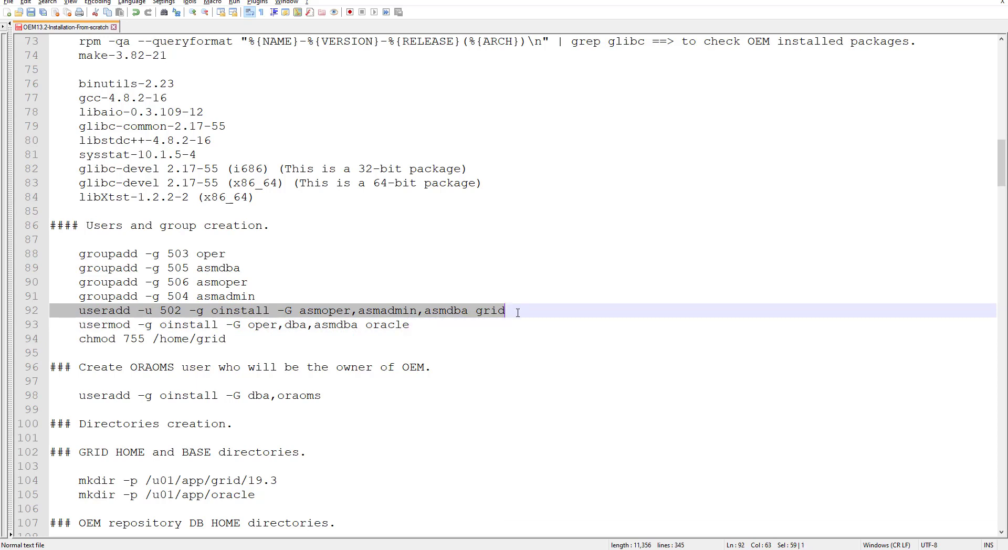
double_click(399, 325)
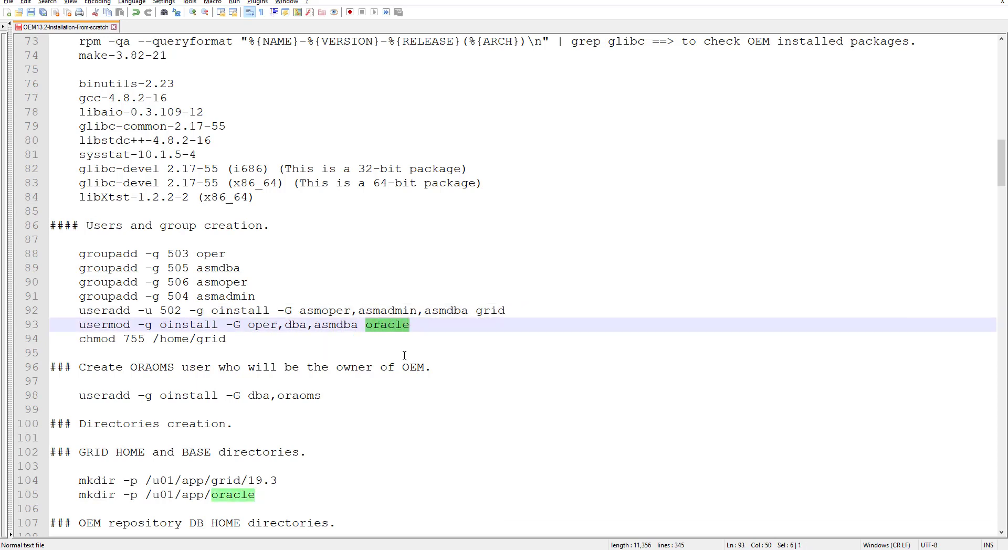
left_click(205, 339)
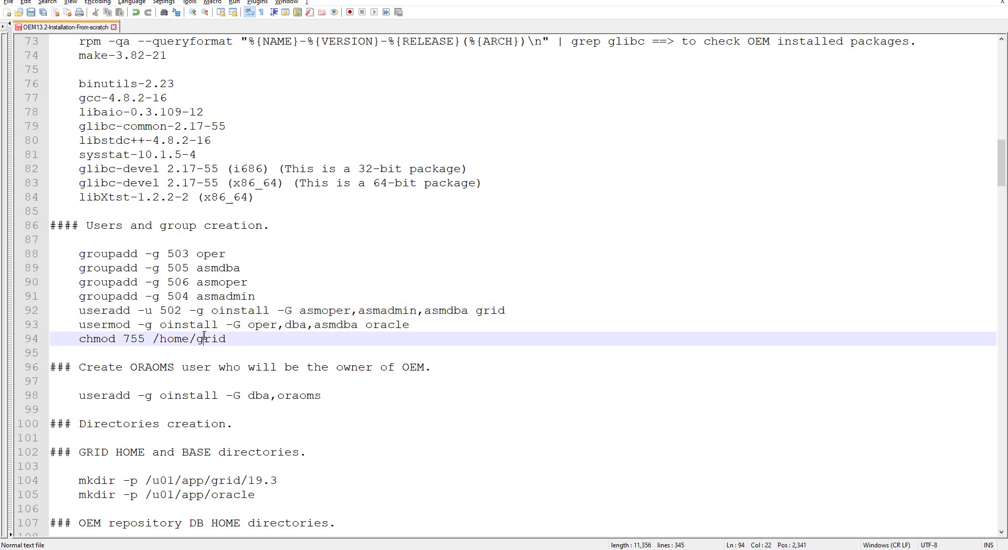
double_click(302, 398)
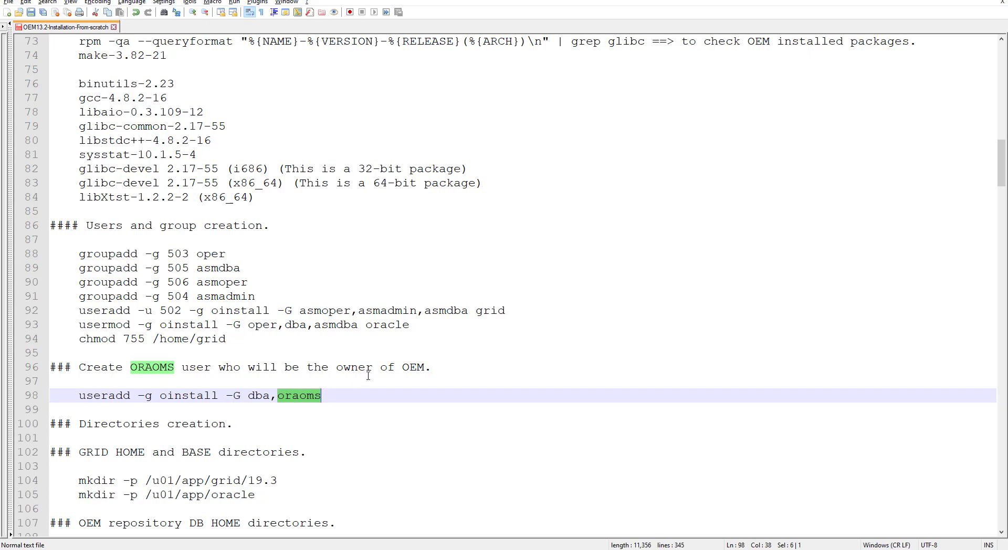
left_click(417, 366)
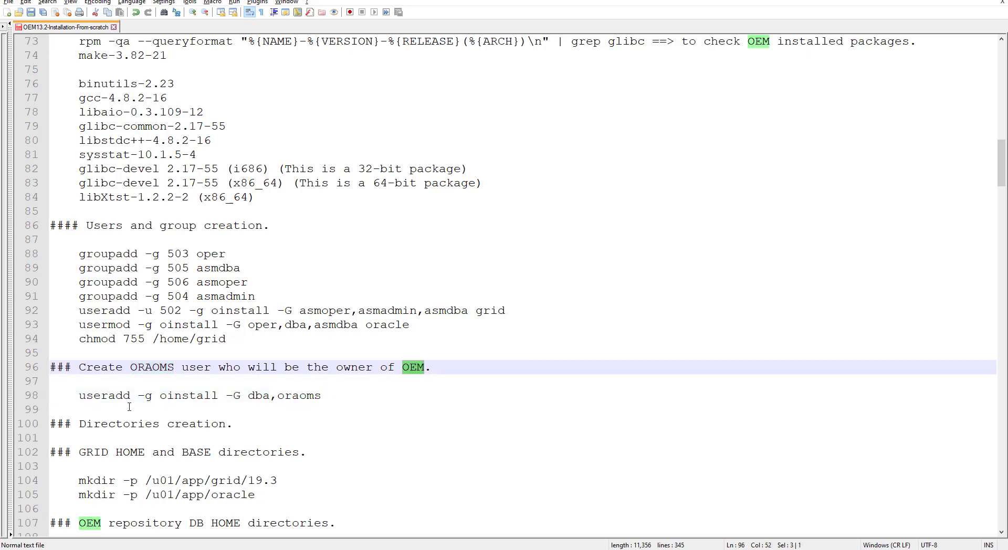
Step: Review the planned directories (/u01/app/grid/19.3, /u02/app/oracle, /u03/oraoms paths) and permissions commands
scroll(231, 406, "down", 3)
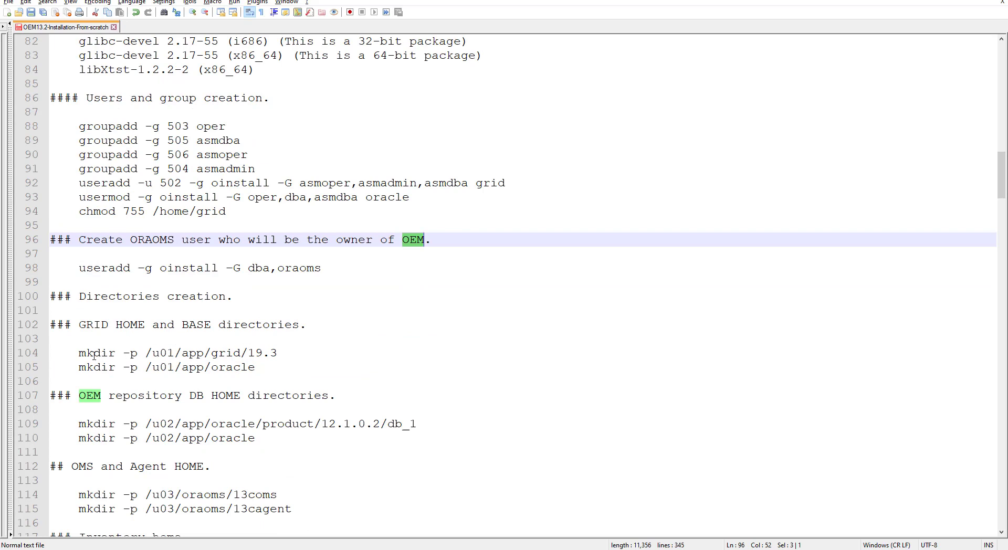
left_click_drag(60, 350, 273, 369)
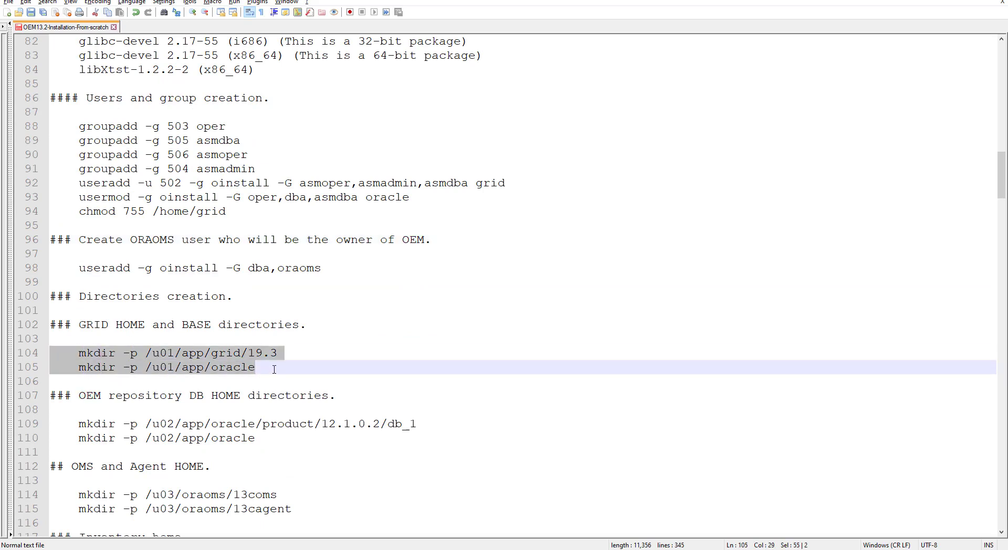
left_click(273, 355)
double_click(274, 355)
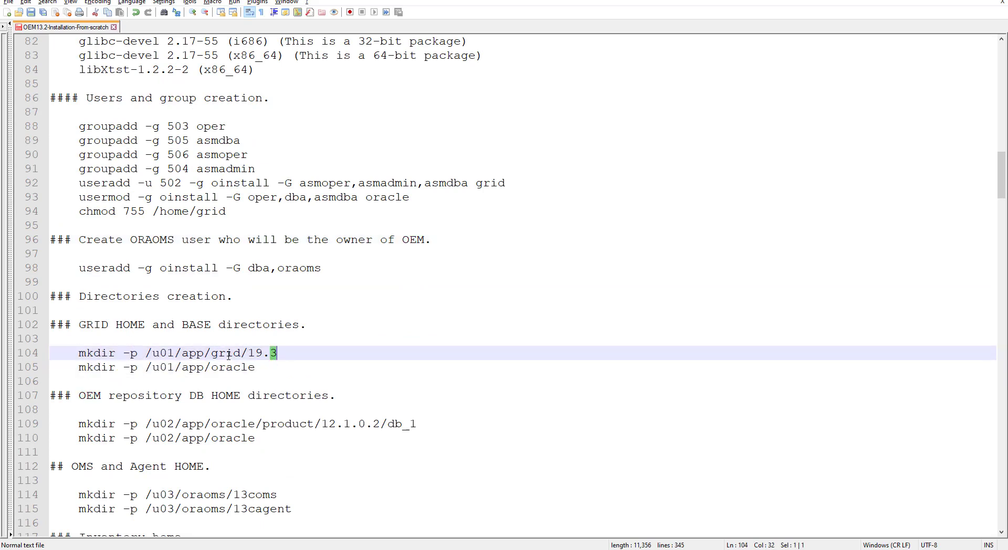
double_click(168, 353)
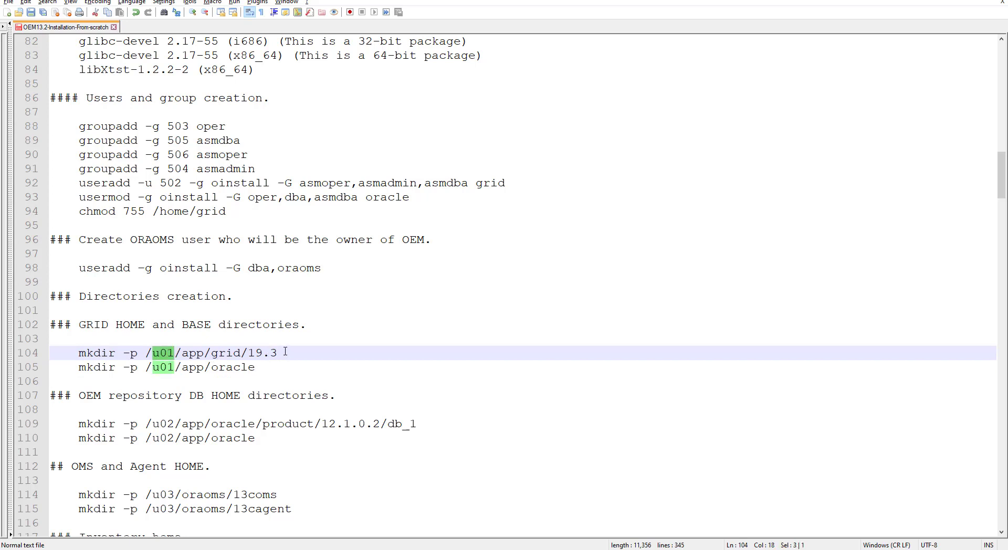
left_click_drag(282, 353, 147, 354)
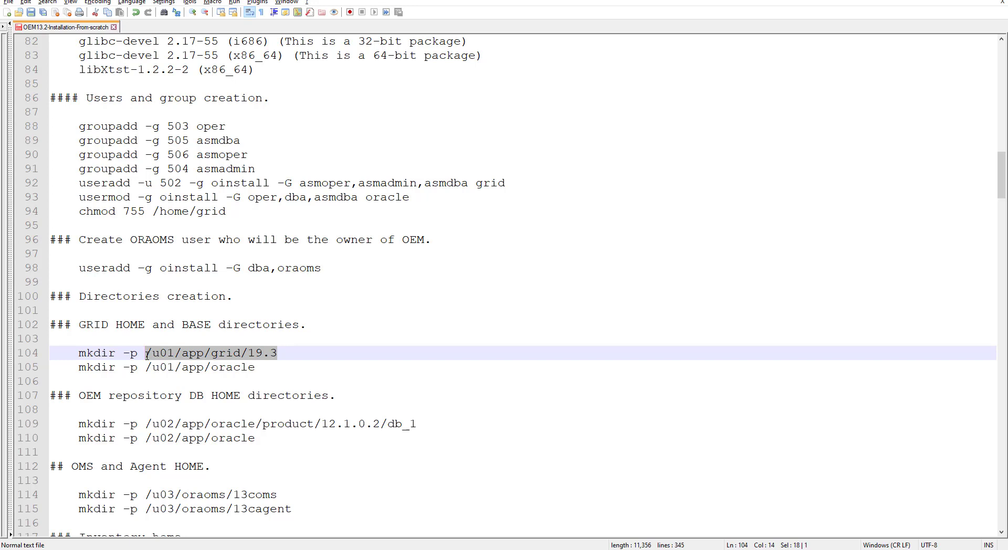
left_click_drag(257, 367, 146, 369)
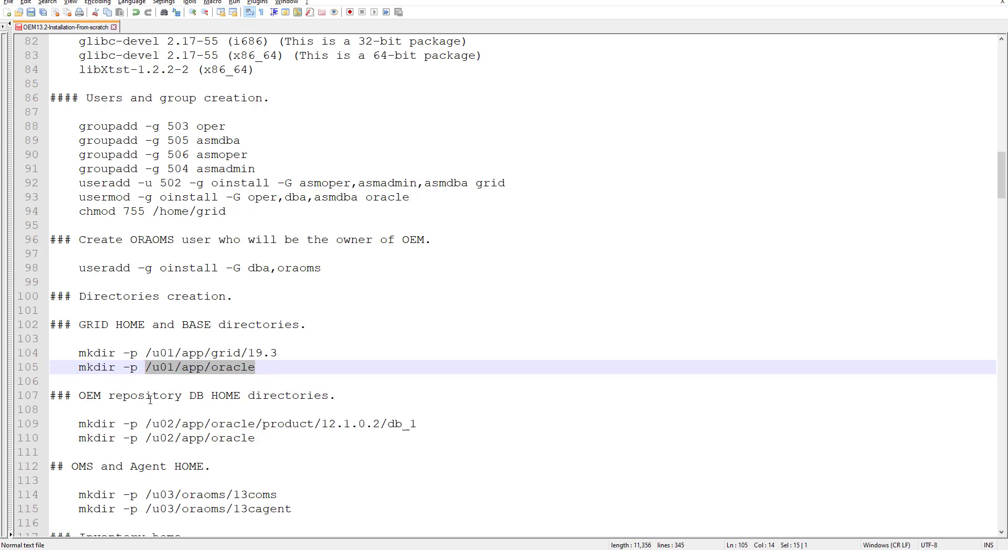
left_click_drag(189, 397, 334, 396)
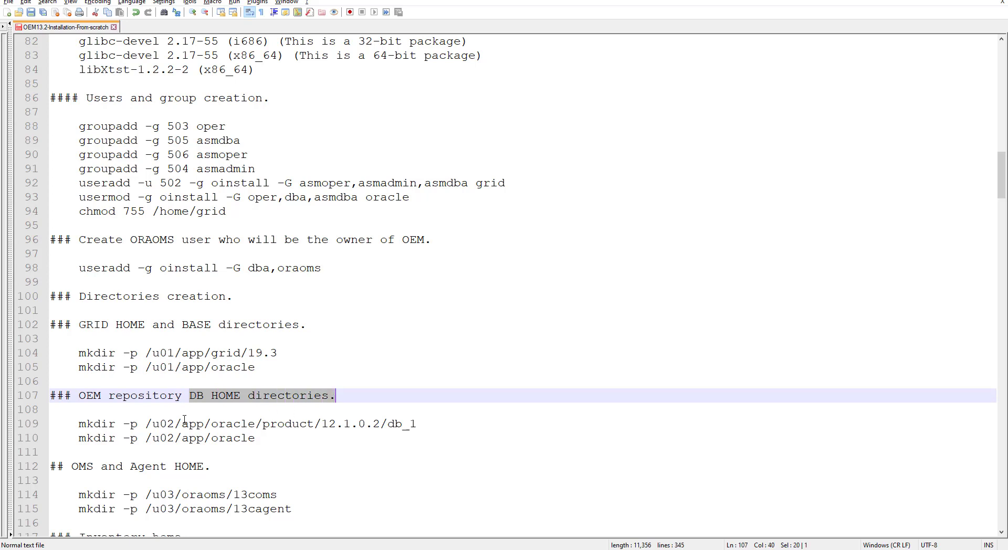
left_click_drag(153, 425, 373, 424)
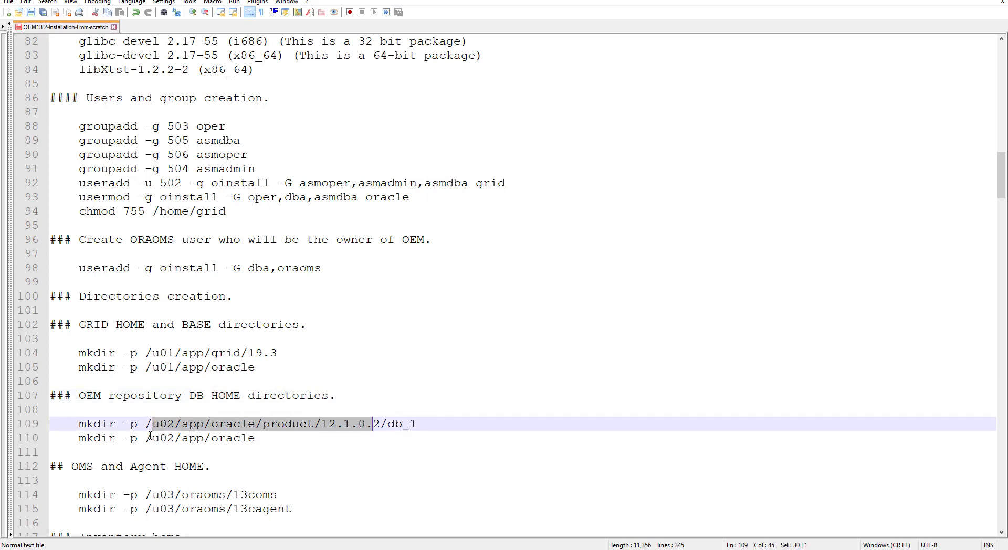
left_click_drag(147, 438, 258, 438)
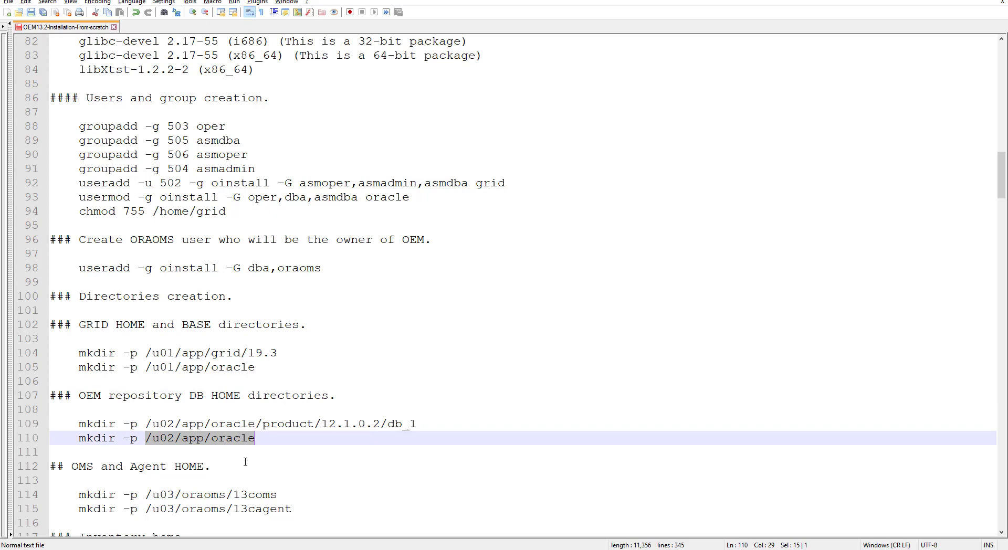
scroll(246, 462, "down", 2)
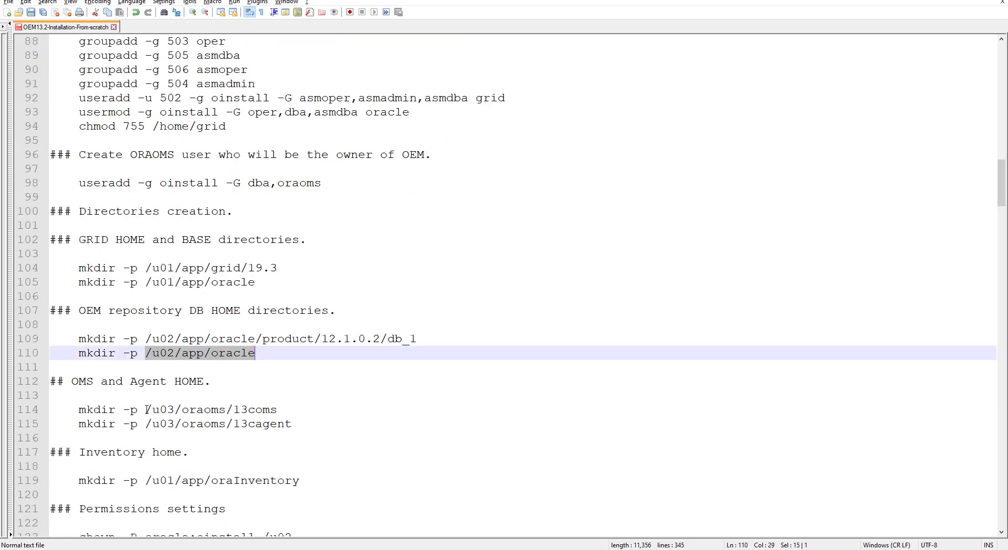
left_click_drag(147, 410, 281, 413)
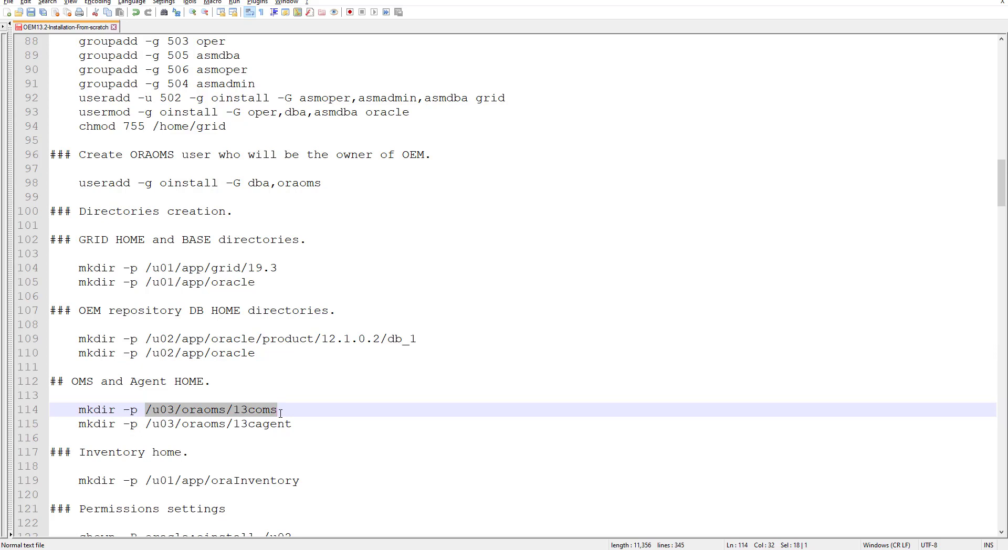
left_click_drag(146, 424, 292, 424)
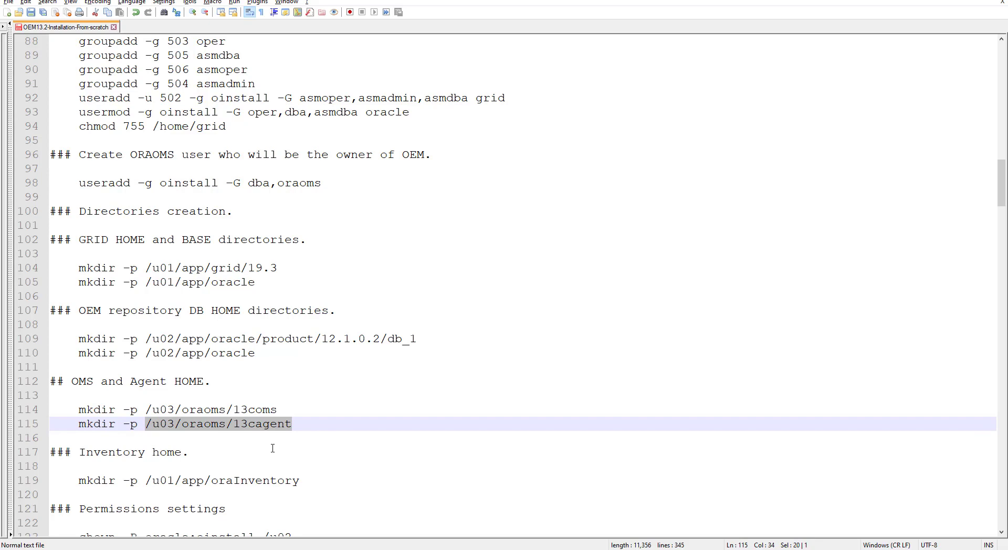
scroll(273, 448, "down", 2)
left_click_drag(79, 395, 254, 405)
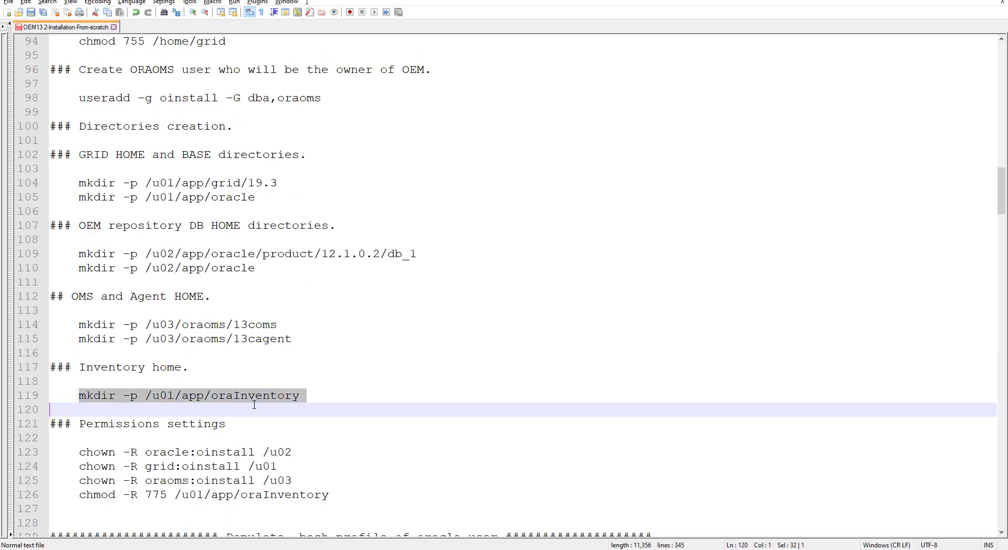
left_click(288, 424)
left_click_drag(80, 453, 335, 496)
scroll(356, 441, "down", 2)
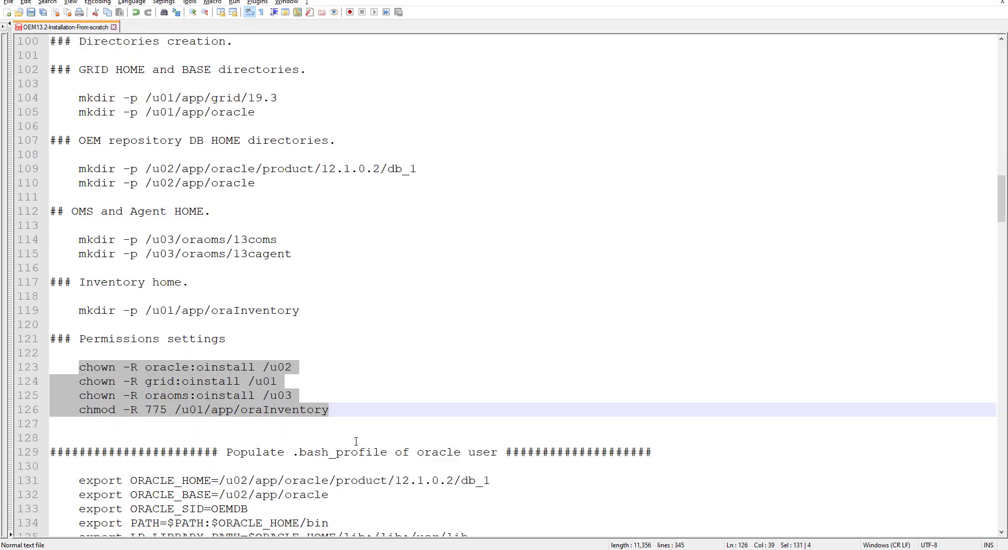
scroll(356, 441, "down", 3)
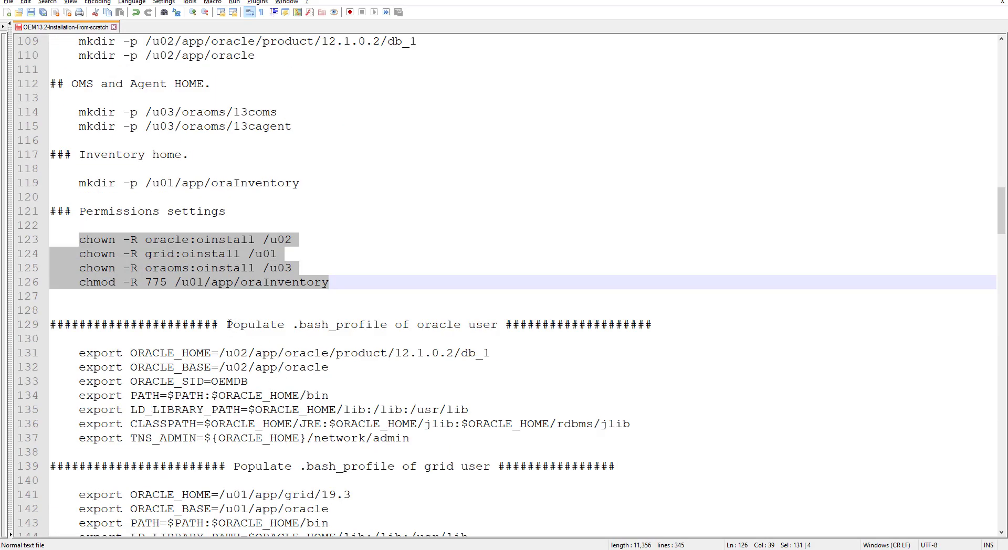
Step: Review the oracle and grid users' .bash_profile exports, including ORACLE_SID OEMDB and +ASM
left_click_drag(227, 325, 446, 325)
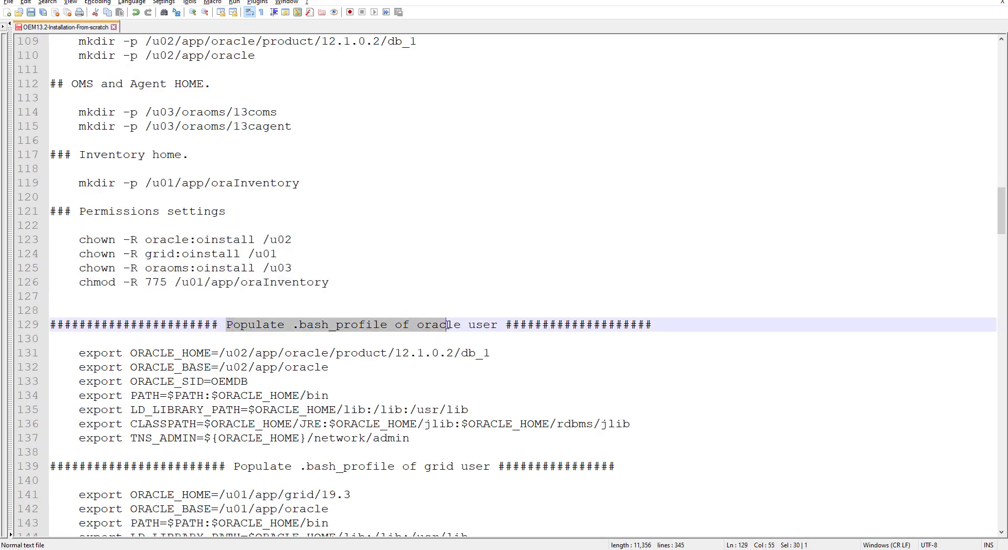
double_click(443, 325)
scroll(344, 372, "down", 2)
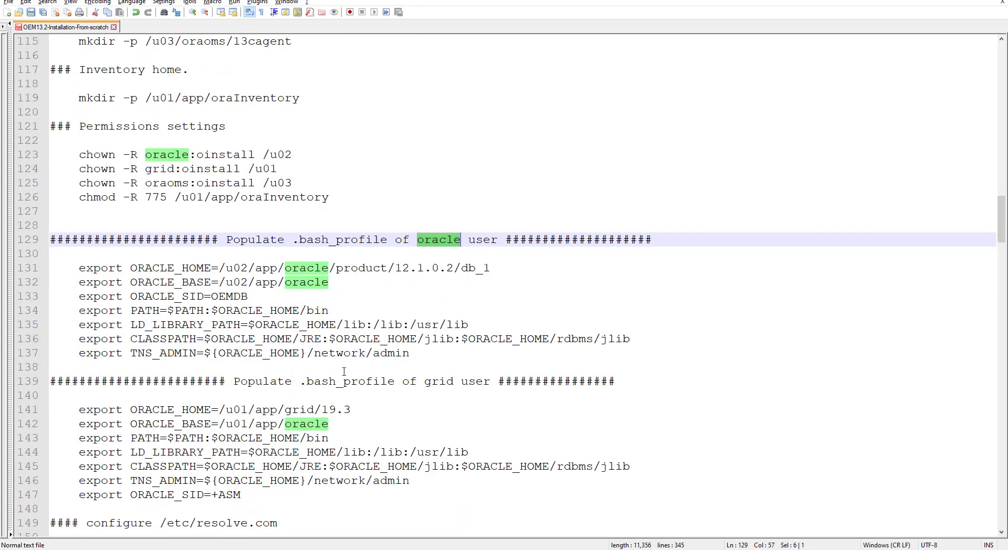
left_click_drag(53, 268, 613, 352)
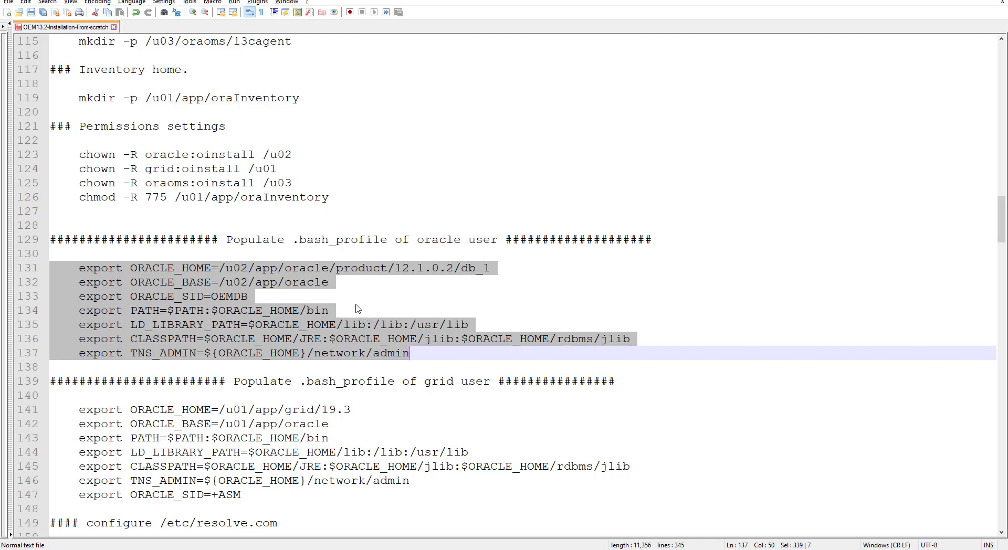
double_click(440, 240)
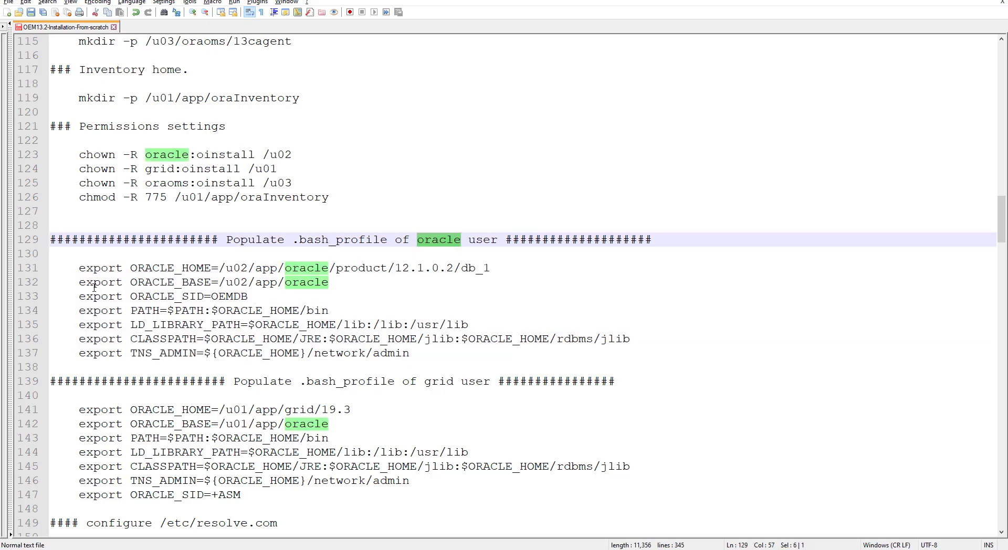
left_click_drag(61, 265, 525, 358)
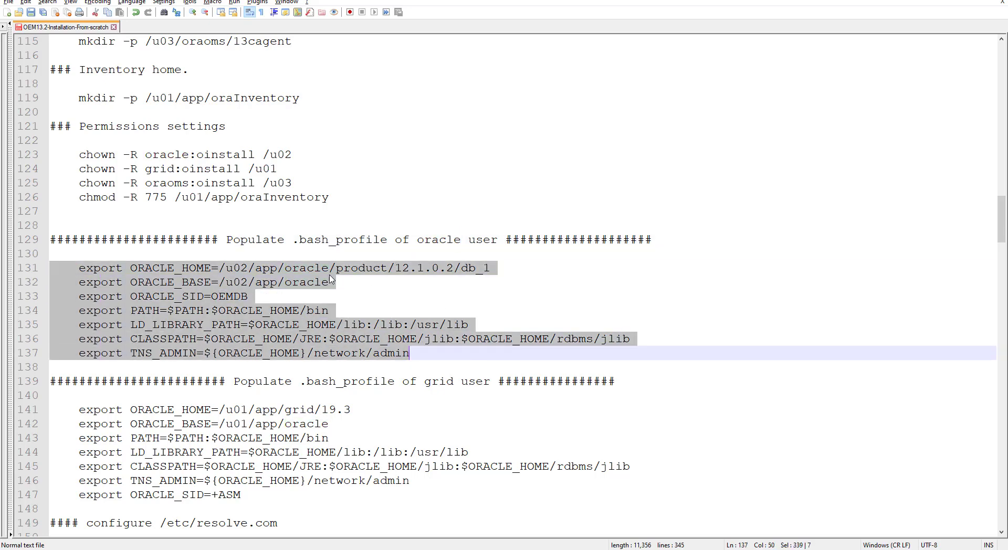
left_click(217, 267)
left_click_drag(220, 268, 508, 270)
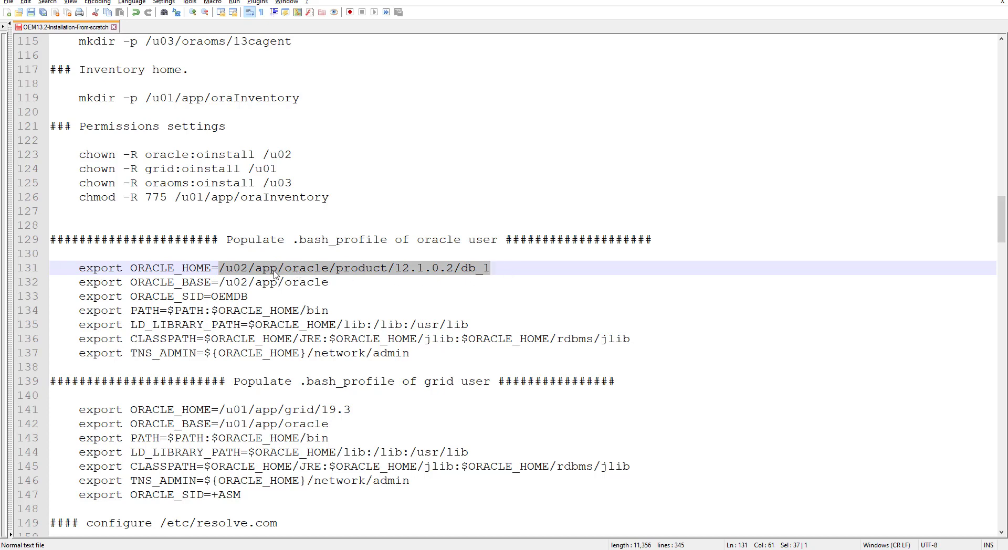
left_click_drag(212, 297, 260, 298)
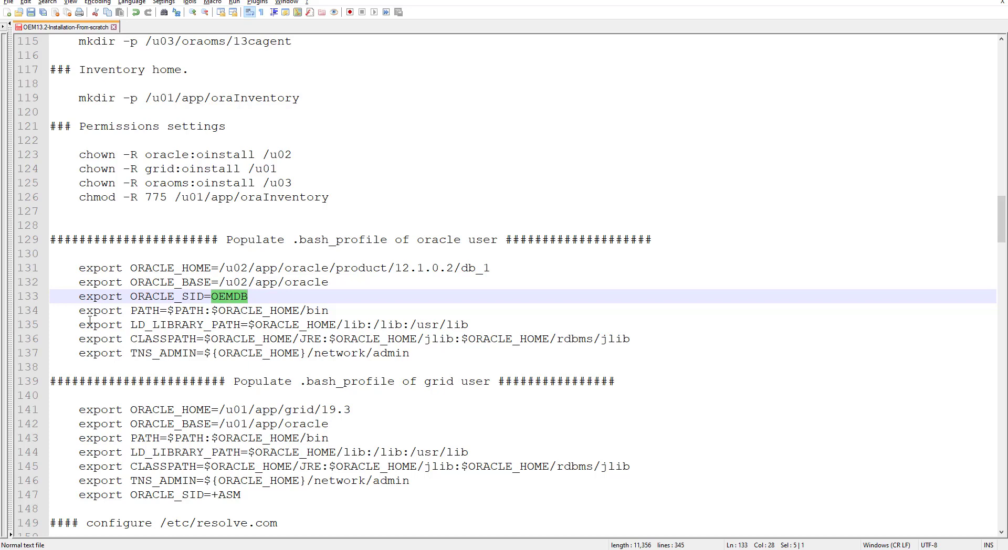
left_click_drag(58, 311, 362, 317)
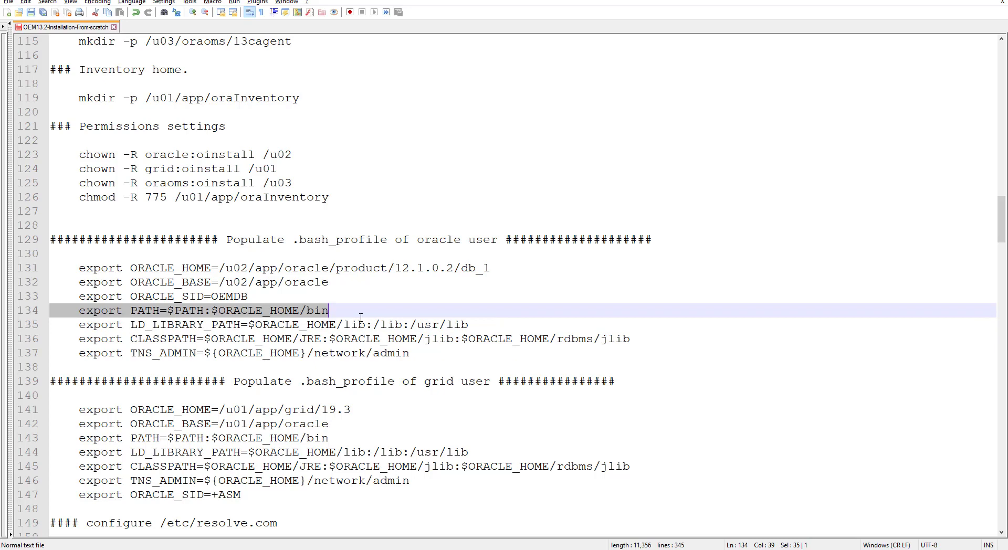
double_click(172, 325)
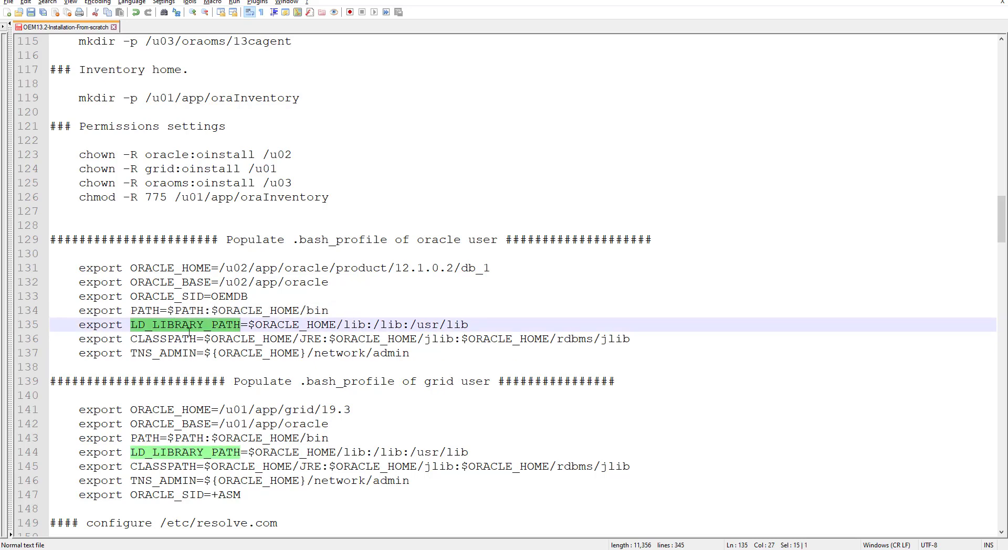
double_click(178, 338)
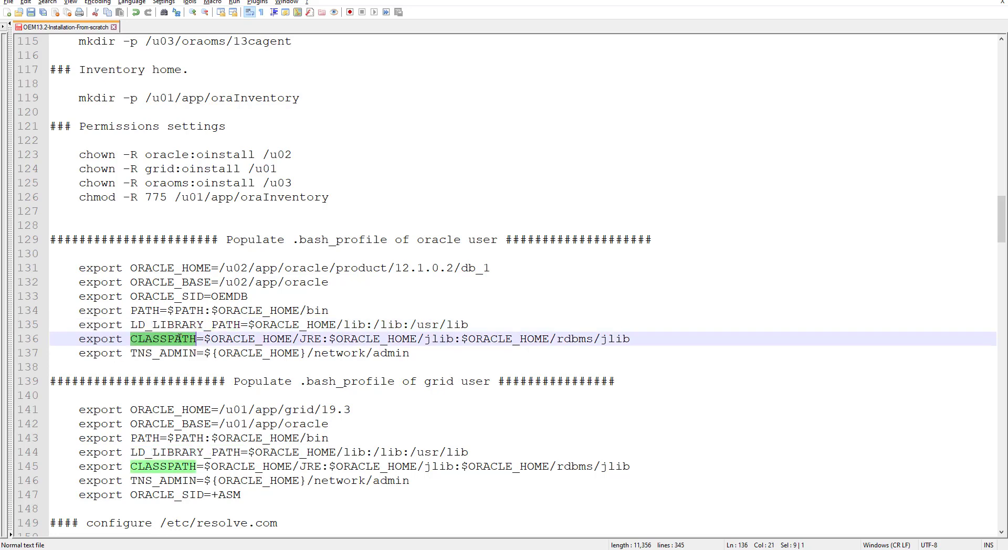
double_click(175, 353)
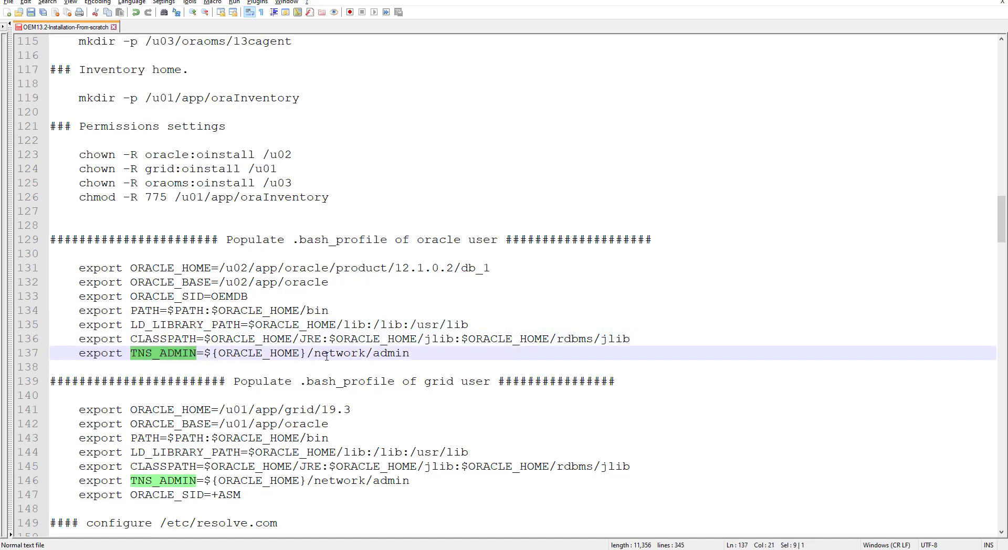
left_click_drag(411, 355, 204, 354)
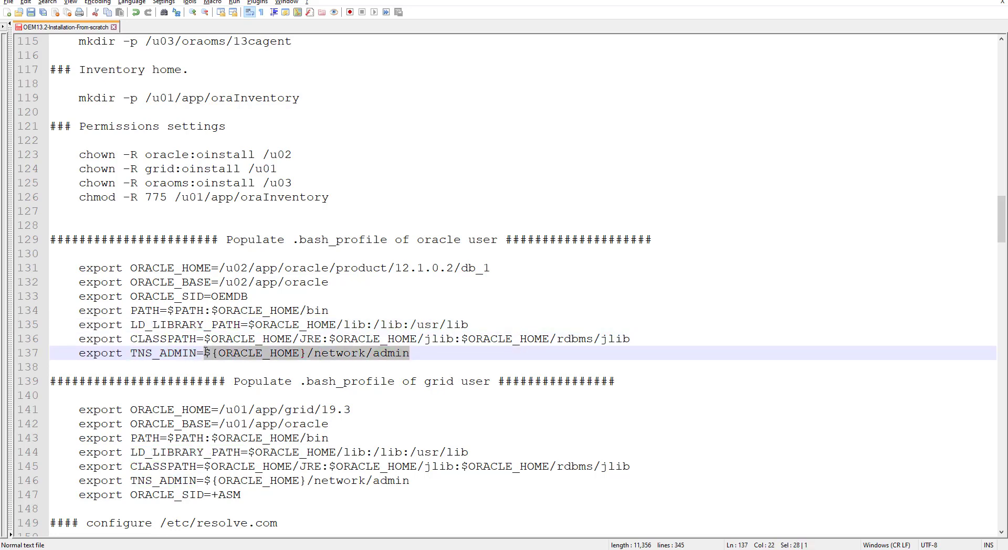
left_click(220, 381)
scroll(220, 386, "down", 3)
scroll(220, 386, "up", 1)
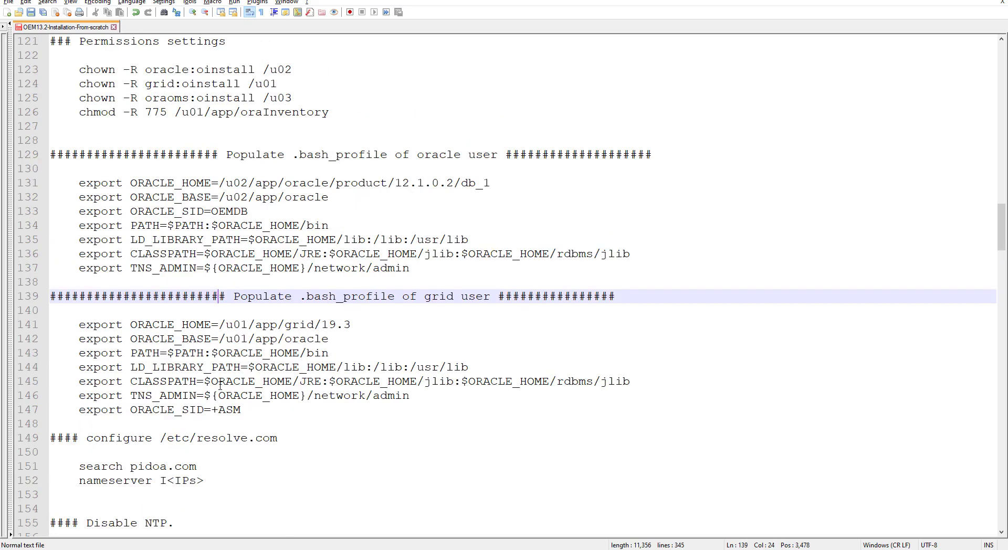
left_click_drag(67, 321, 265, 410)
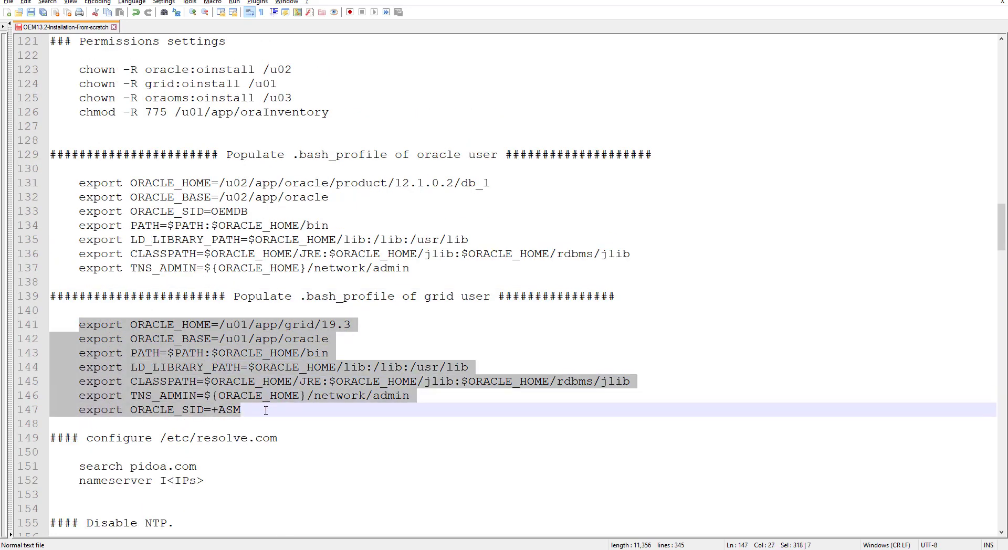
left_click(245, 412)
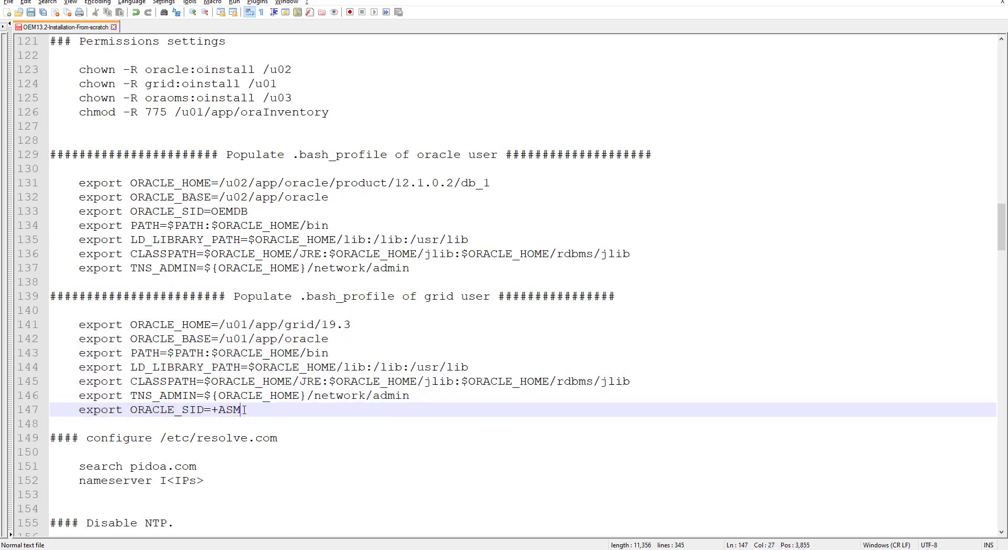
left_click_drag(245, 412, 215, 410)
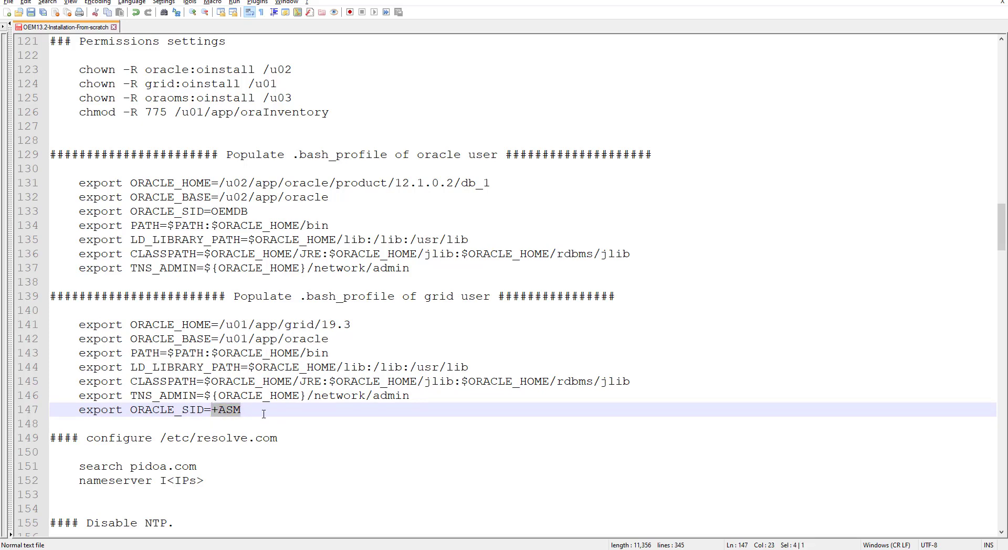
scroll(264, 415, "up", 20)
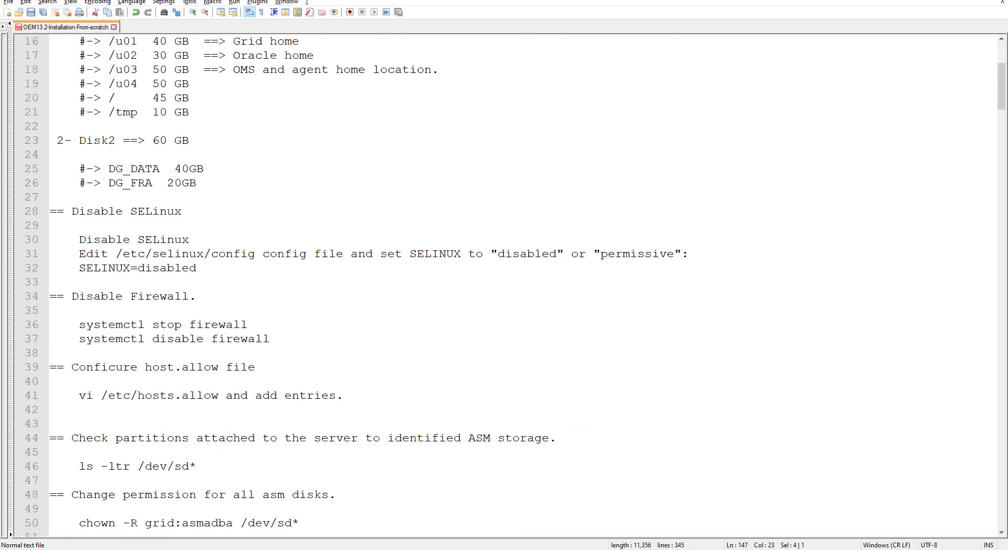
Step: In VirtualBox Manager, start a new machine named OEM13C and show the Machine Folder choices
left_click(240, 2)
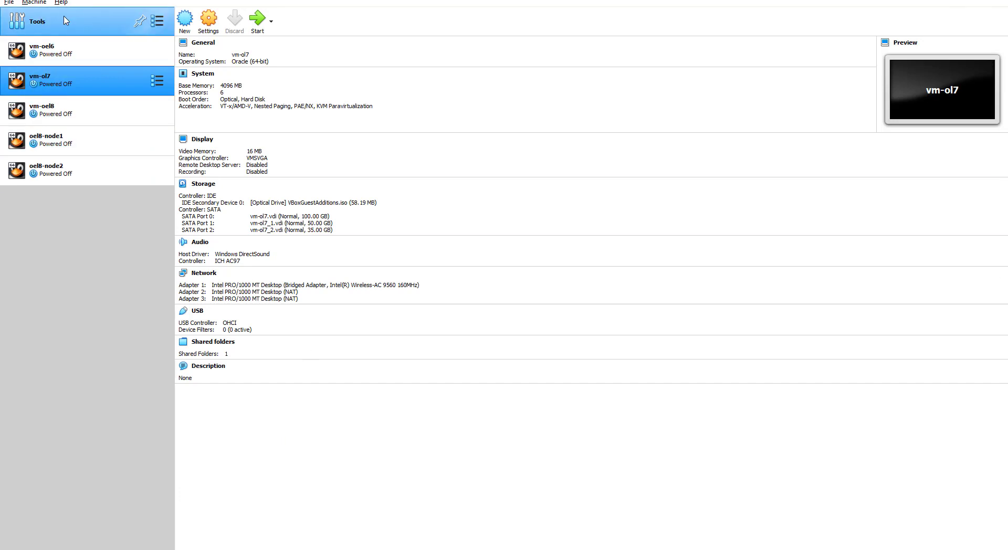
left_click(185, 22)
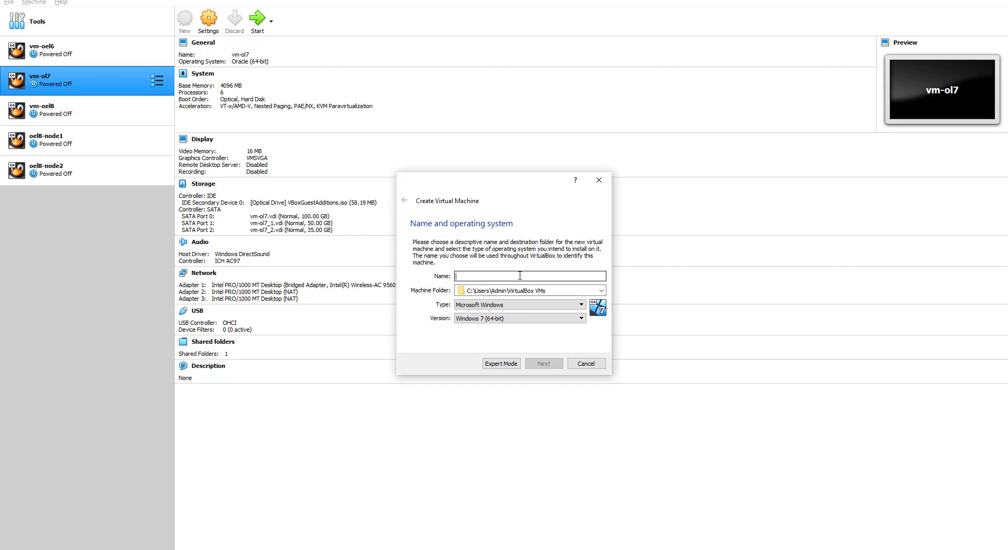
type("OEM13C")
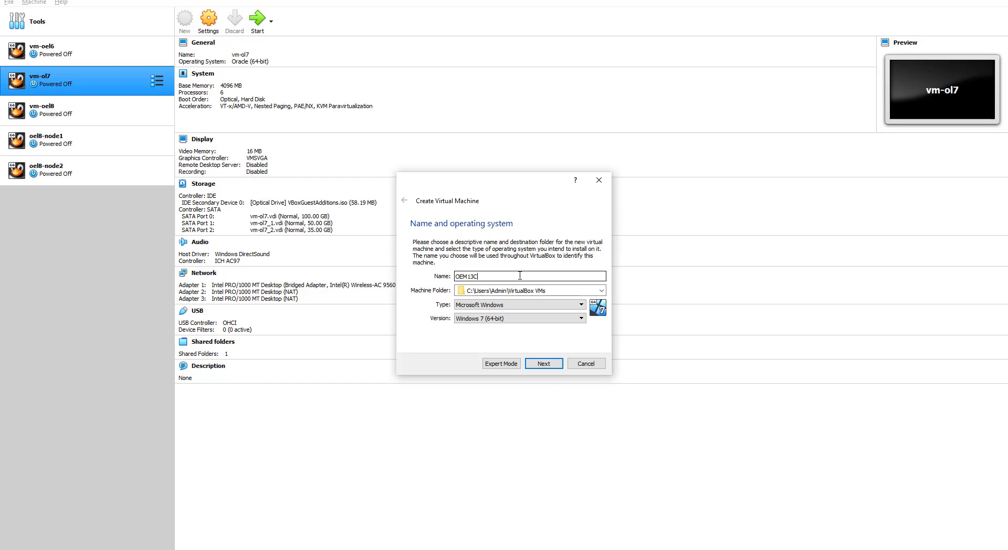
left_click(602, 292)
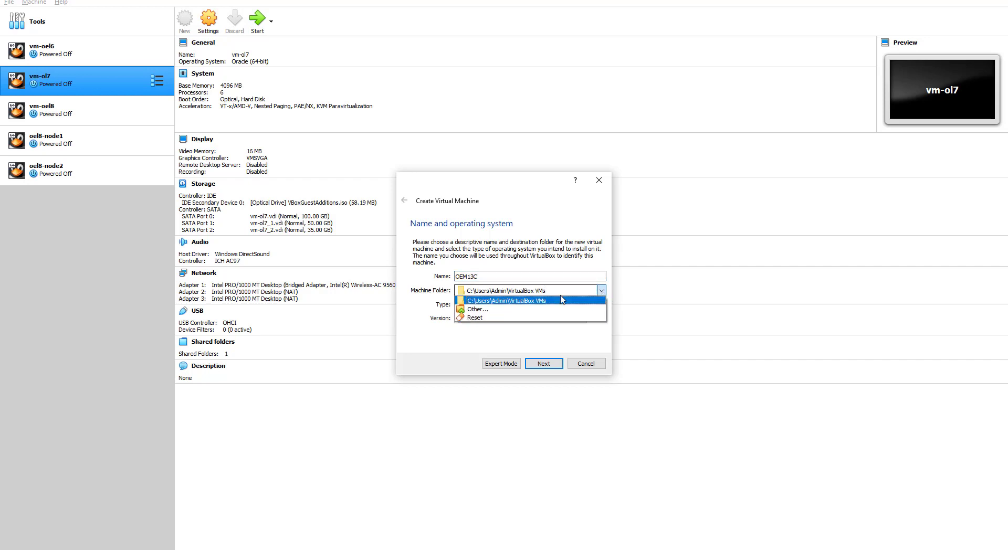
Step: Set the machine folder to a new OEM13C folder created on the VMS (F:) drive
left_click(477, 309)
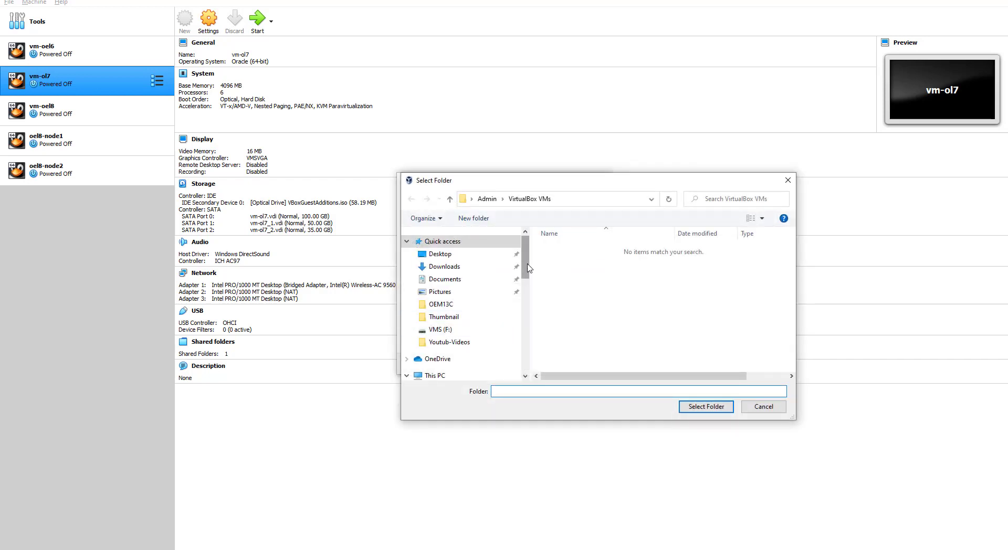
scroll(473, 278, "down", 6)
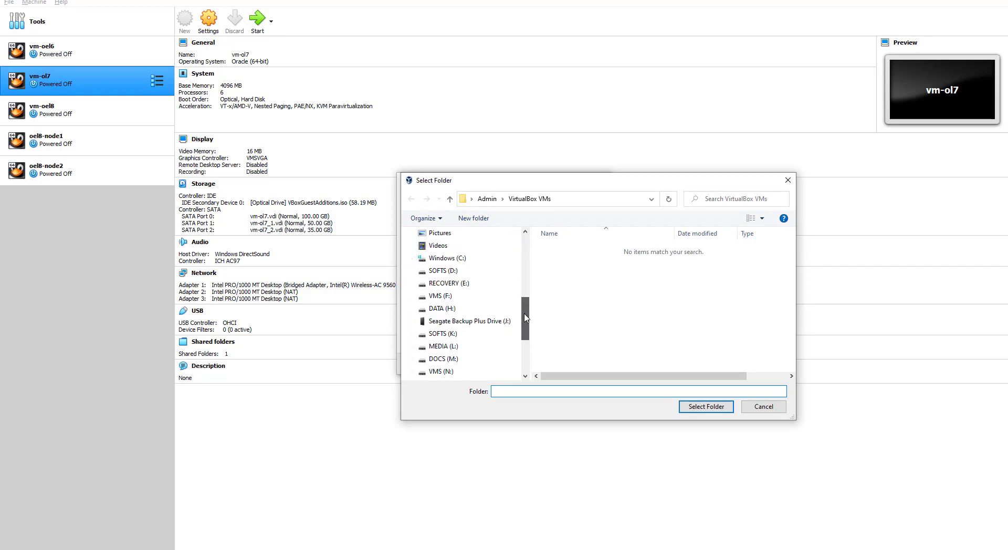
left_click(446, 297)
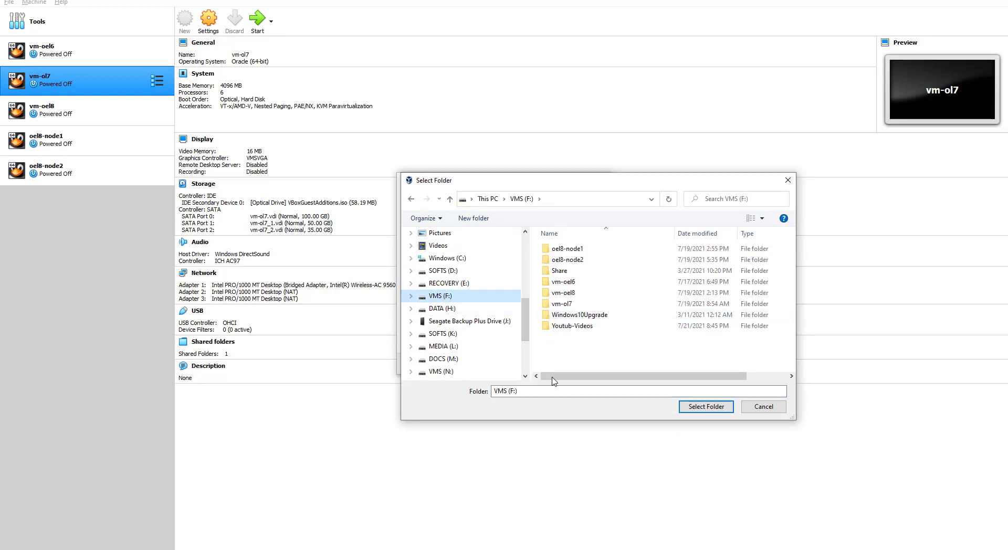
left_click(474, 219)
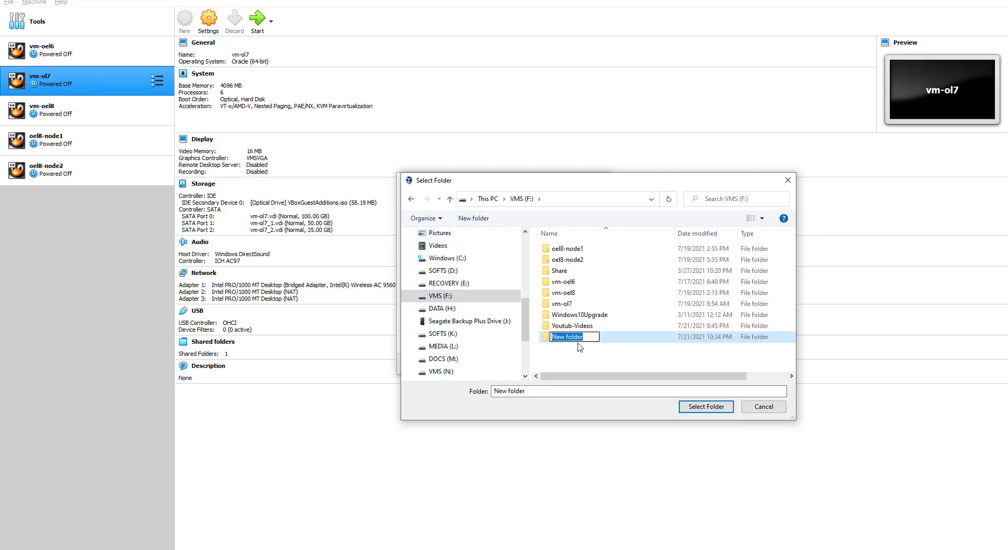
type("OEM13C")
left_click(572, 353)
left_click(563, 341)
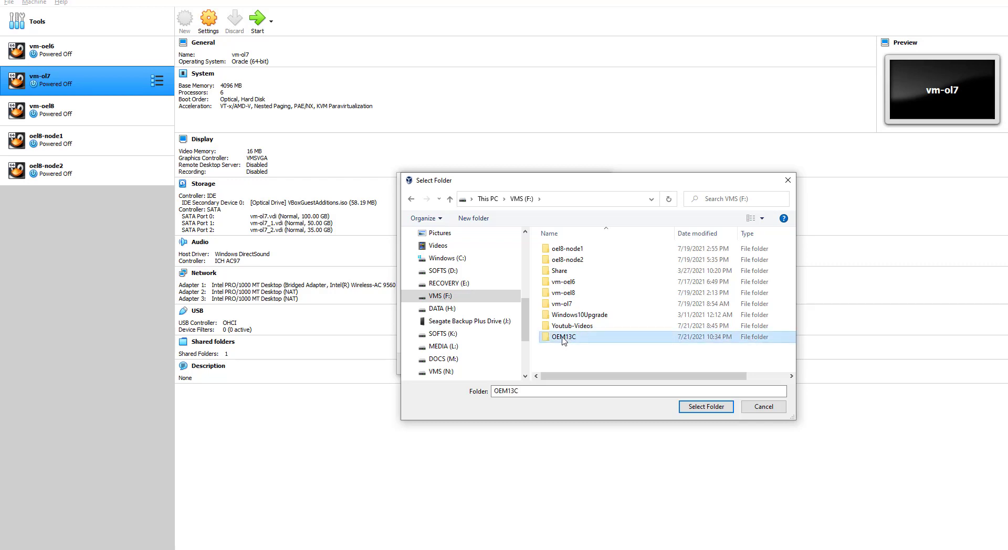
left_click(705, 407)
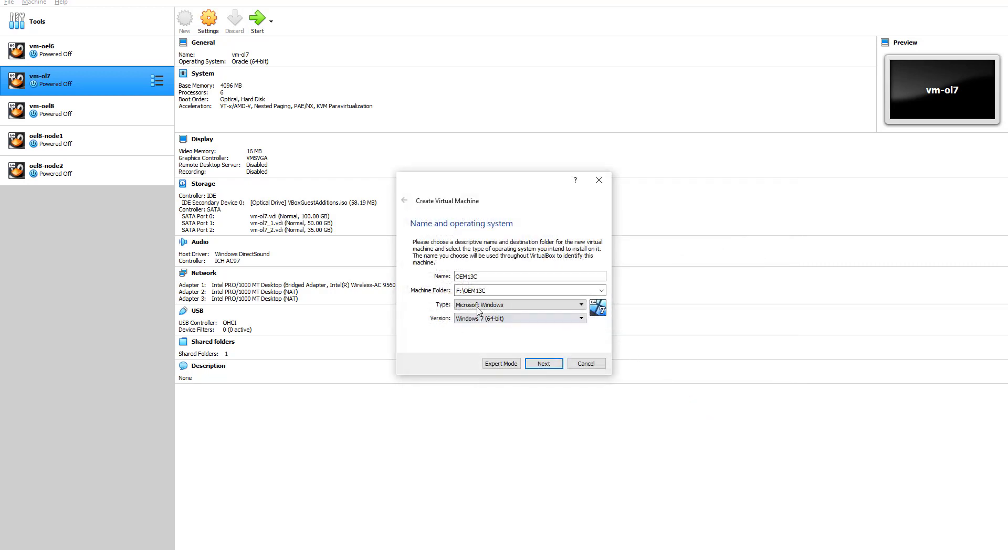
Step: Set the operating system type to Linux and advance to the Memory size page
left_click(481, 278)
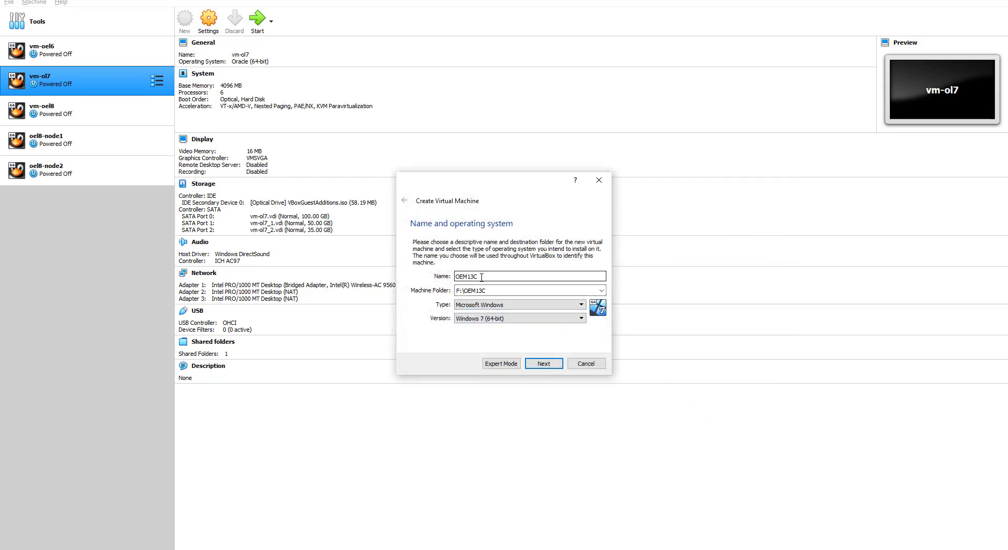
left_click(457, 290)
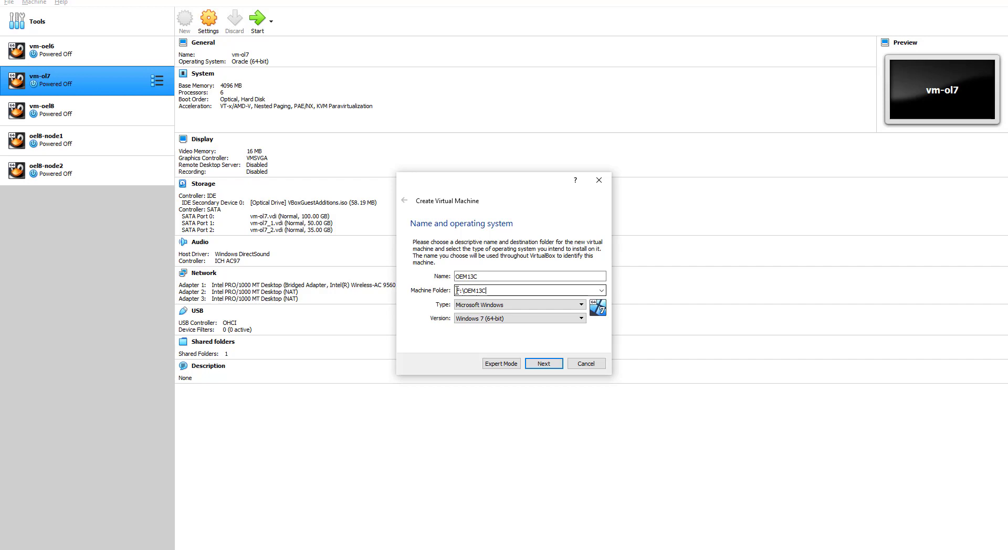
left_click(523, 306)
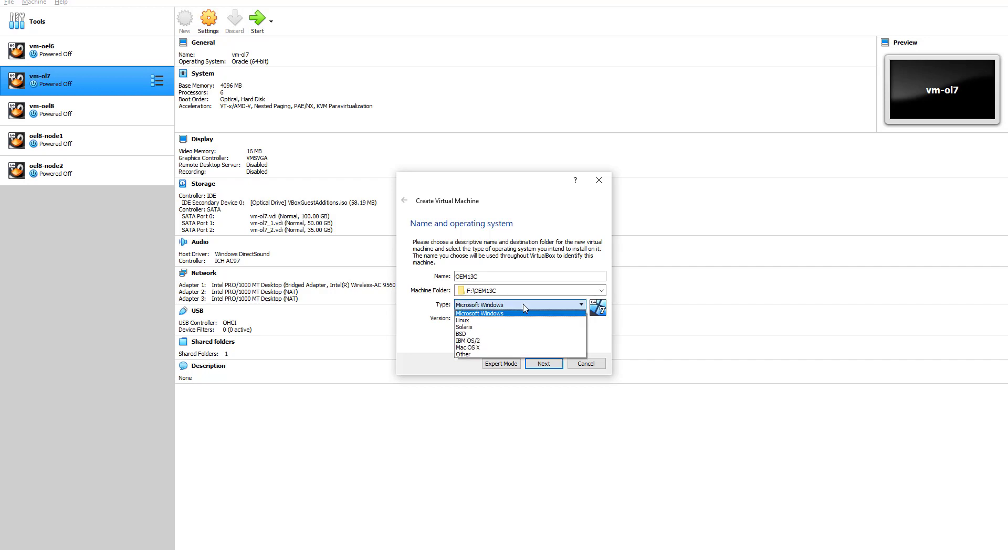
left_click(472, 320)
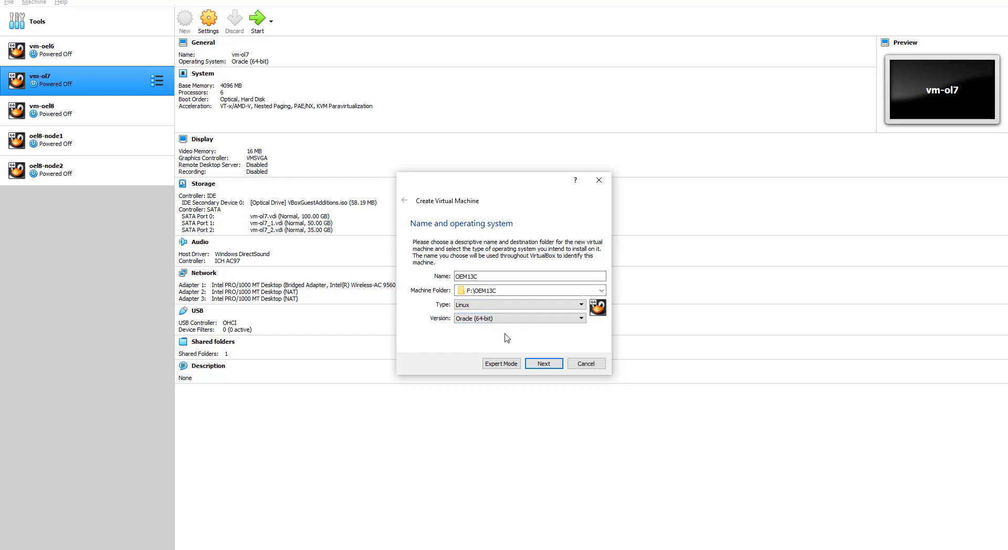
left_click(543, 363)
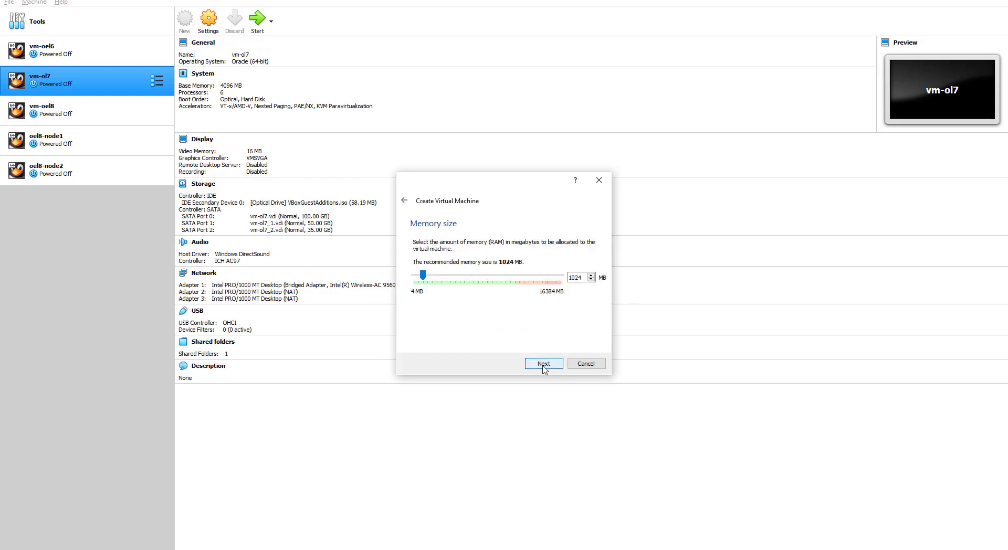
Step: Check the planned RAM in the installation notes, then select the 1024 MB memory value
left_click_drag(569, 278, 591, 277)
left_click(225, 2)
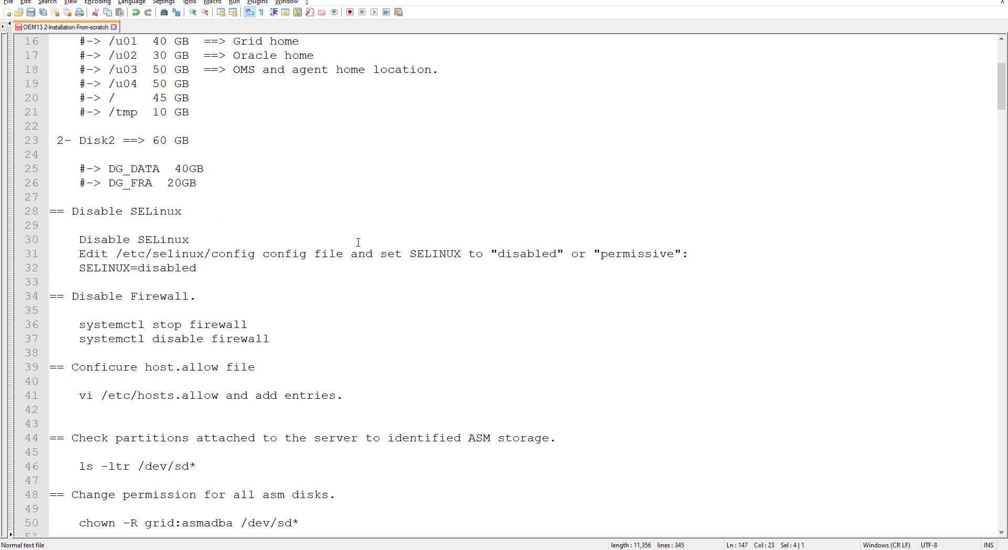
scroll(344, 351, "up", 5)
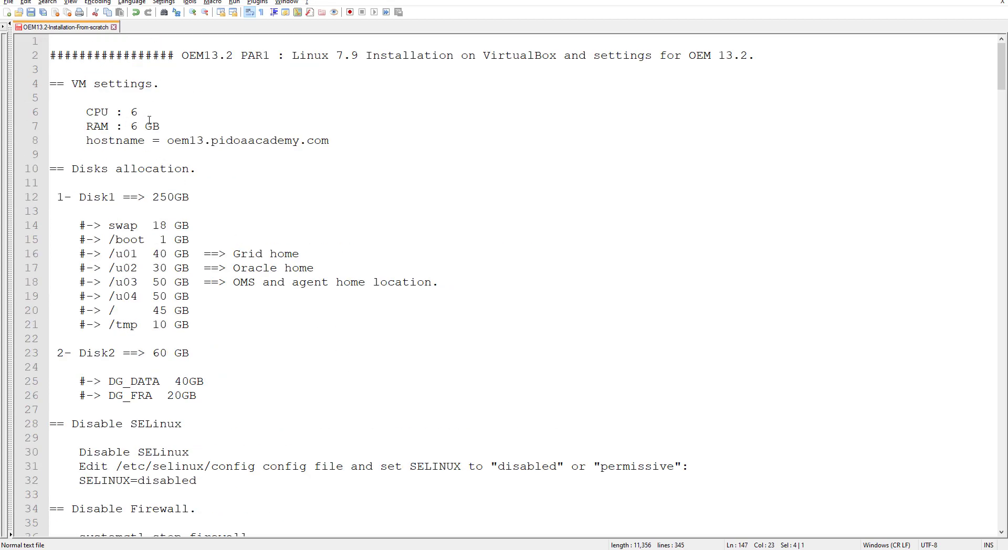
left_click_drag(161, 126, 91, 130)
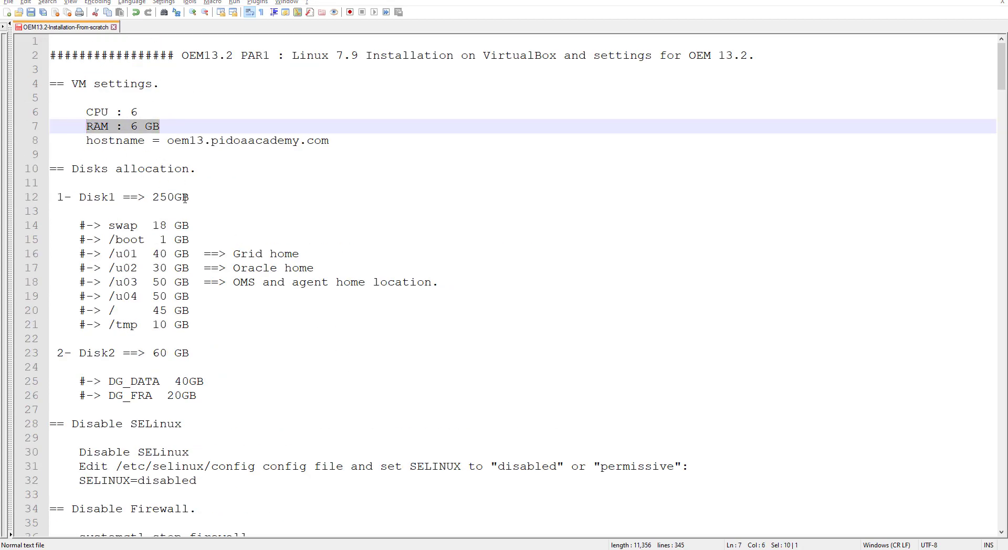
key("alt+Tab")
double_click(574, 278)
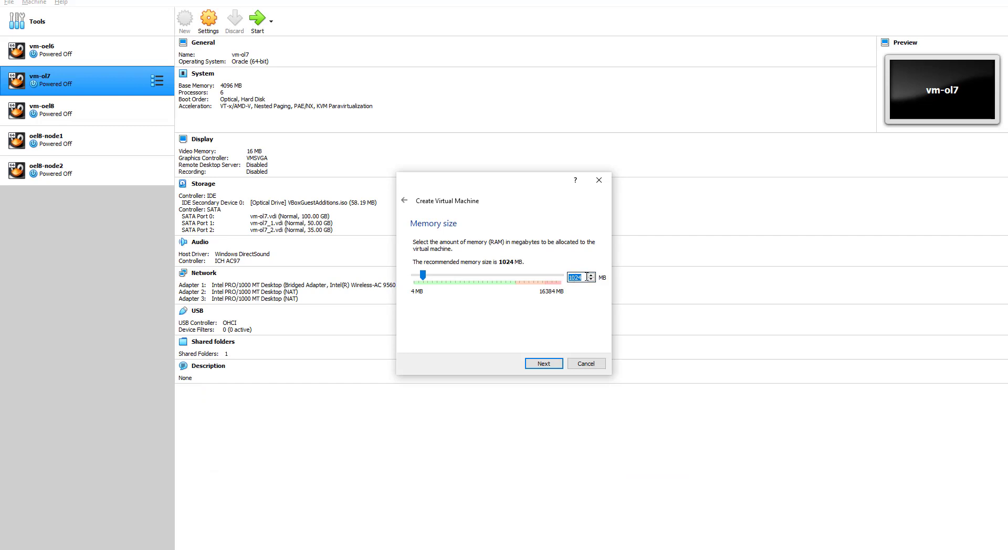
Step: Enter 6144 MB, replace it with 8192 MB of memory, then return to the notes
type("6144")
left_click_drag(584, 278, 566, 278)
key("BackSpace")
type("8192")
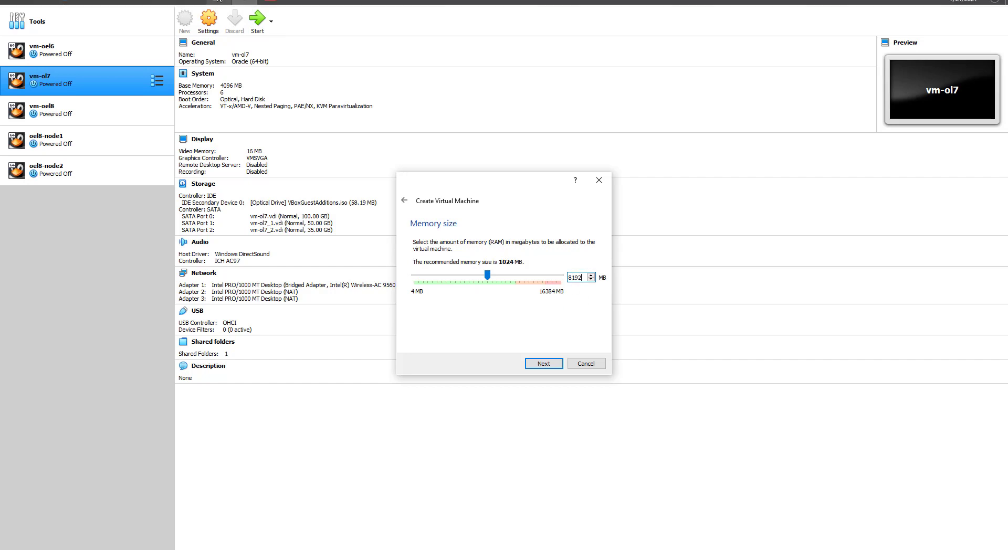
key("alt+Tab")
Step: Change the notes' RAM value from 6 to 8 GB and go back to VirtualBox
left_click(140, 112)
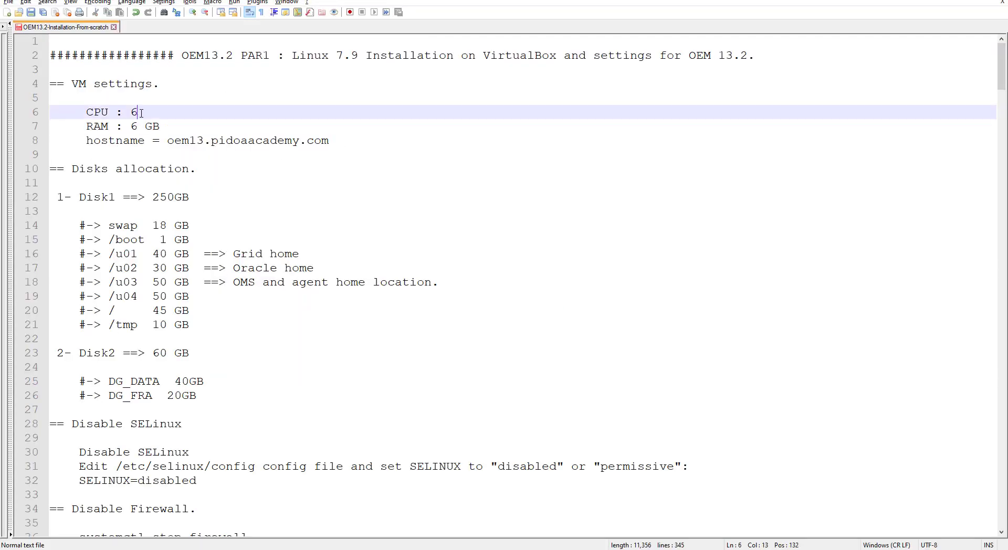
left_click(138, 127)
key("BackSpace")
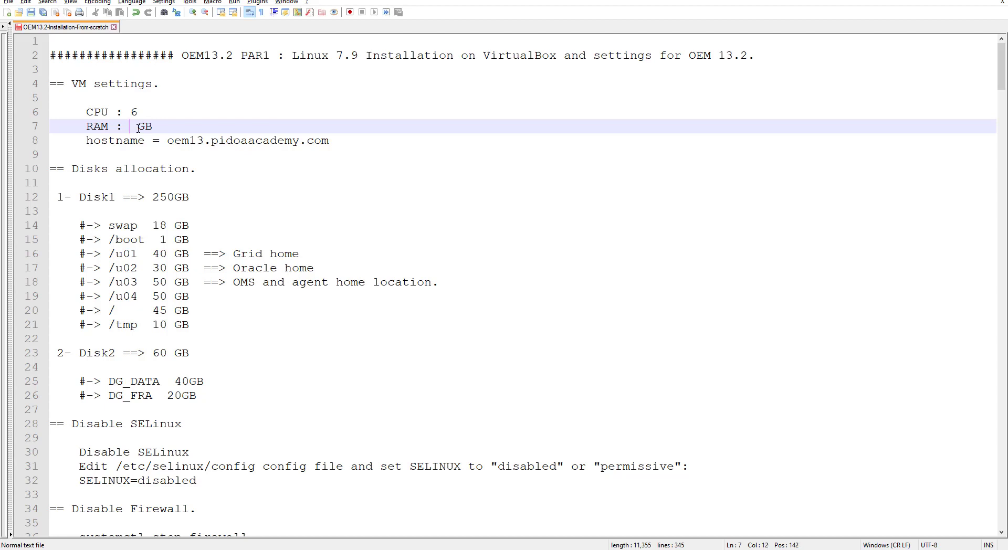
type("8")
mouse_move(296, 1)
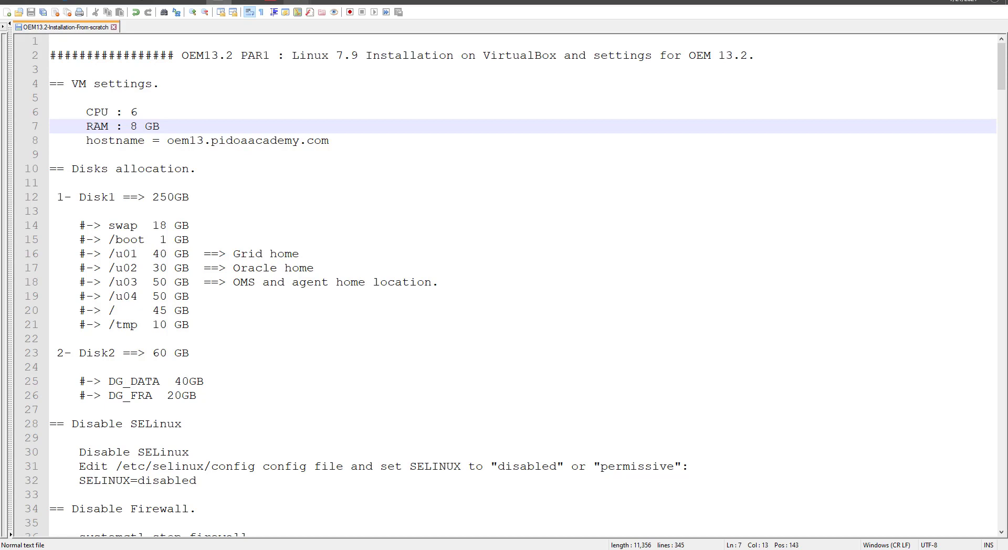
left_click(243, 2)
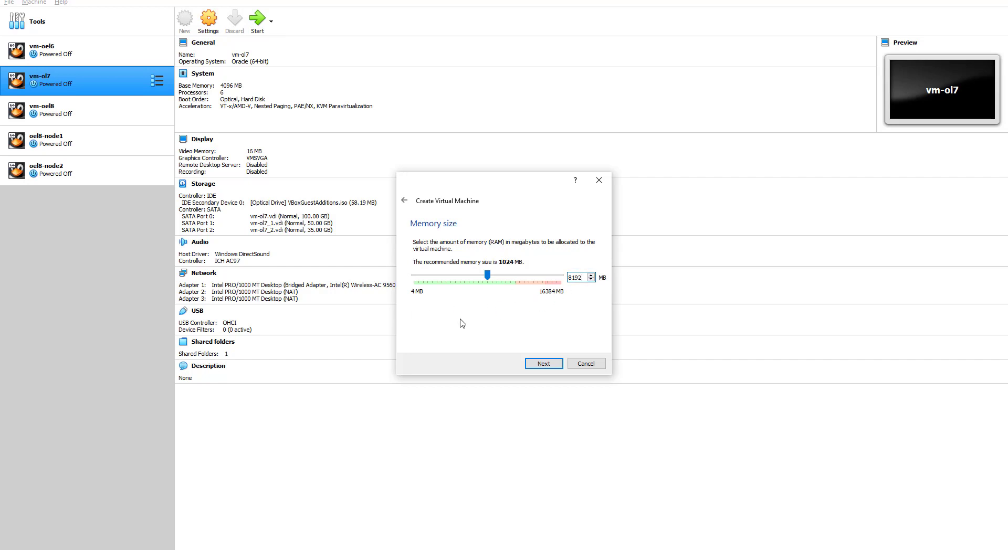
Step: Accept 8192 MB and create a dynamically allocated 250 GB VDI disk to finish OEM13C
left_click(544, 364)
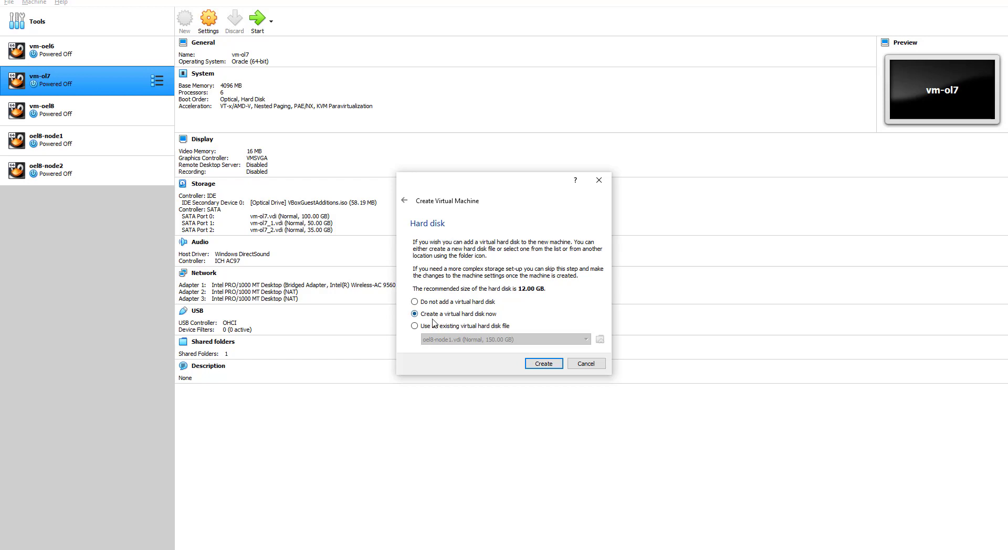
left_click(545, 364)
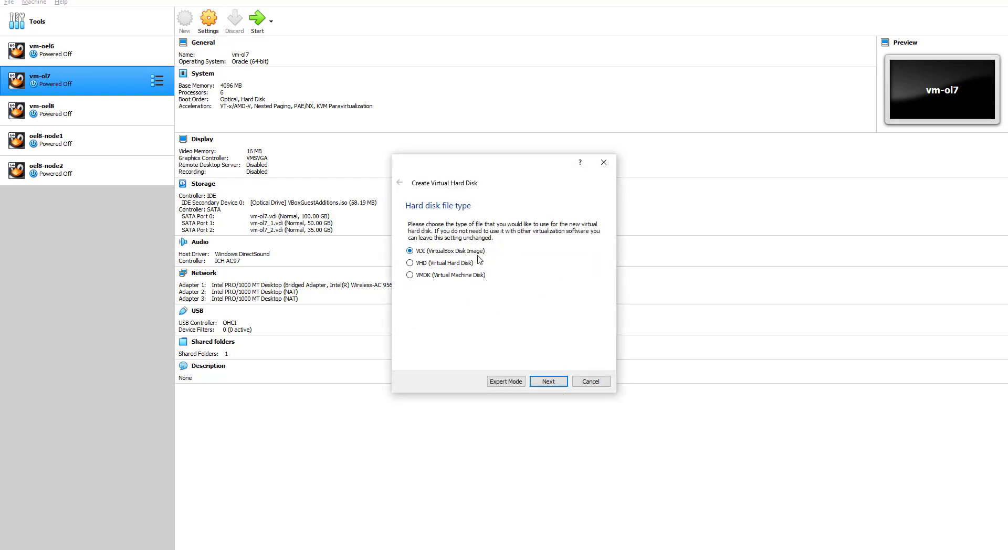
left_click(549, 382)
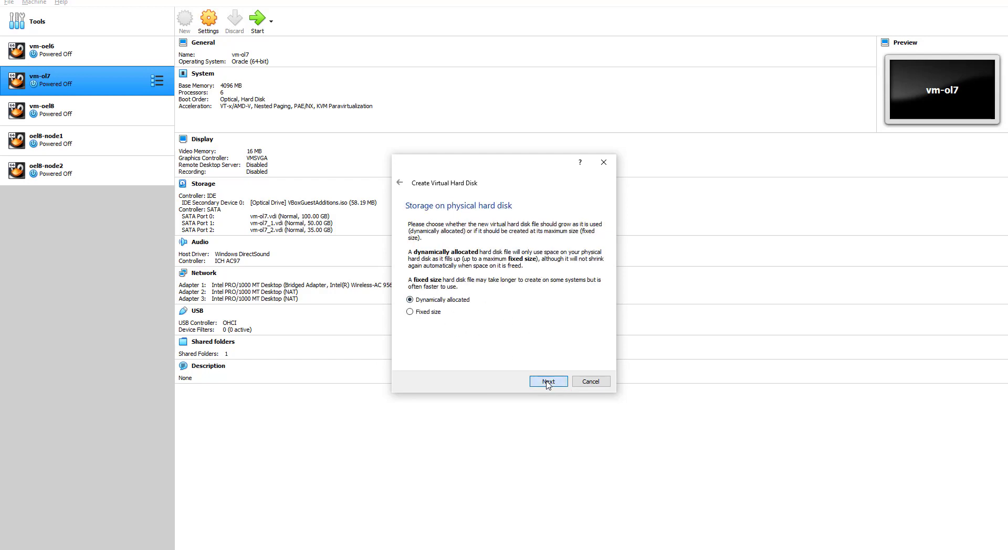
left_click(549, 382)
left_click_drag(584, 281, 625, 283)
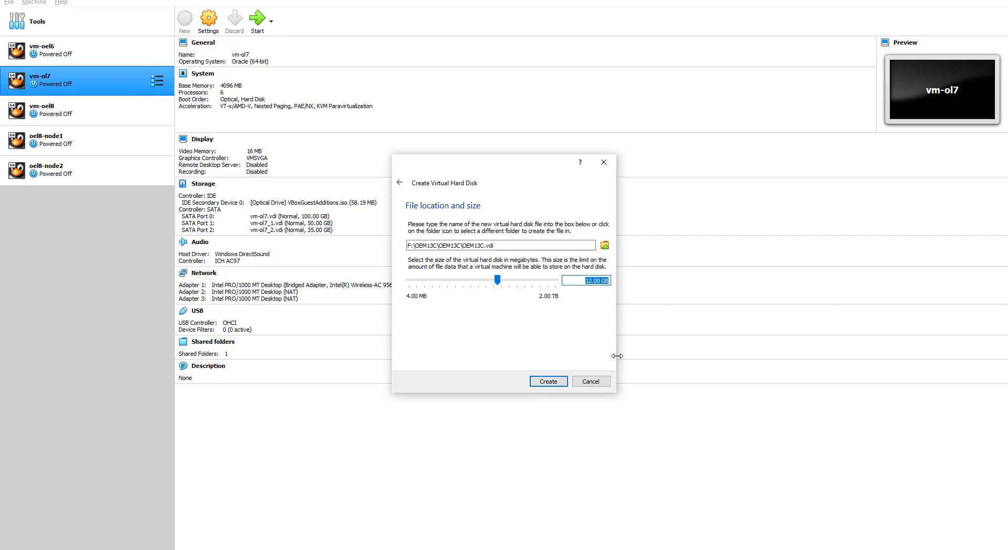
type("250")
left_click(548, 383)
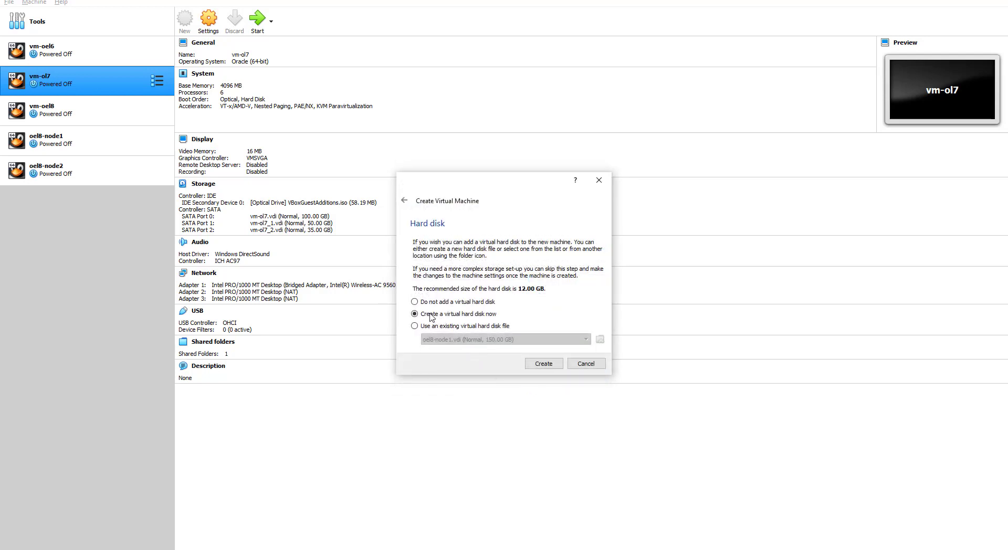
key("Return")
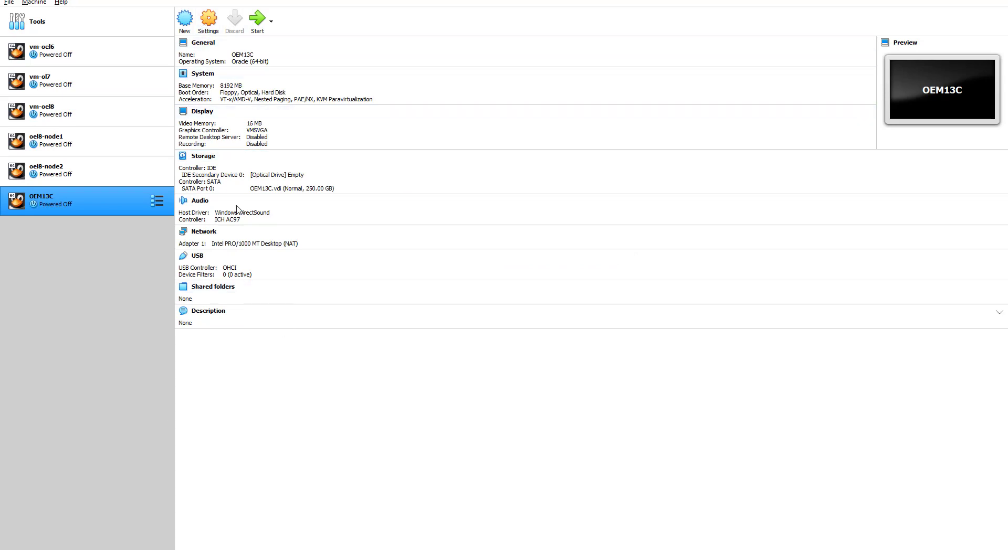
Step: In OEM13C's General Advanced settings, set Shared Clipboard and Drag'n'Drop to Bidirectional
left_click(210, 20)
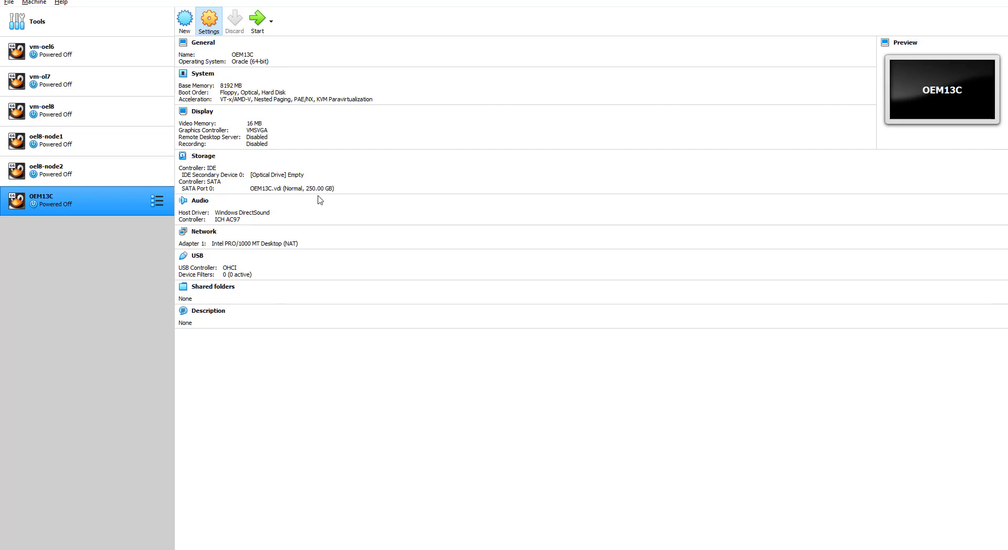
left_click(450, 175)
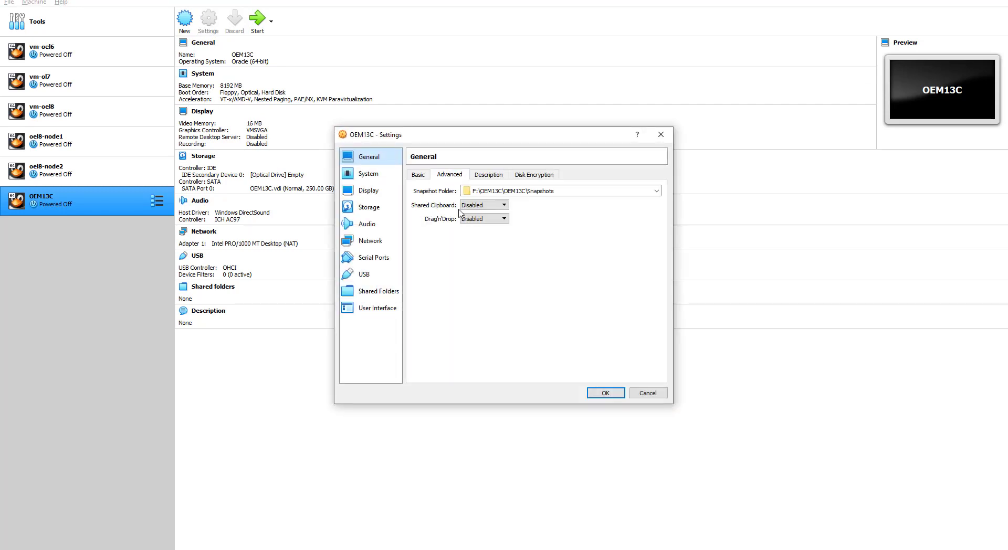
left_click(477, 211)
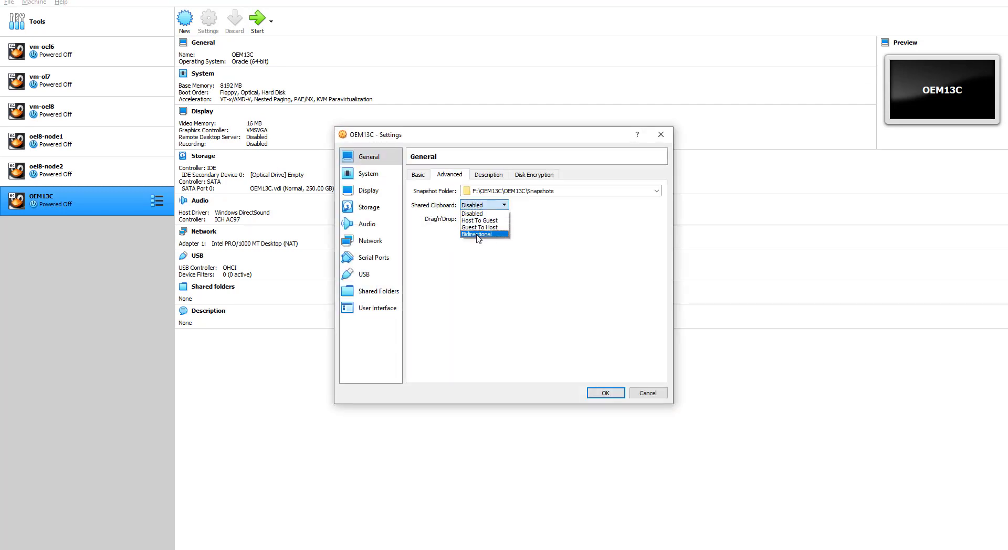
left_click(477, 232)
left_click(479, 219)
left_click(477, 250)
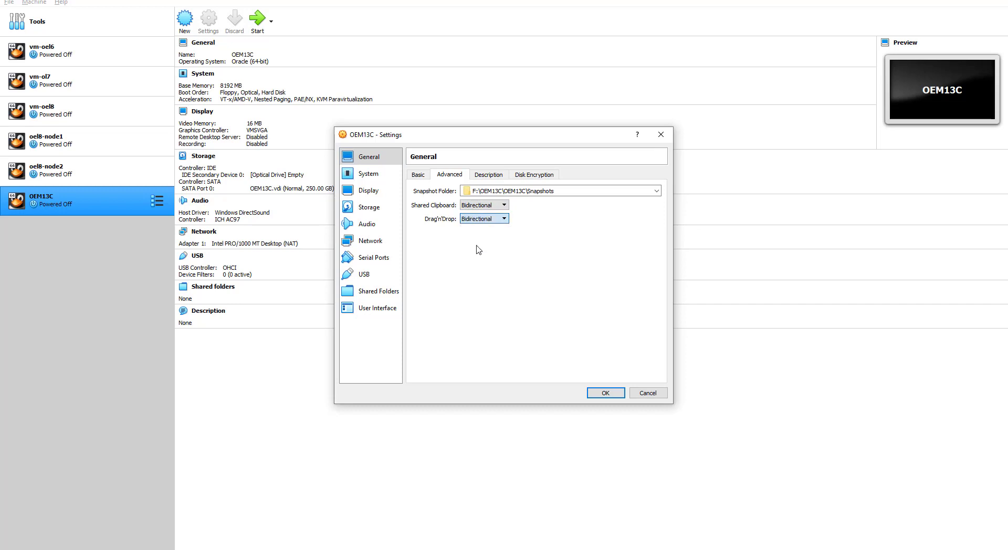
left_click(418, 174)
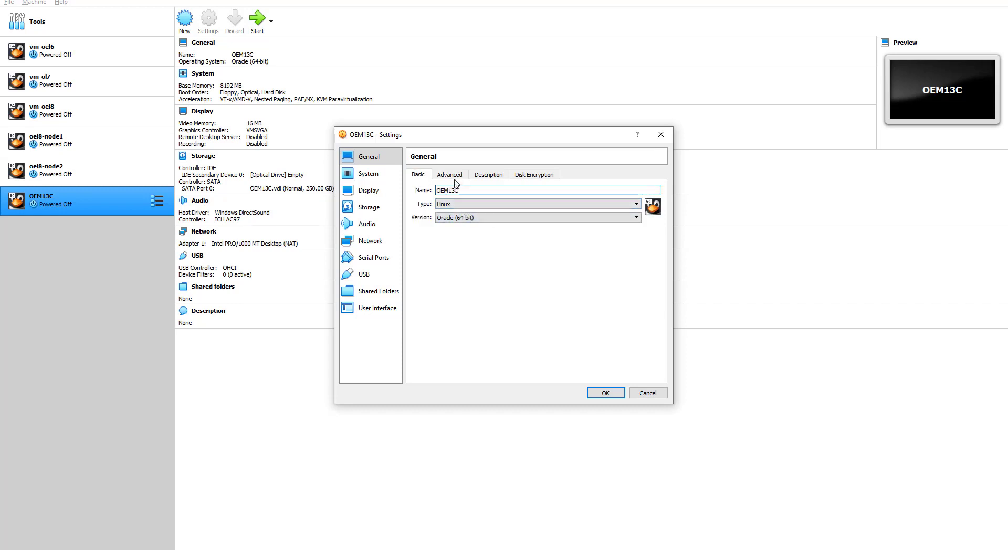
left_click(455, 177)
left_click(487, 177)
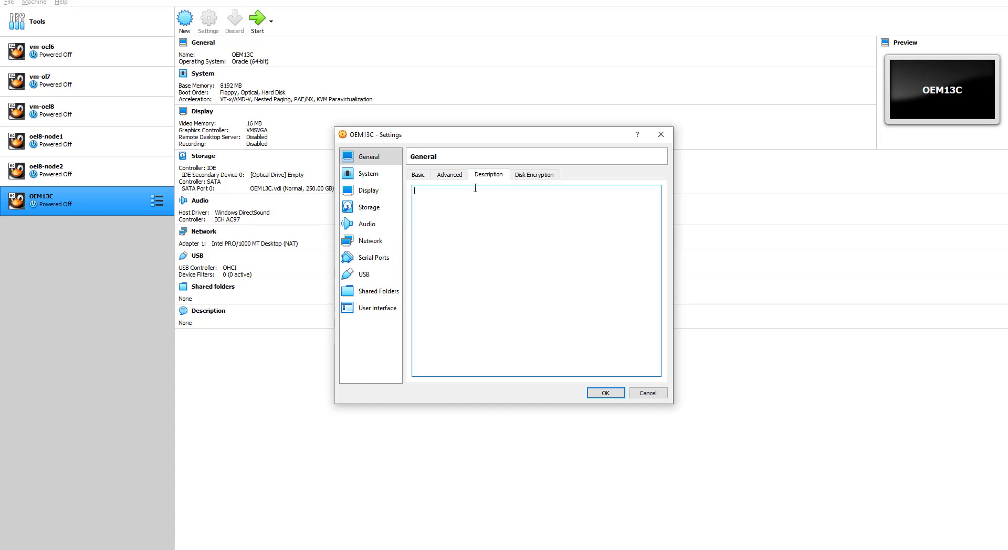
left_click(529, 177)
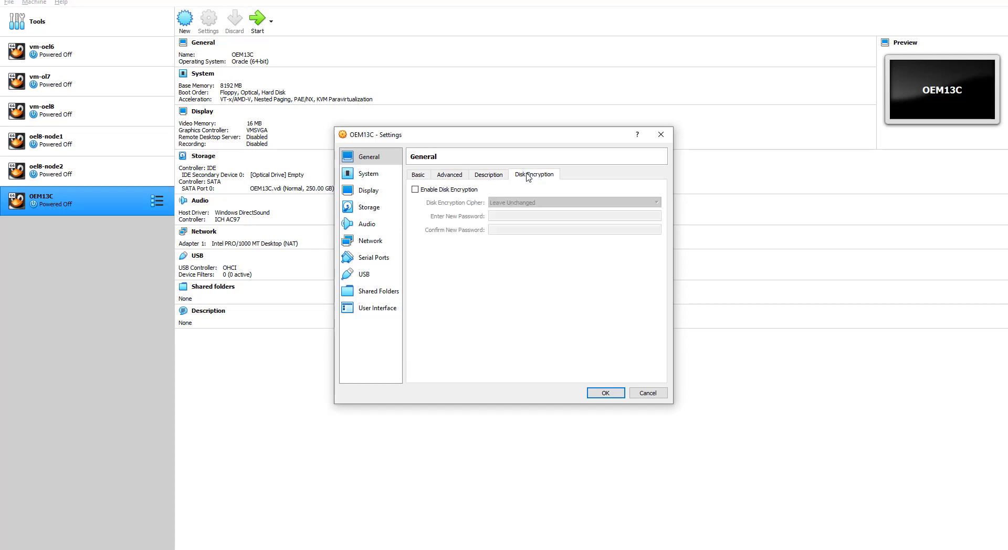
left_click(420, 177)
Step: Give OEM13C 5 CPUs on the System Processor page
left_click(370, 176)
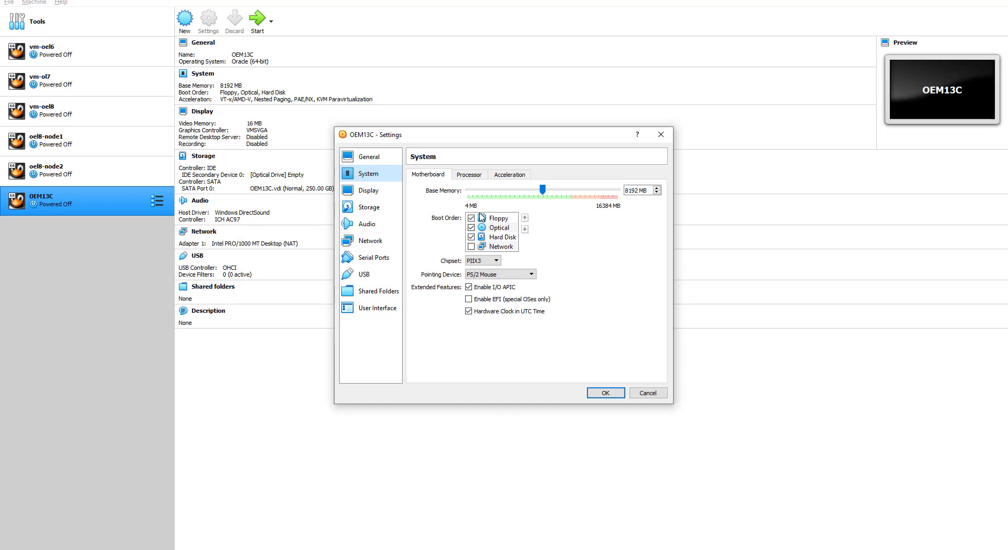
left_click(477, 181)
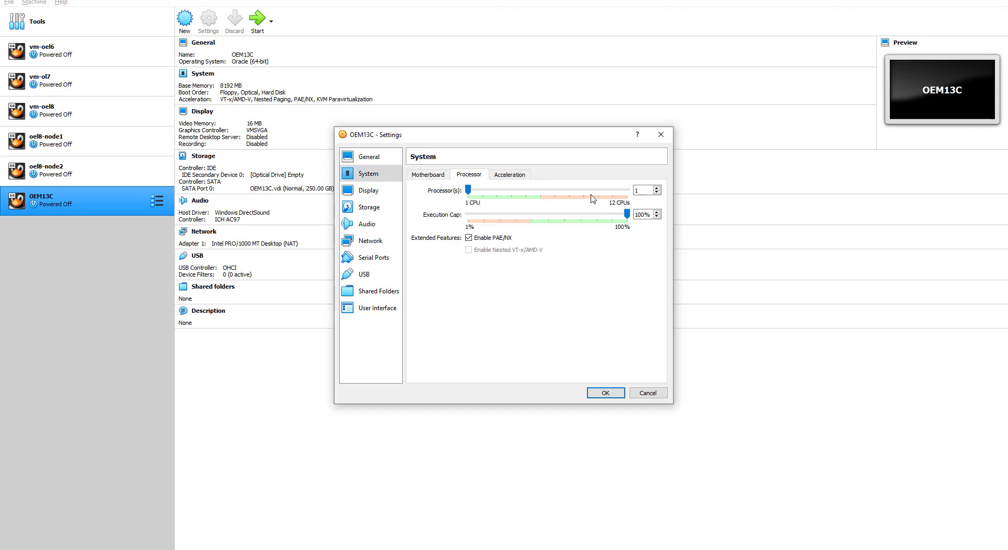
left_click_drag(469, 194, 538, 199)
left_click(424, 174)
left_click(480, 175)
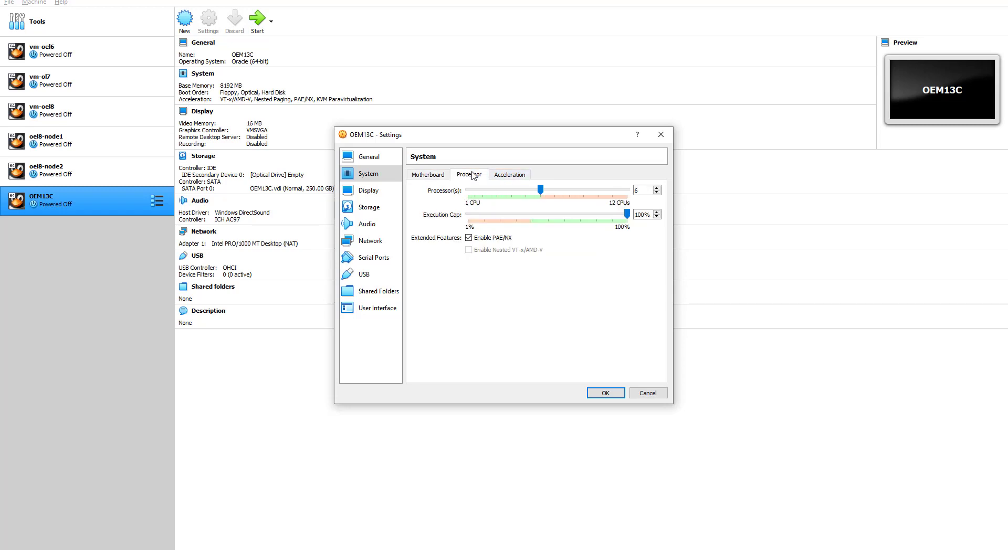
left_click(508, 175)
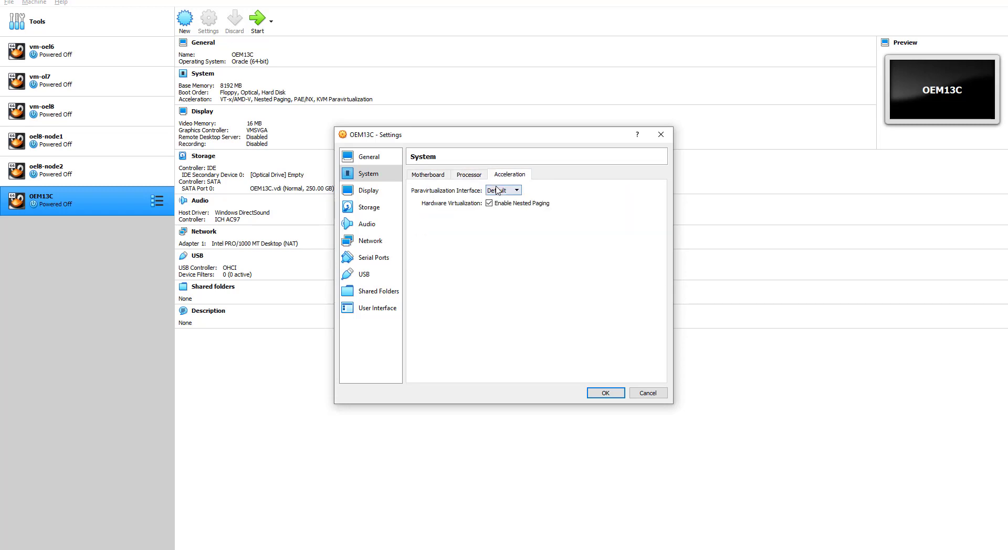
left_click(469, 176)
left_click(444, 176)
Step: Set the Display page's graphics controller to VMSVGA after trying VBoxSVGA and VBoxVGA
left_click(354, 195)
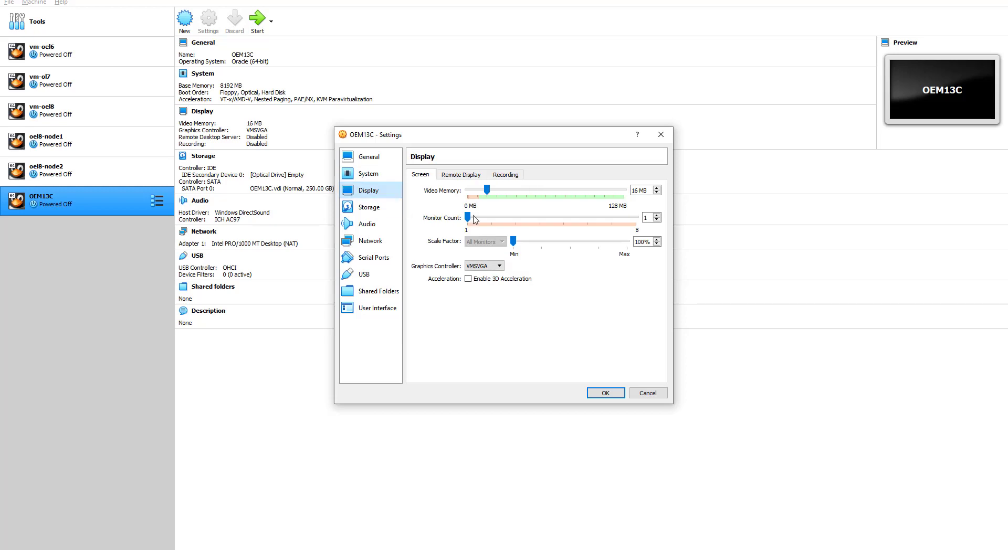
left_click(464, 178)
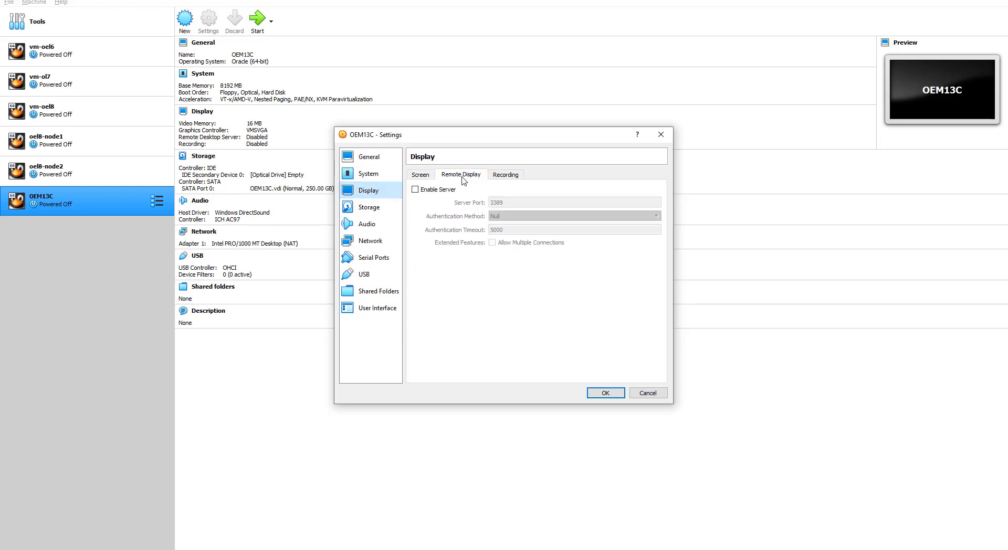
left_click(507, 177)
left_click(421, 175)
left_click(490, 267)
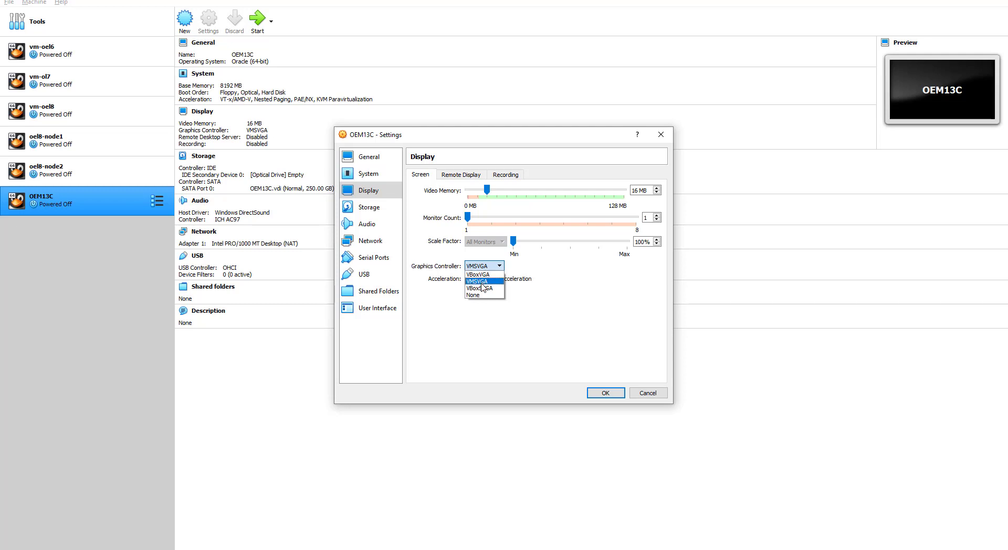
left_click(482, 288)
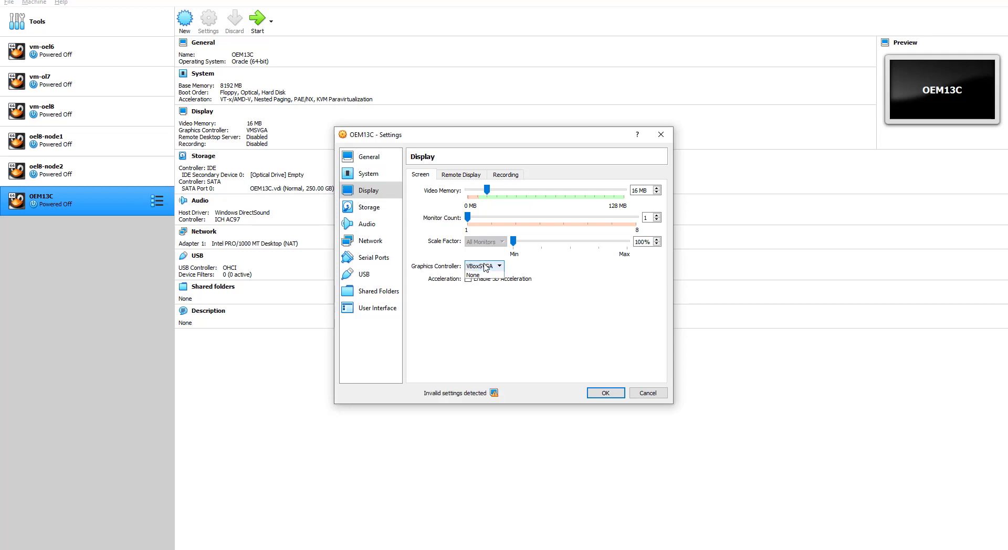
left_click(482, 267)
left_click(479, 275)
left_click(486, 266)
left_click(481, 282)
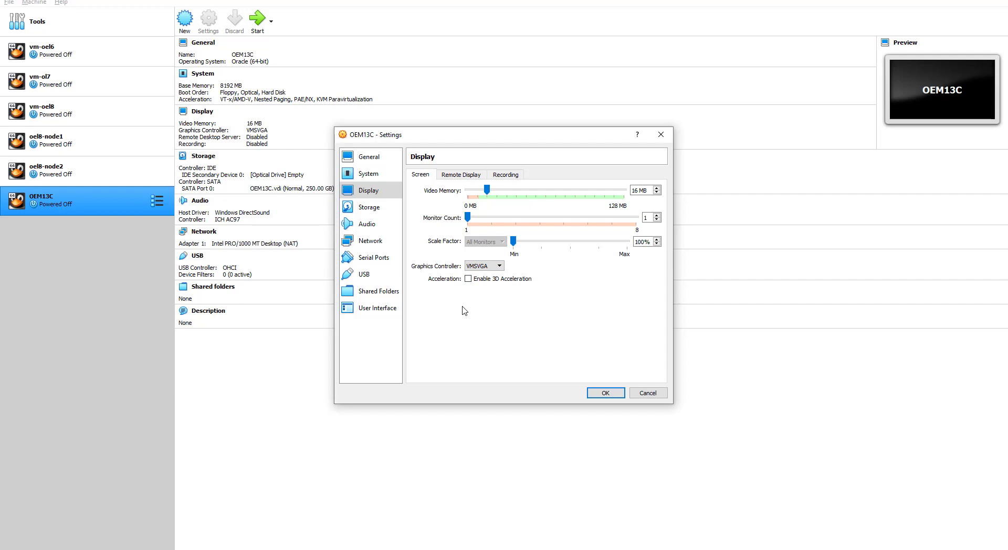
Step: Select OEM13C's empty optical drive and choose to browse for a disc image file
left_click(368, 208)
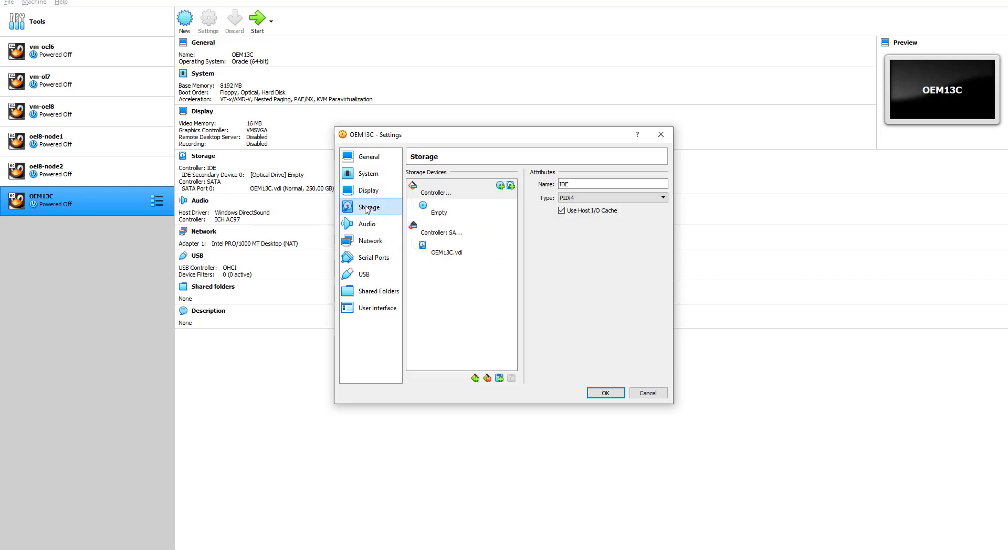
left_click(369, 192)
left_click(371, 177)
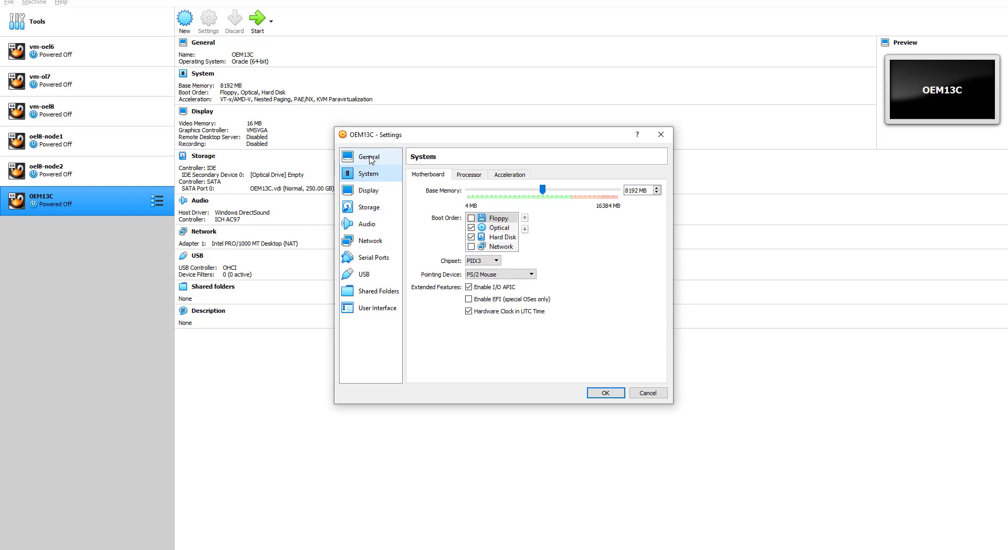
left_click(371, 159)
left_click(370, 207)
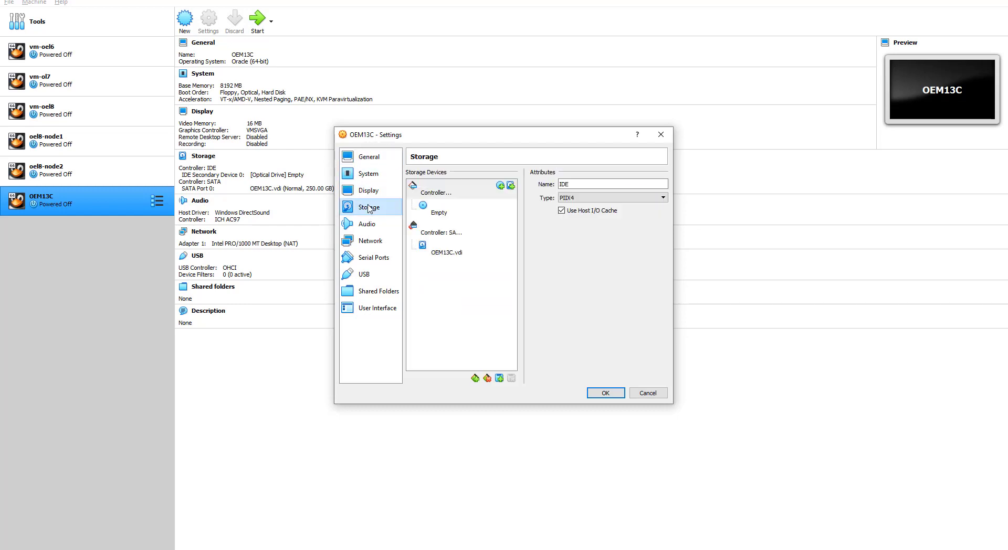
left_click(444, 211)
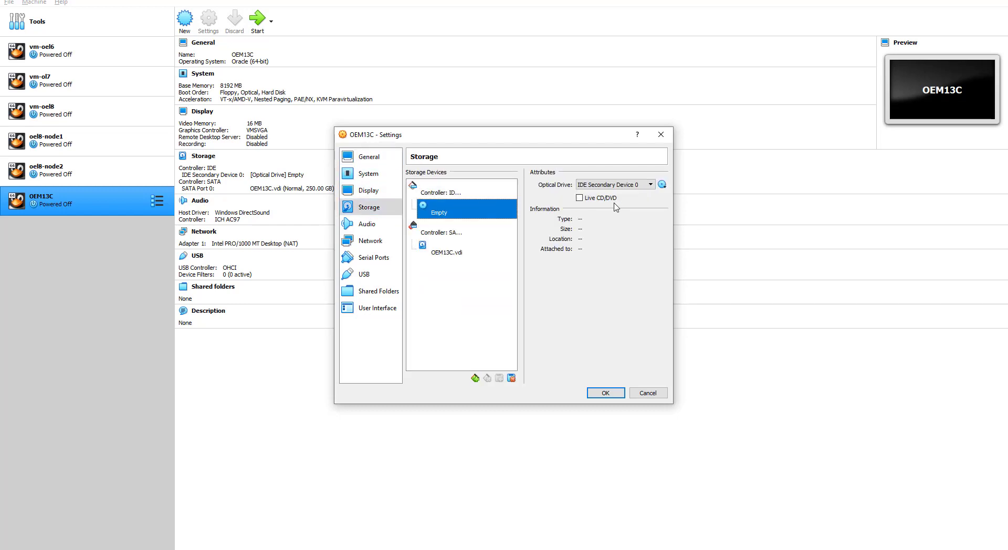
left_click(651, 185)
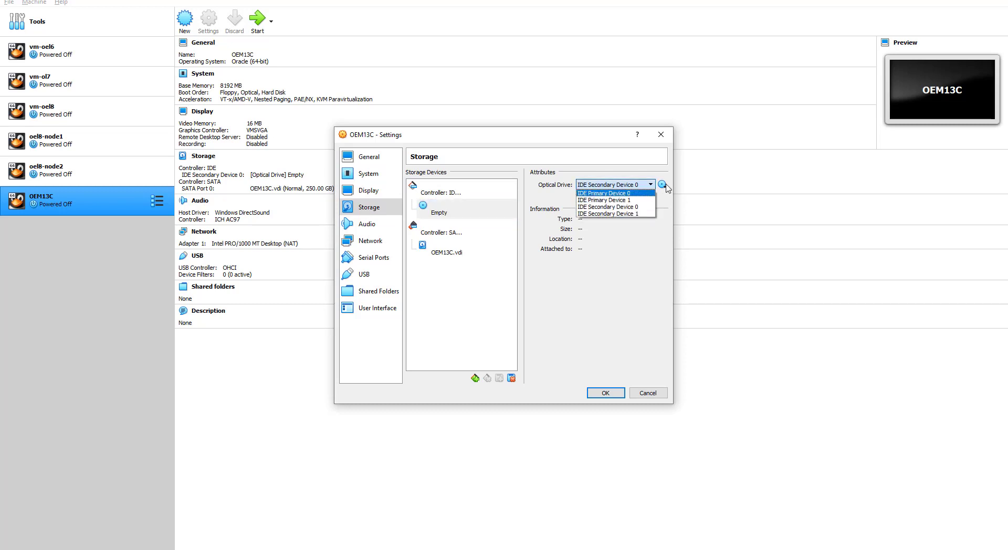
left_click(662, 185)
left_click(662, 185)
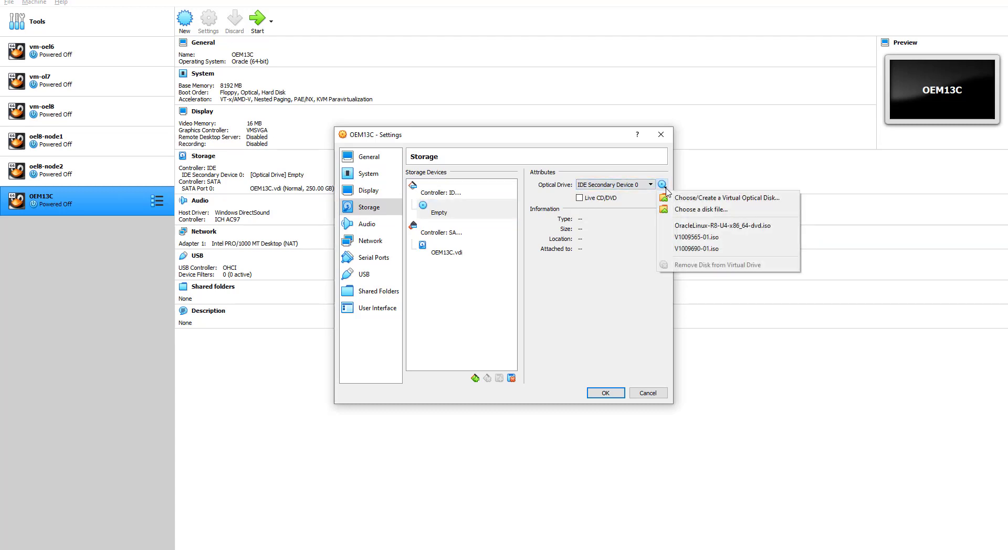
left_click(707, 210)
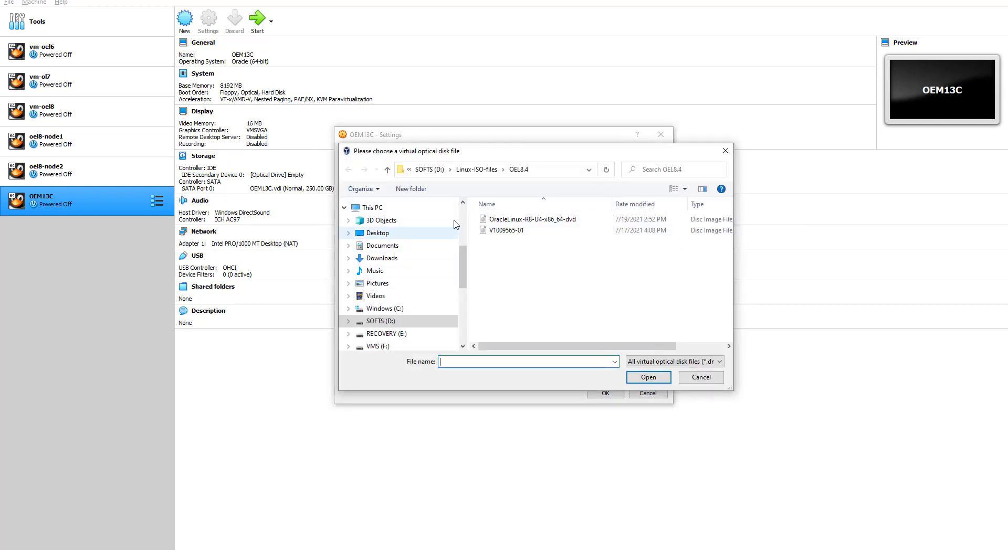
Step: Load the V1009690-01 ISO from the OEL7.9 folder into the optical drive
left_click(476, 169)
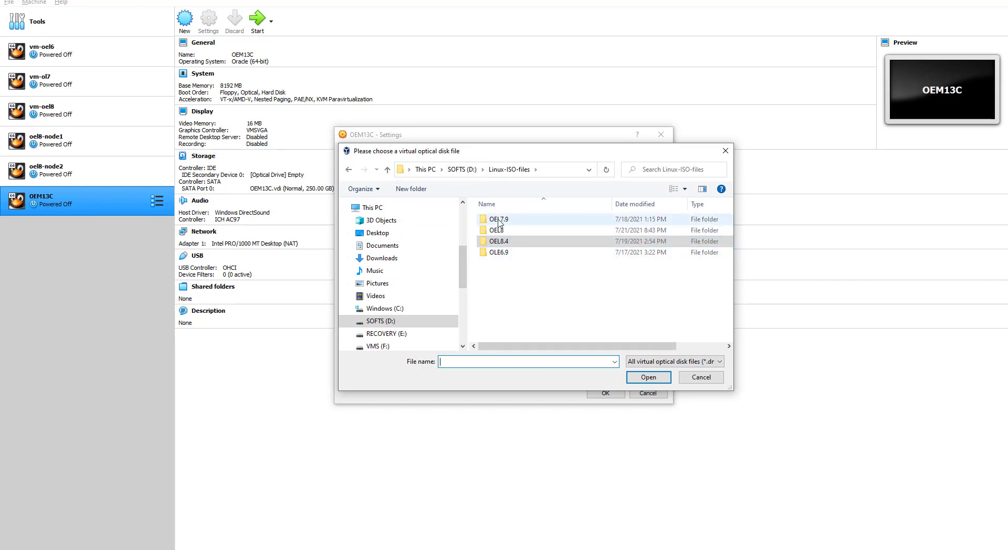
left_click(498, 220)
left_click(499, 221)
left_click(511, 241)
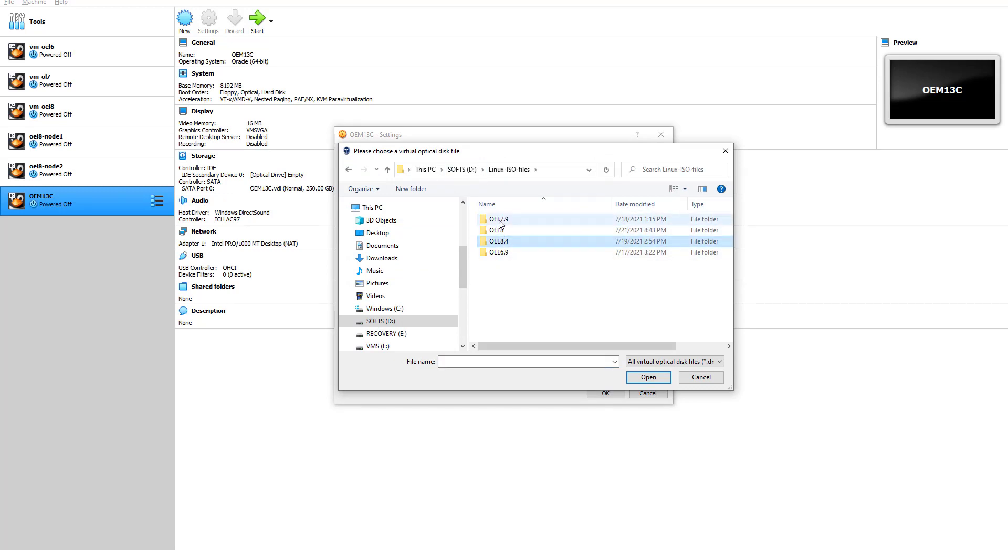
double_click(500, 221)
left_click(505, 220)
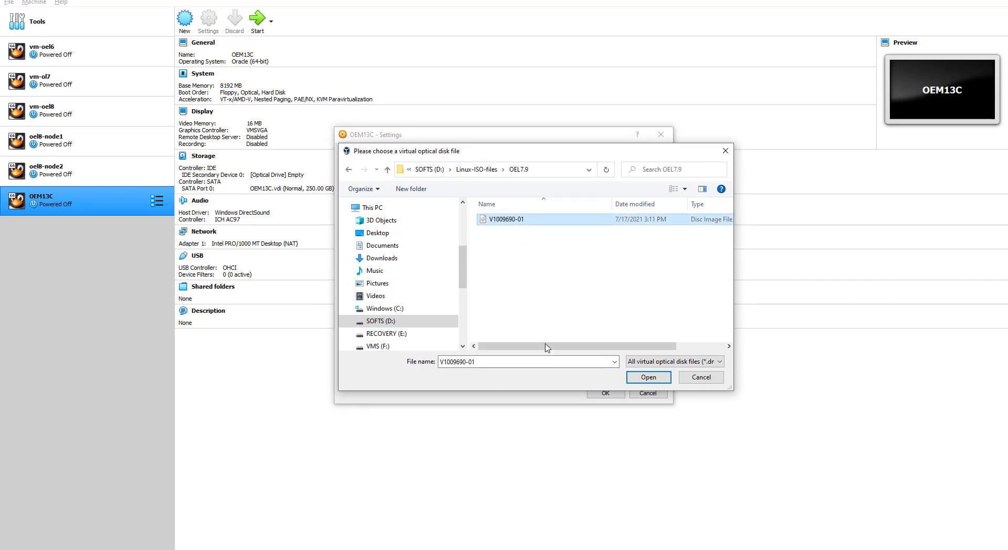
left_click(641, 380)
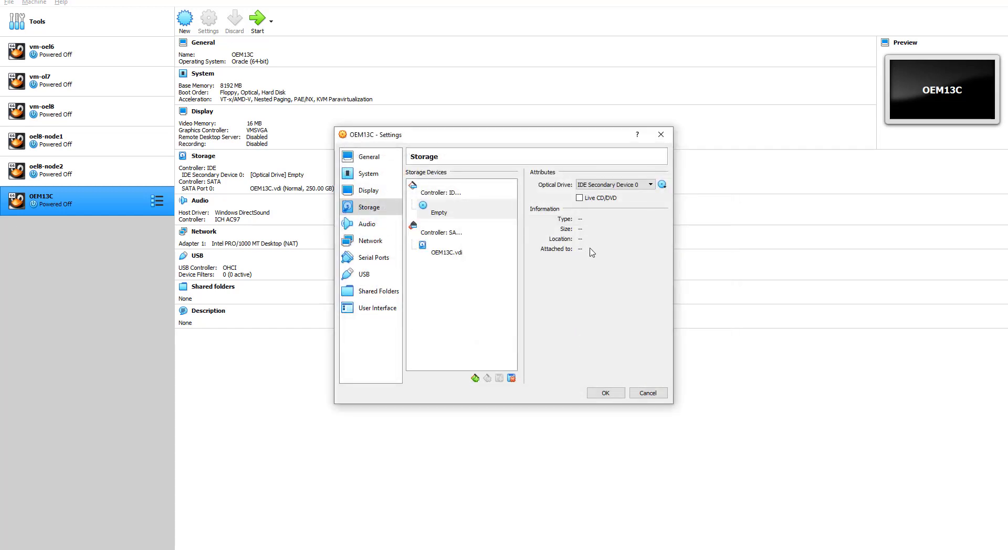
left_click(444, 213)
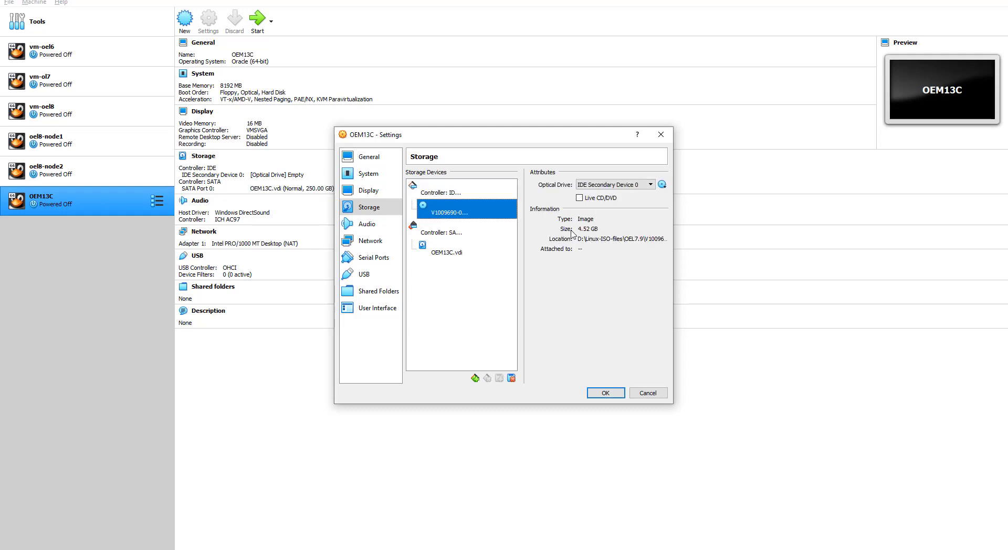
left_click(443, 235)
Step: Start a new VDI, dynamically allocated hard disk for the SATA controller
left_click(449, 253)
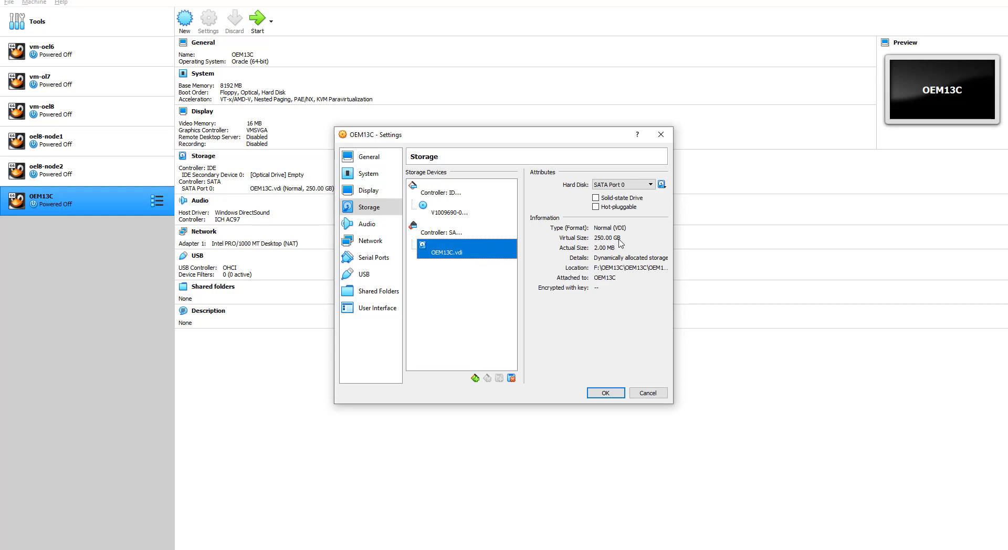
left_click(476, 379)
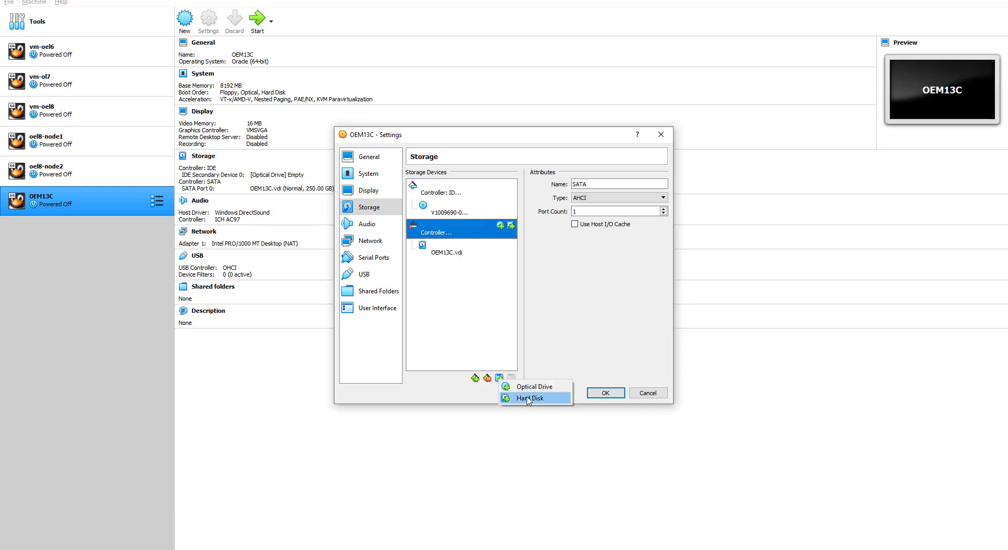
left_click(528, 399)
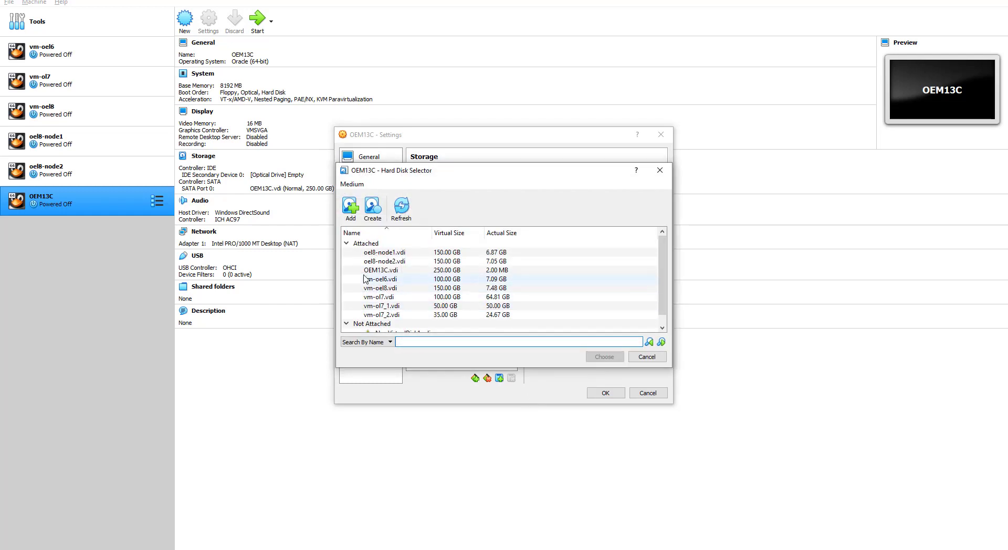
left_click(374, 209)
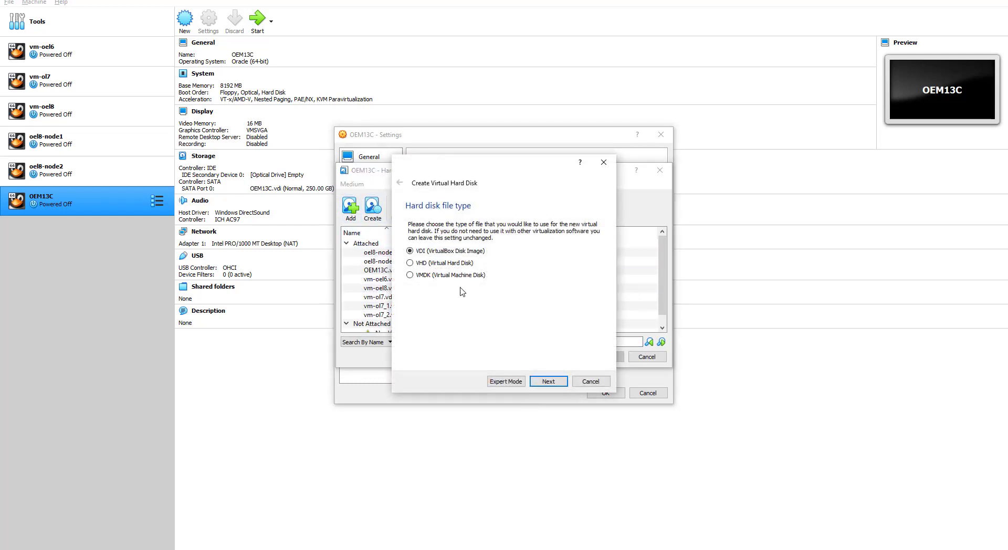
left_click(548, 383)
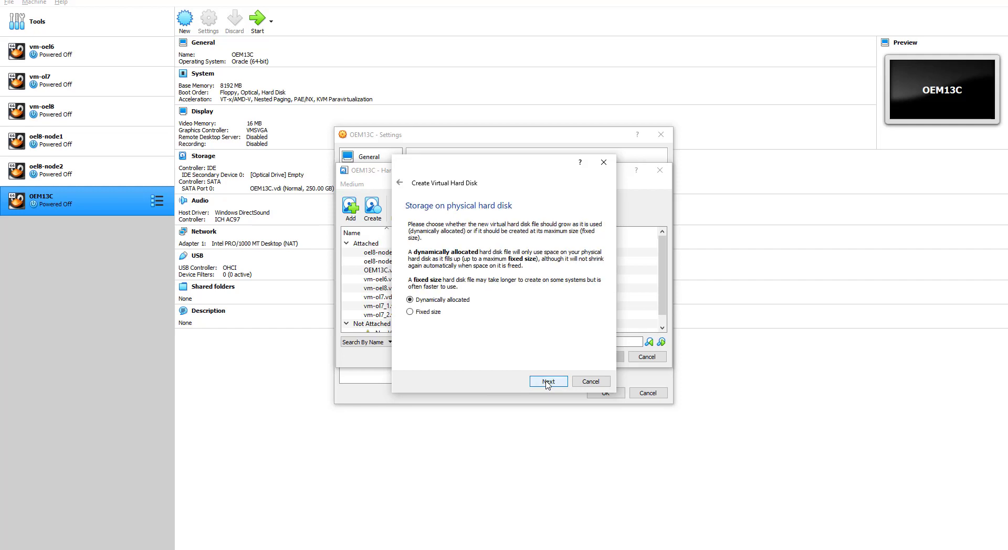
left_click(548, 381)
Step: Size the new disk at 60 GB, create OEM13C_1.vdi and attach it
left_click_drag(583, 279, 614, 282)
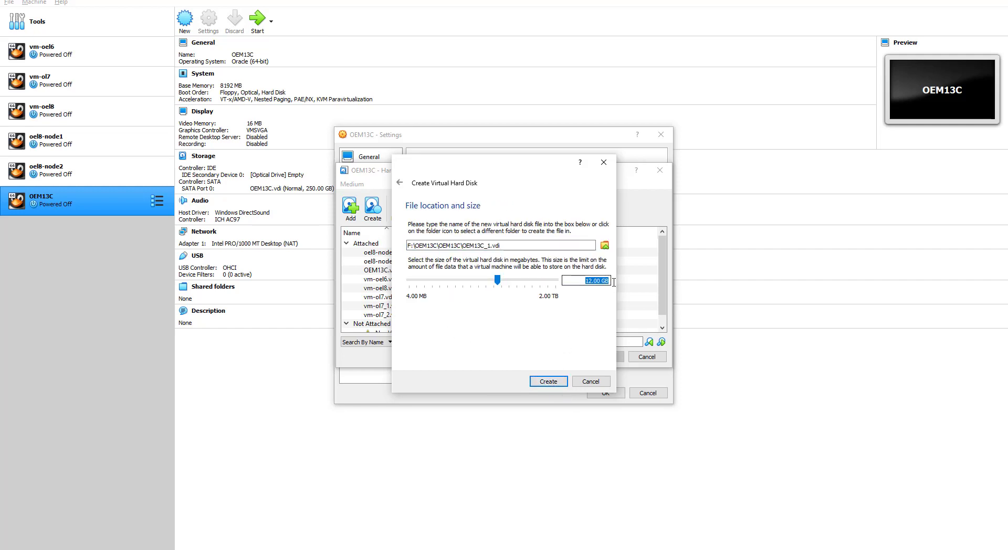
type("60")
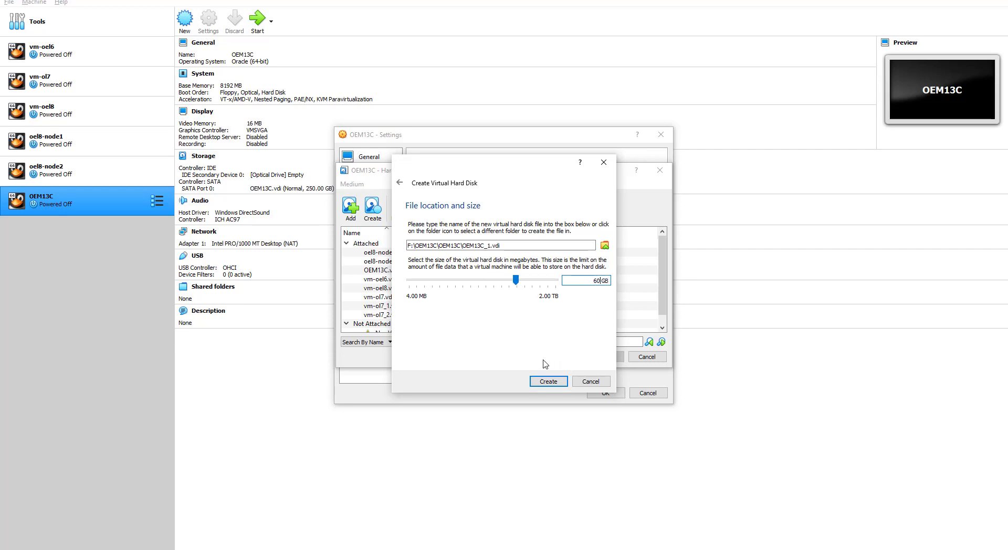
left_click(547, 382)
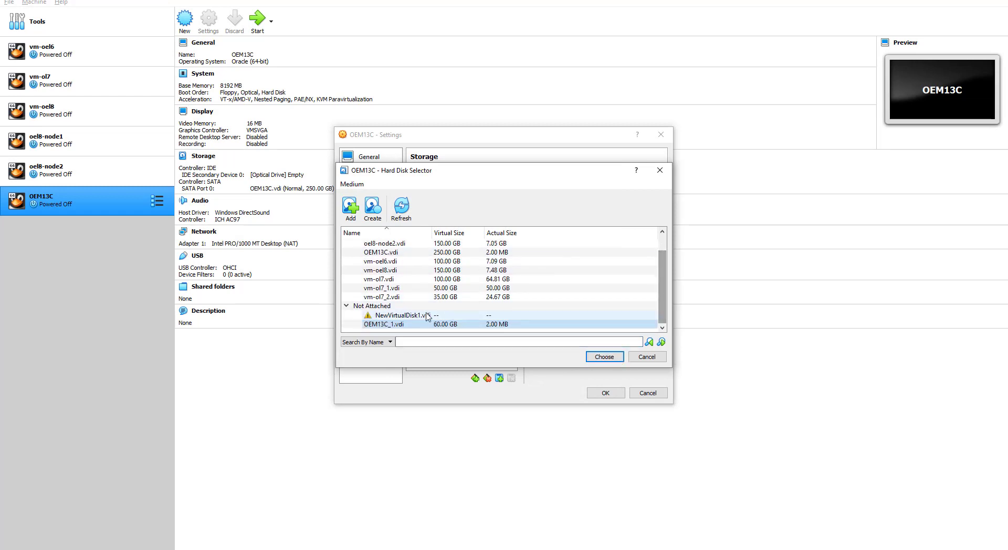
left_click(593, 358)
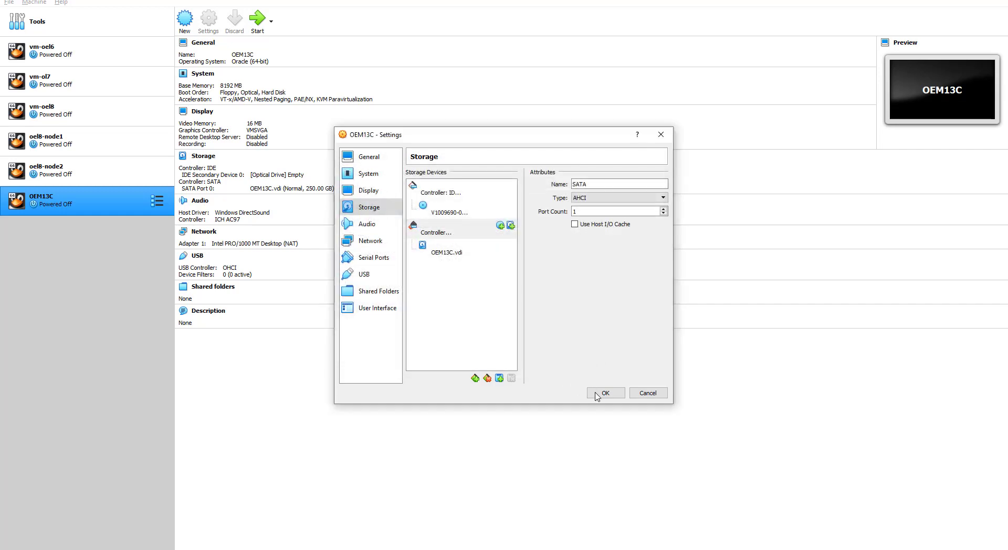
Step: Compare the details of the 250 GB OEM13C.vdi and the new 60 GB OEM13C_1 disk
left_click(441, 238)
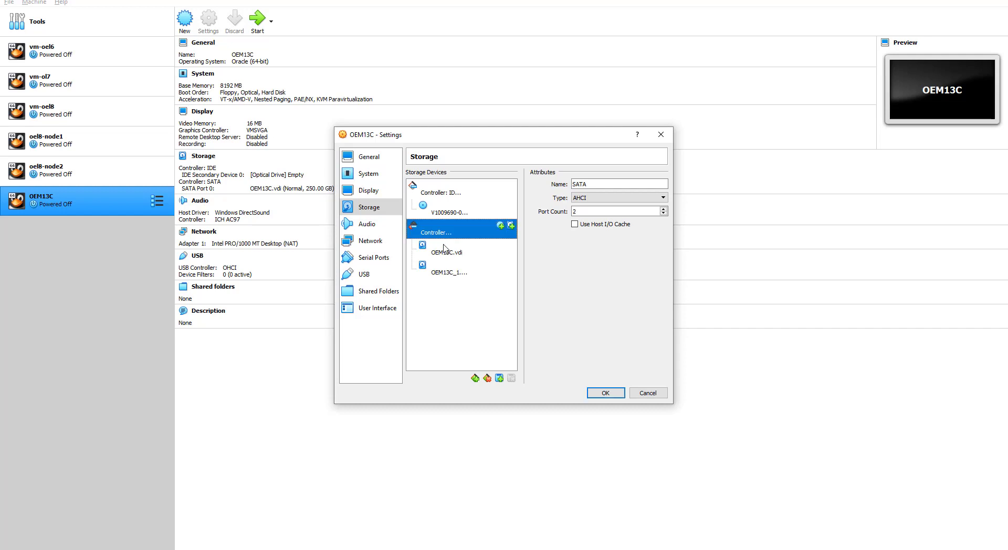
left_click(449, 254)
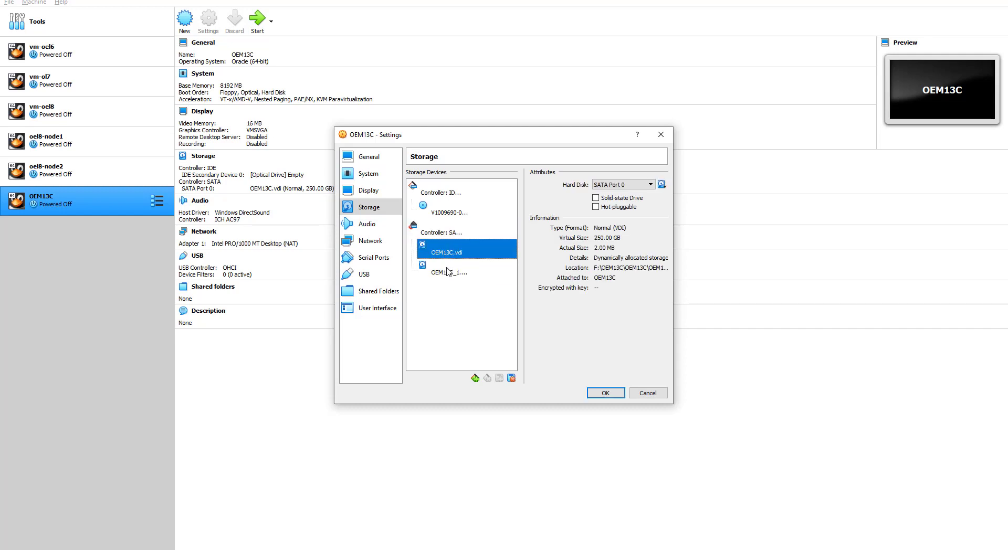
left_click(449, 272)
left_click(449, 254)
left_click(452, 273)
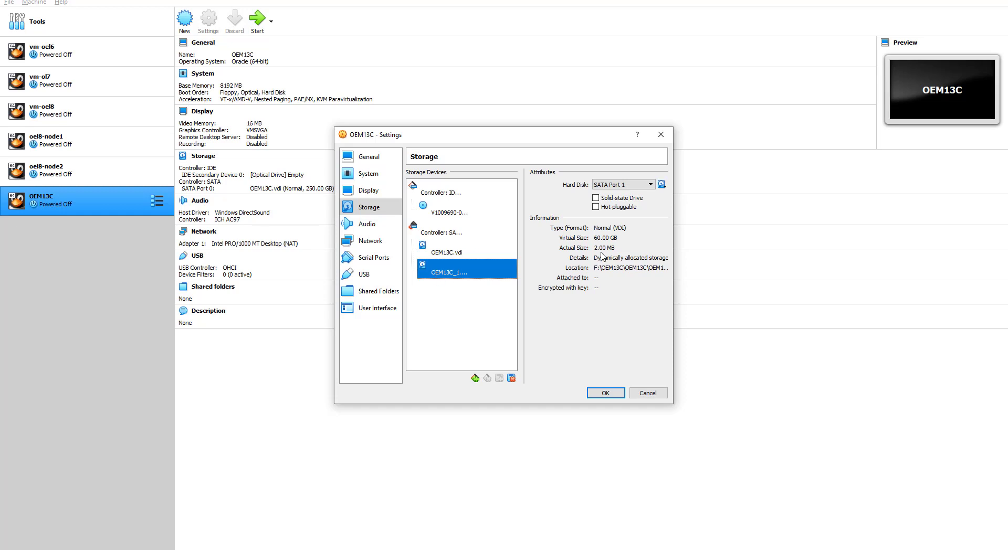
Step: Remove the OEM13C_1 disk from the SATA controller
right_click(450, 272)
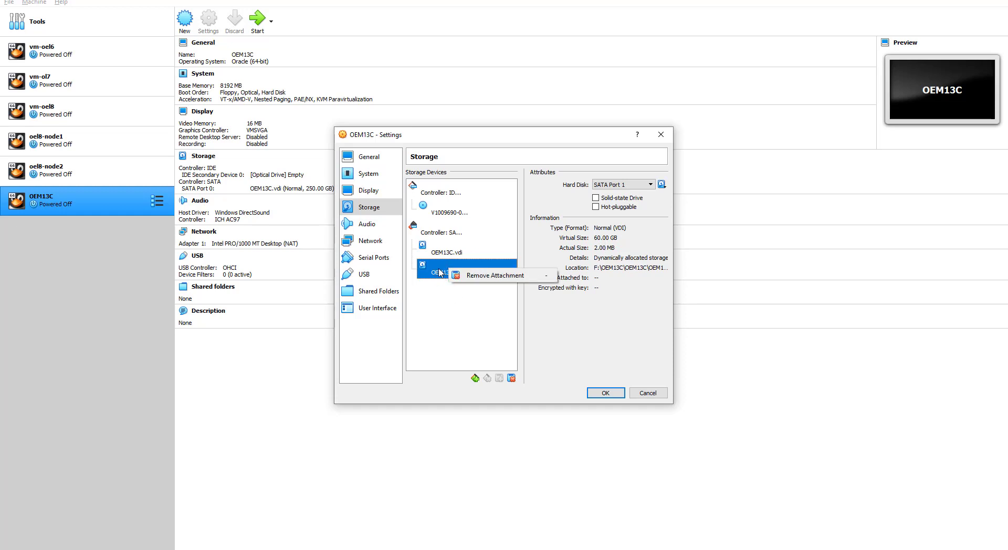
left_click(439, 270)
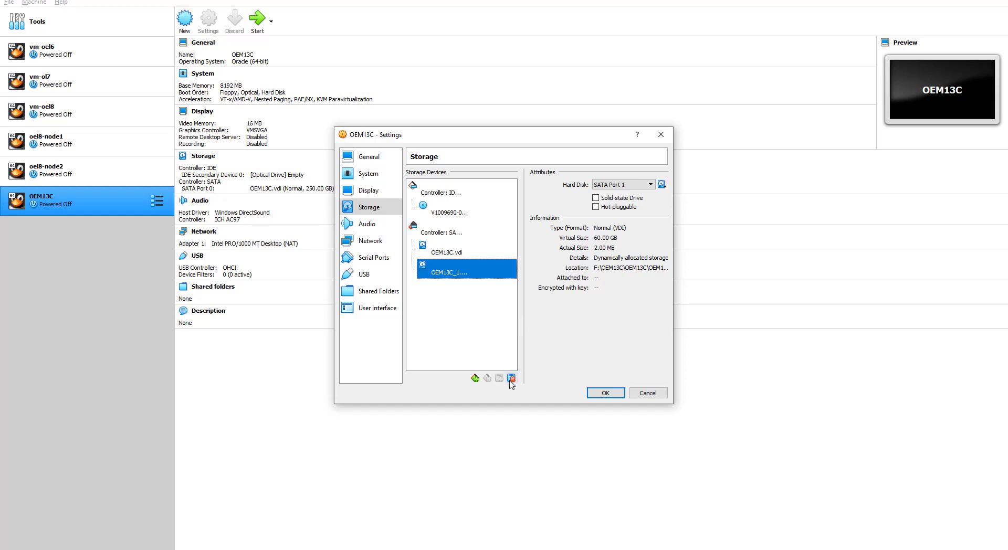
left_click(512, 378)
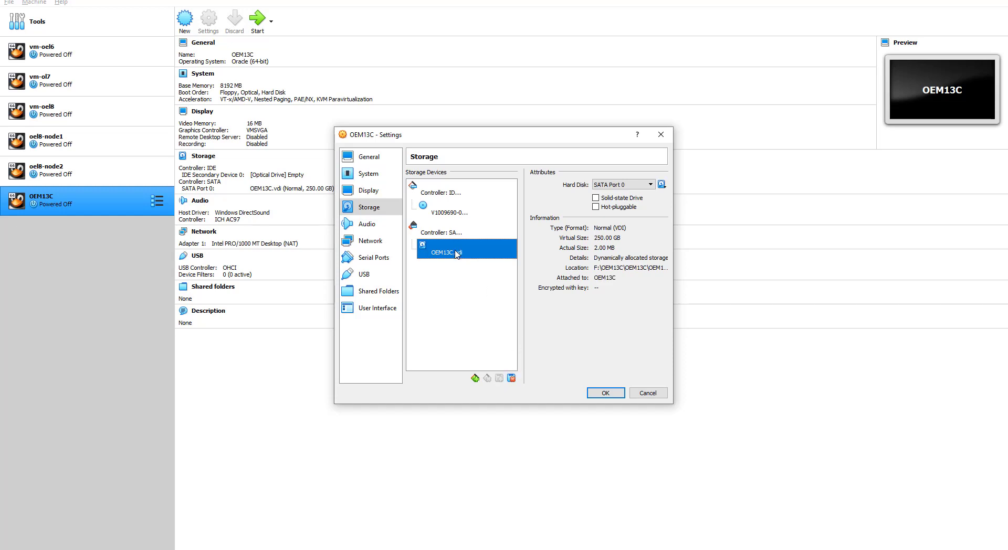
Step: Add a hard disk to the SATA controller and choose to create a new one
left_click(444, 233)
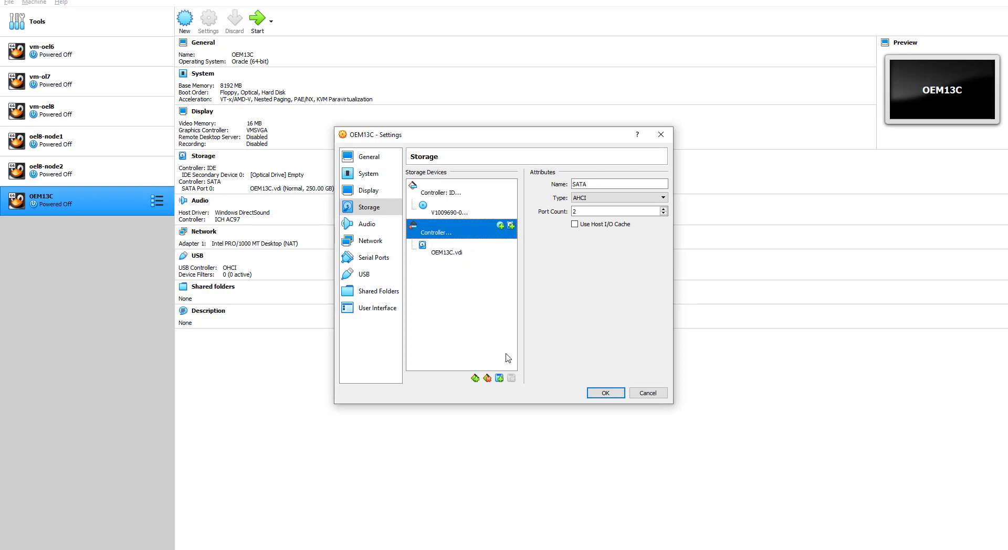
left_click(500, 379)
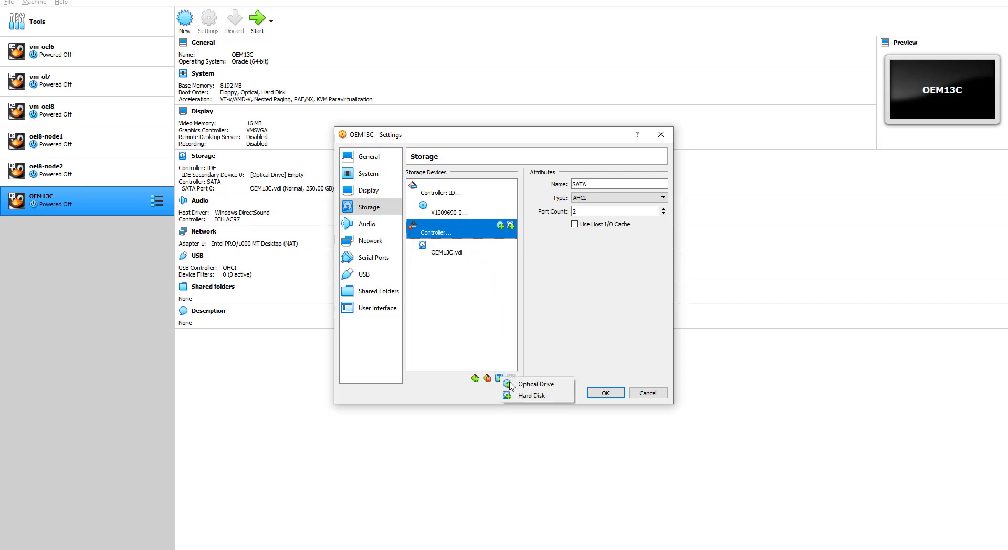
left_click(535, 396)
left_click(373, 208)
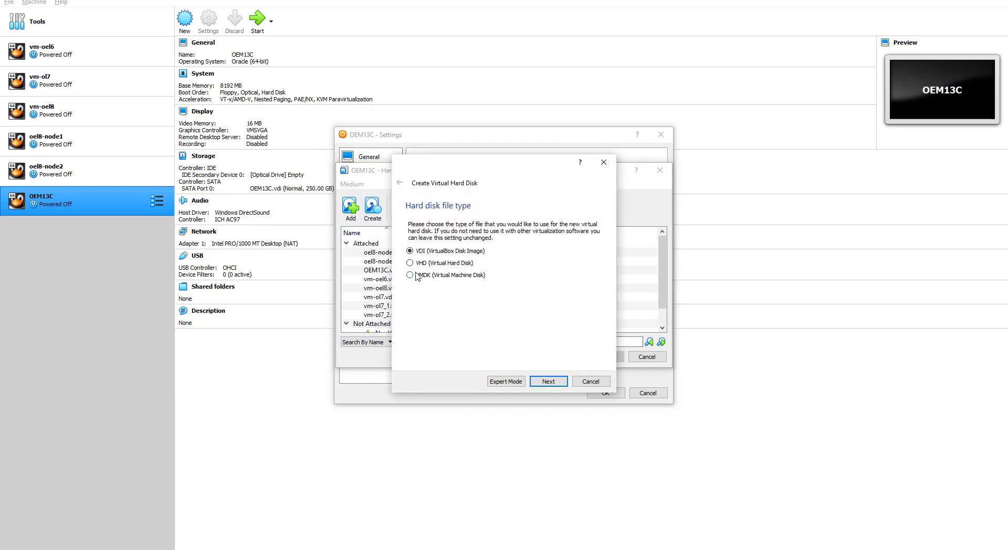
Step: Create a fixed-size 60 GB VDI disk, OEM13C_2.vdi, in F:\OEM13C
left_click(550, 383)
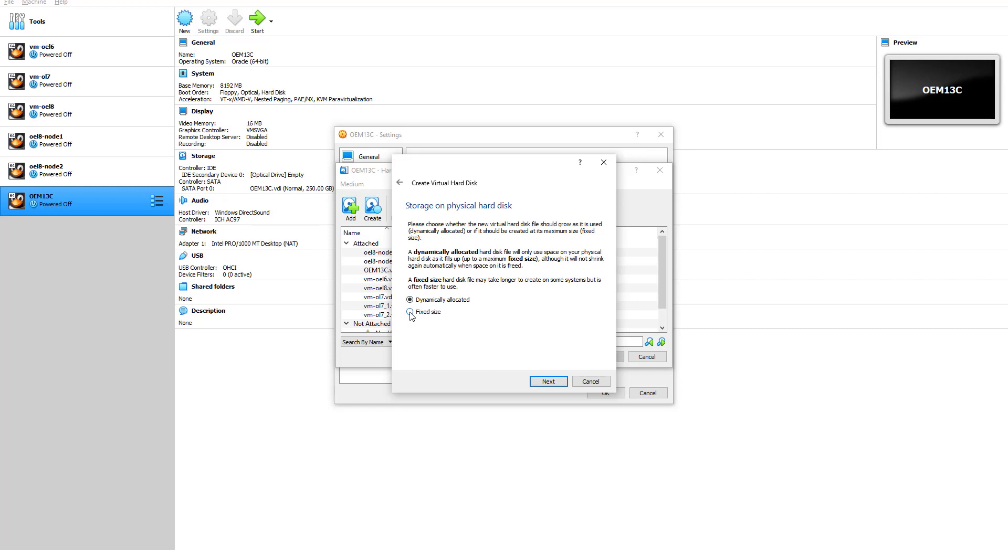
left_click(547, 382)
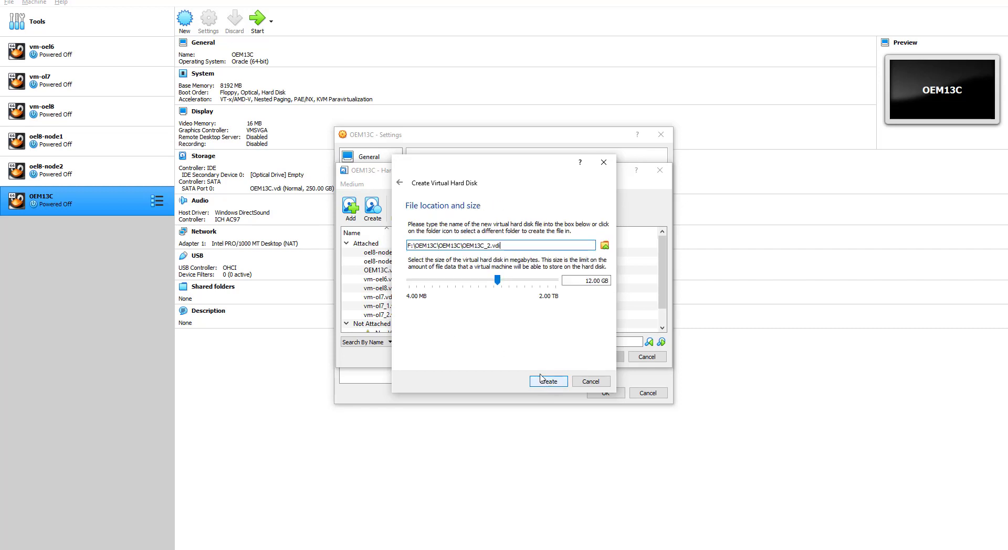
left_click_drag(583, 281, 610, 282)
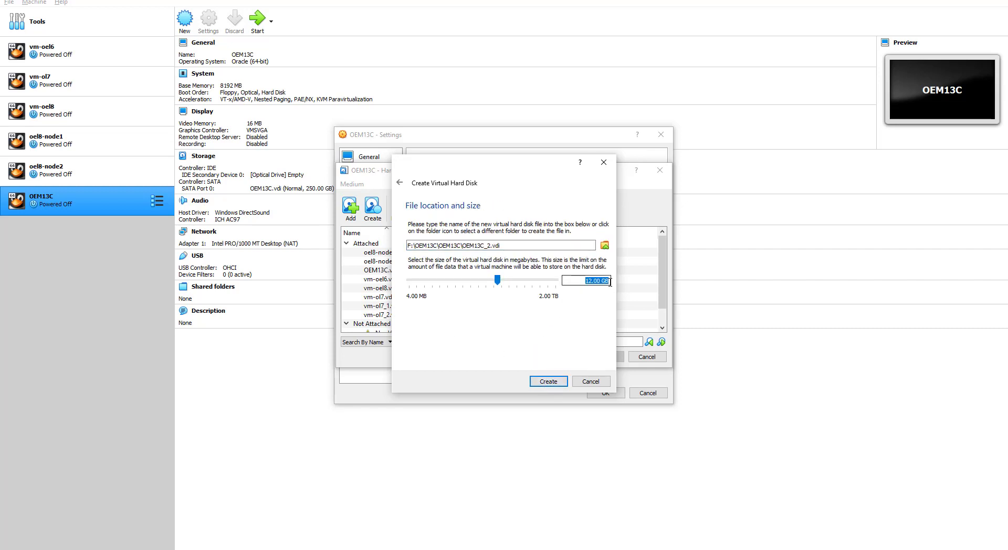
type("60")
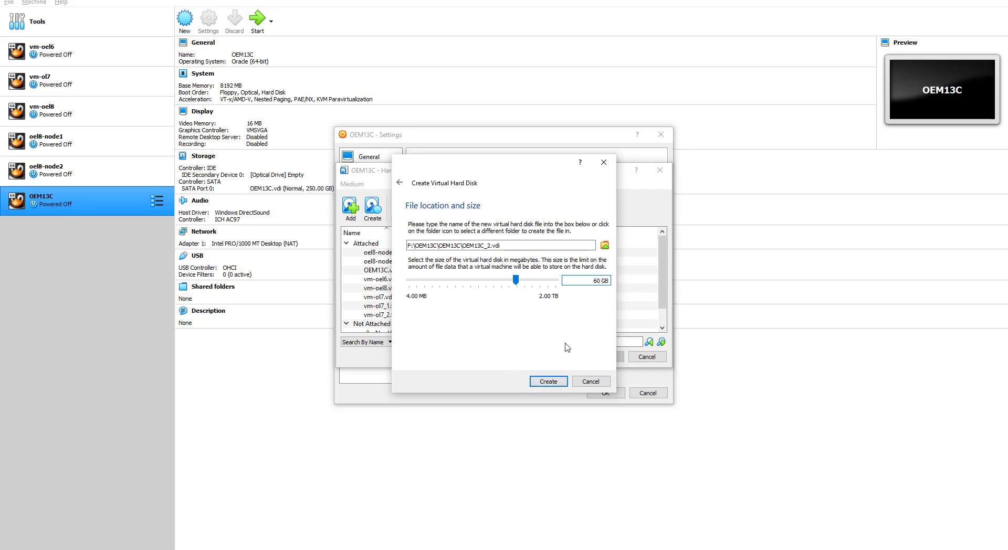
left_click_drag(592, 280, 610, 280)
left_click(549, 383)
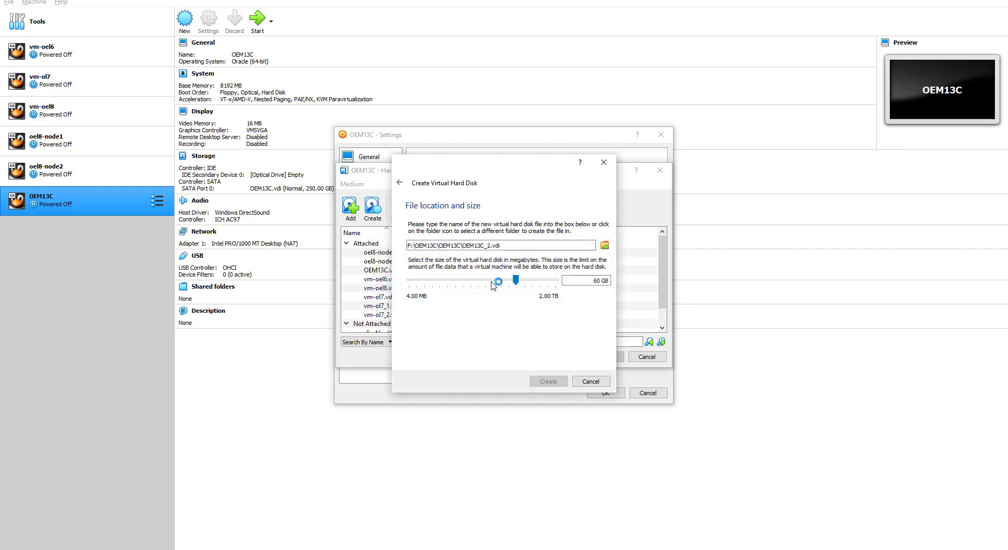
scroll(492, 285, "up", 1)
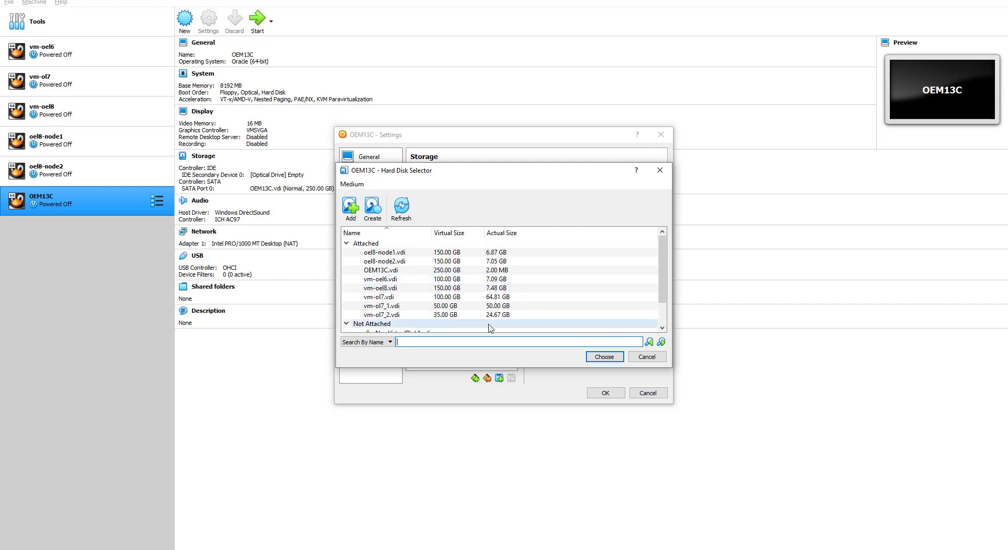
Step: Pick OEM13C_2.vdi from the Not Attached disks and attach it to the SATA controller
scroll(503, 311, "down", 1)
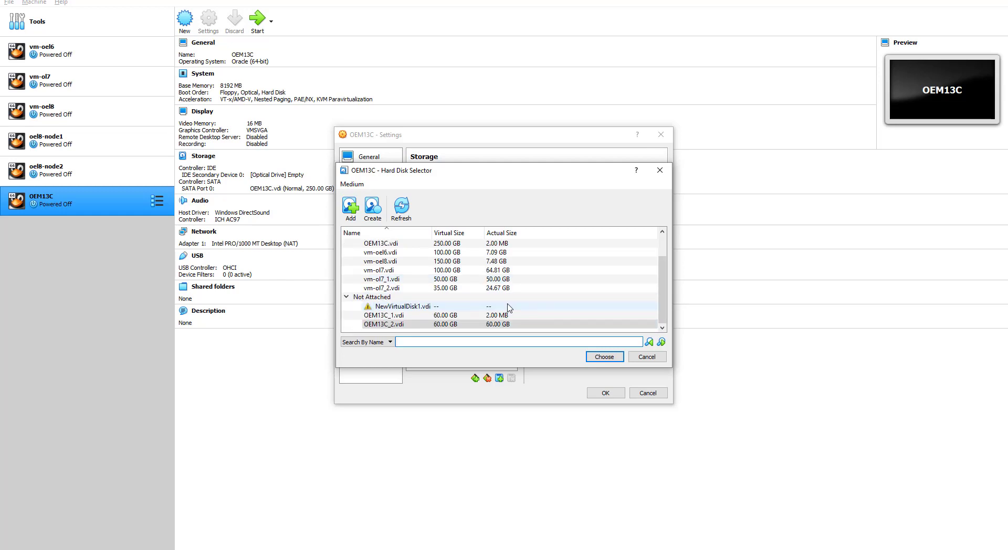
left_click(508, 325)
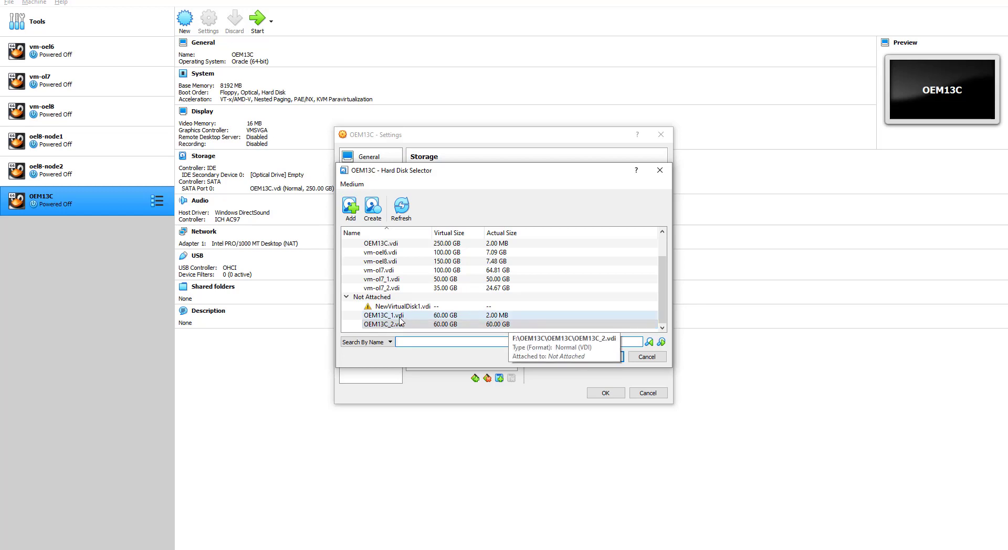
left_click(414, 324)
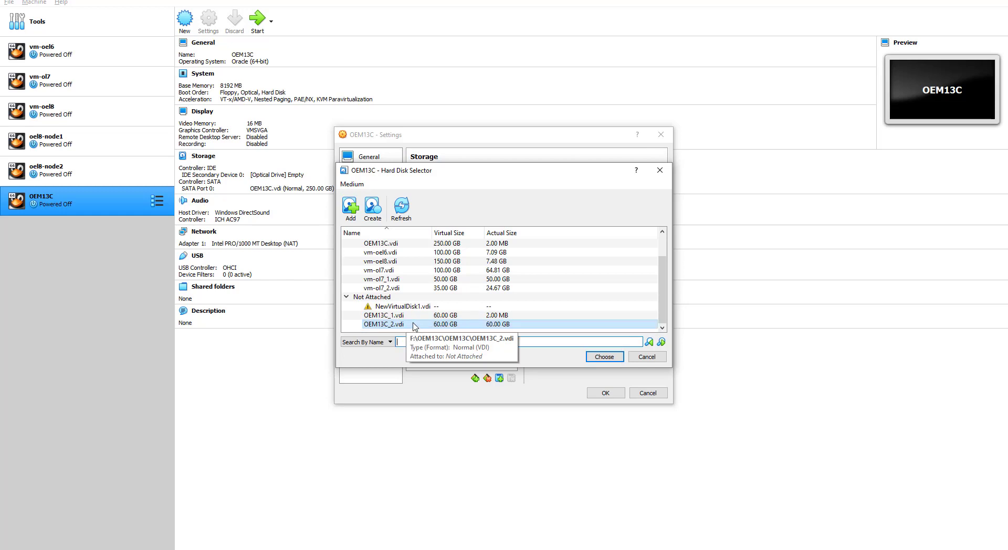
left_click(603, 359)
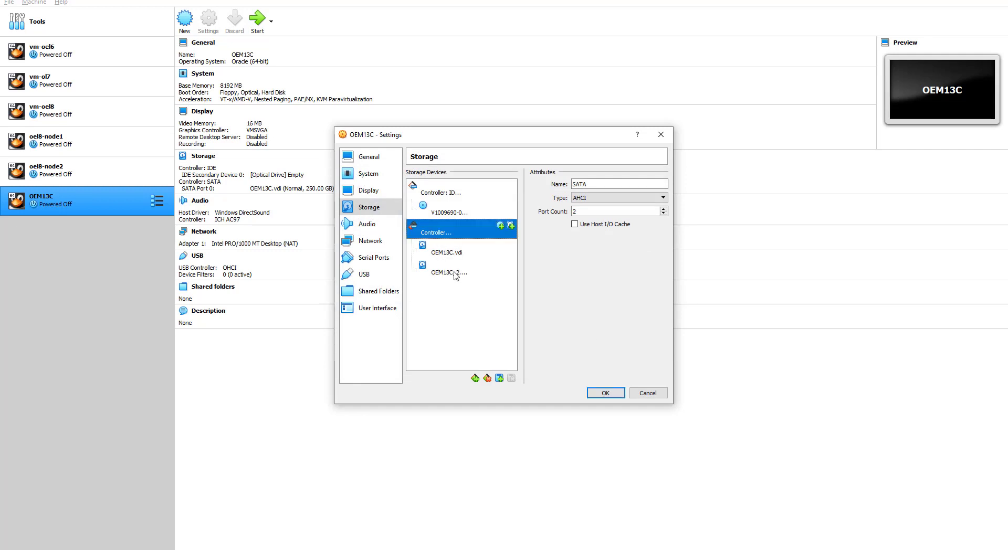
left_click(455, 273)
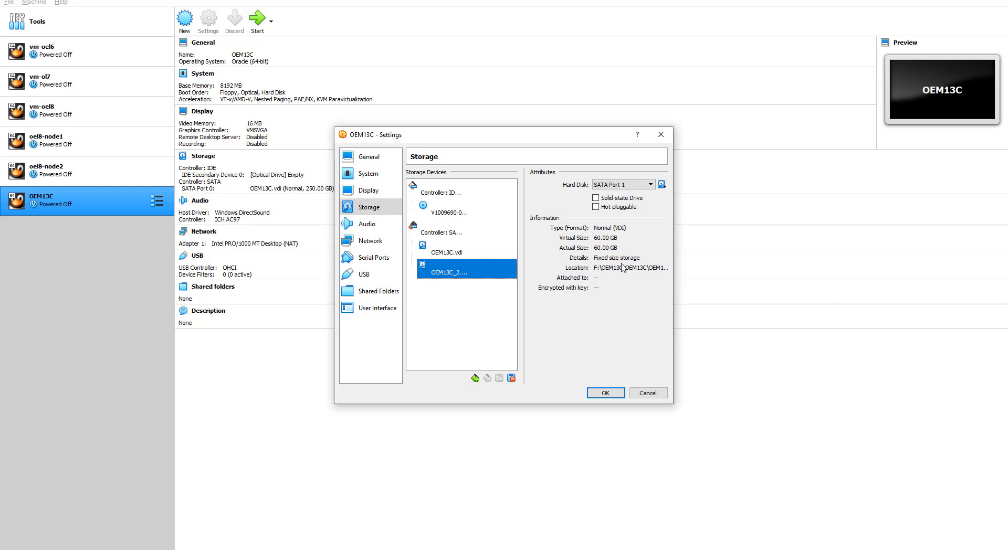
left_click(458, 254)
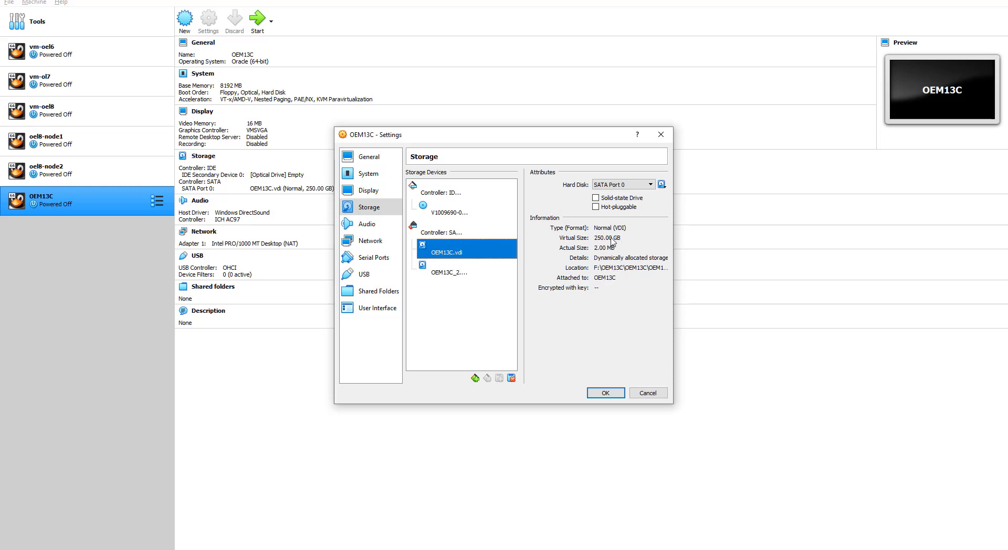
left_click(451, 273)
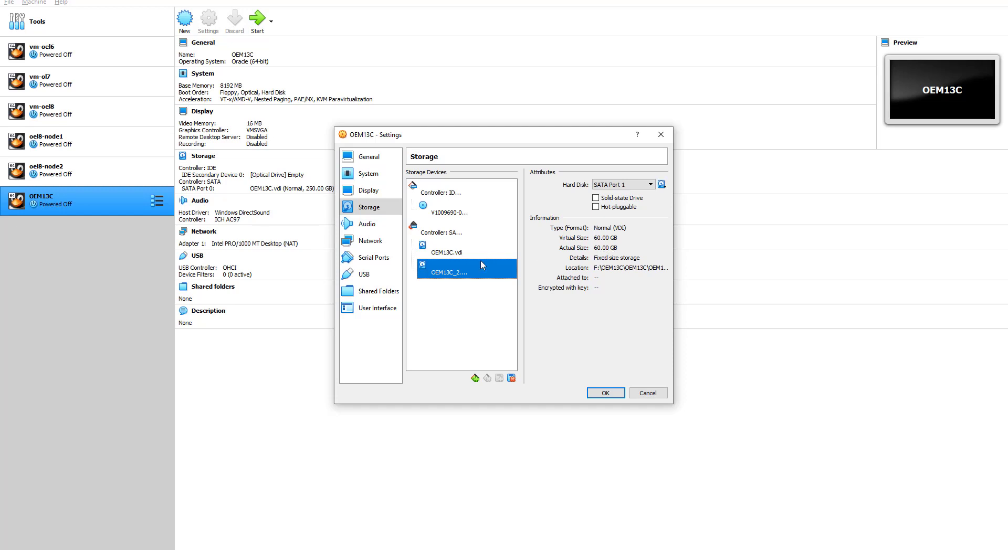
left_click(452, 256)
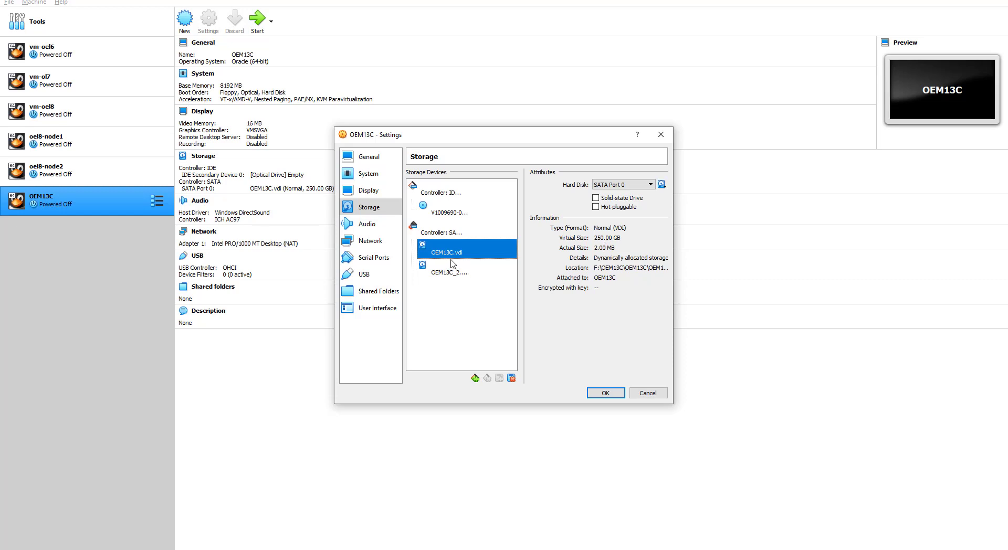
left_click(450, 276)
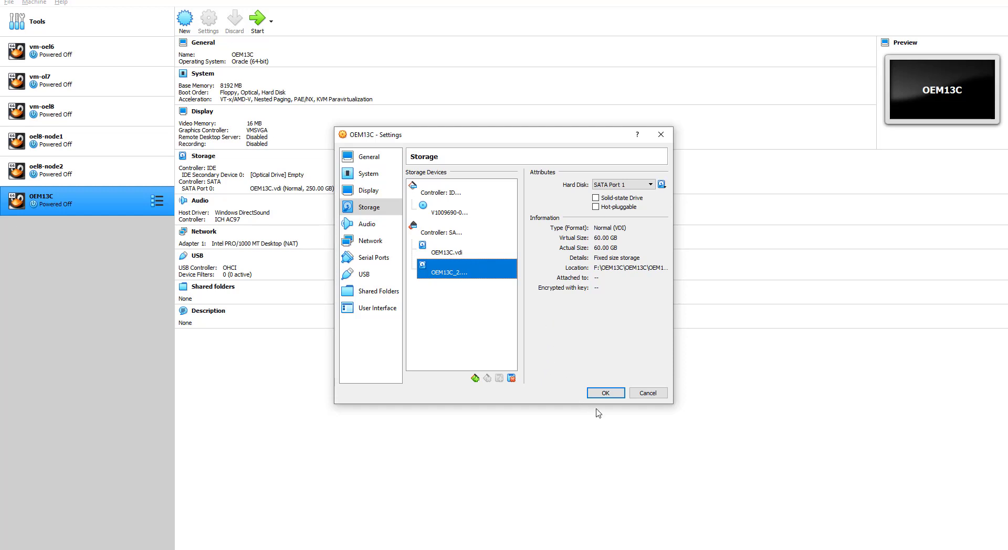
Step: Attach Network Adapter 1 as a Bridged Adapter
left_click(369, 227)
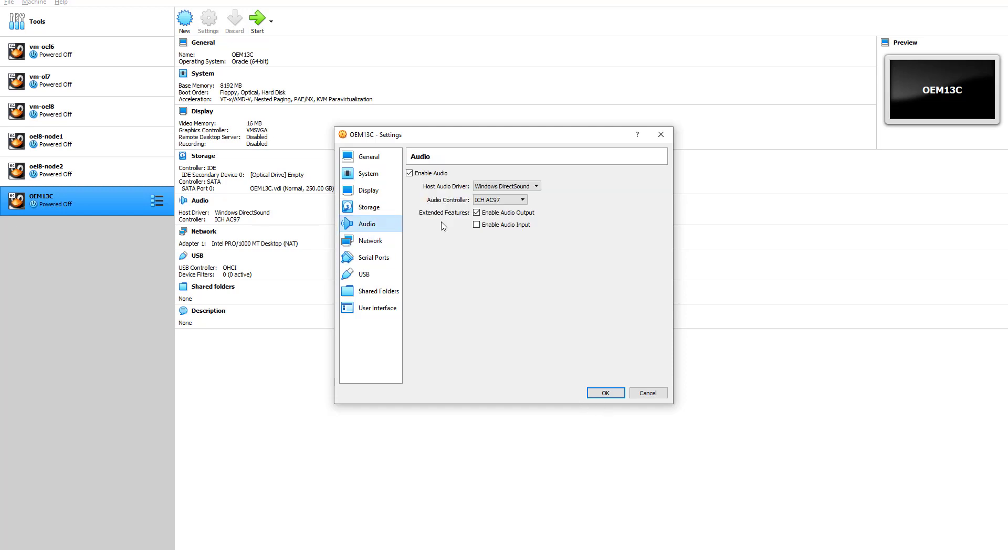
left_click(367, 242)
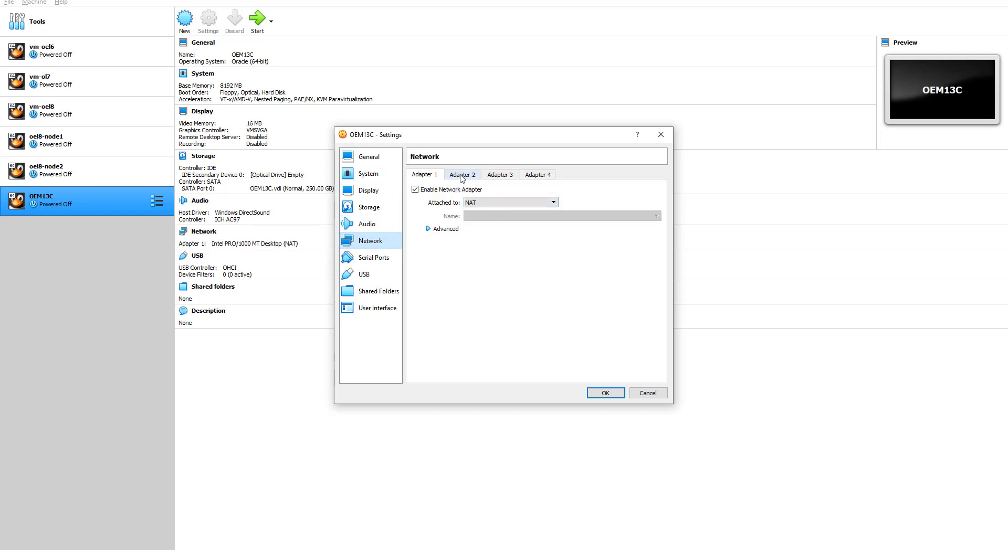
left_click(479, 204)
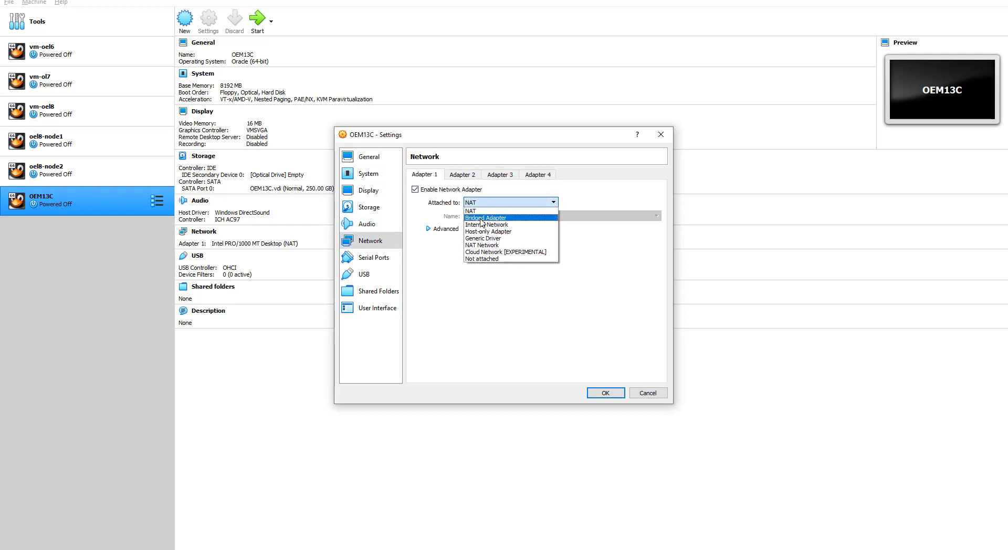
left_click(482, 222)
Step: Enable Adapters 2 and 3, both attached to NAT
left_click(467, 175)
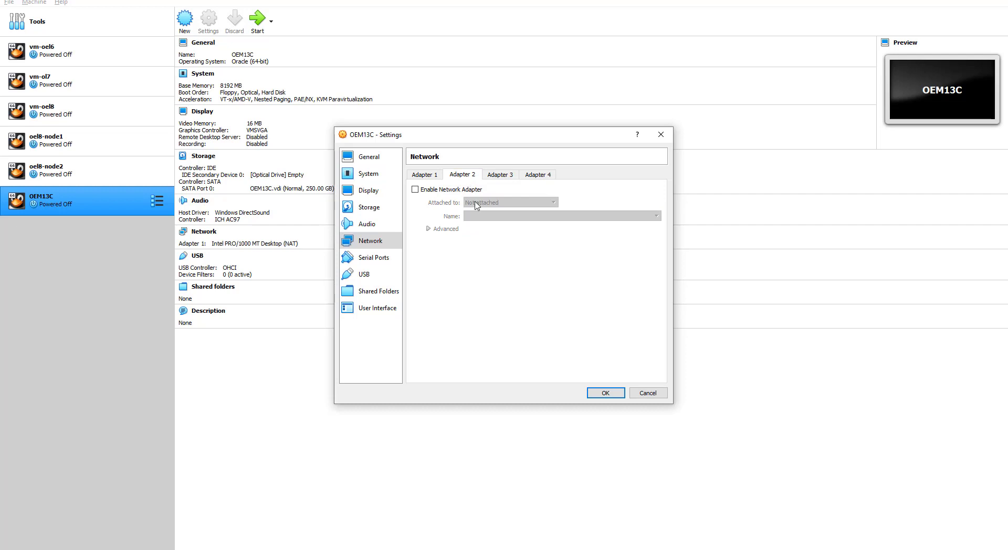
left_click(494, 201)
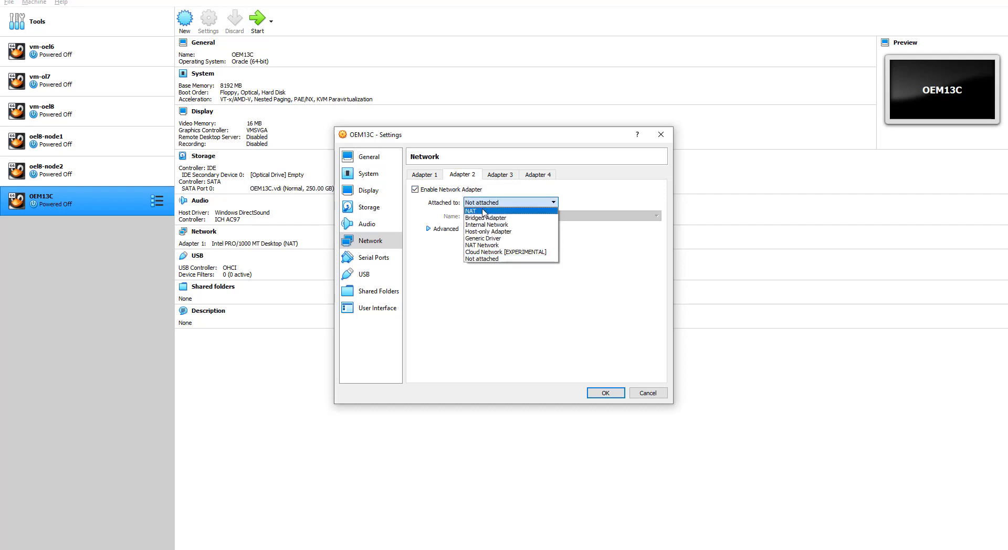
left_click(484, 209)
left_click(499, 175)
left_click(415, 189)
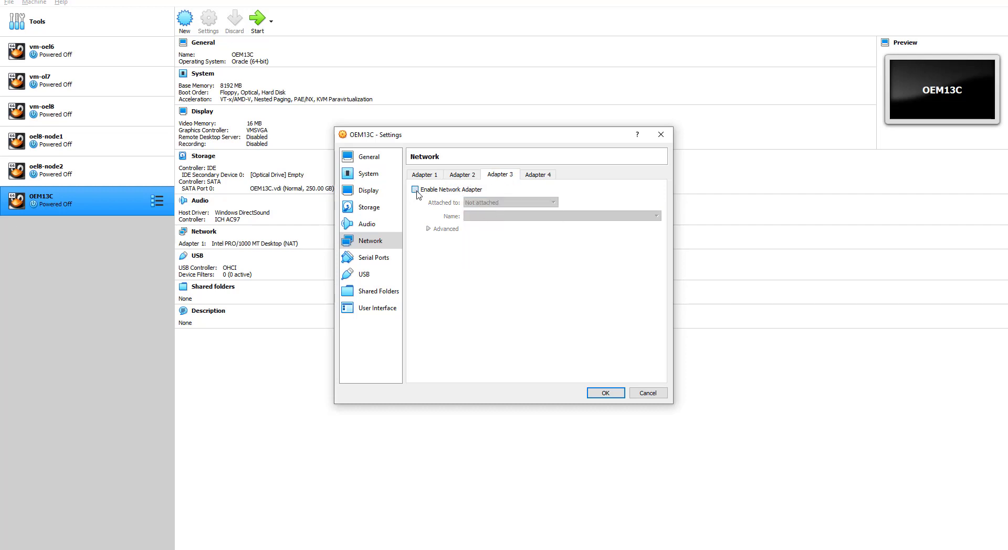
left_click(486, 203)
left_click(486, 218)
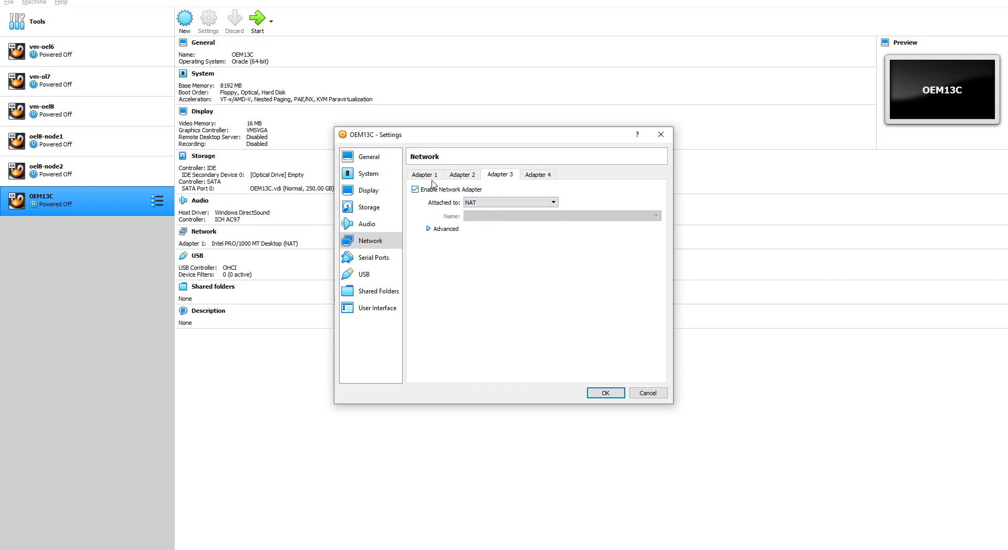
Step: Review all three adapters, then move through Serial Ports and USB to Shared Folders
left_click(425, 175)
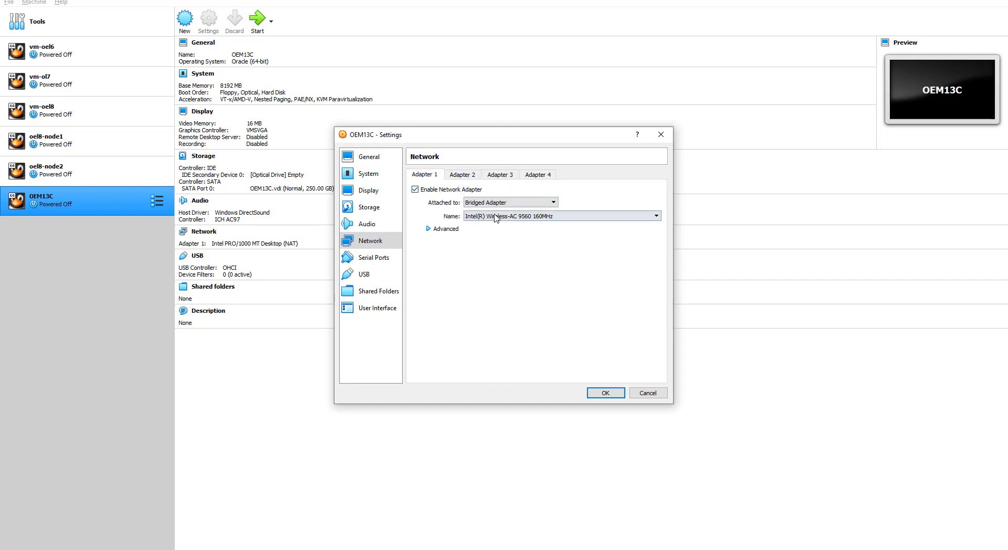
left_click(462, 175)
left_click(497, 175)
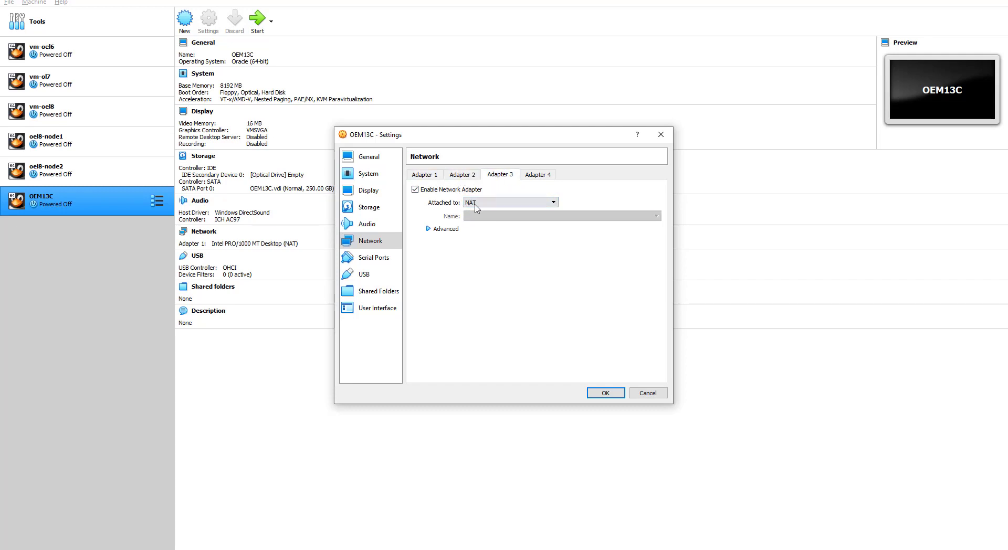
left_click(366, 258)
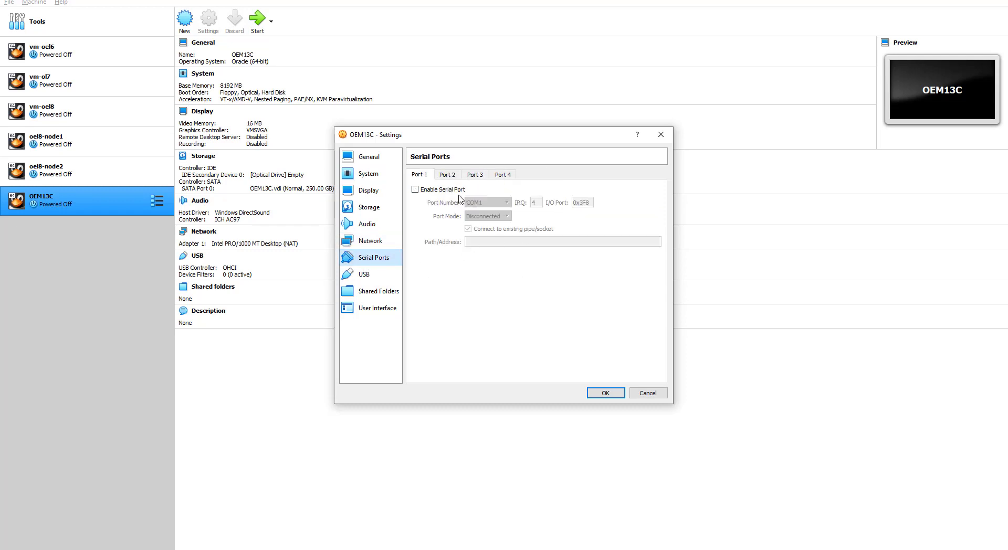
left_click(361, 276)
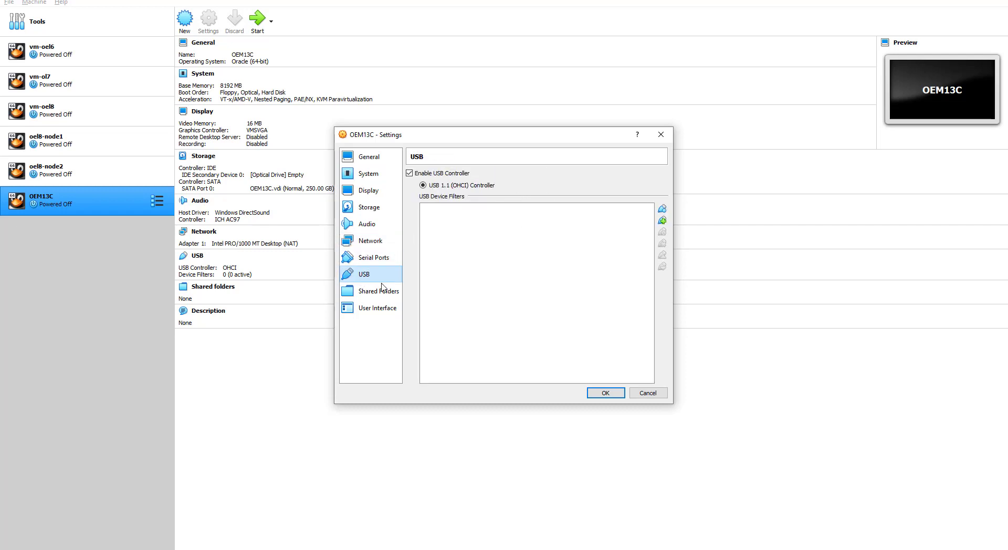
left_click(373, 292)
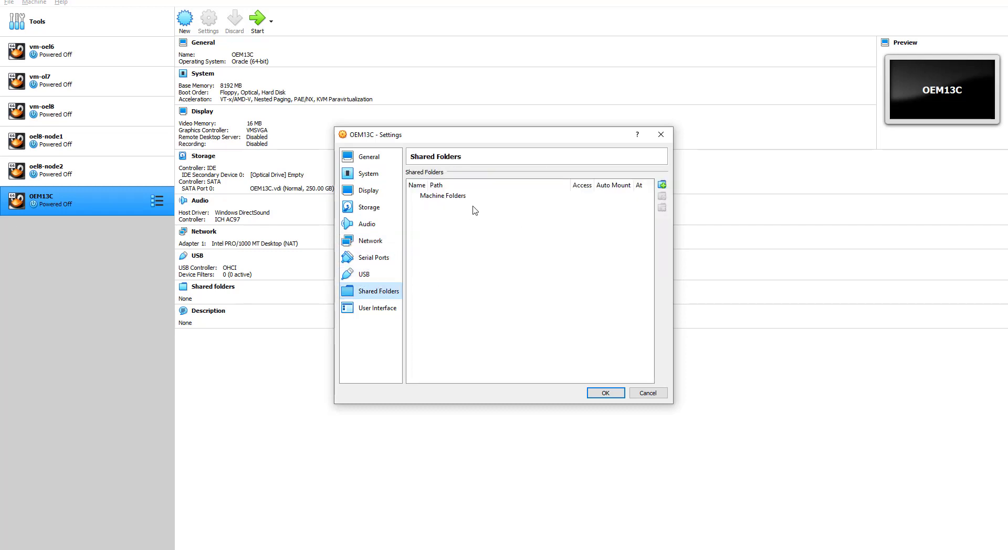
Step: Add a new shared folder whose path is the host's SOFTS (D:) drive
left_click(663, 184)
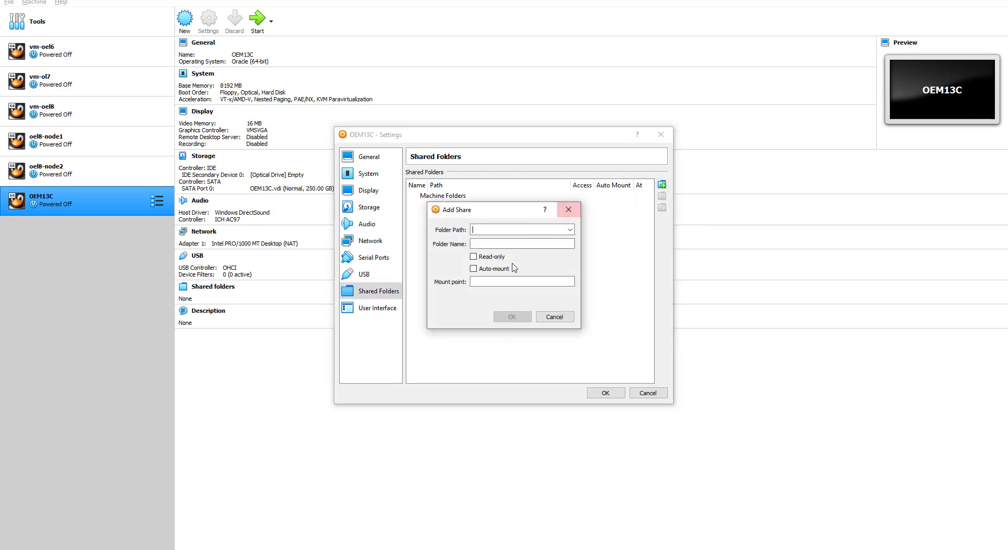
left_click(570, 229)
left_click(501, 248)
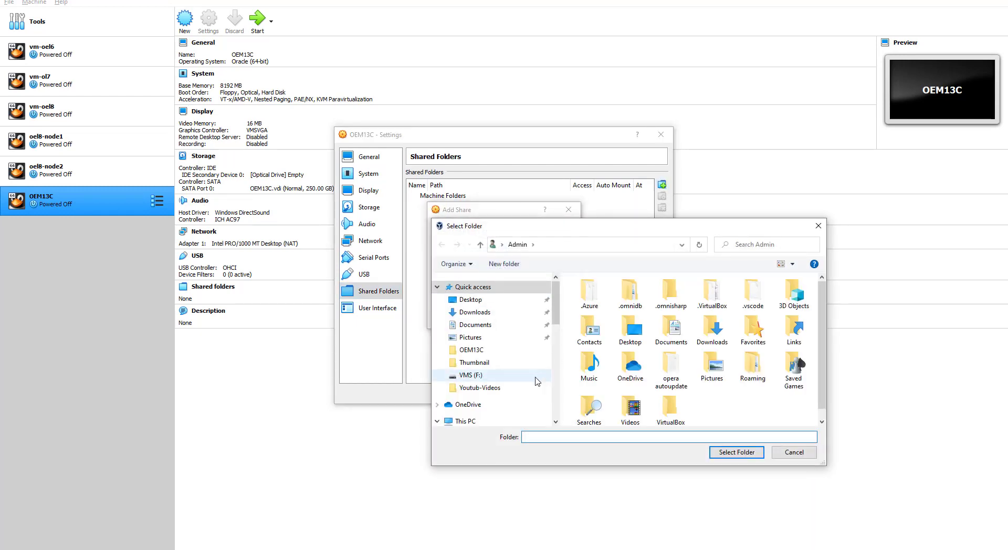
left_click_drag(556, 307, 556, 370)
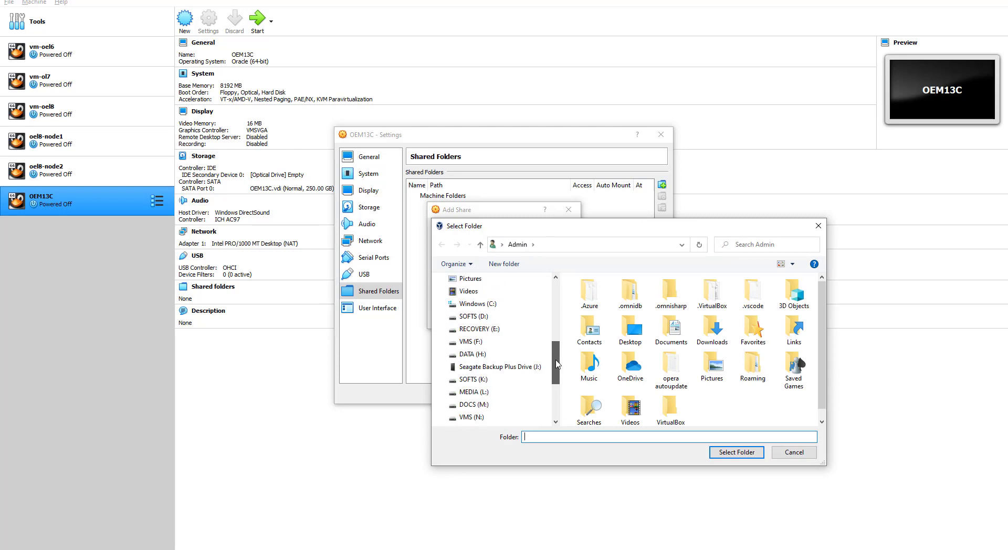
left_click(470, 317)
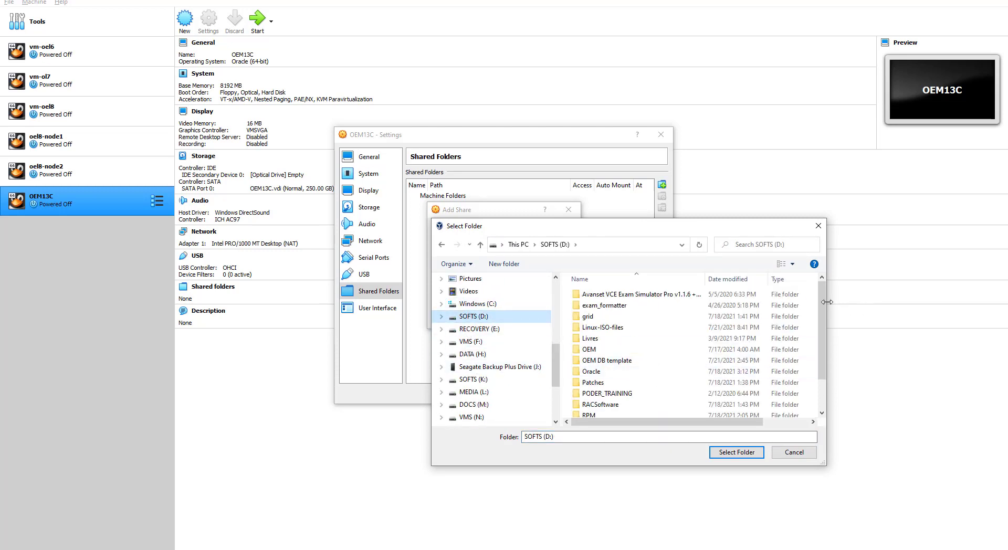
left_click_drag(823, 309, 822, 351)
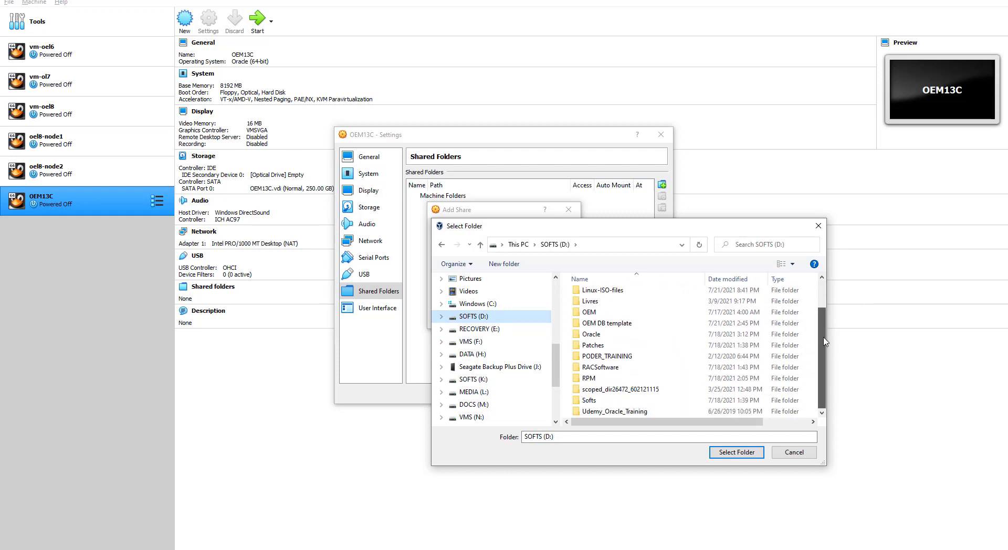
left_click(734, 456)
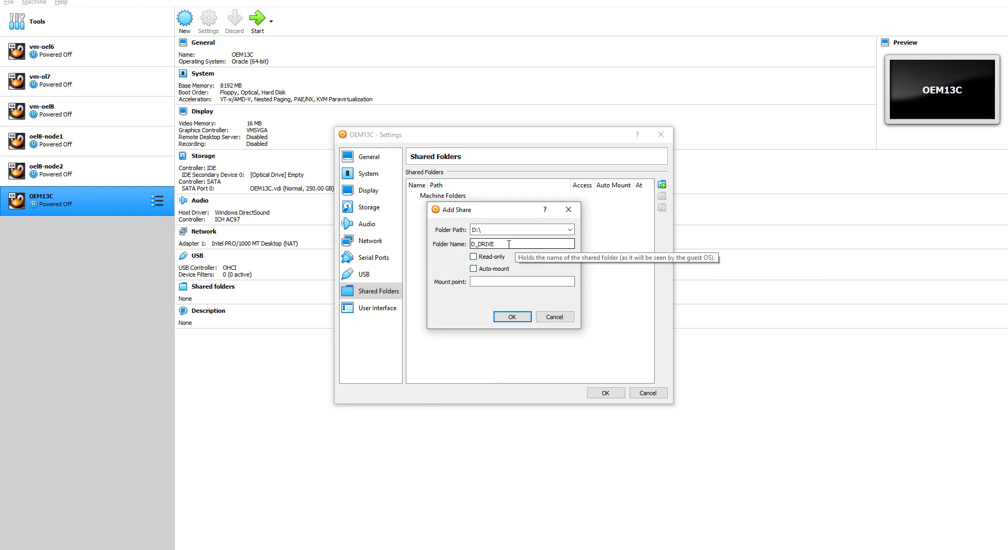
Step: Give the D_DRIVE share full access, auto-mount and mount point /mnt/share, and add it
left_click(473, 256)
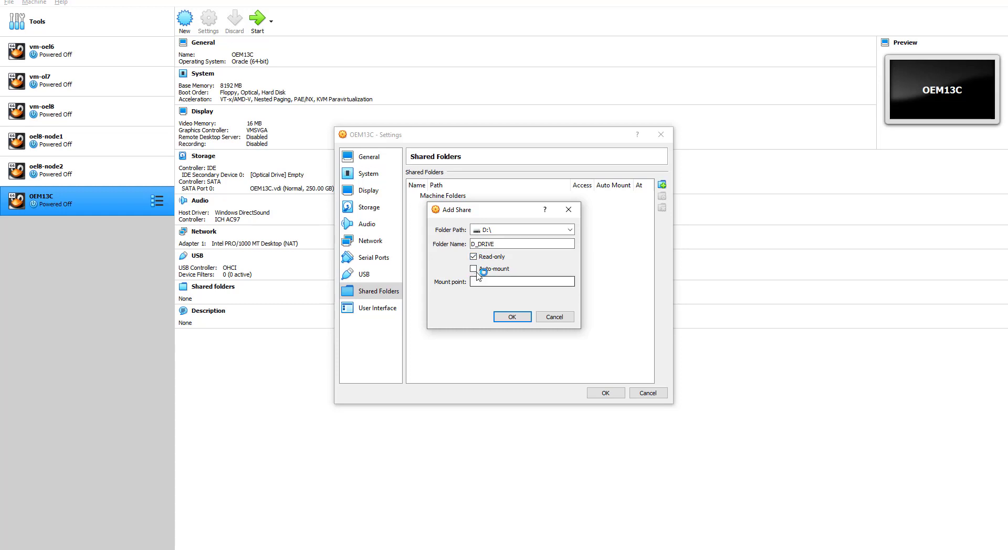
left_click(473, 257)
left_click(474, 269)
left_click(481, 281)
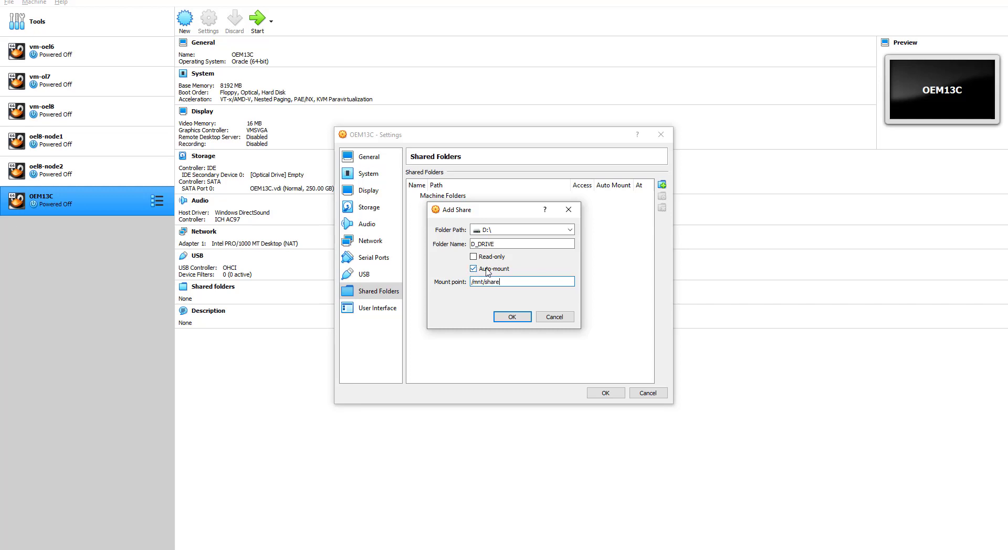
left_click(474, 258)
left_click(474, 257)
left_click(496, 282)
left_click_drag(503, 282, 470, 281)
left_click(512, 317)
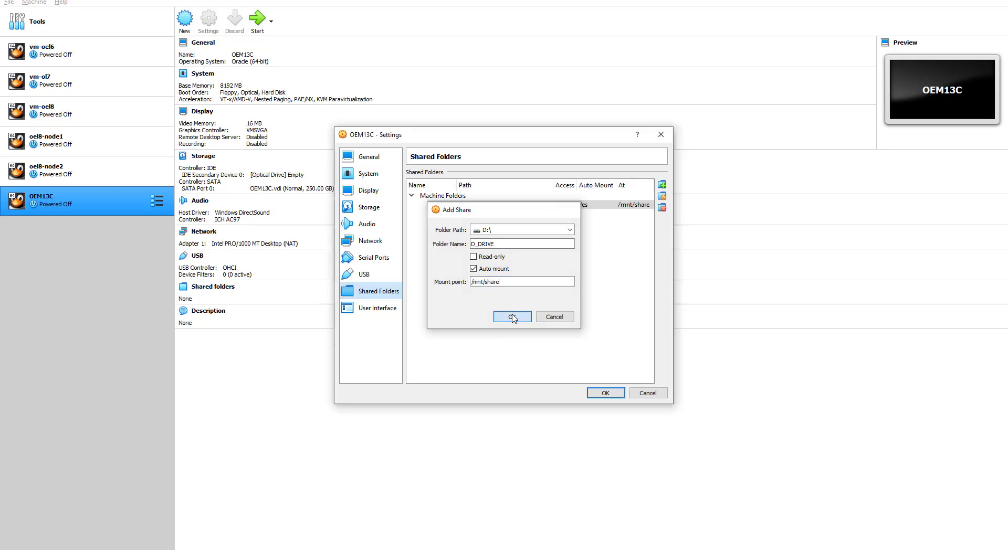
left_click(376, 310)
Step: Check Adapters 1–3, the audio page and both SATA disks (OEM13C.vdi and the 60 GB disk)
left_click(371, 293)
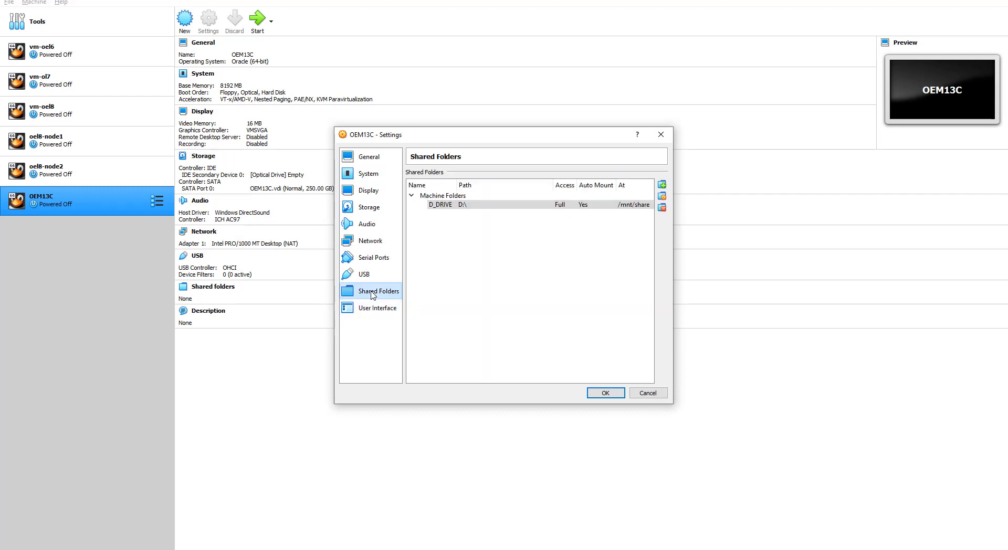
left_click(366, 276)
left_click(371, 258)
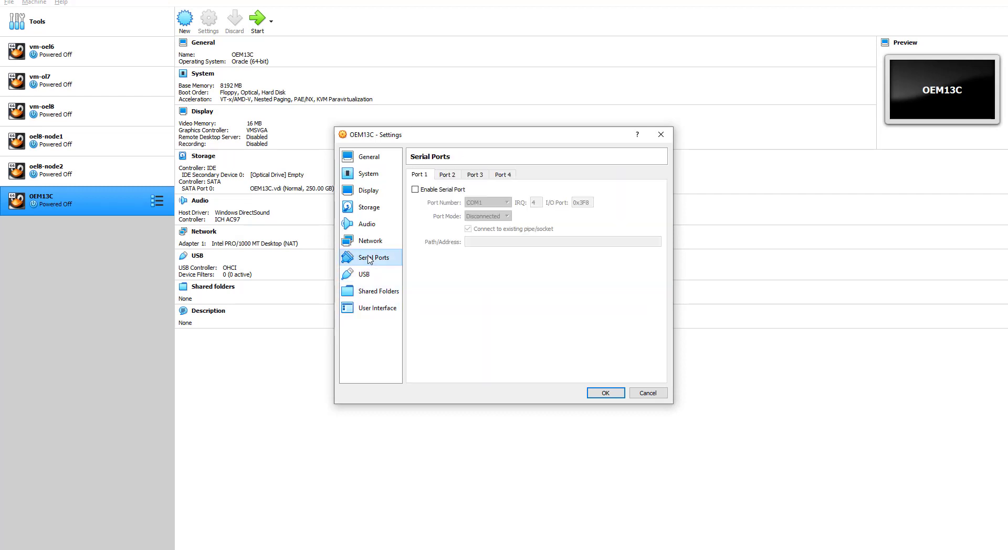
left_click(372, 241)
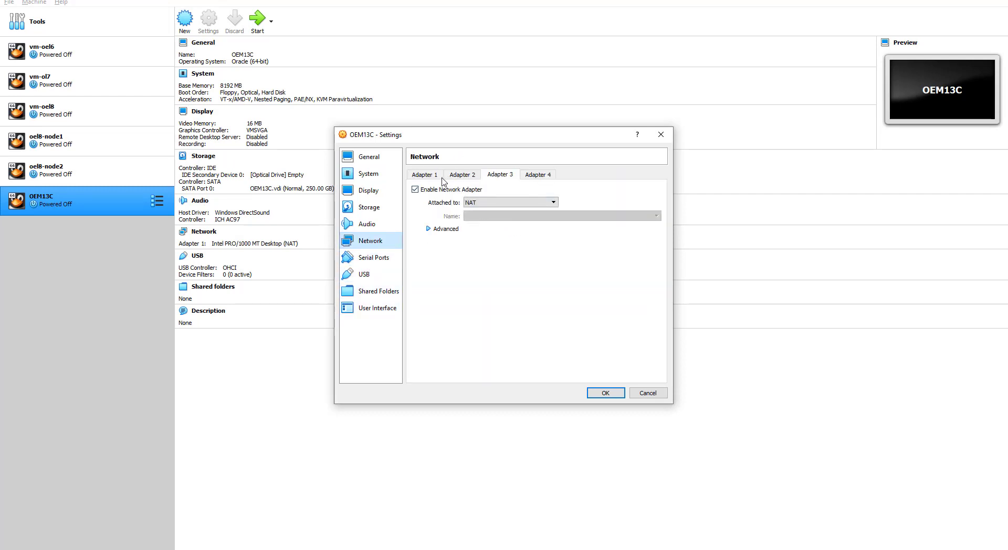
left_click(424, 175)
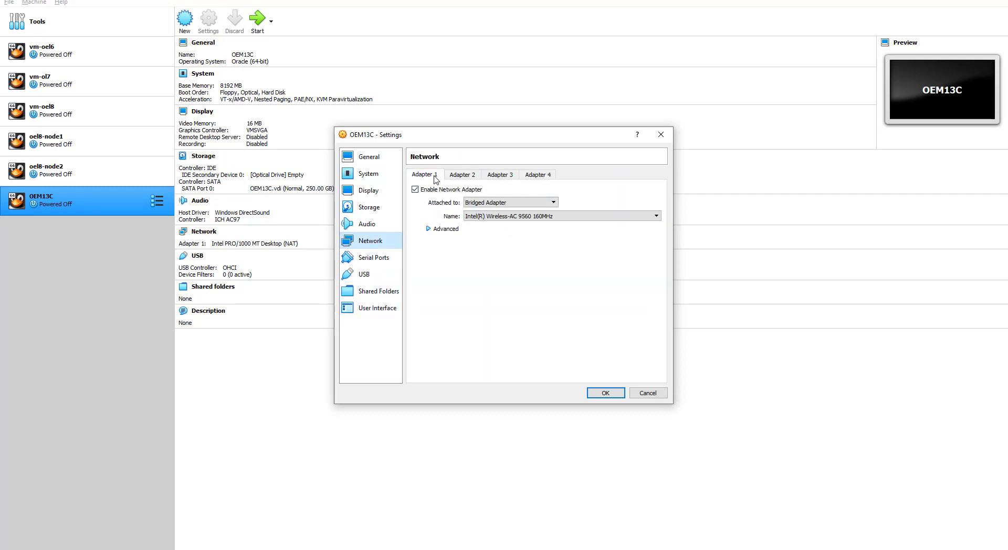
left_click(462, 175)
left_click(493, 175)
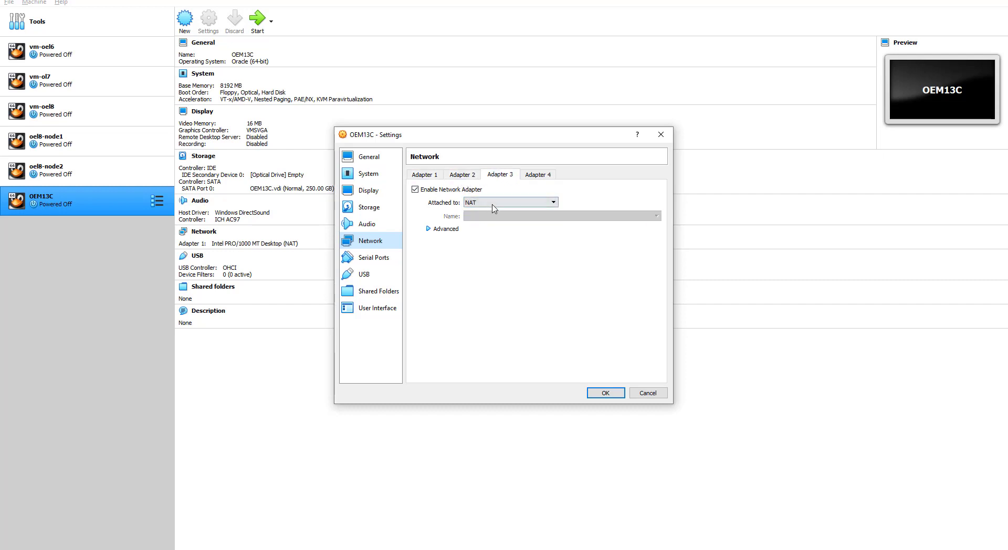
left_click(368, 224)
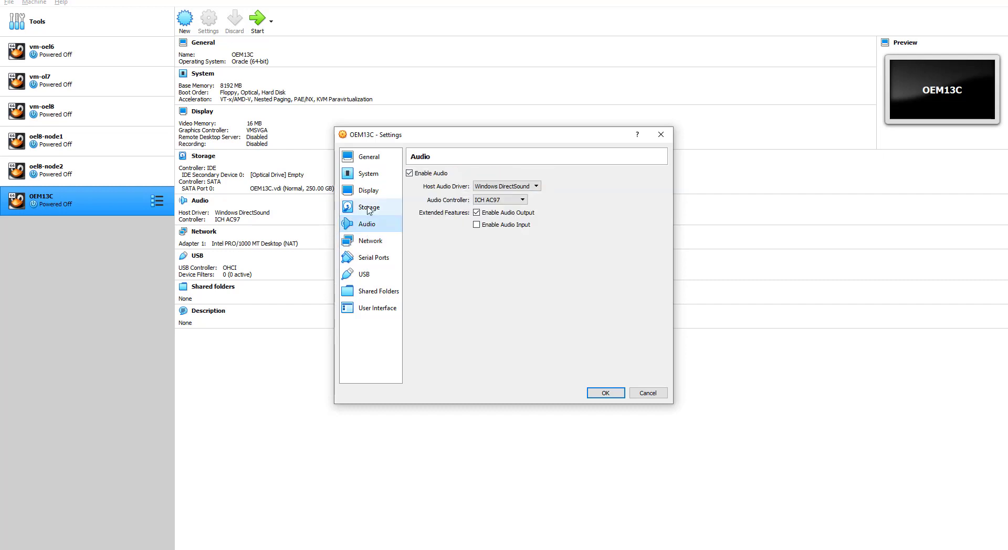
left_click(369, 208)
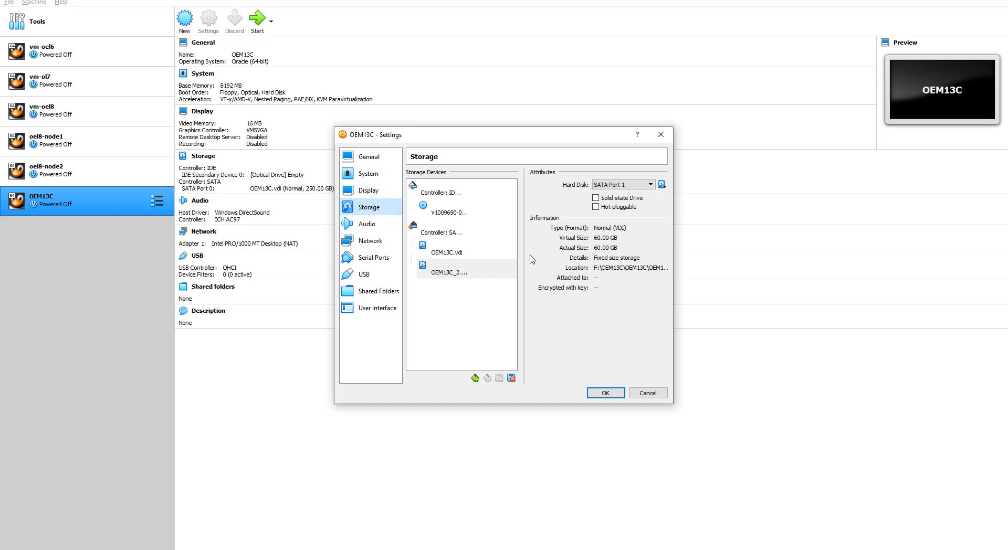
left_click(447, 253)
left_click(452, 271)
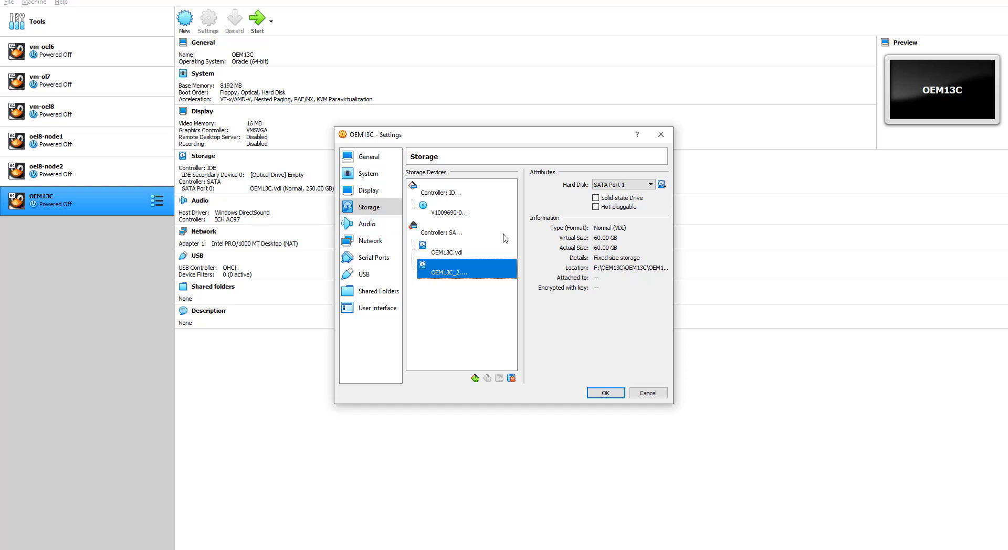
Step: Look over the Display, System and General Basic, Advanced and Description settings
left_click(386, 191)
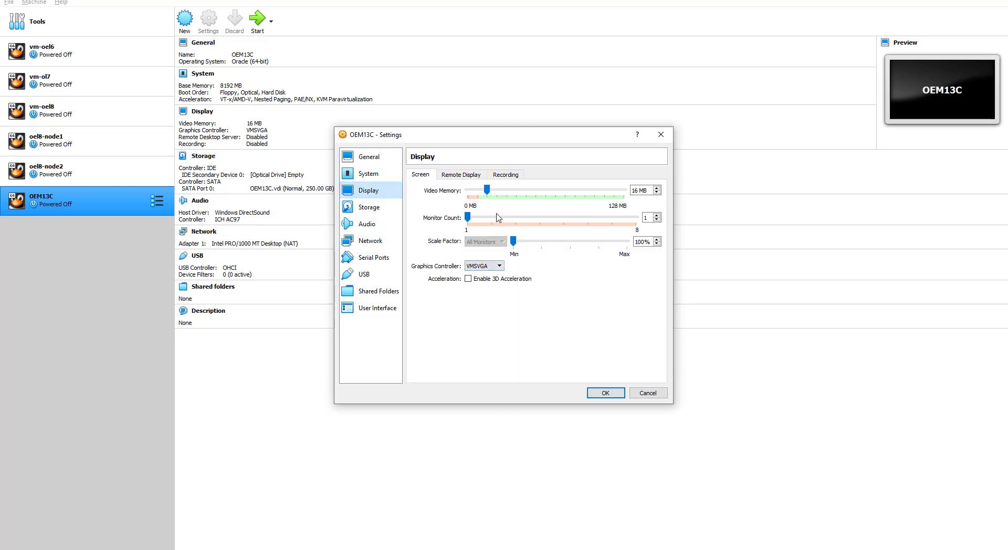
left_click(366, 174)
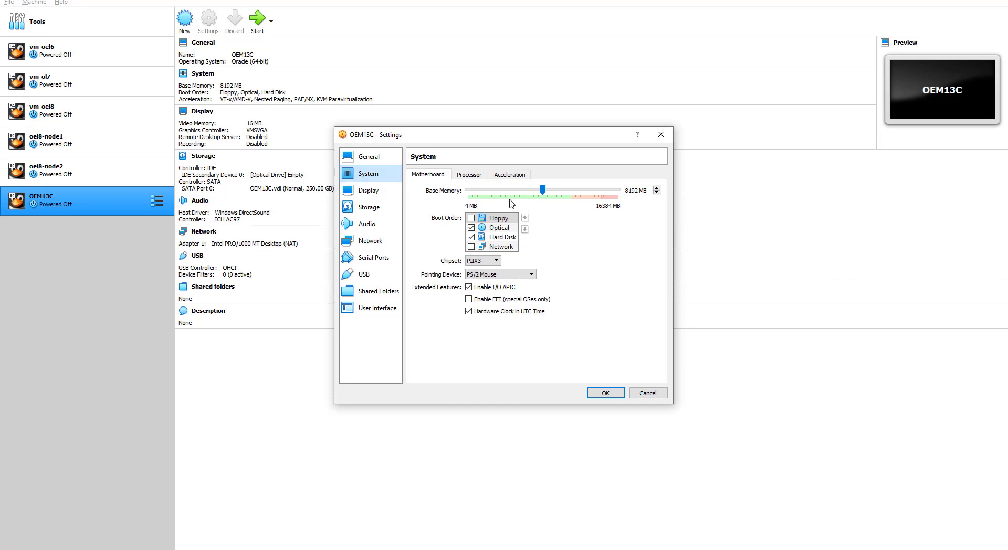
left_click(368, 158)
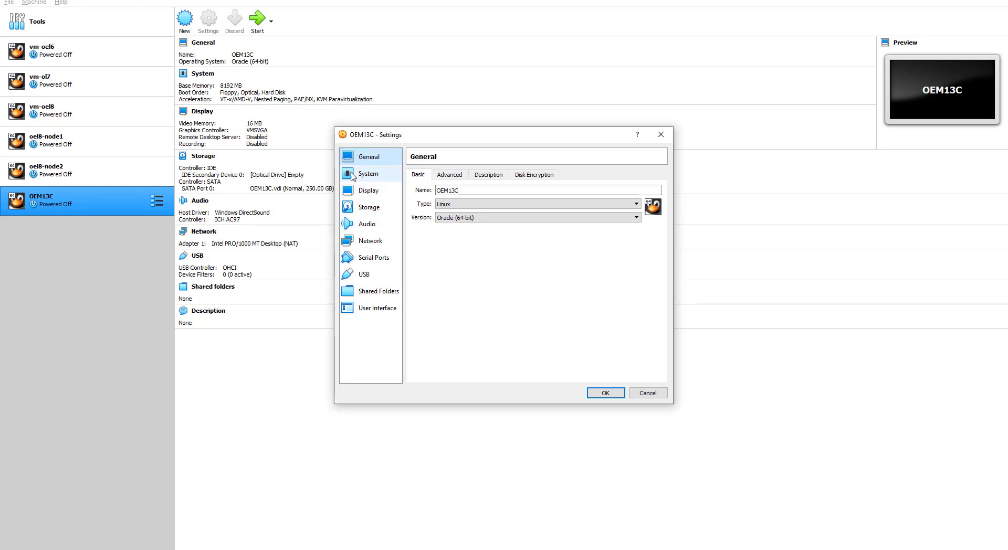
left_click(450, 176)
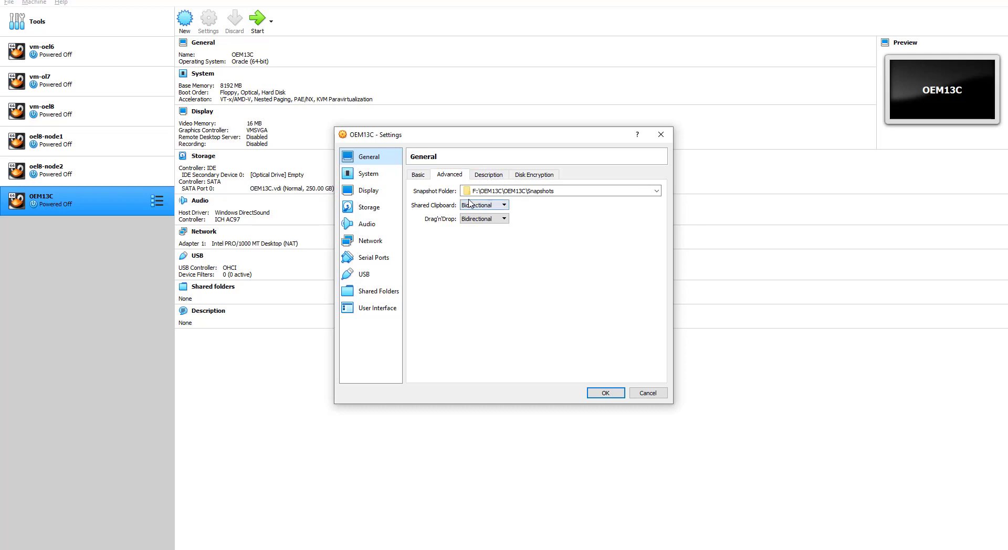
left_click(492, 178)
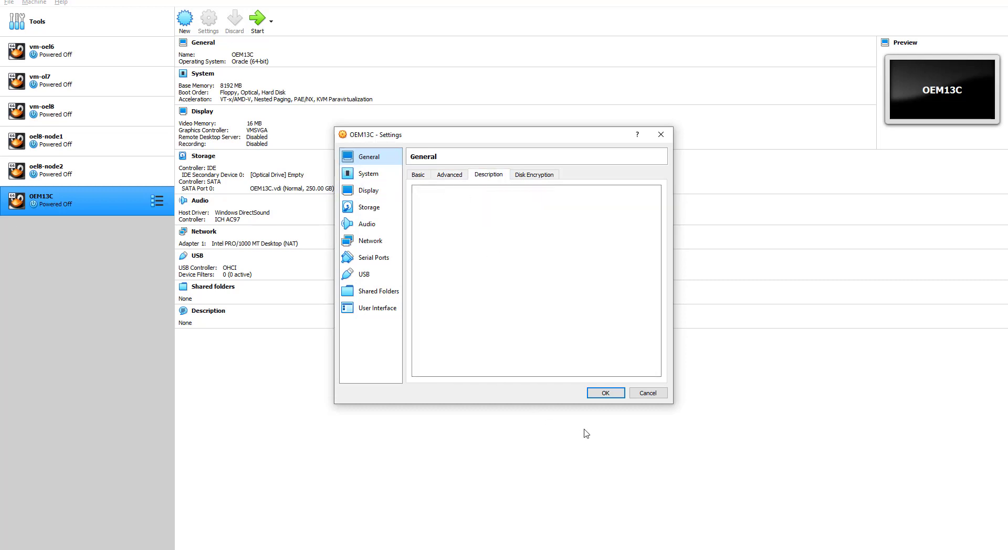
Step: Save OEM13C's settings, start it normally, enlarge its window and launch Install Oracle Linux 7.9
left_click(602, 395)
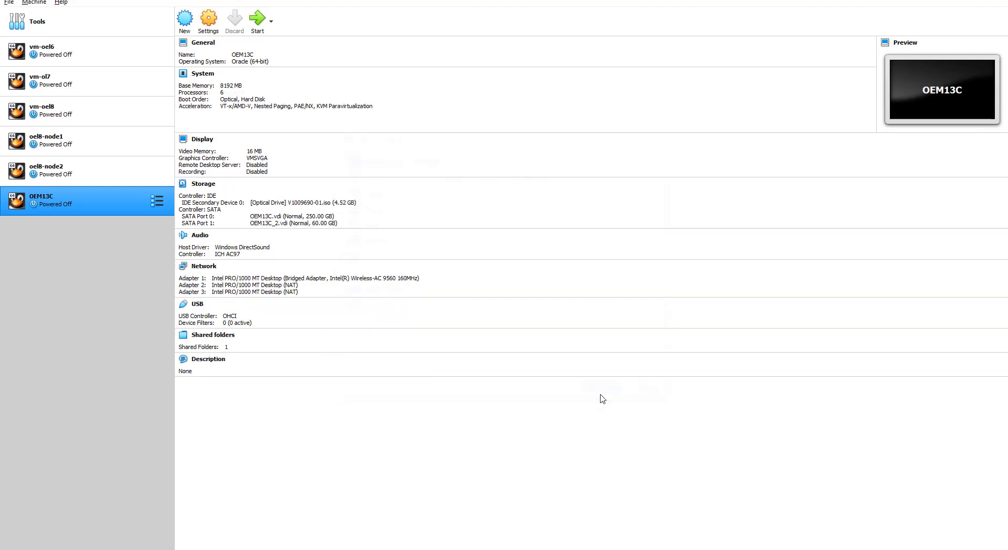
left_click(271, 21)
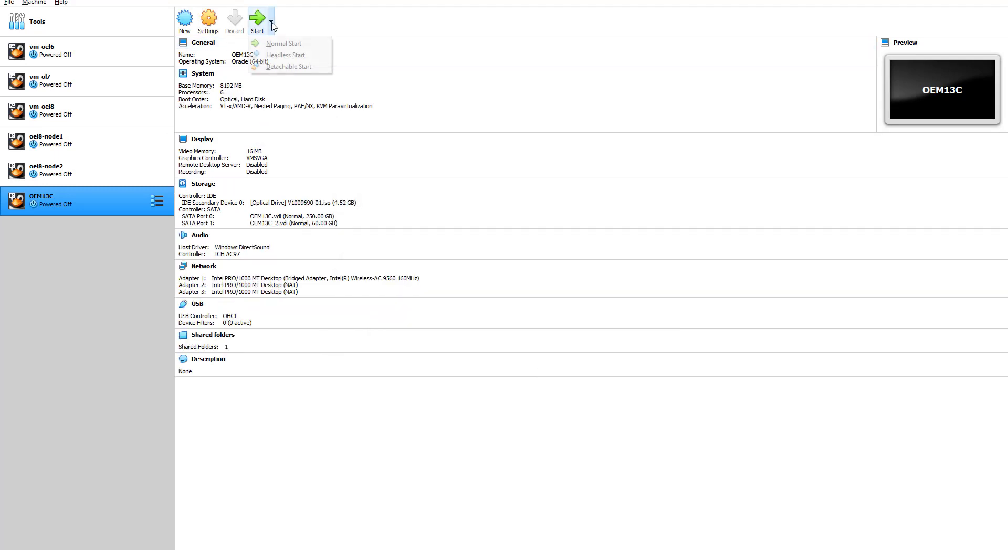
left_click(280, 46)
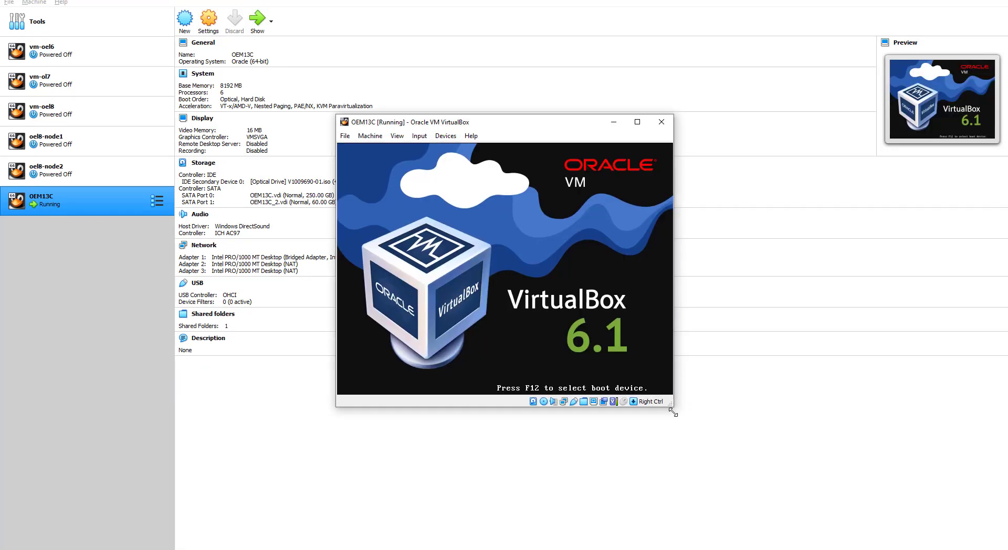
left_click_drag(670, 406, 857, 499)
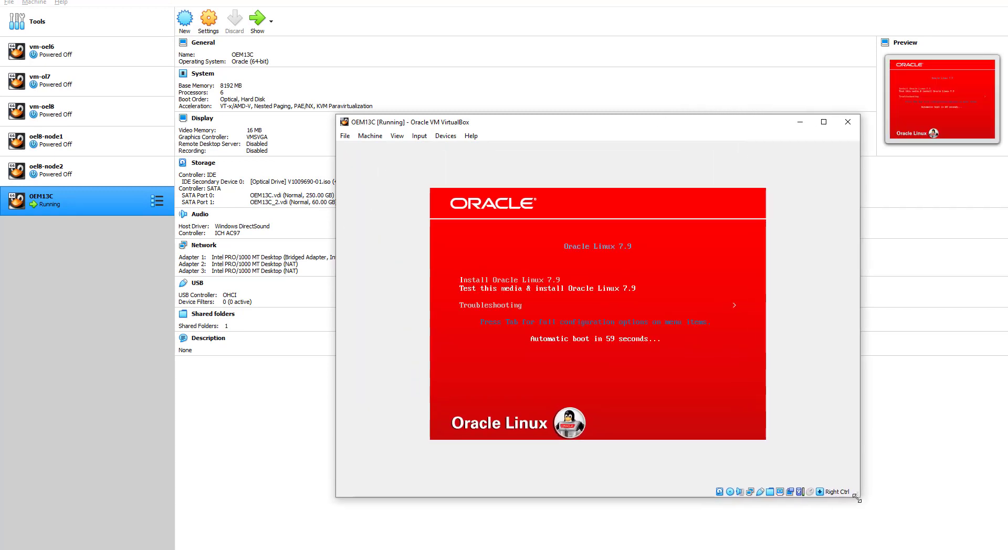
key("Return")
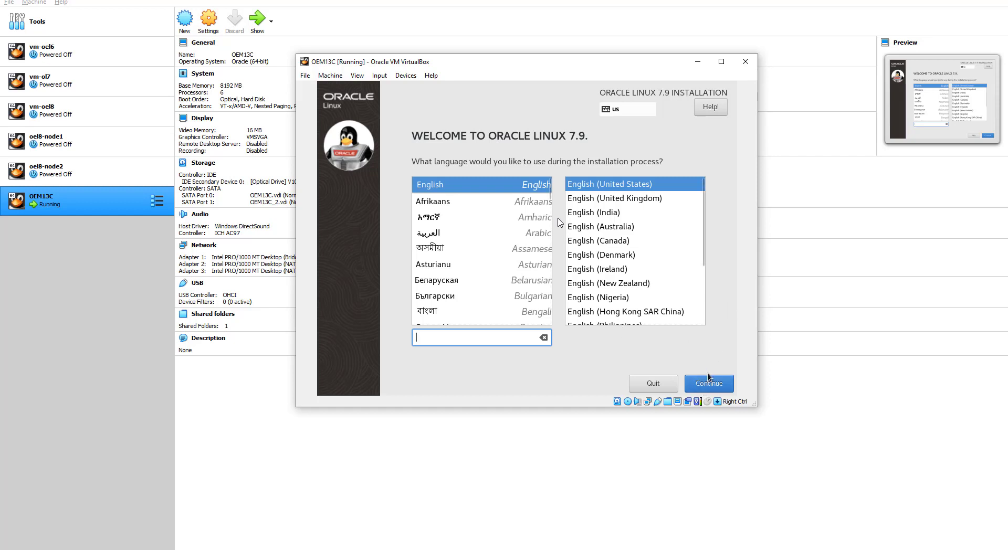
Step: Continue in English, leave Language Support unchanged, and open Software Selection from the summary
left_click(712, 383)
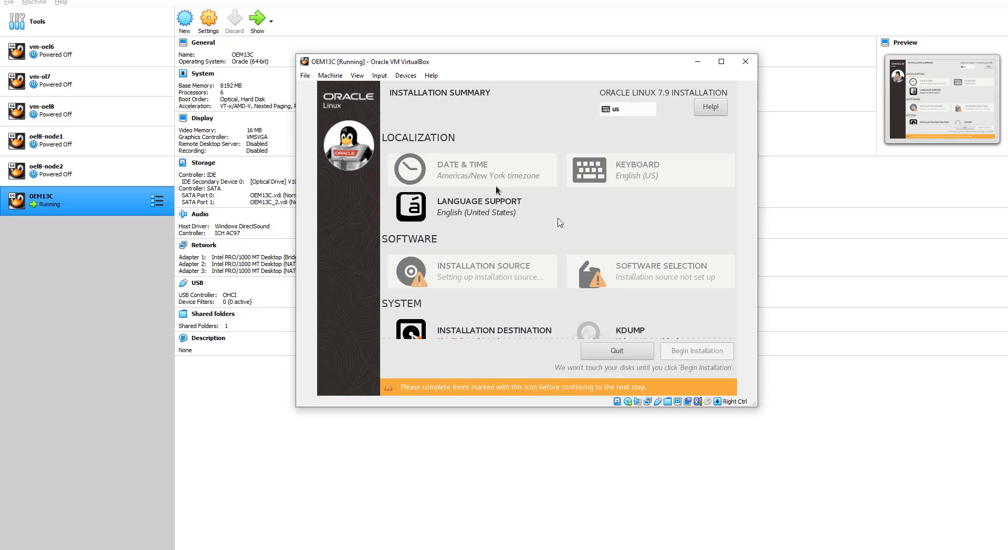
scroll(561, 223, "down", 2)
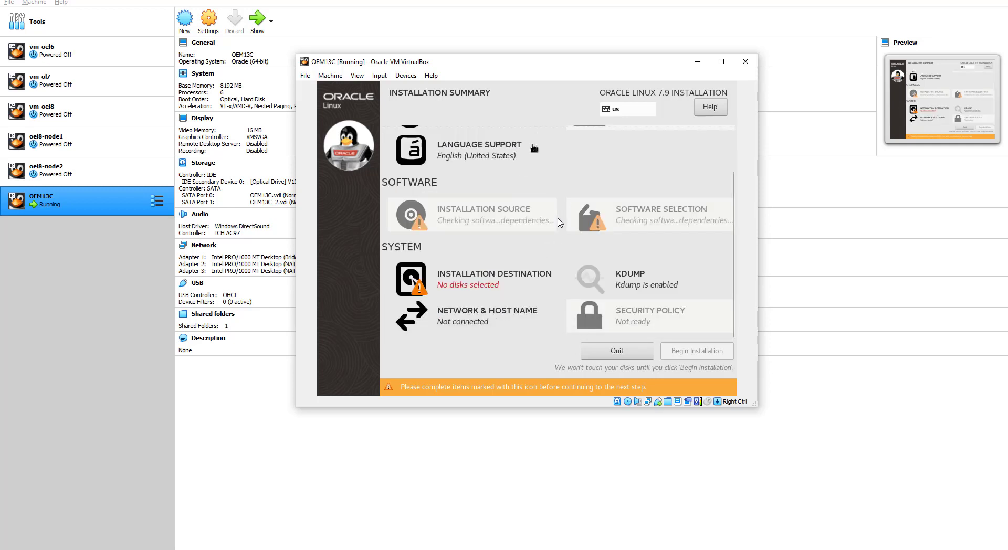
left_click(537, 166)
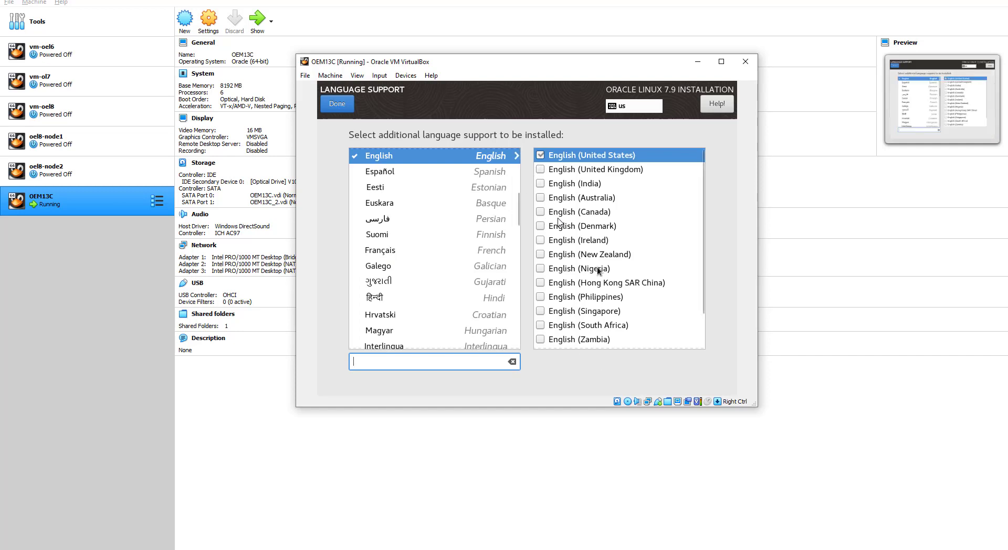
left_click(336, 104)
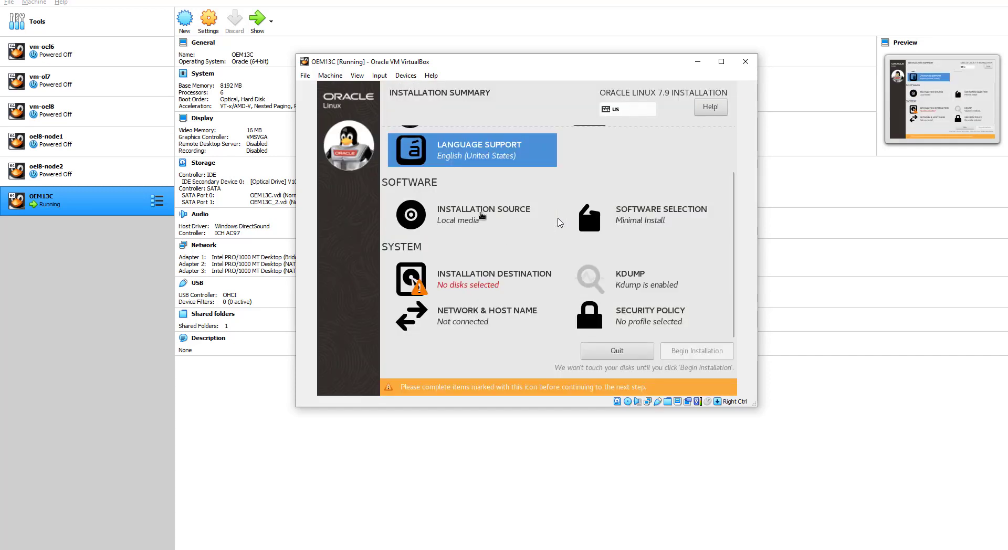
left_click(647, 220)
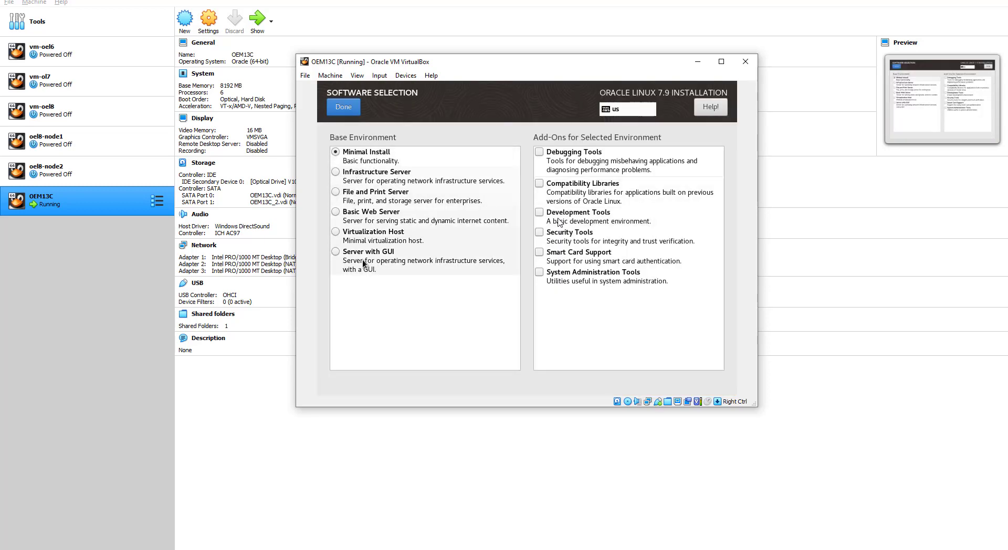
Step: Choose Server with GUI and add the Development, System Administration and Security Tools add-ons
left_click(335, 252)
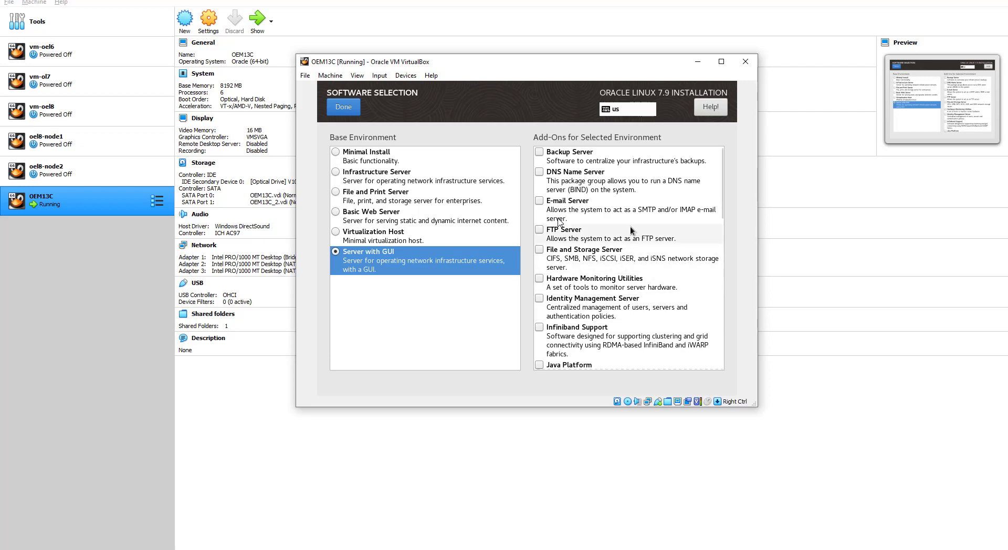
scroll(586, 253, "down", 1)
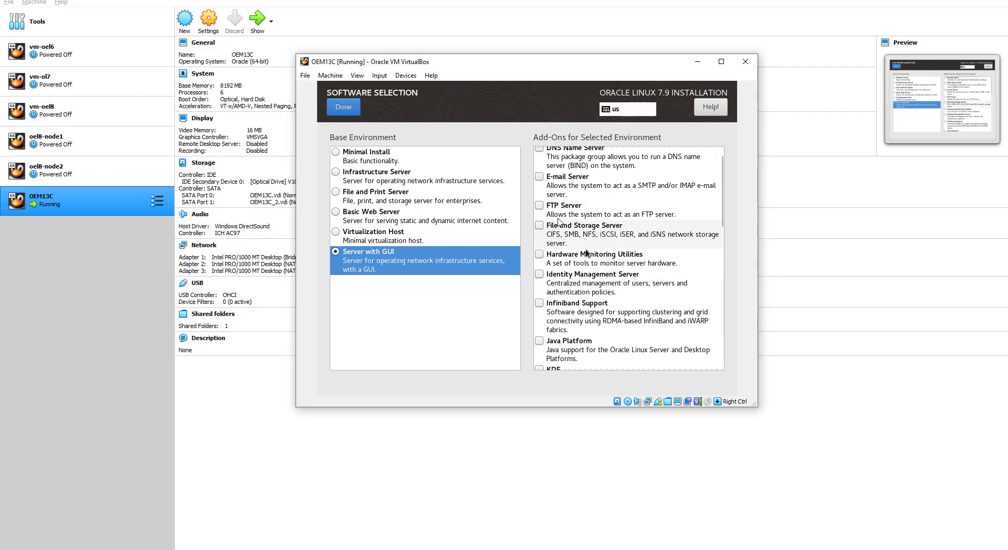
scroll(585, 249, "down", 6)
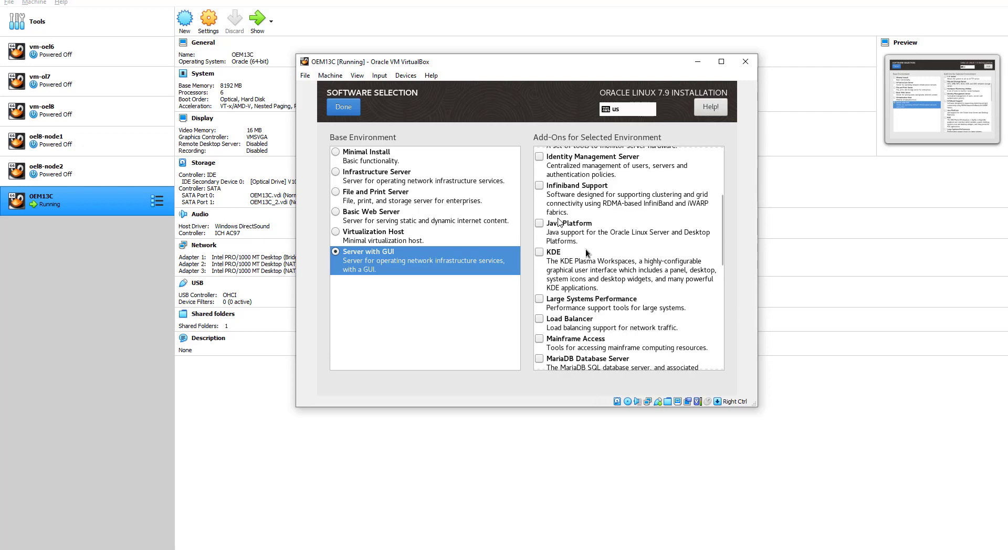
scroll(586, 255, "down", 4)
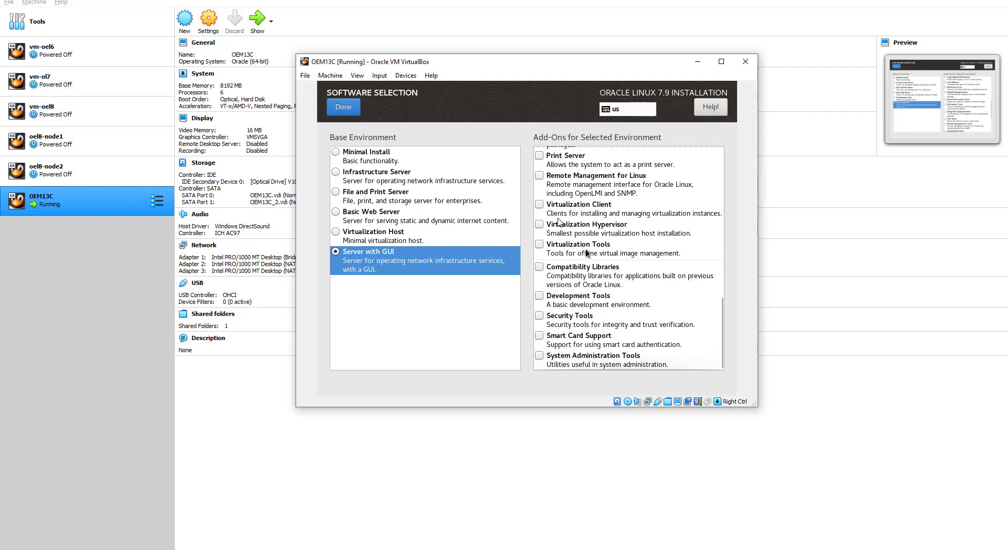
left_click(540, 295)
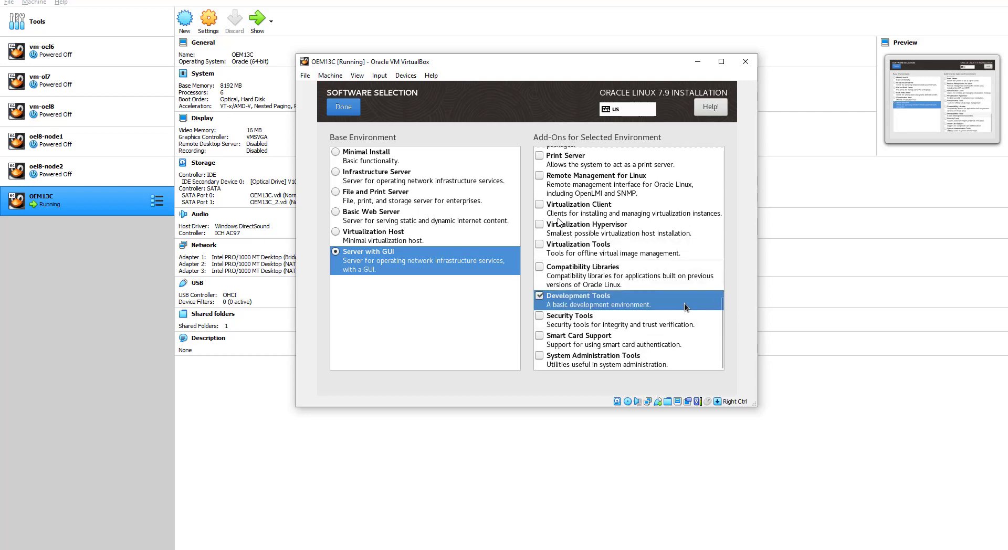
left_click(539, 355)
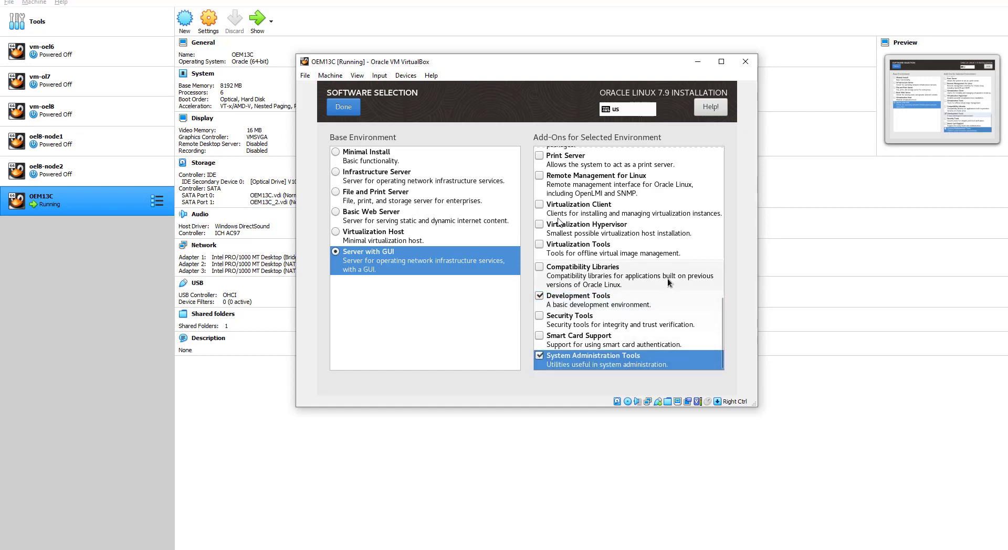
left_click(539, 316)
Step: Add the Java Platform add-on
scroll(691, 278, "up", 5)
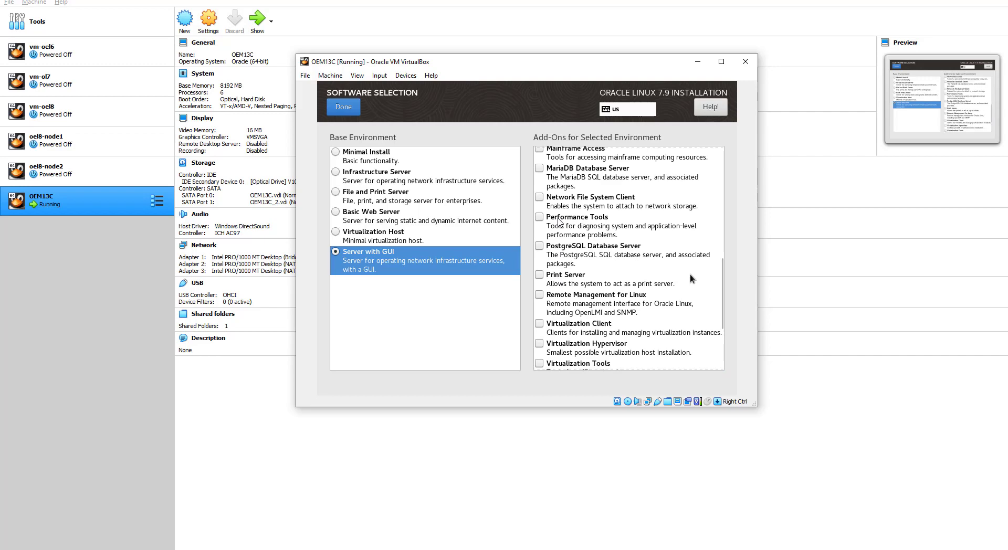
scroll(690, 276, "up", 2)
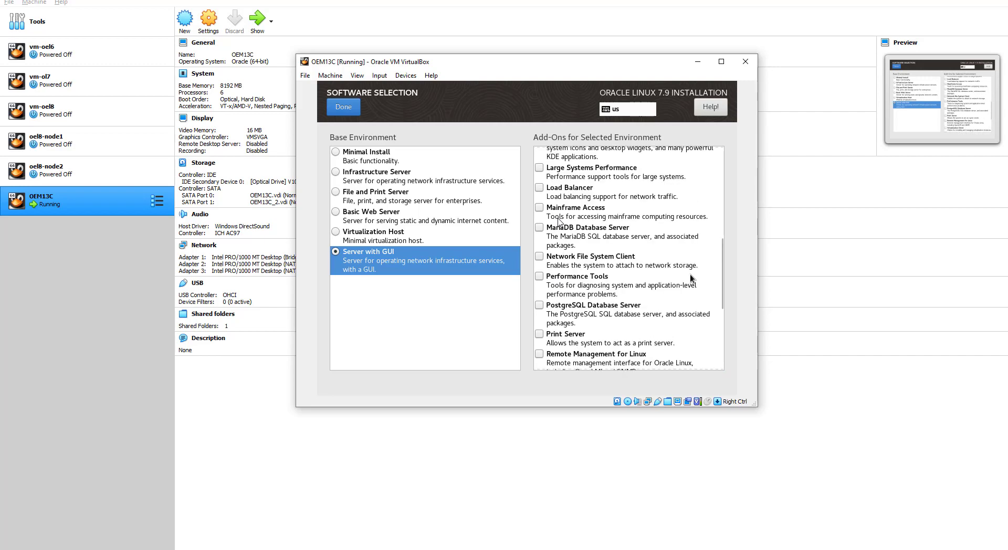
scroll(691, 277, "up", 1)
scroll(691, 277, "up", 3)
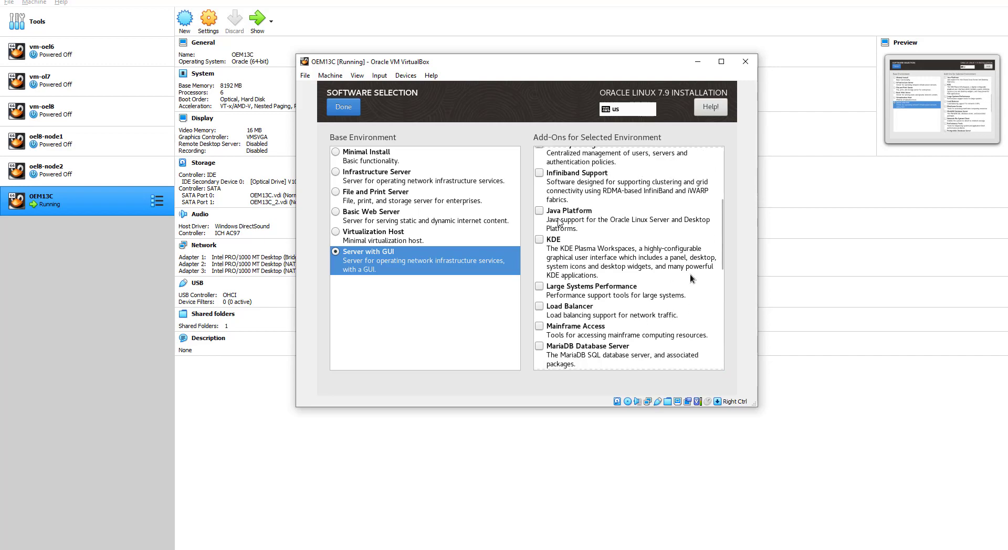
scroll(690, 277, "up", 1)
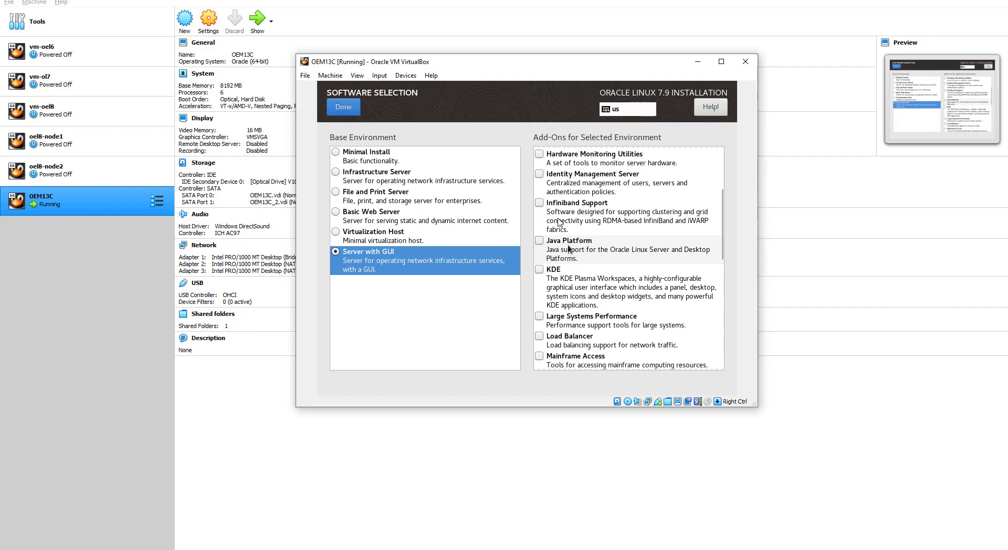
left_click(540, 241)
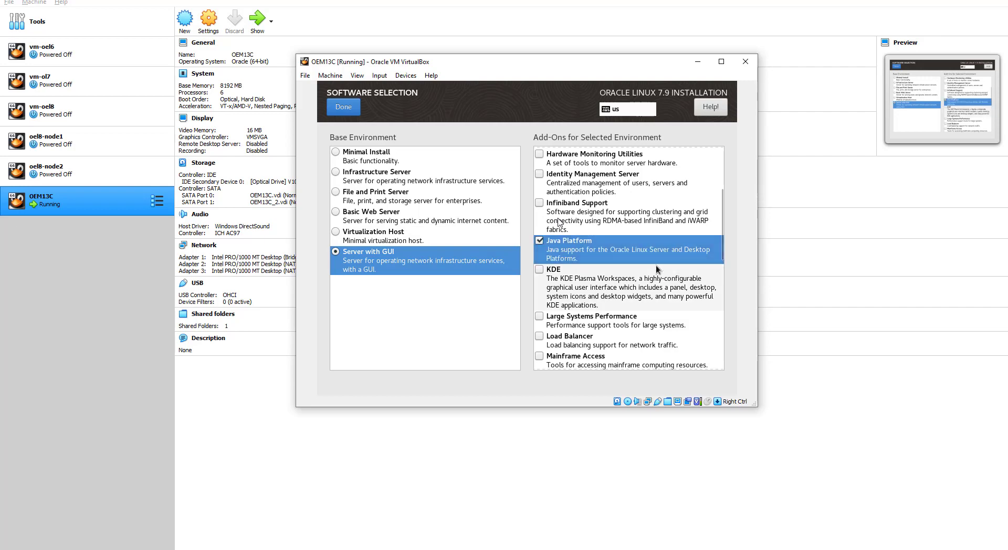
Step: Add Remote Management for Linux and Compatibility Libraries, then confirm the software selection
scroll(657, 266, "up", 4)
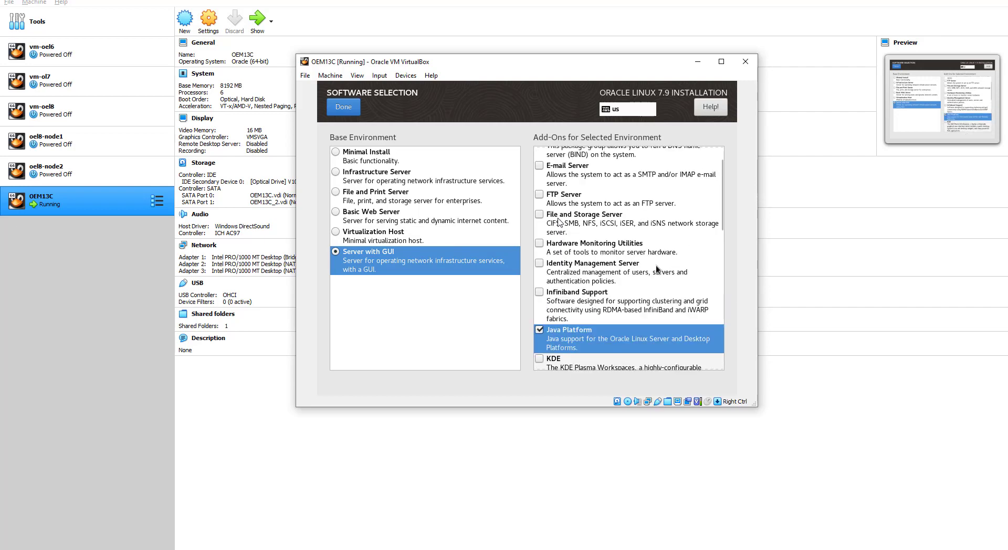
scroll(656, 268, "up", 1)
scroll(657, 269, "up", 1)
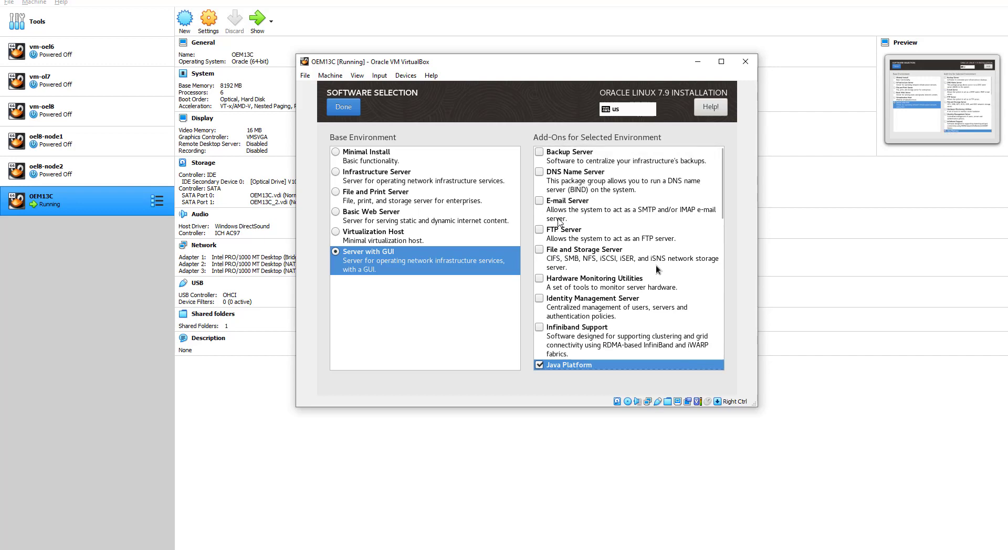
scroll(657, 267, "down", 5)
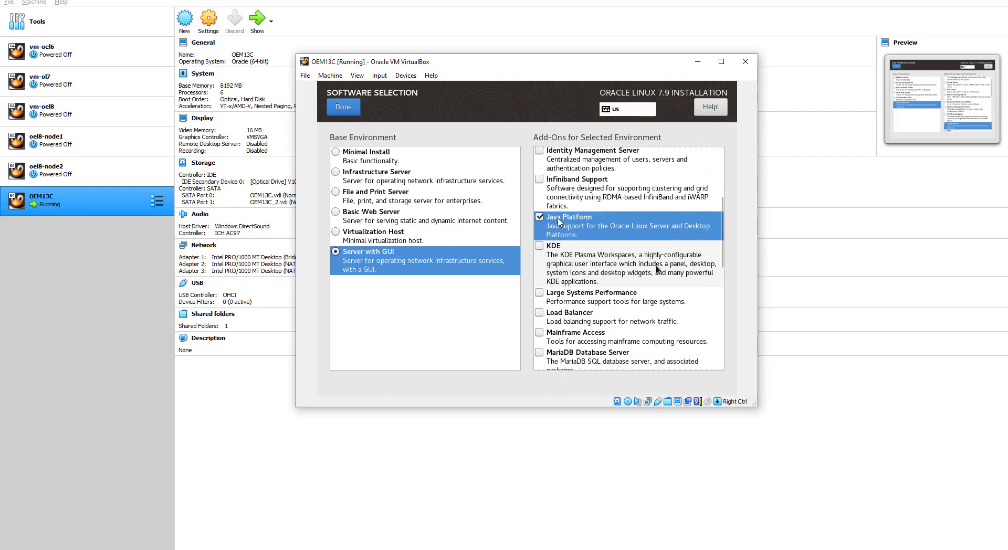
scroll(657, 269, "down", 1)
scroll(657, 270, "down", 2)
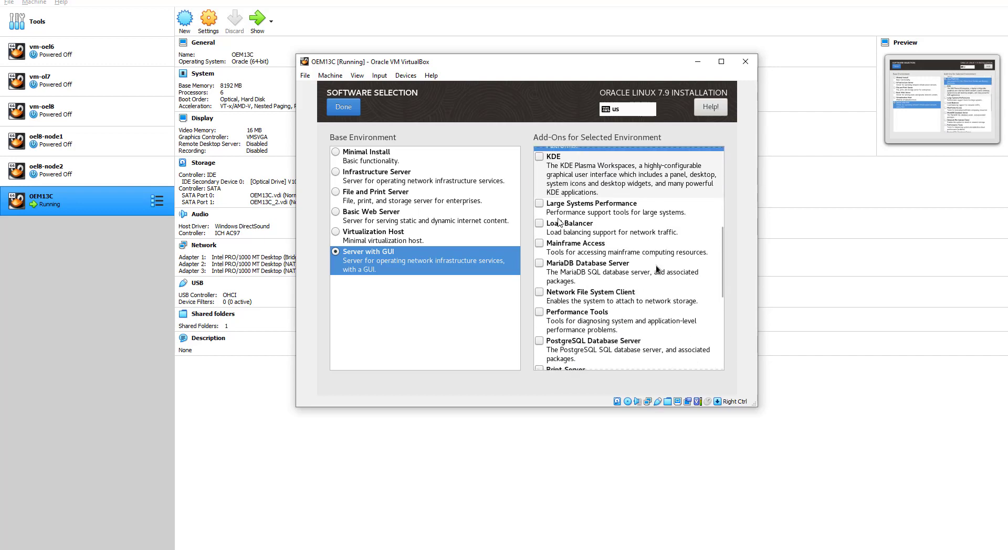
scroll(656, 268, "down", 2)
scroll(657, 269, "down", 1)
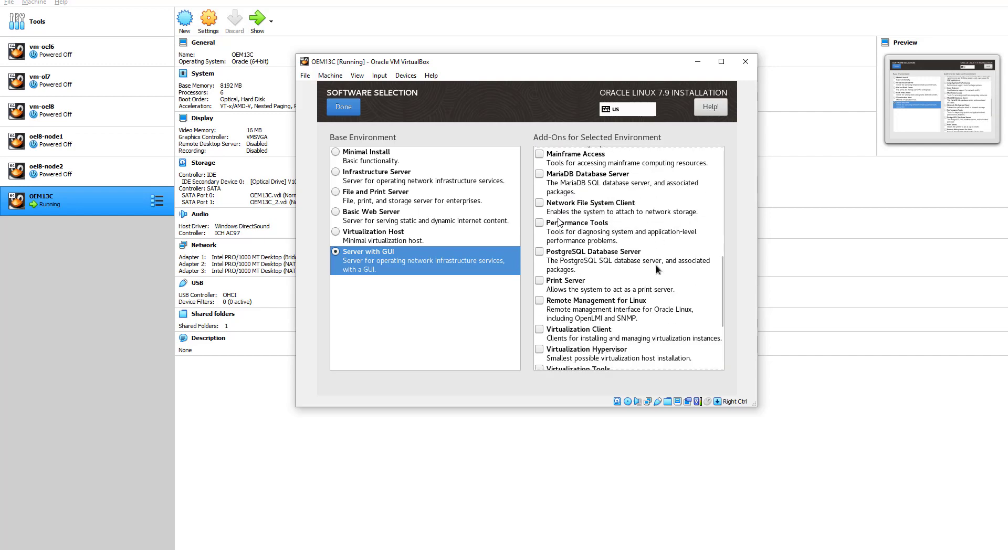
scroll(656, 268, "down", 1)
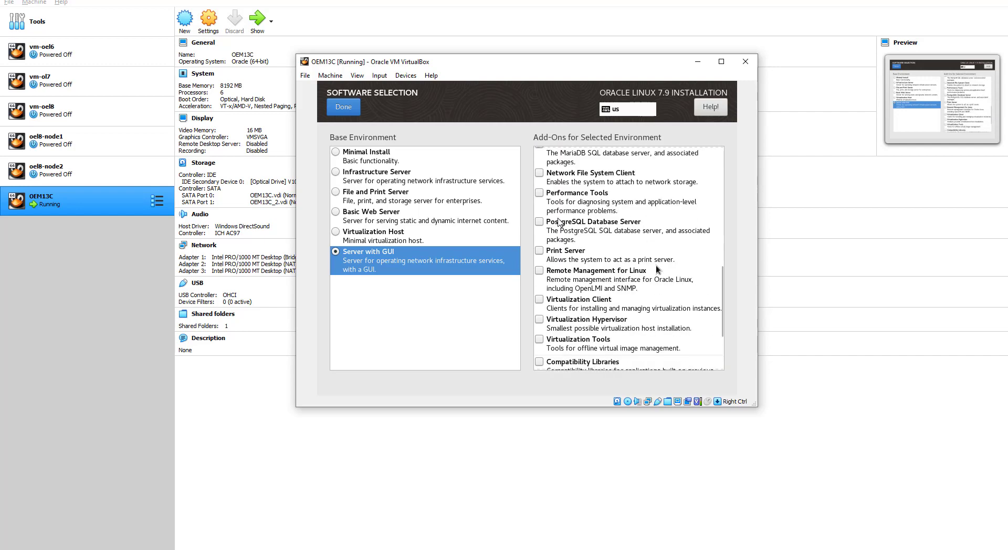
scroll(657, 269, "down", 1)
scroll(657, 268, "down", 1)
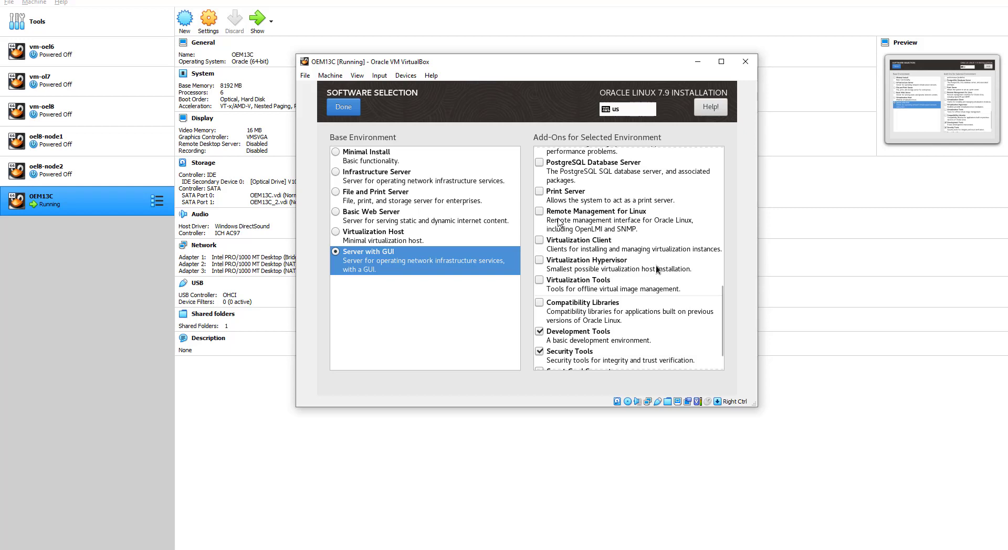
scroll(656, 268, "down", 1)
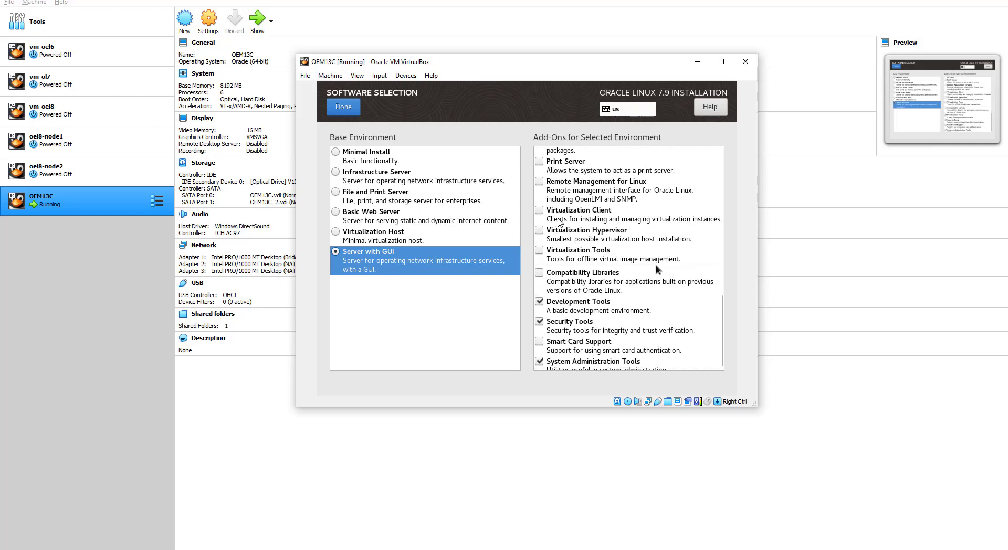
left_click(541, 182)
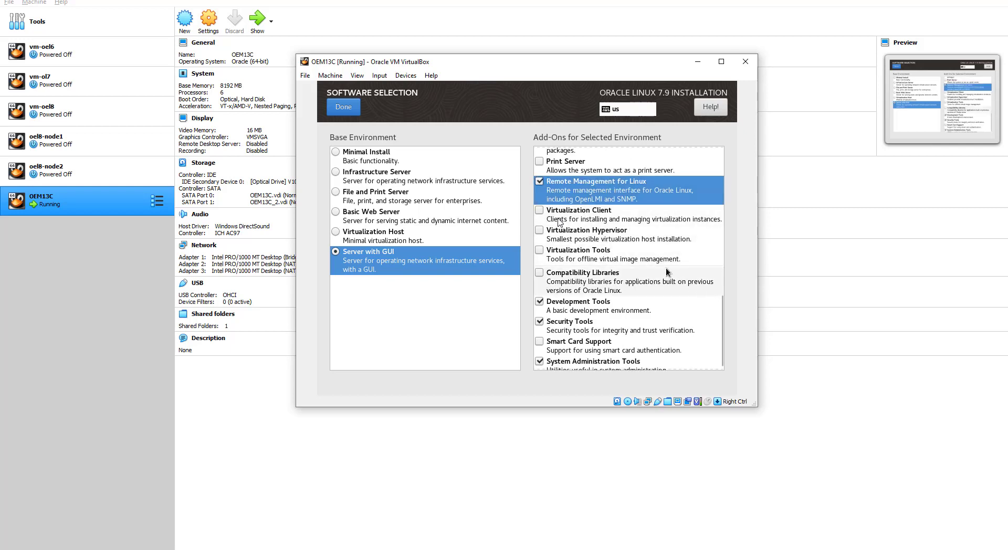
scroll(666, 269, "down", 1)
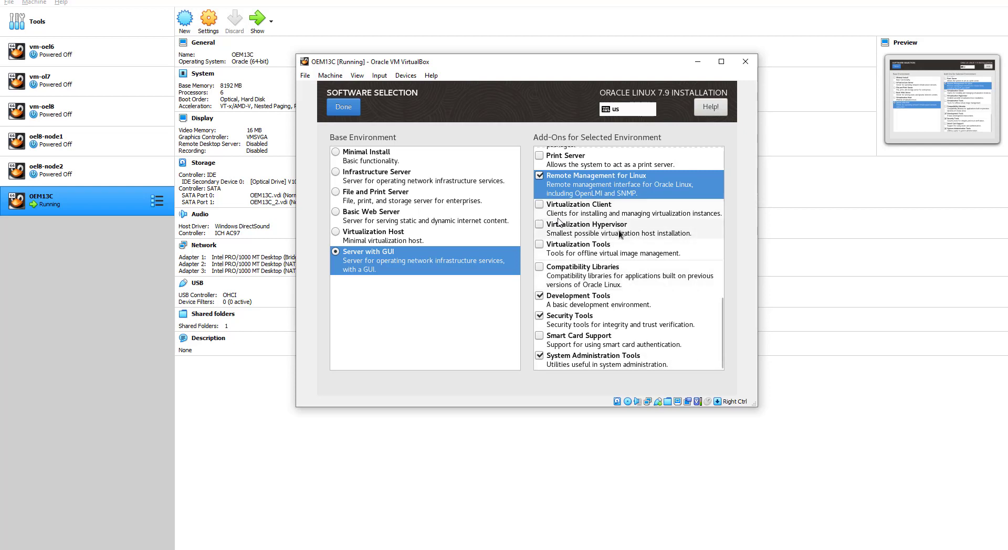
left_click(540, 267)
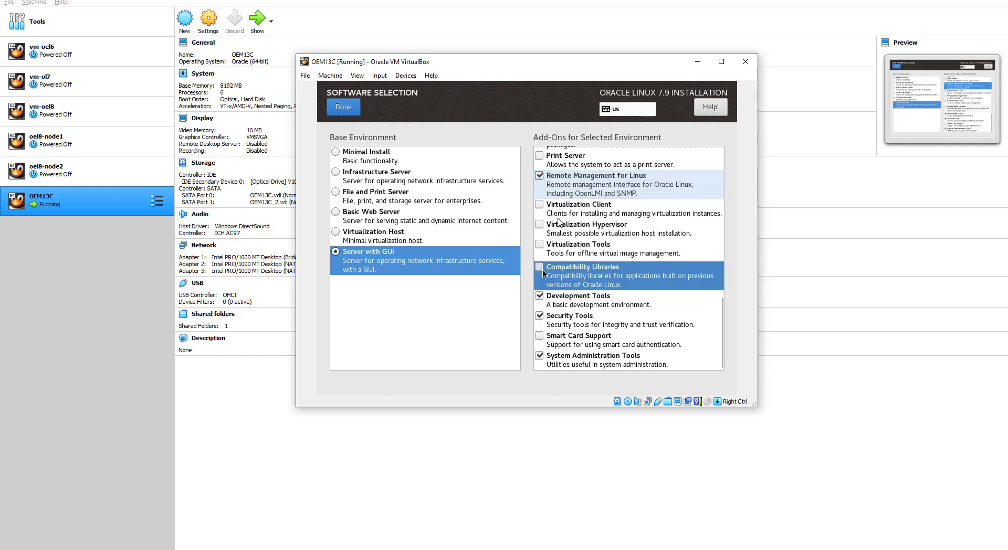
left_click(342, 108)
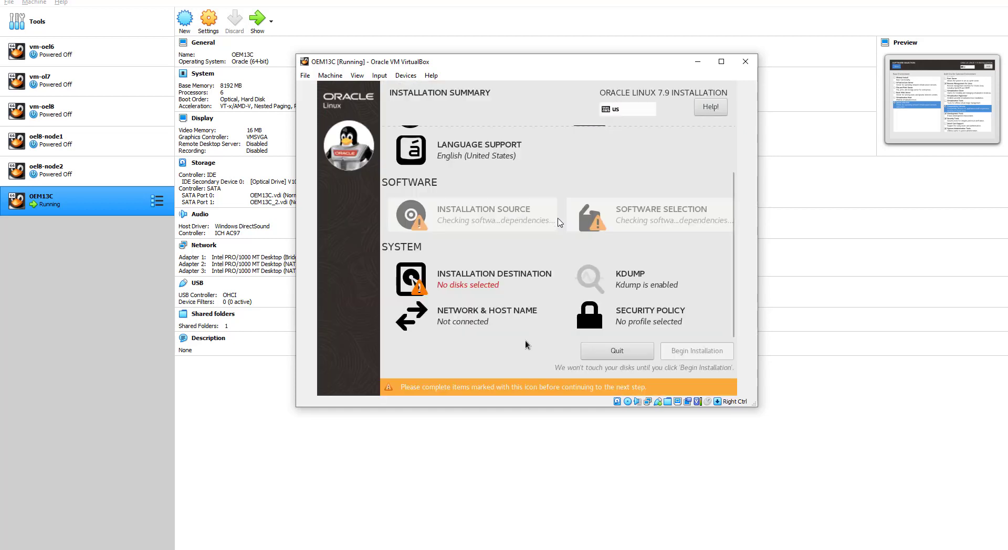
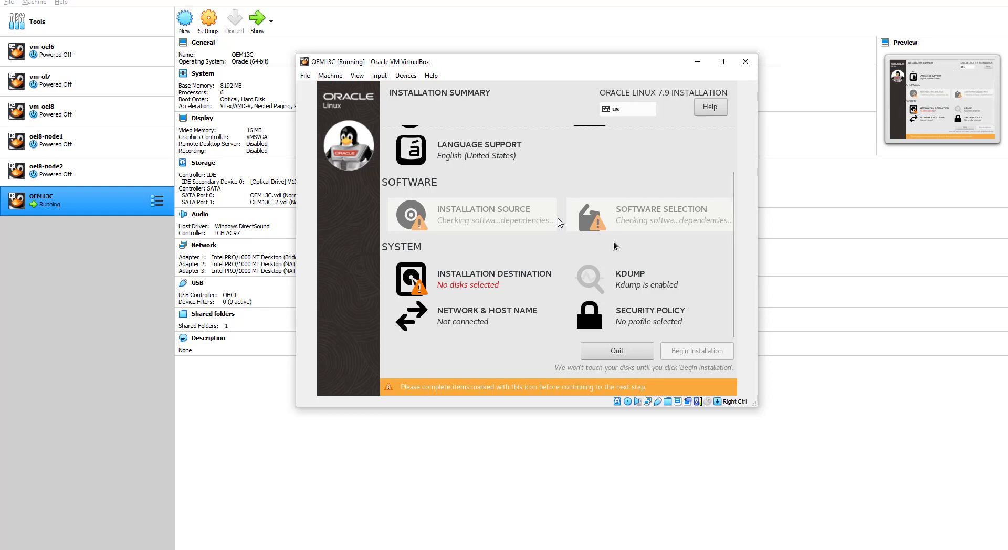
Step: Choose the 250 GiB sda disk as the installation destination with manual partitioning
left_click(482, 293)
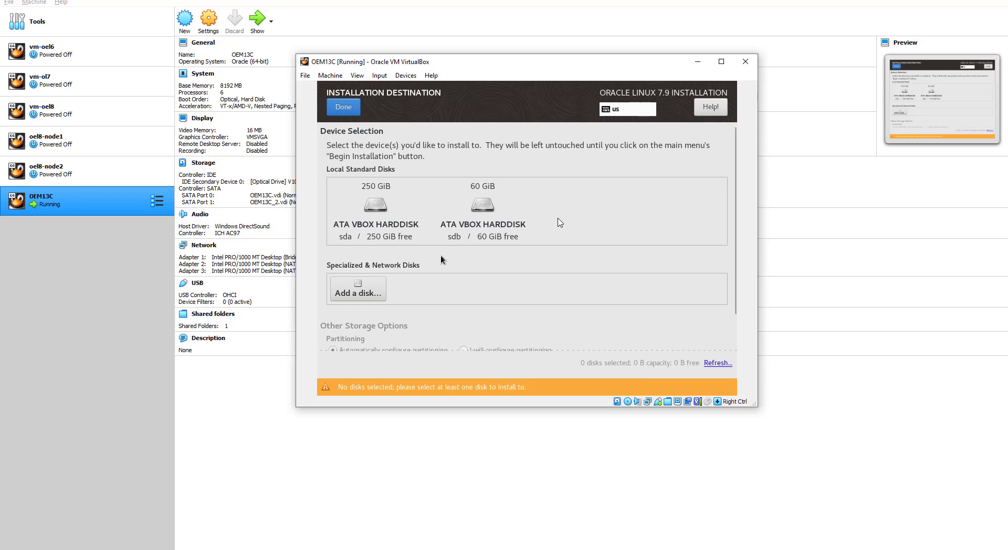
left_click(372, 216)
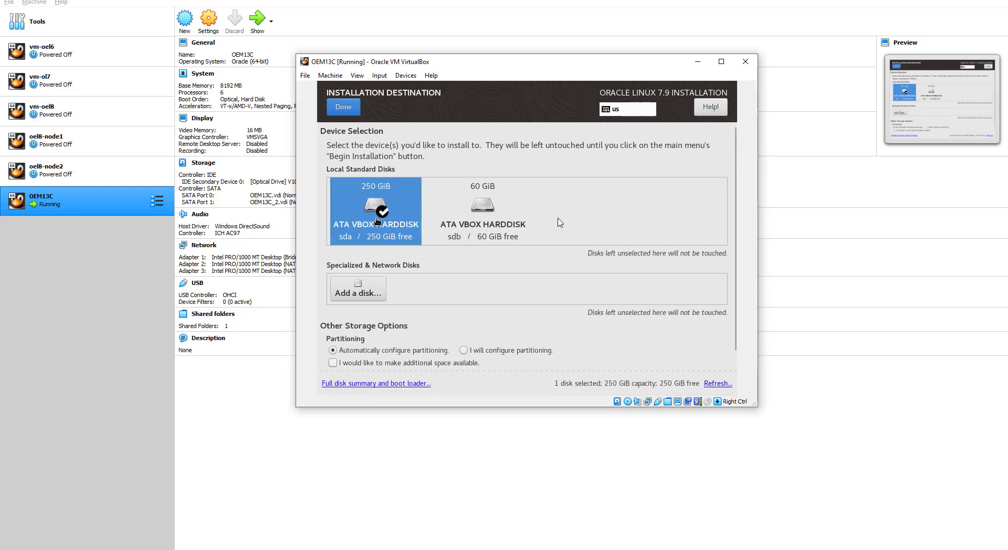
left_click(464, 350)
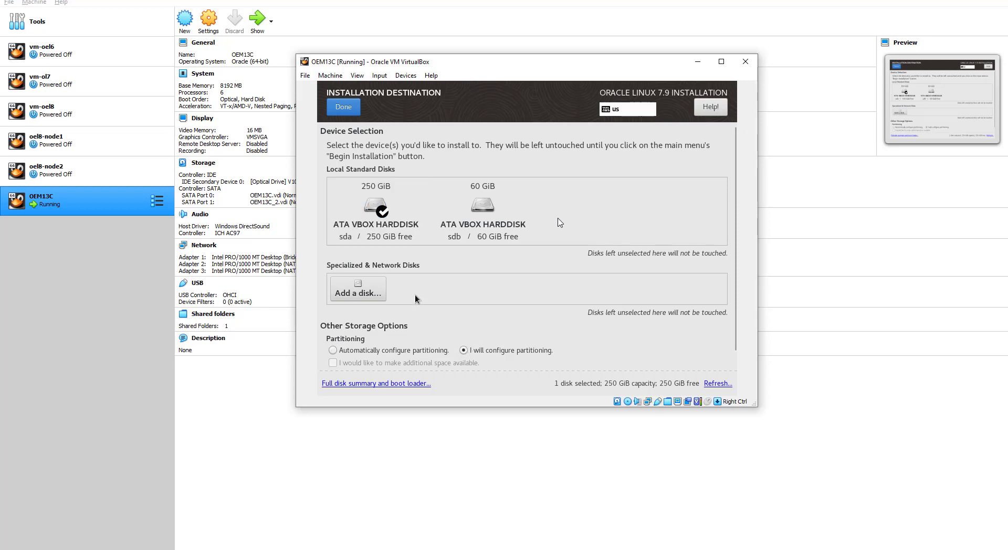
left_click(346, 108)
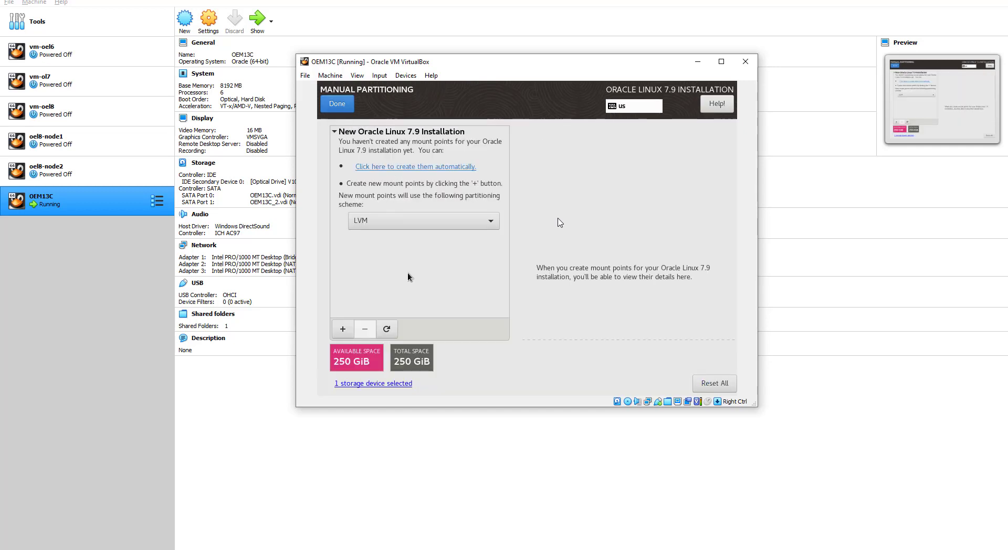
Step: Add a swap mount point with an 18 GB desired capacity
left_click(343, 329)
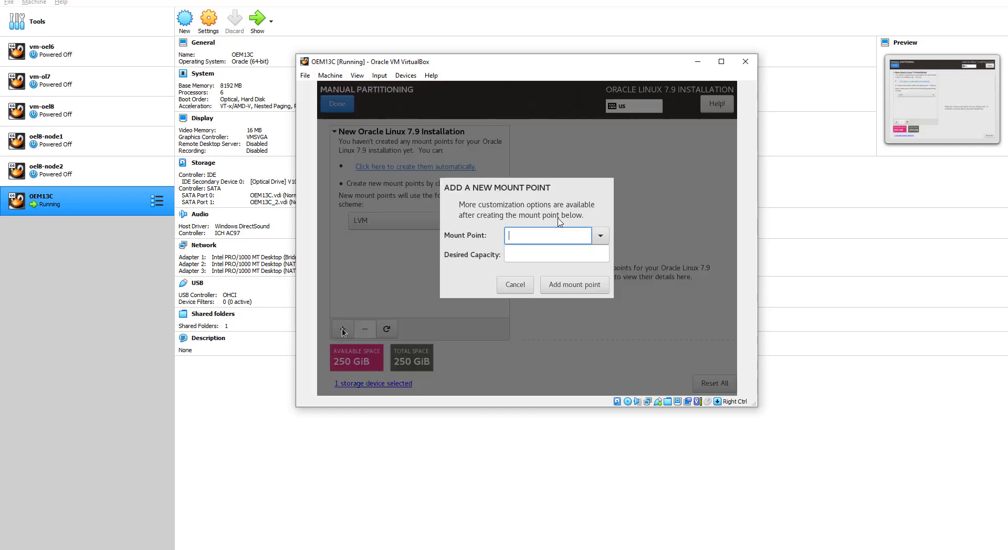
left_click(601, 238)
left_click(518, 313)
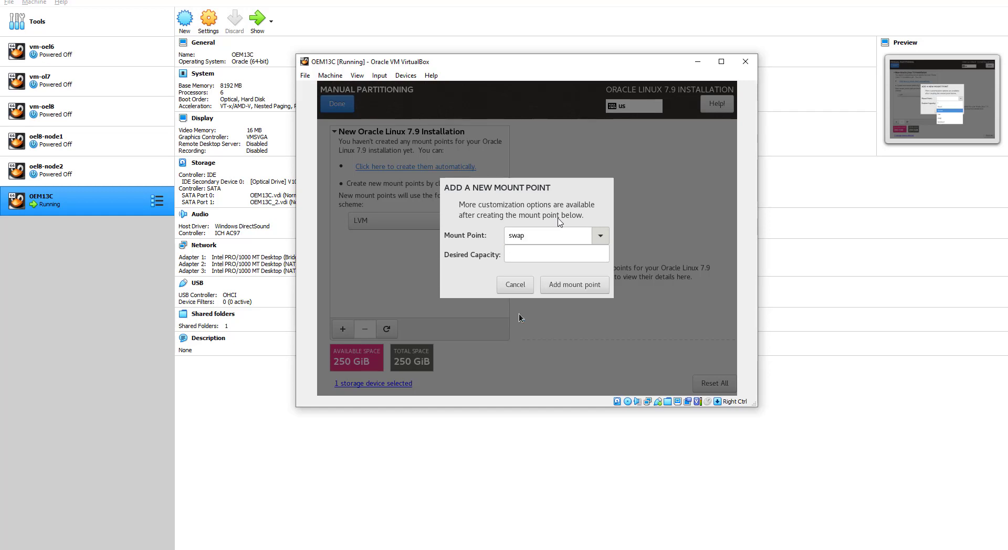
left_click(524, 253)
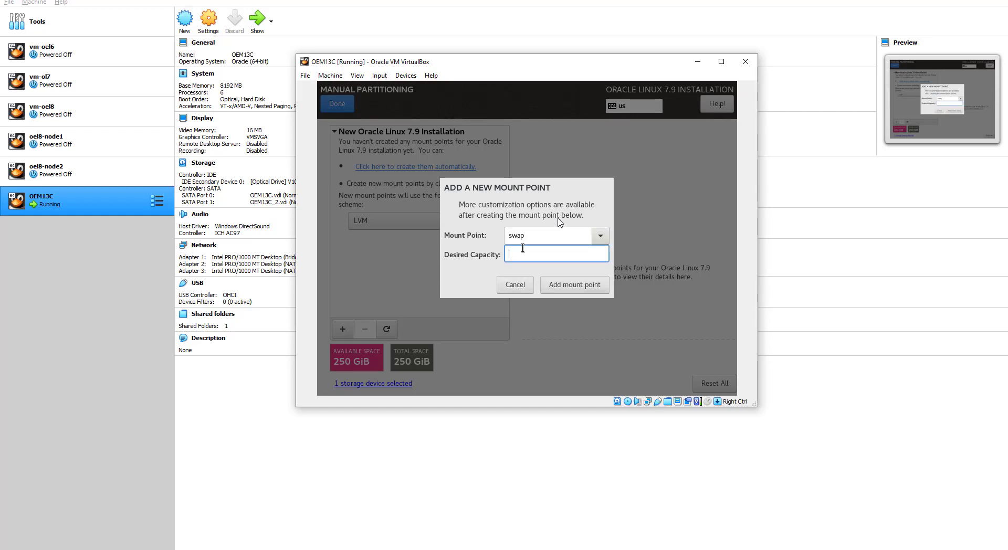
type("18 GB")
left_click(566, 283)
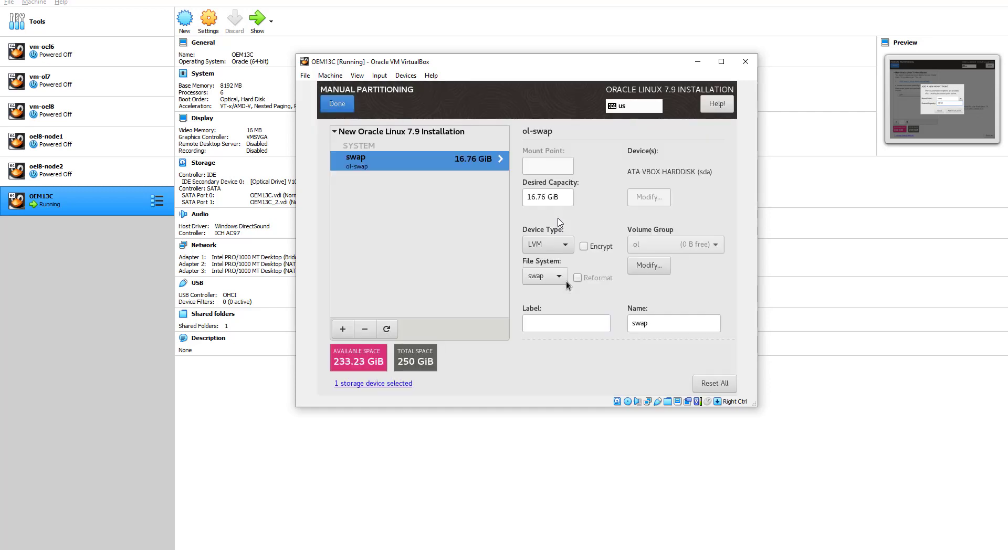
Step: Make swap a Standard Partition and set its capacity to 18 GiB
left_click(548, 244)
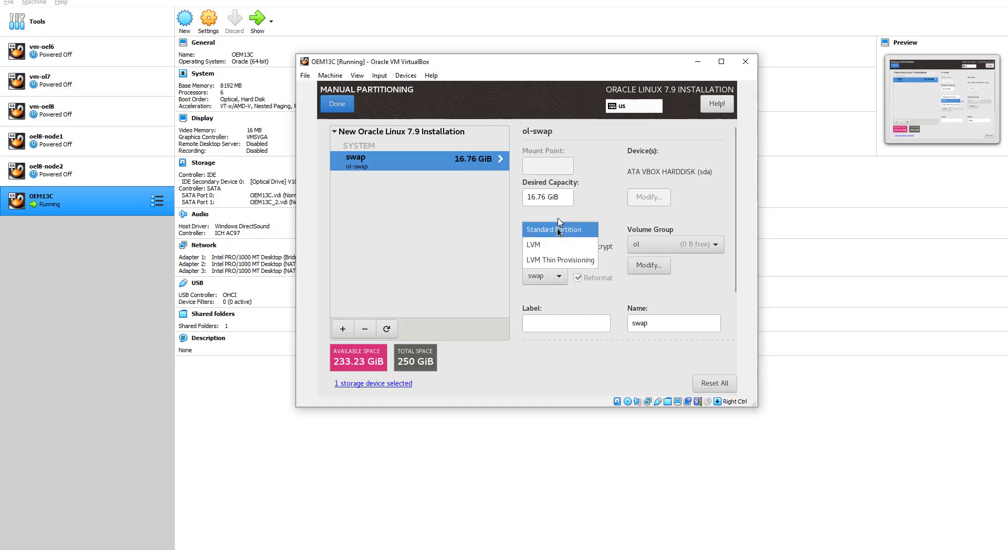
left_click(546, 230)
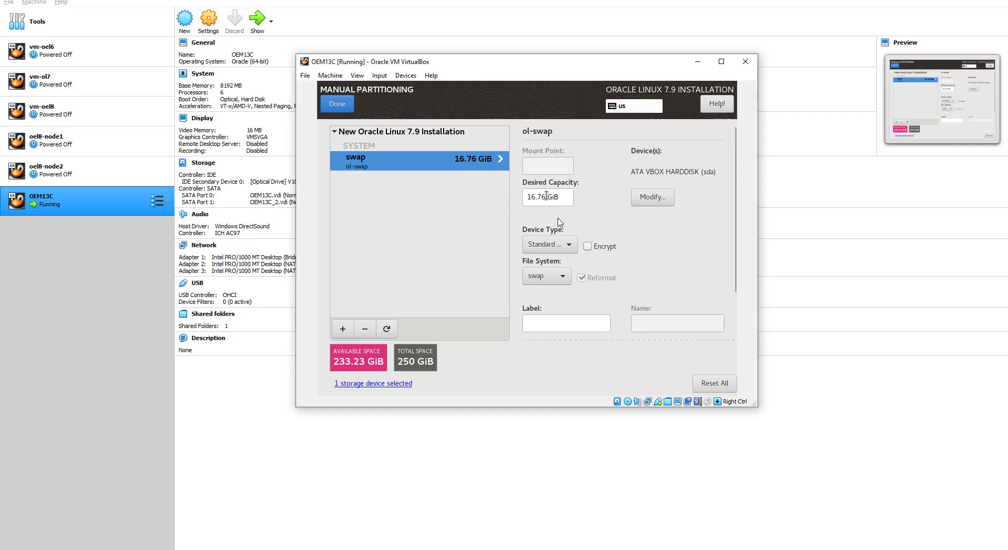
left_click_drag(548, 197, 518, 197)
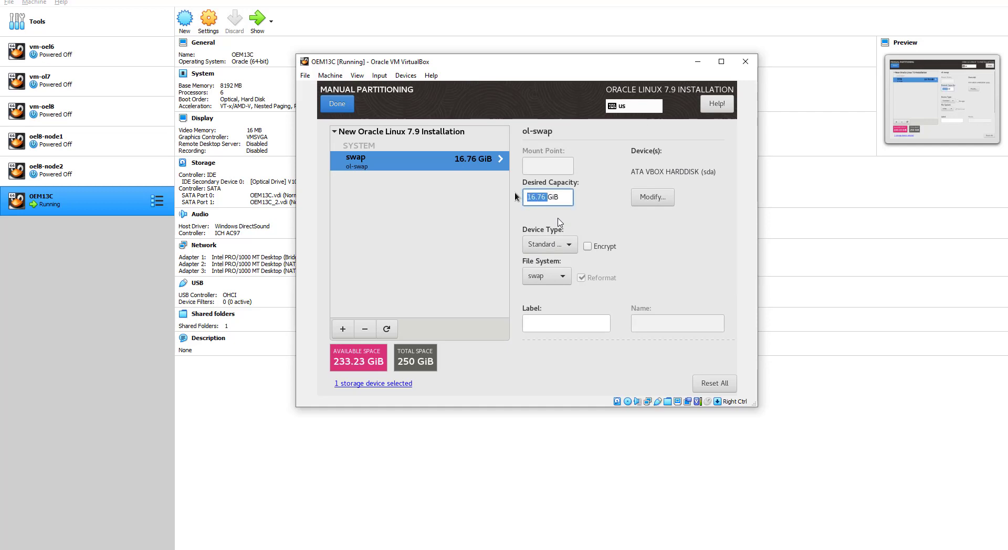
type("18")
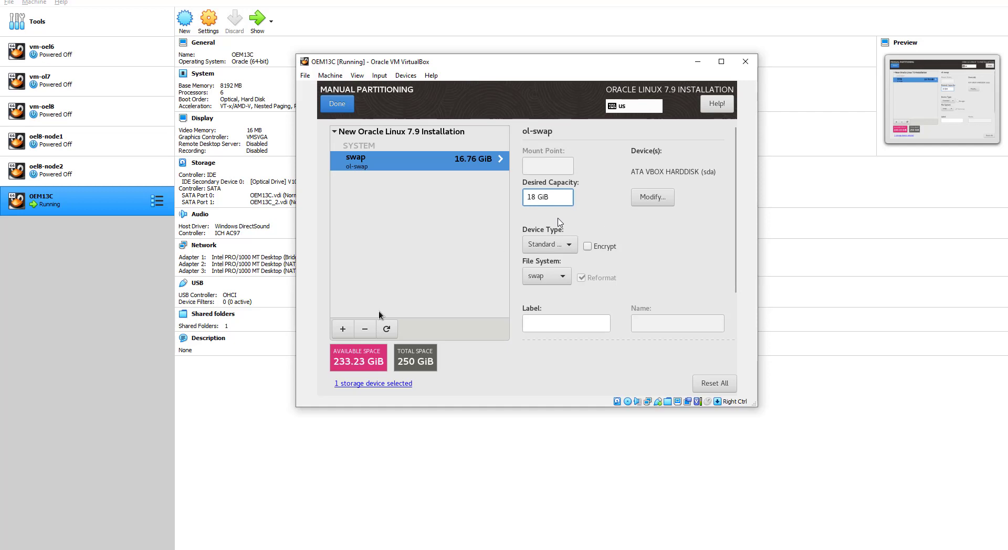
Step: Add a 1 GiB /boot mount point, then begin another mount point
left_click(343, 329)
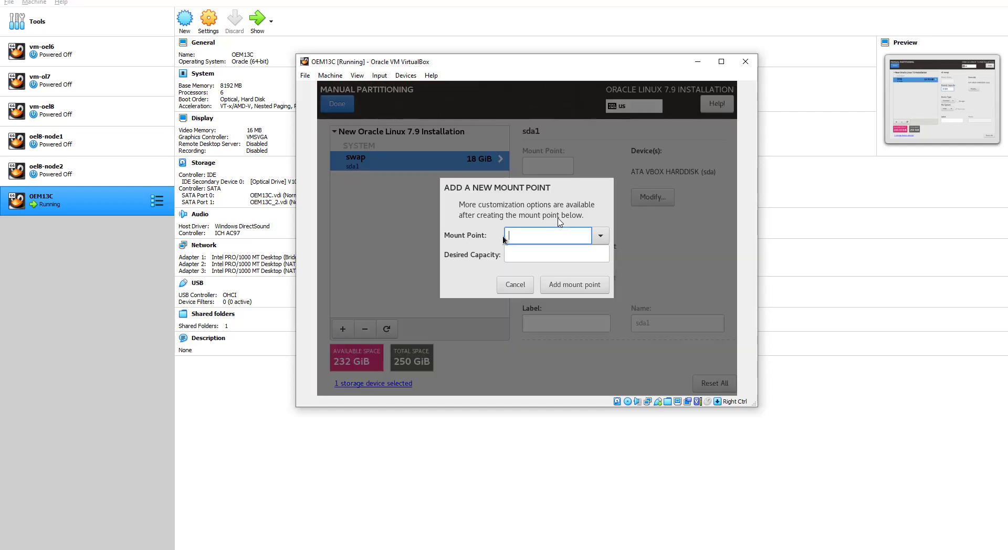
left_click(600, 236)
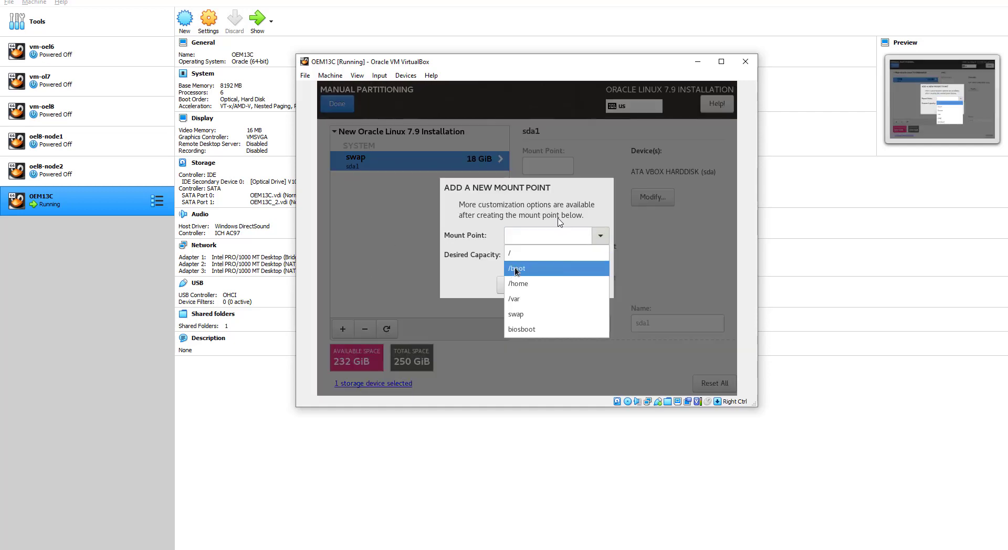
left_click(516, 268)
left_click(527, 255)
type("1 ")
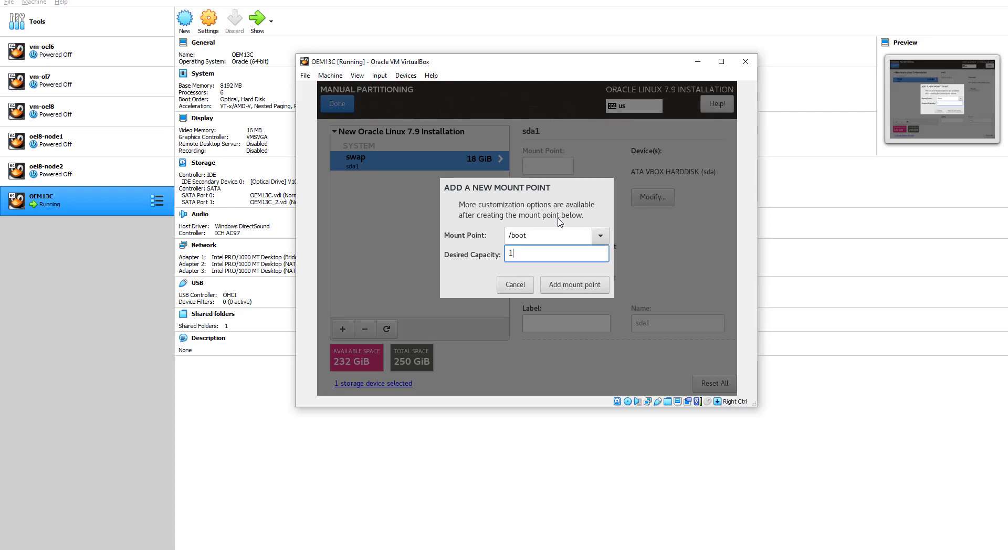
type("GB")
left_click(519, 253)
type("iB")
left_click(575, 284)
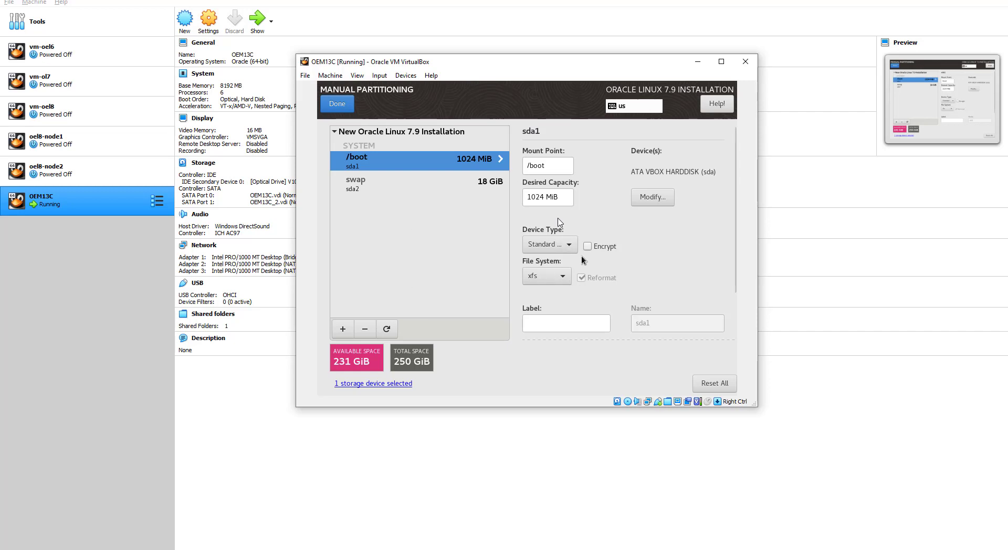
left_click(344, 329)
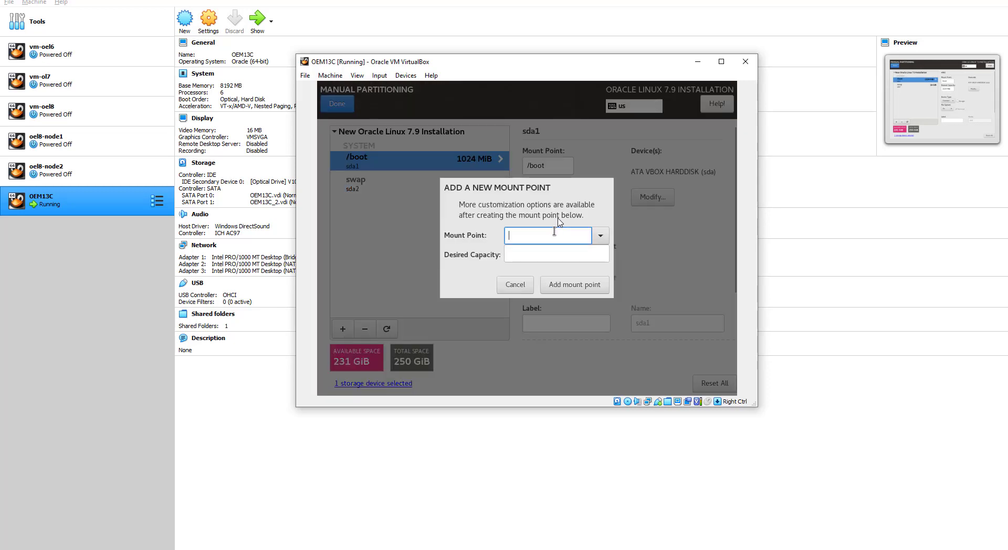
Step: Add a custom /u01 mount point with 40 GiB capacity, then begin another one
left_click(600, 237)
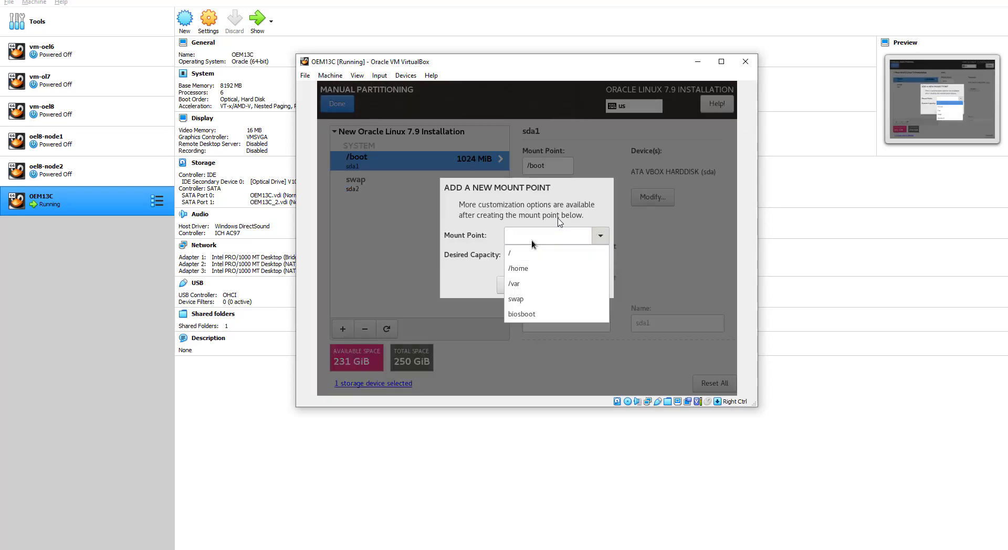
left_click(531, 241)
left_click(518, 235)
type("/")
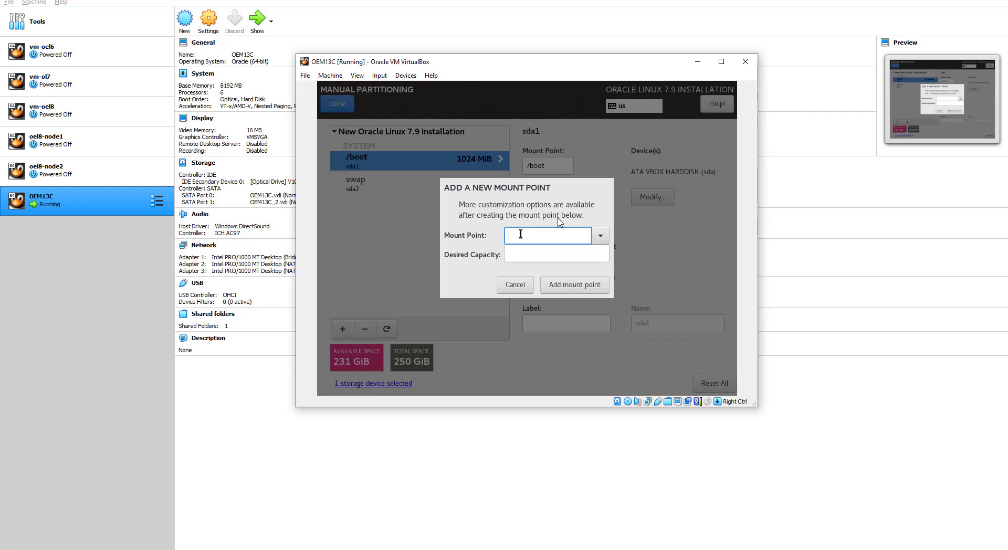
type("U01")
key("BackSpace")
key("BackSpace")
key("BackSpace")
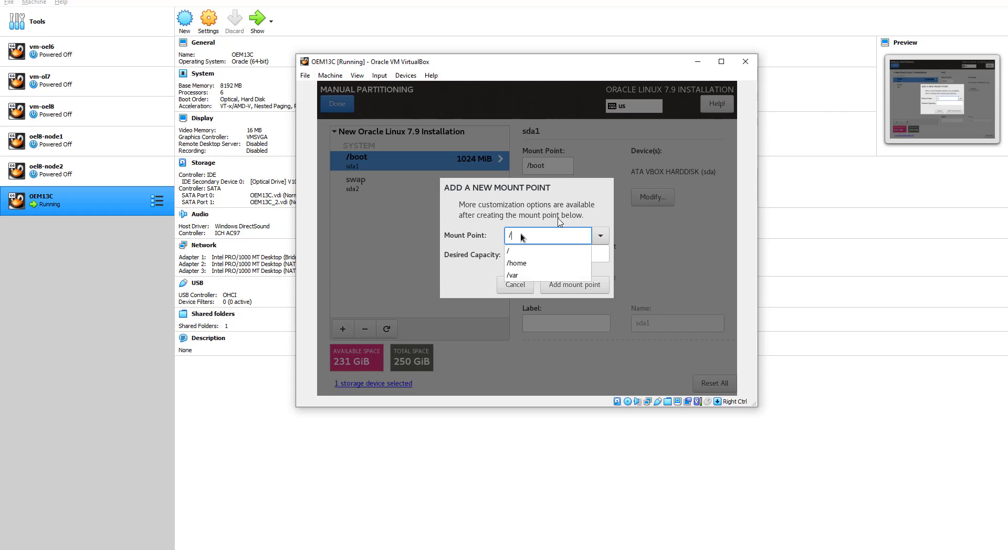
type("u0")
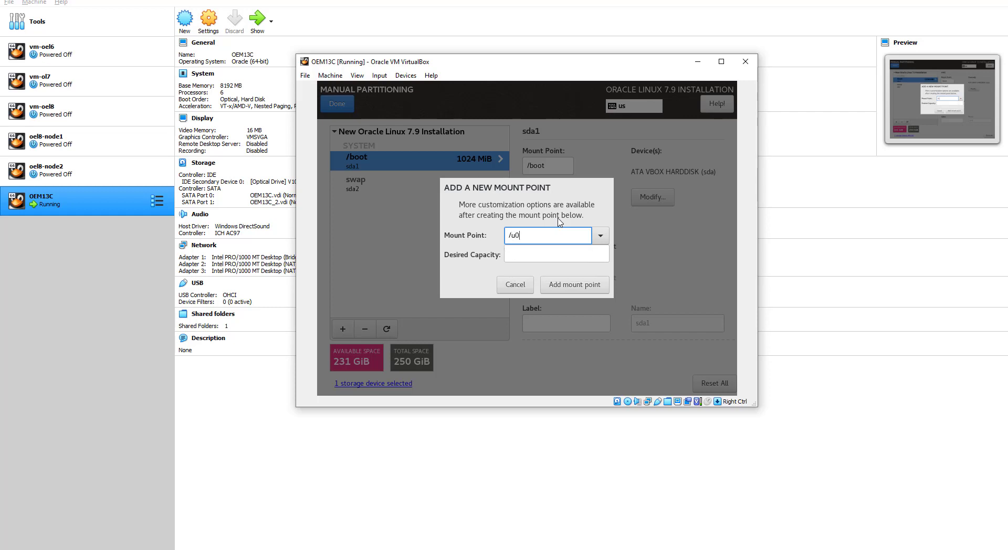
type("1")
left_click(521, 255)
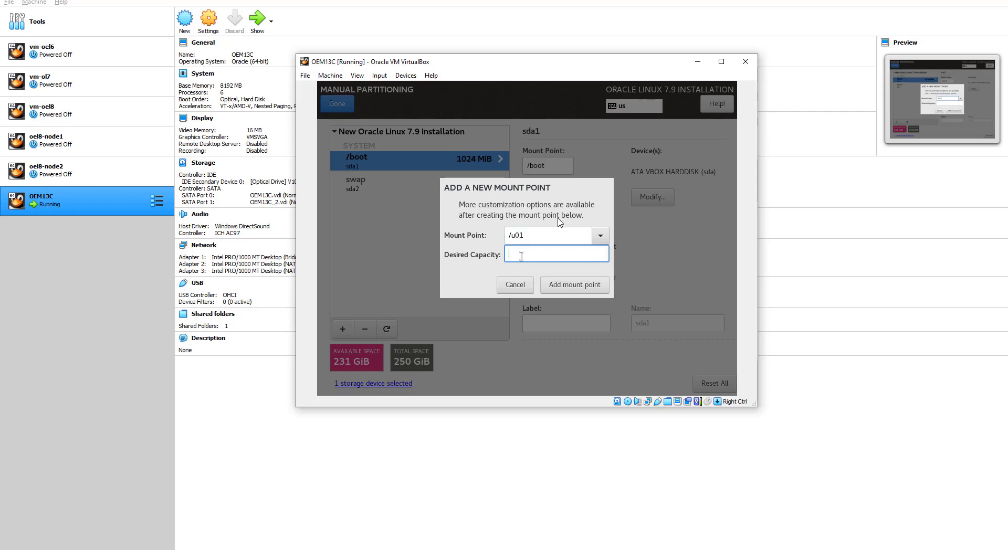
type("40 GiB")
left_click(567, 288)
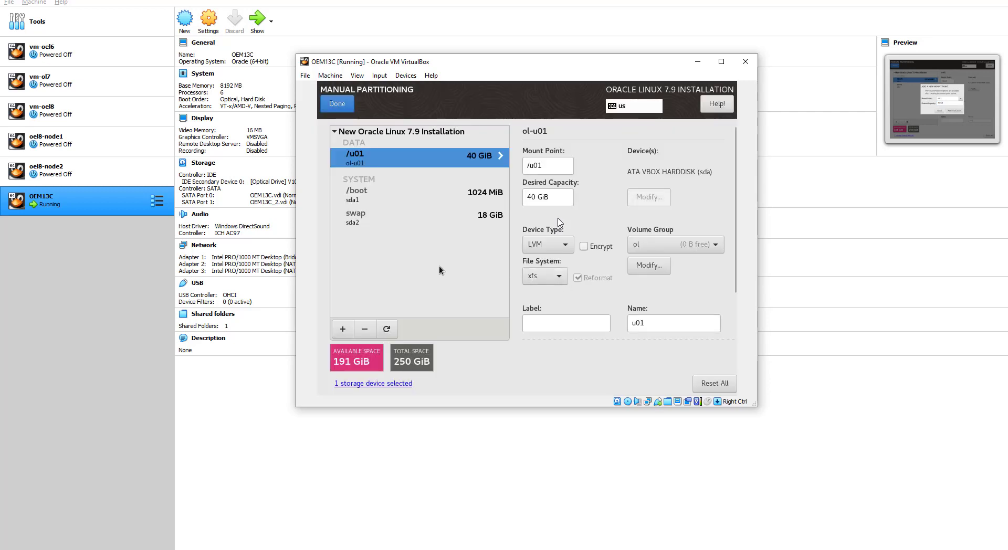
left_click(342, 329)
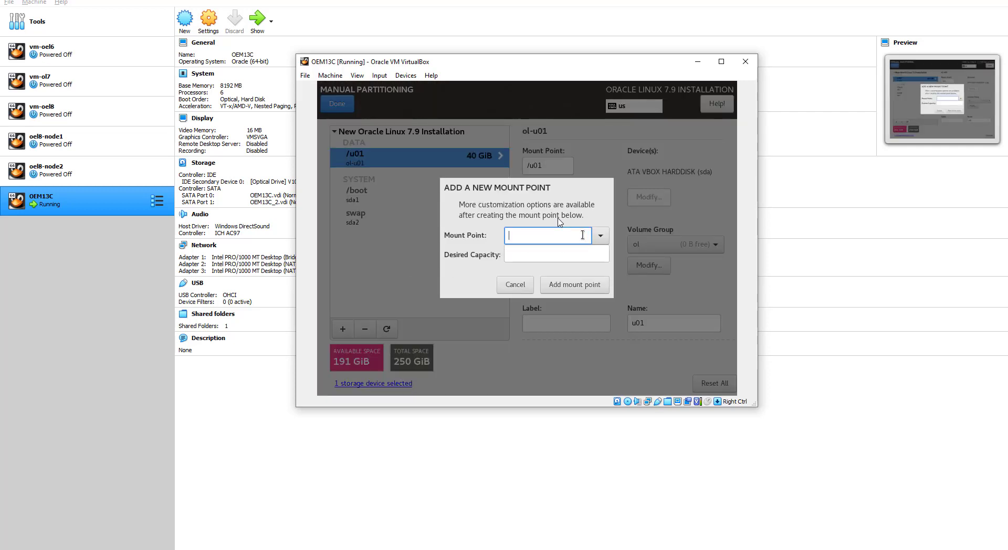
Step: Add a /u02 mount point with 30 GiB capacity and check the disk-allocation notes
type("/U02")
key("BackSpace")
key("BackSpace")
key("BackSpace")
type("U02")
key("BackSpace")
key("BackSpace")
key("BackSpace")
type("u02")
left_click(530, 253)
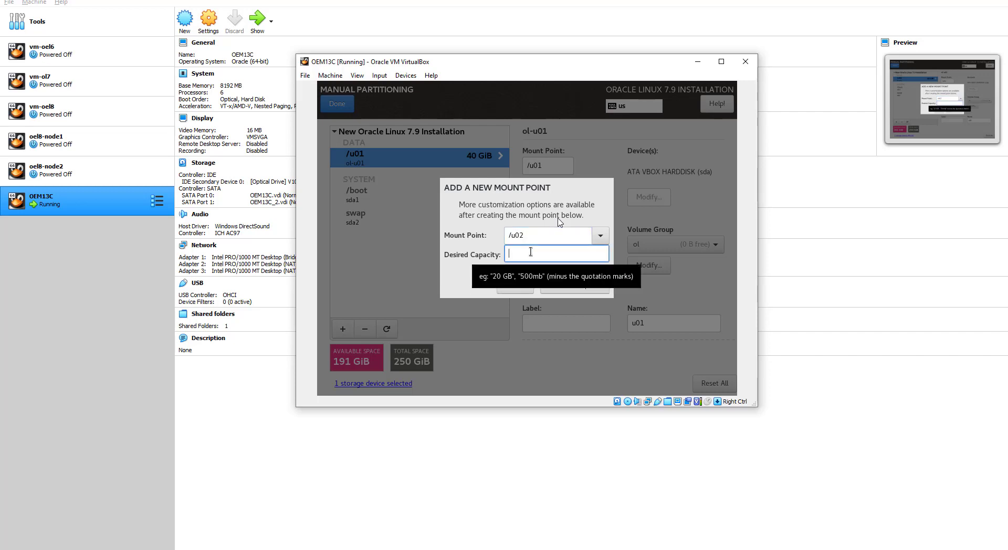
type("30")
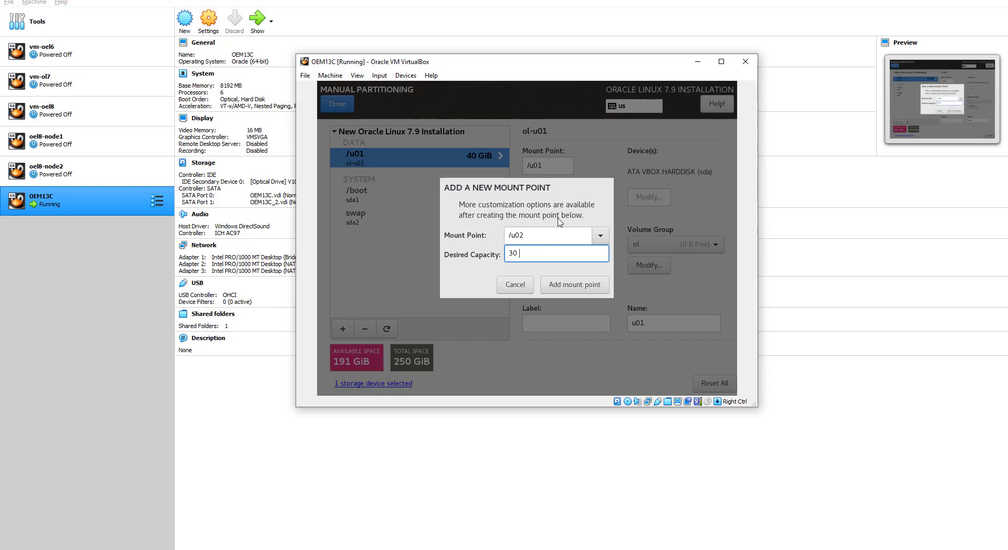
type(" GiB")
left_click(575, 285)
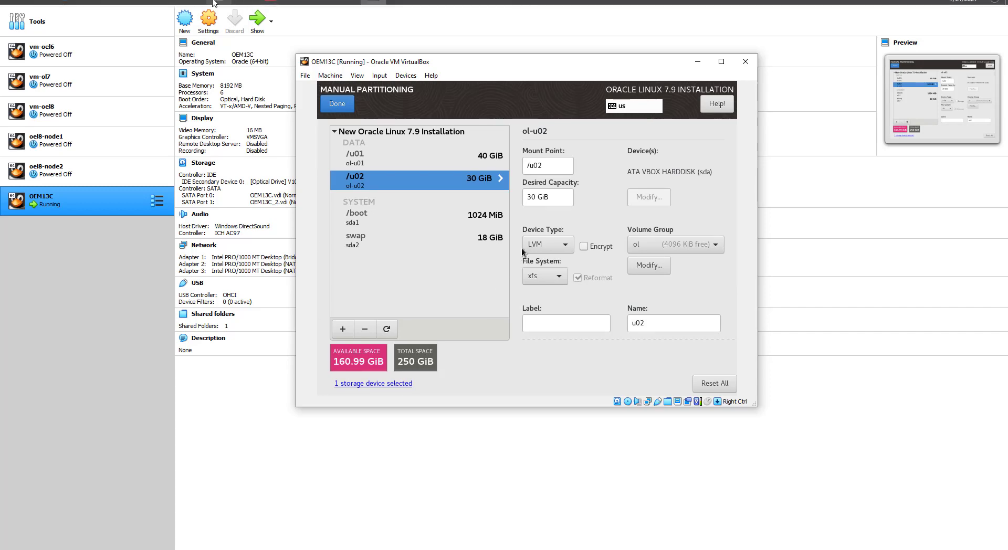
left_click(214, 3)
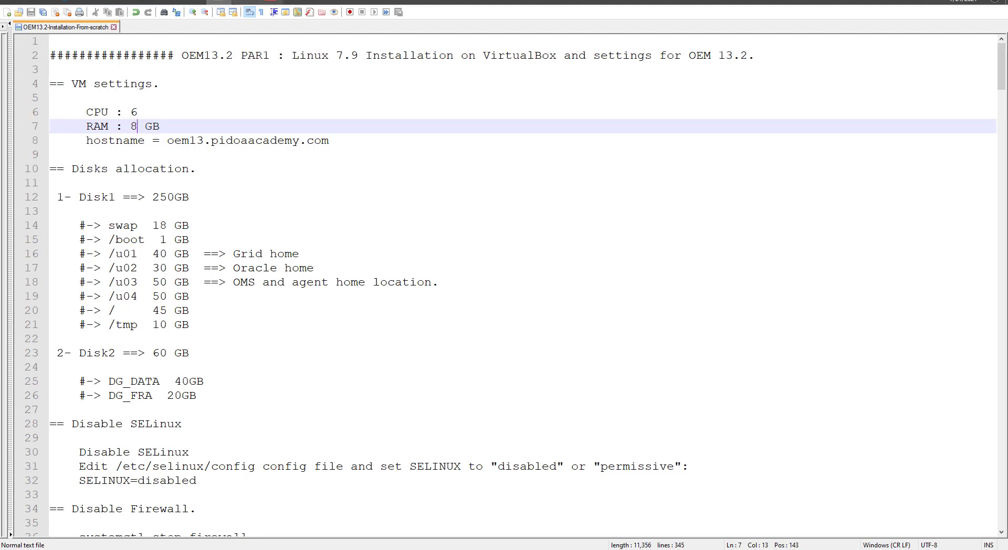
Step: Return from the Notepad++ disk-allocation notes to the VirtualBox installer
key("alt+Tab")
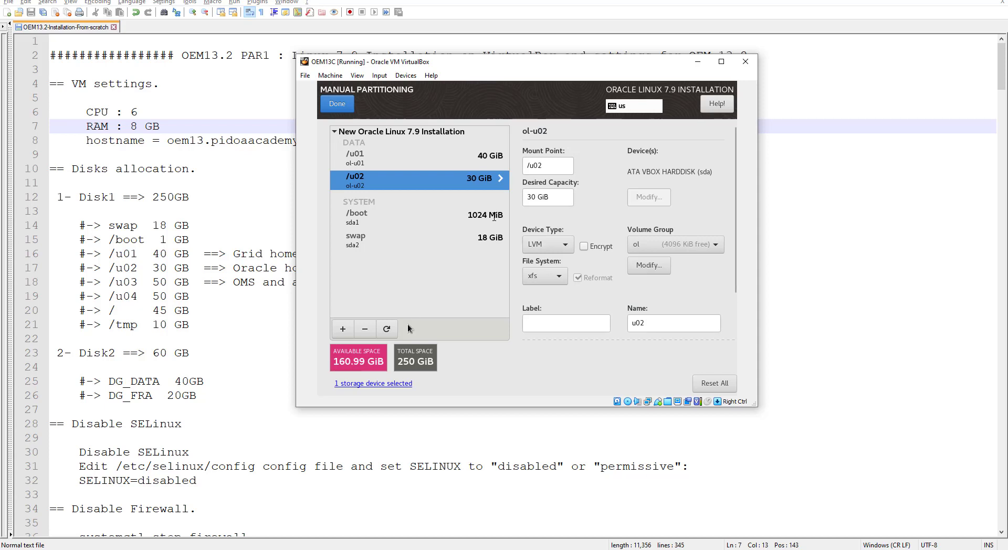
Step: Add a /u03 mount point with 50 GiB capacity, then begin another one
left_click(342, 329)
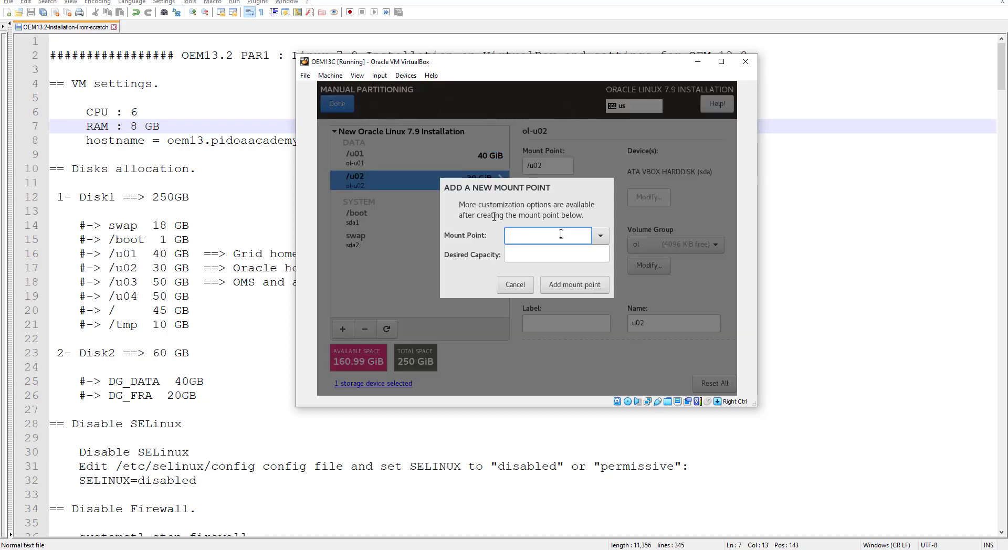
type("/")
key("BackSpace")
type("/")
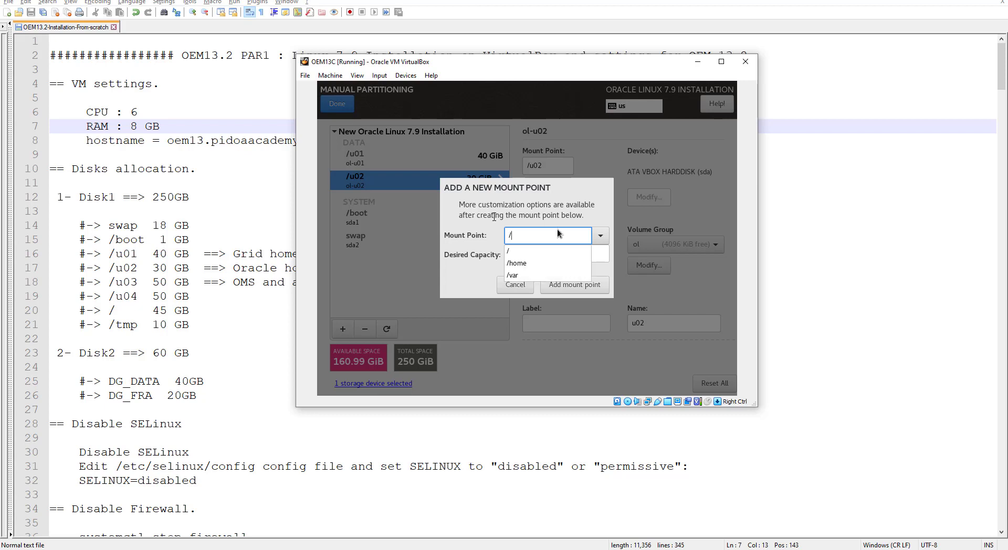
type("u03")
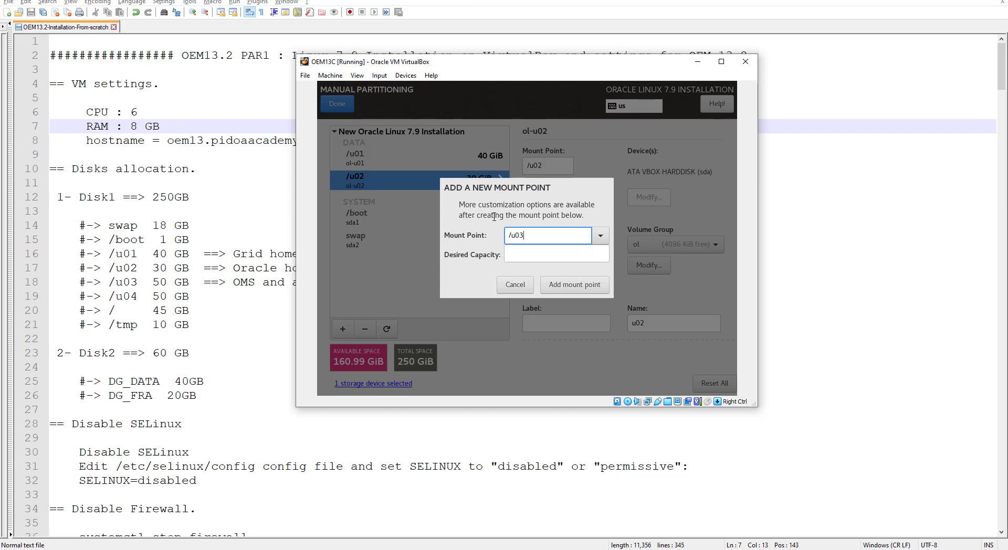
left_click(538, 252)
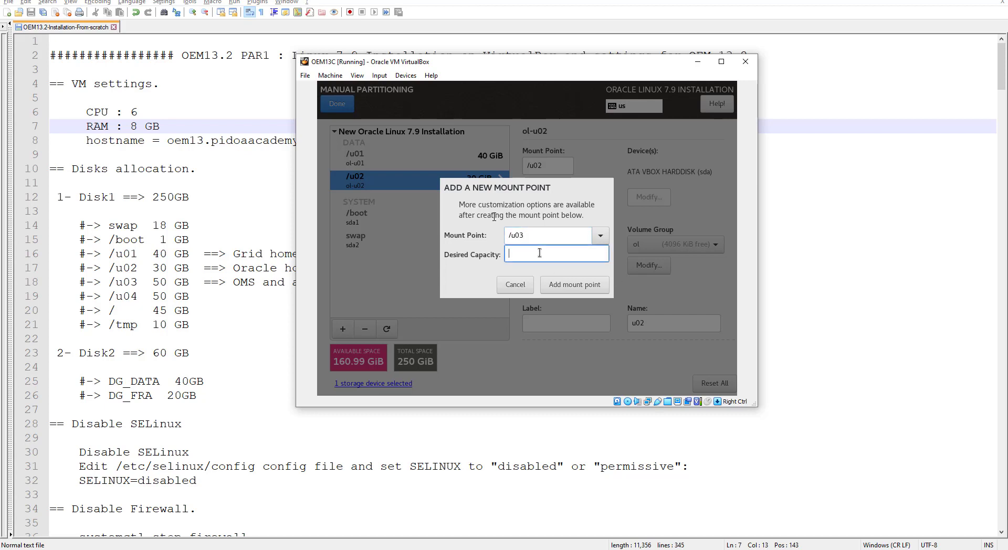
type("50 GiB")
left_click(570, 284)
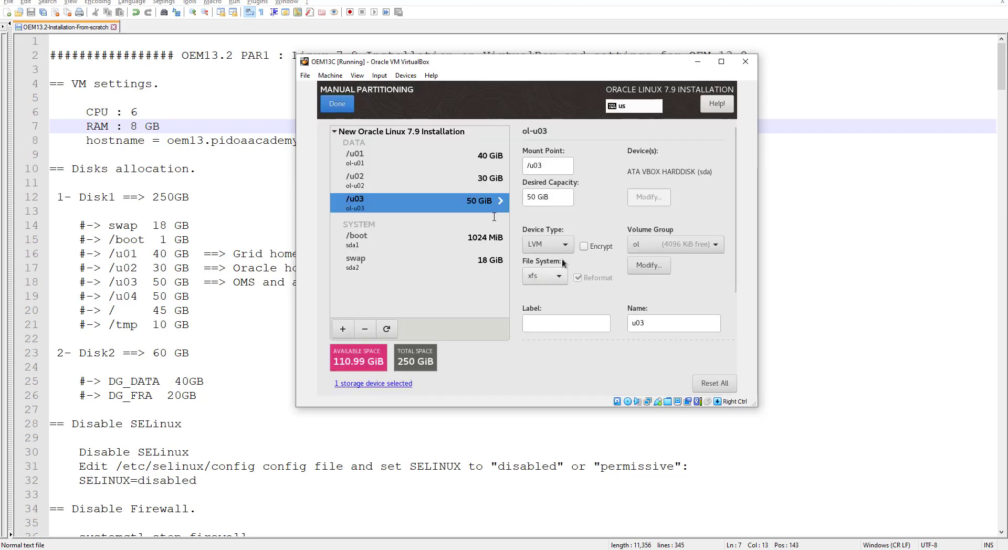
left_click(342, 331)
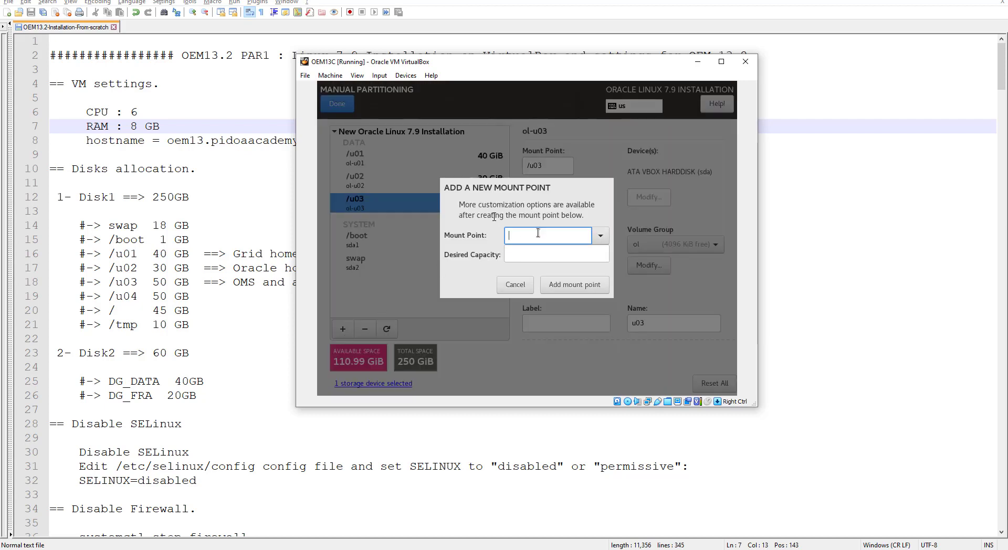
Step: Add a /u04 mount point with 40 GiB capacity
type("U0")
key("BackSpace")
type("/")
key("BackSpace")
type("0")
key("BackSpace")
key("BackSpace")
type("/")
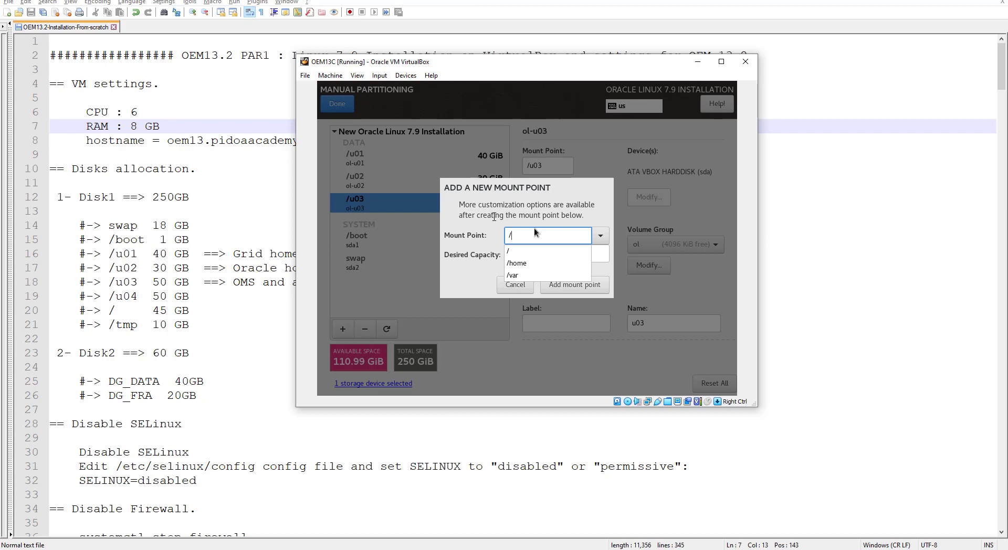
type("u0")
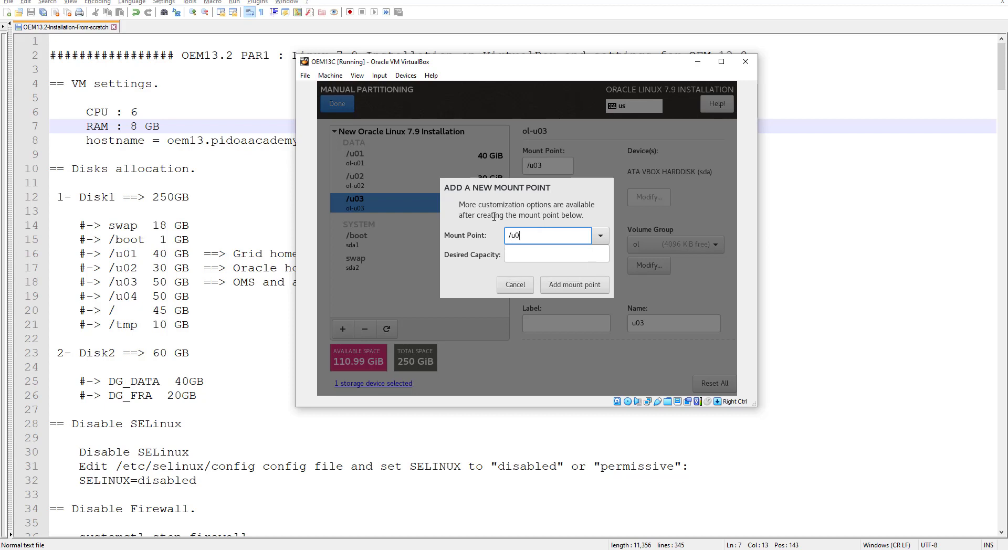
type("4")
left_click(538, 254)
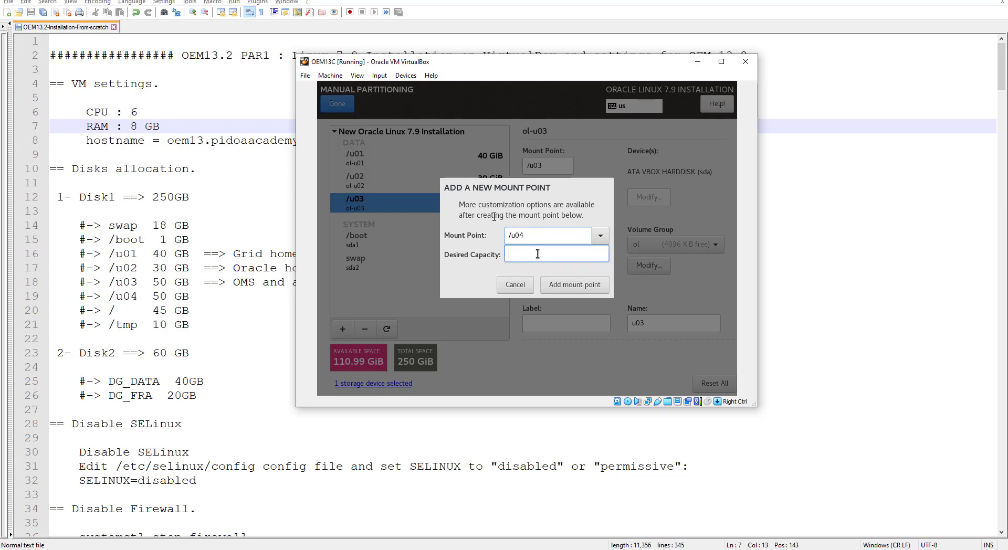
type("40")
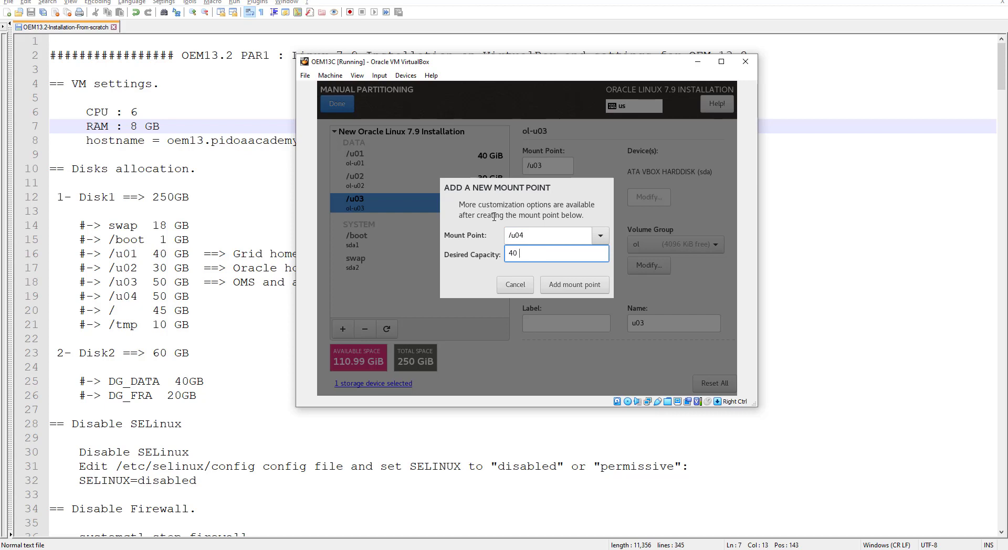
type(" GiB")
left_click(574, 284)
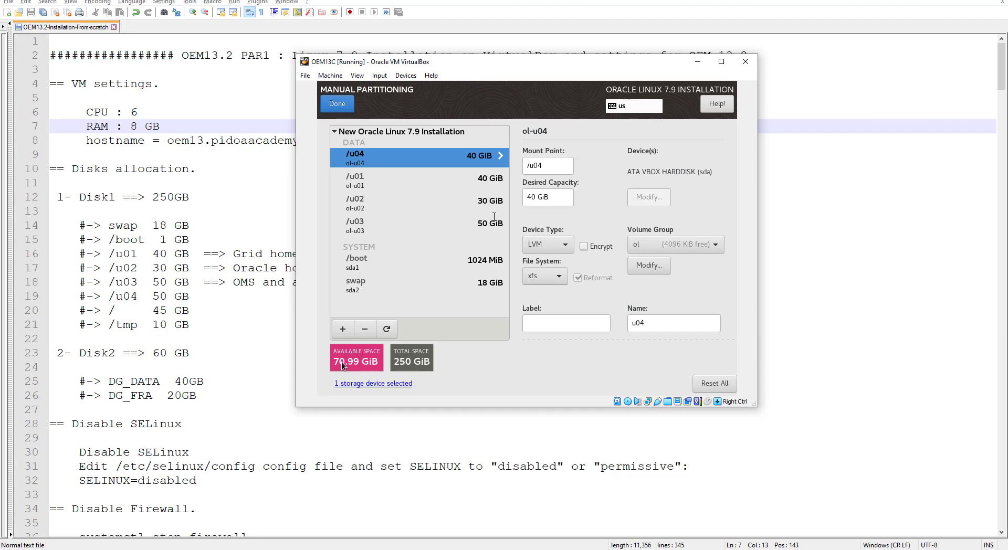
Step: Select /u02 and start editing its desired capacity
left_click(456, 200)
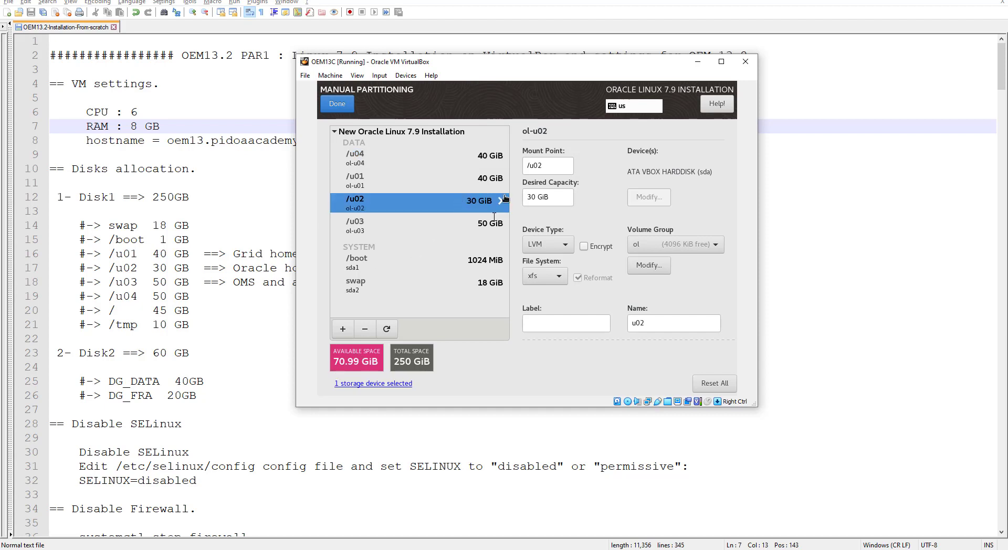
left_click(531, 197)
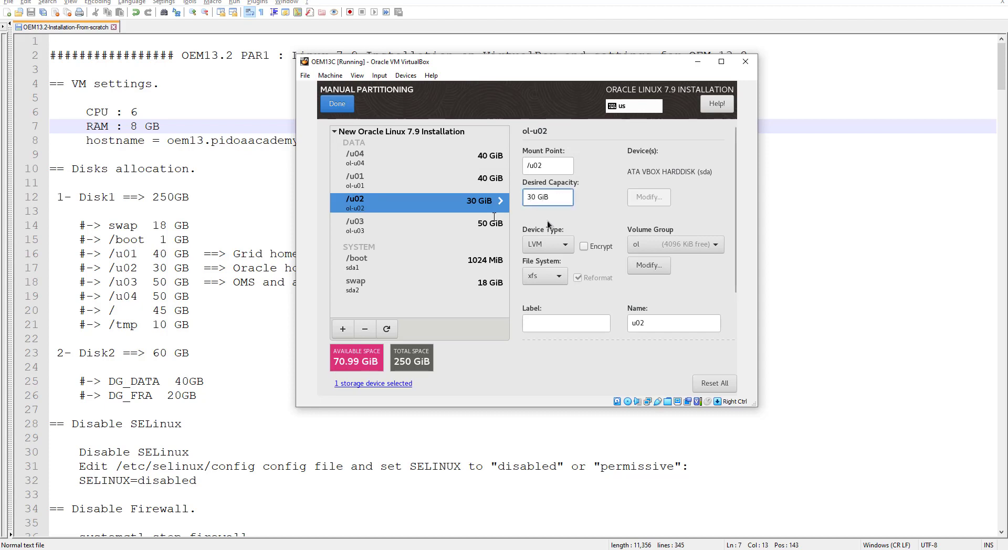
key("BackSpace")
Step: Commit /u02 at 40 GiB and add a /tmp mount point of 10 GiB
left_click(342, 329)
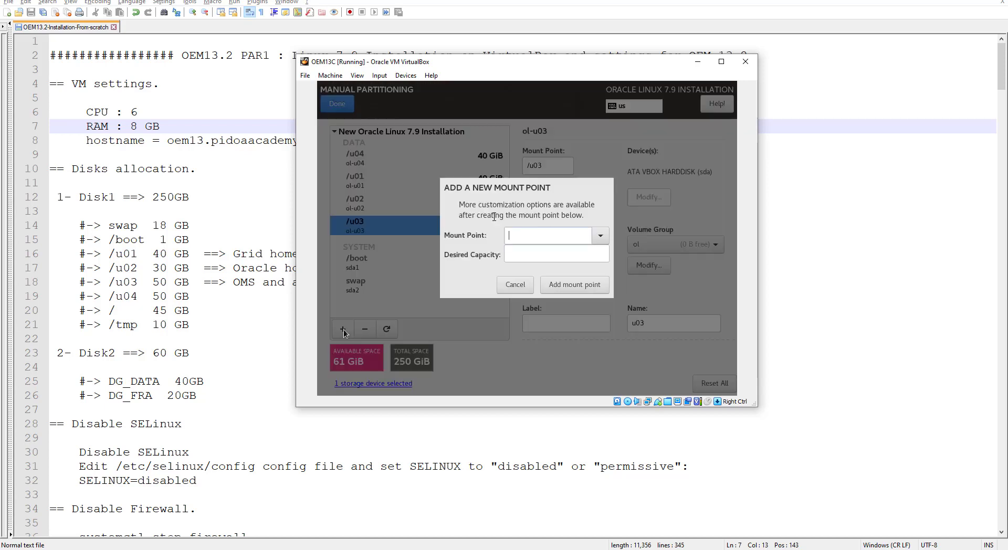
left_click(595, 235)
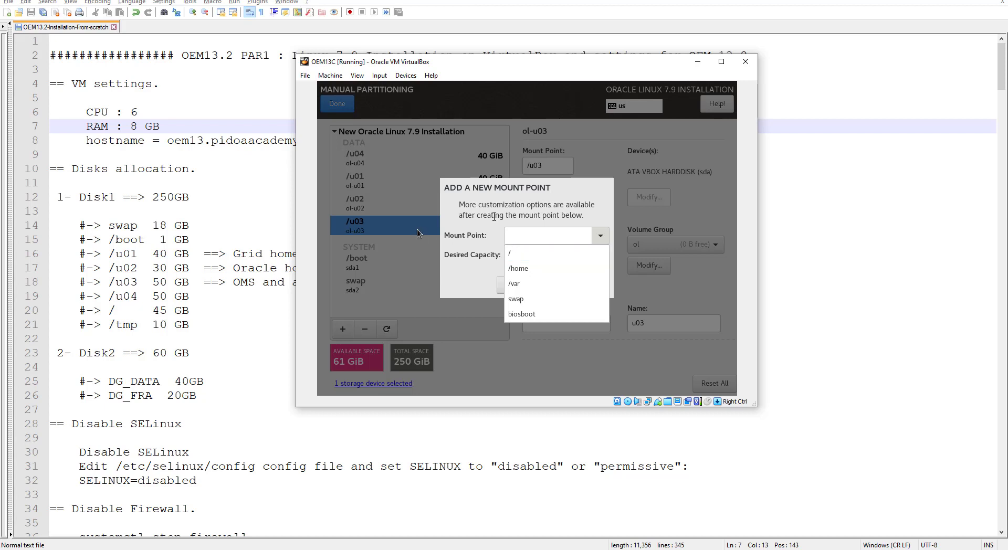
left_click(528, 233)
left_click(527, 233)
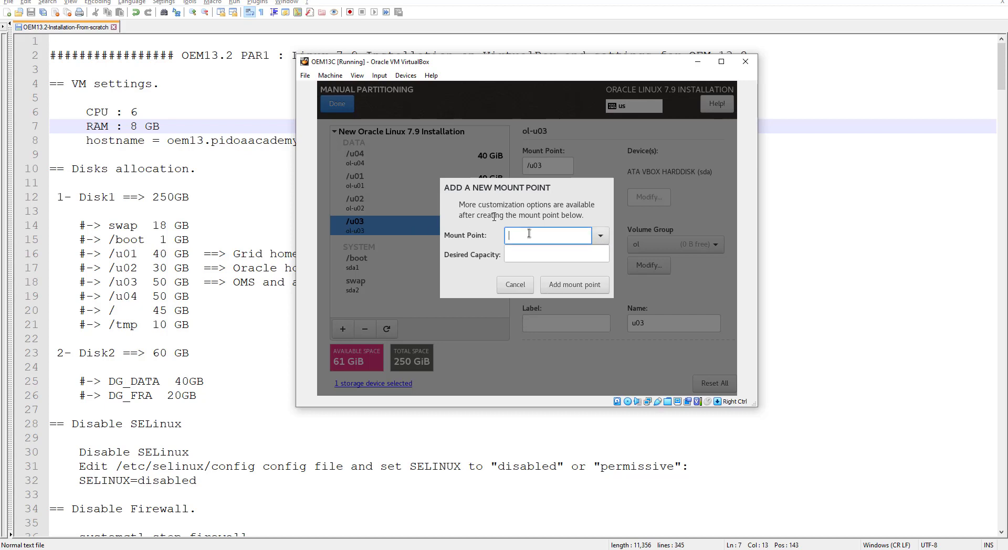
type("/tmp")
left_click(533, 252)
type("10")
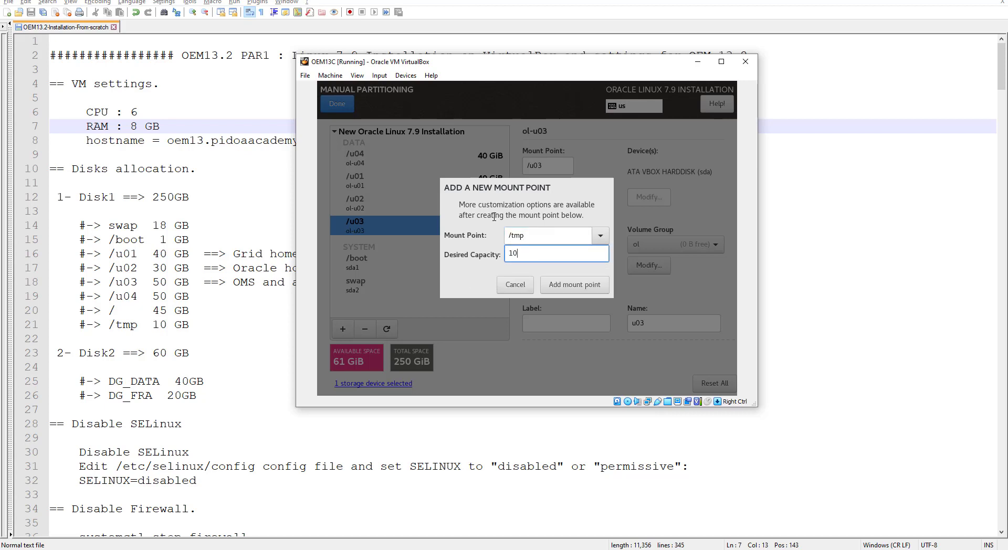
type(" GiB")
left_click(574, 286)
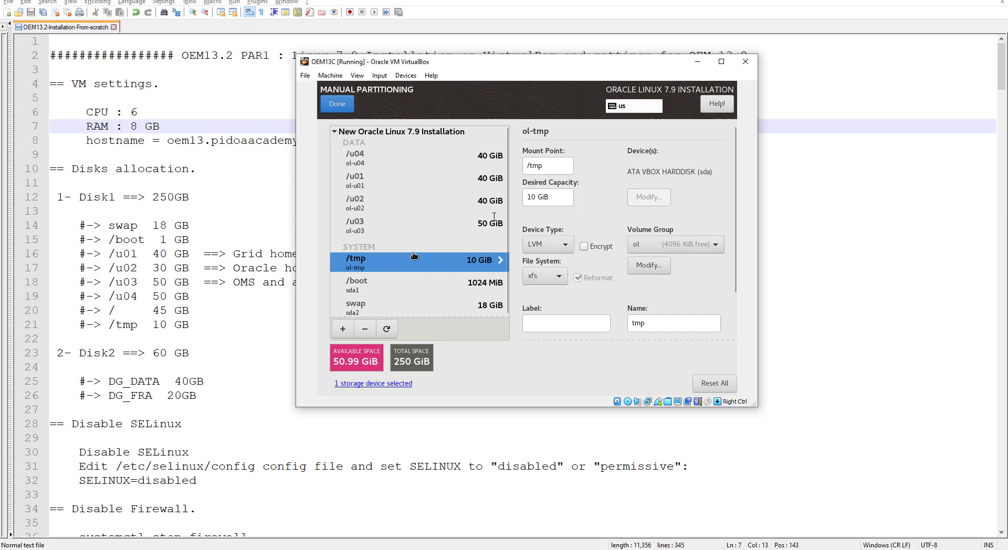
Step: Change the /u02 desired capacity to 35 GiB
left_click(383, 201)
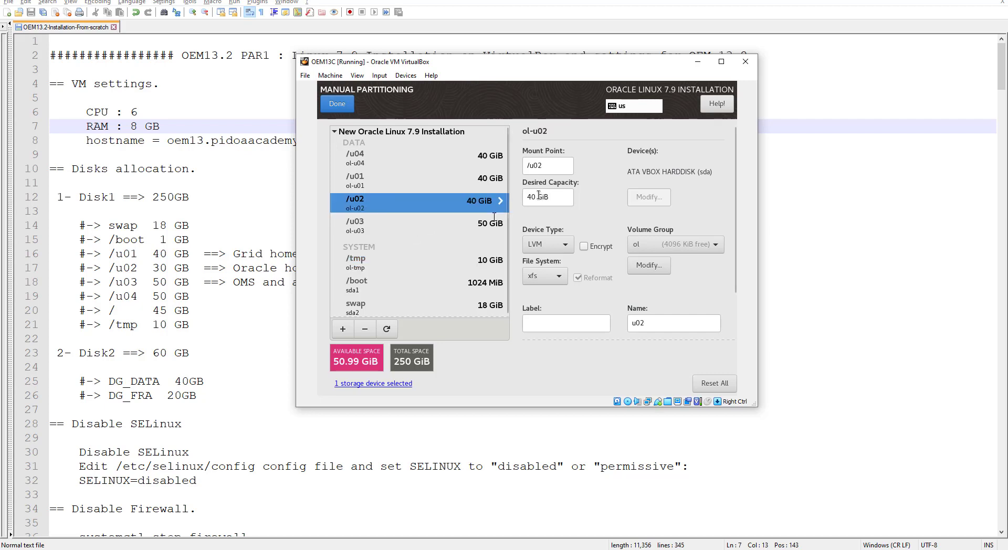
left_click_drag(538, 197, 524, 197)
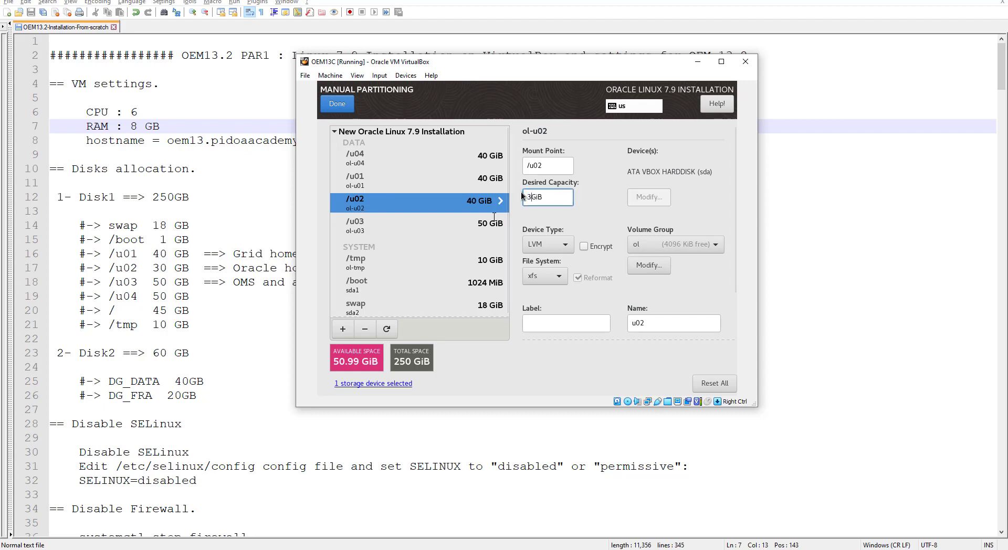
type("35")
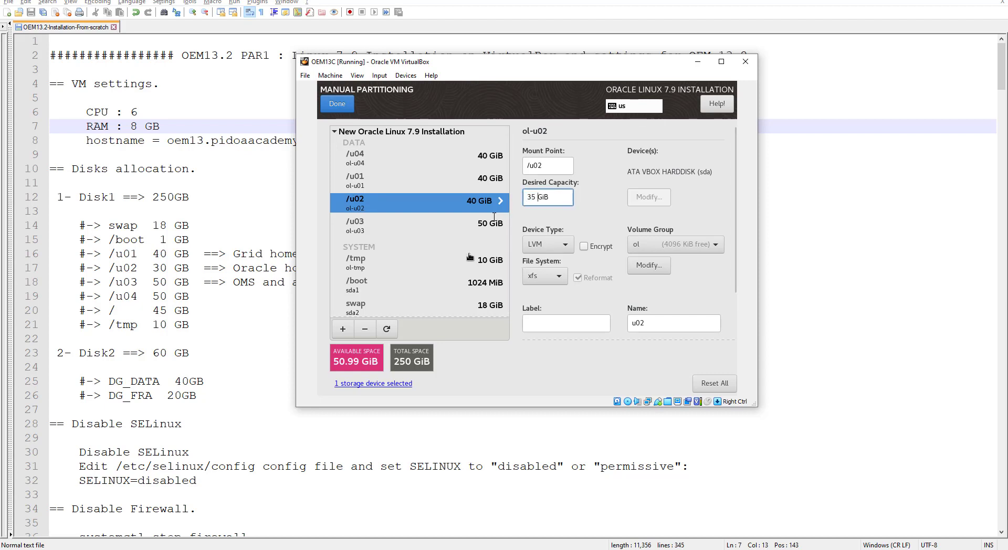
Step: Add the root / mount point with 50 GiB capacity
left_click(342, 330)
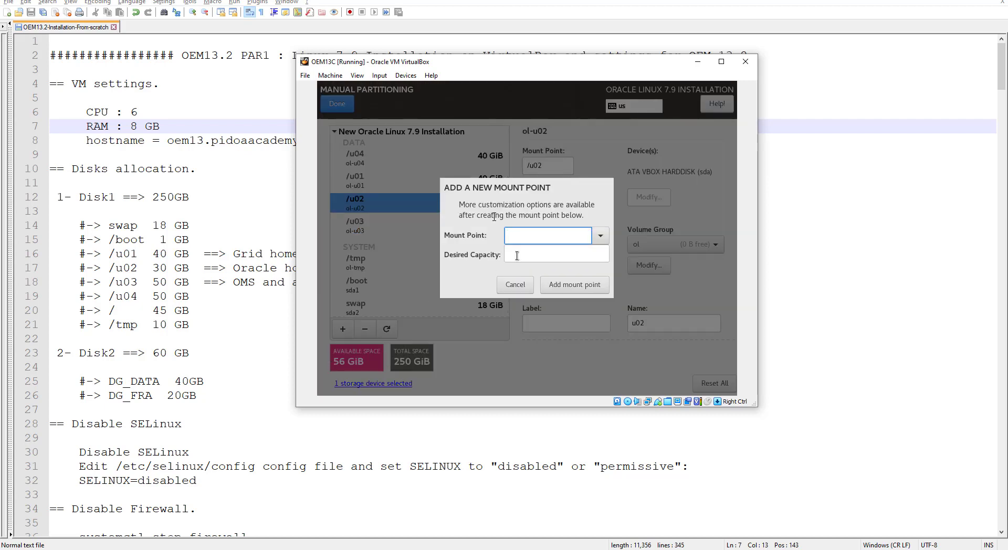
left_click(600, 236)
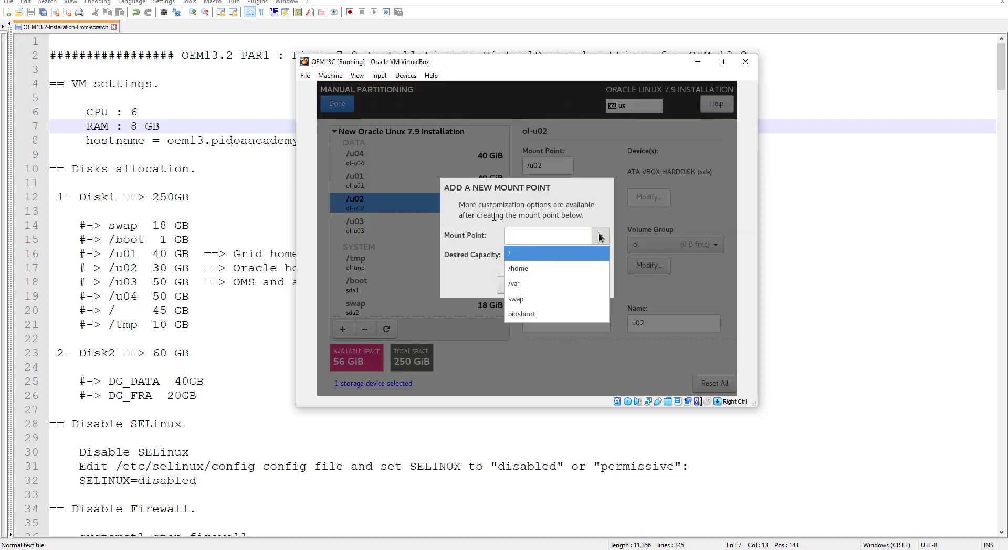
left_click(546, 254)
left_click(517, 256)
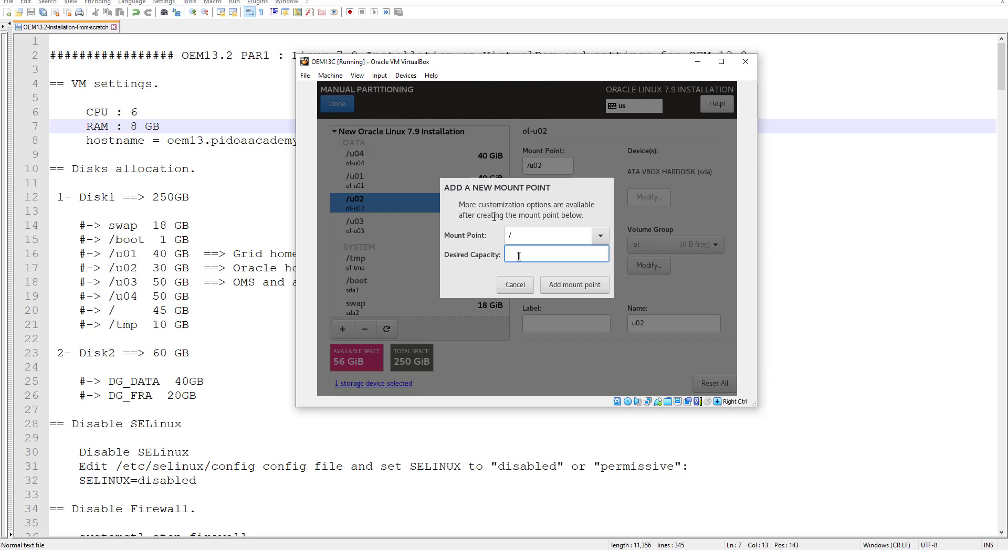
type("50 GiB")
left_click(586, 285)
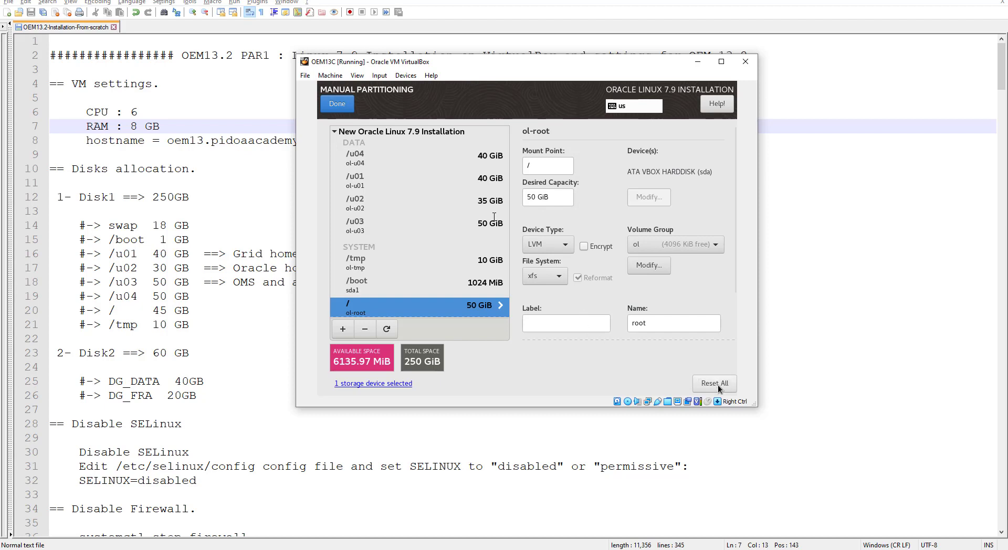
Step: Change the root volume capacity to 55 GiB, keeping the LVM device type
left_click(534, 197)
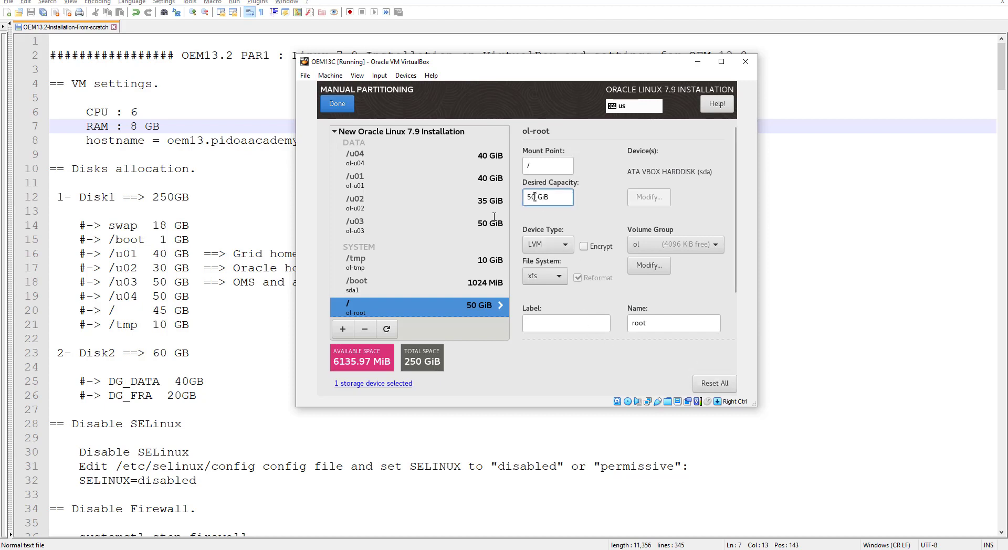
key("BackSpace")
type("5")
left_click(546, 244)
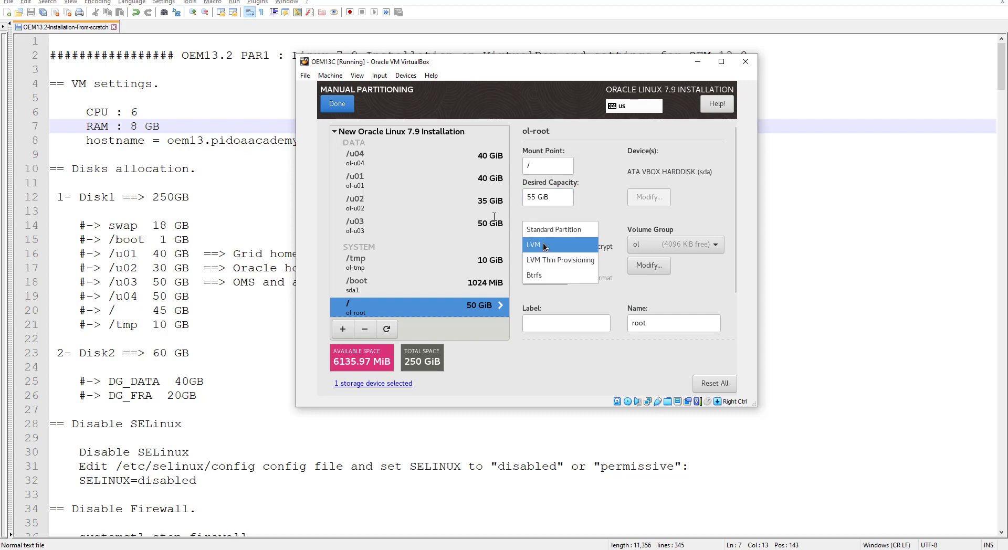
left_click(540, 244)
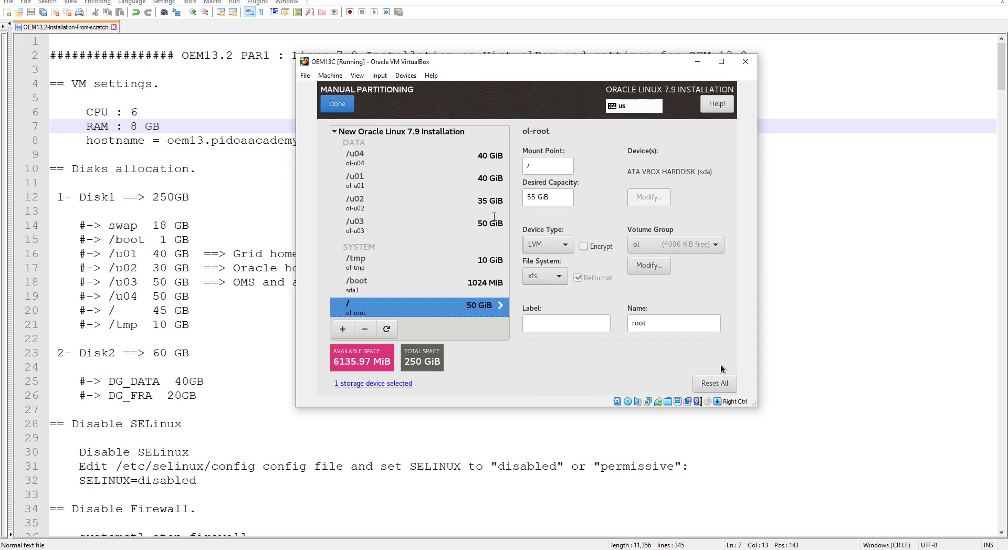
left_click(343, 105)
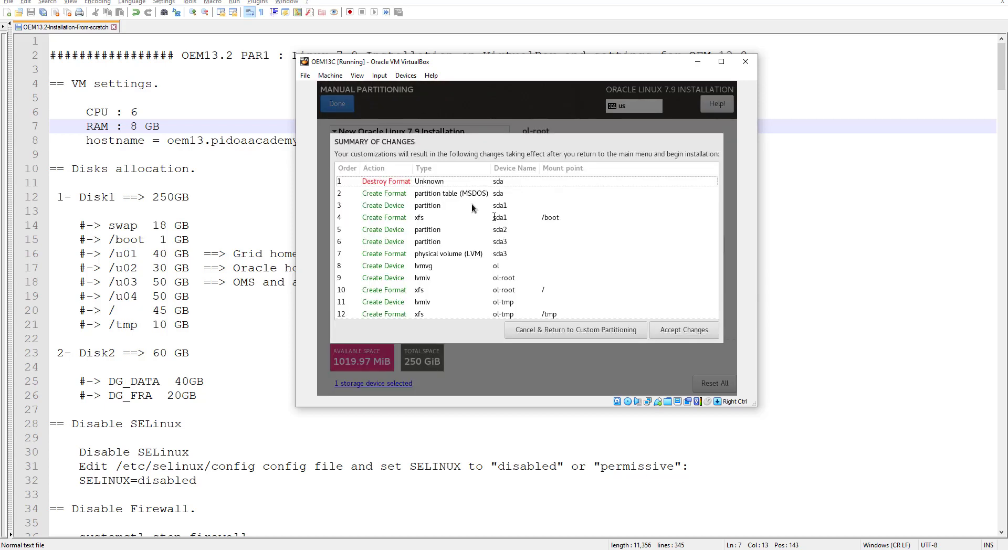
left_click(685, 330)
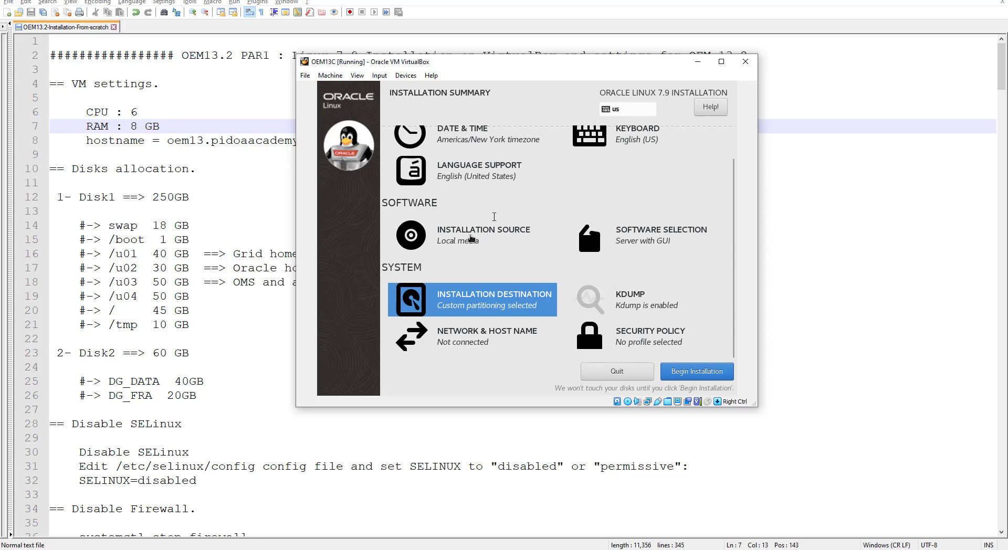
left_click(471, 238)
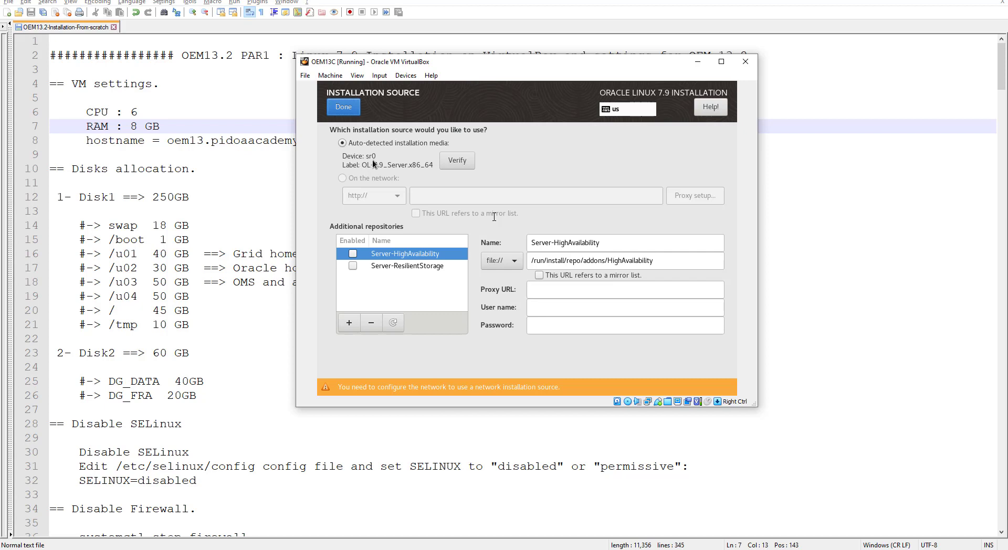
left_click(344, 106)
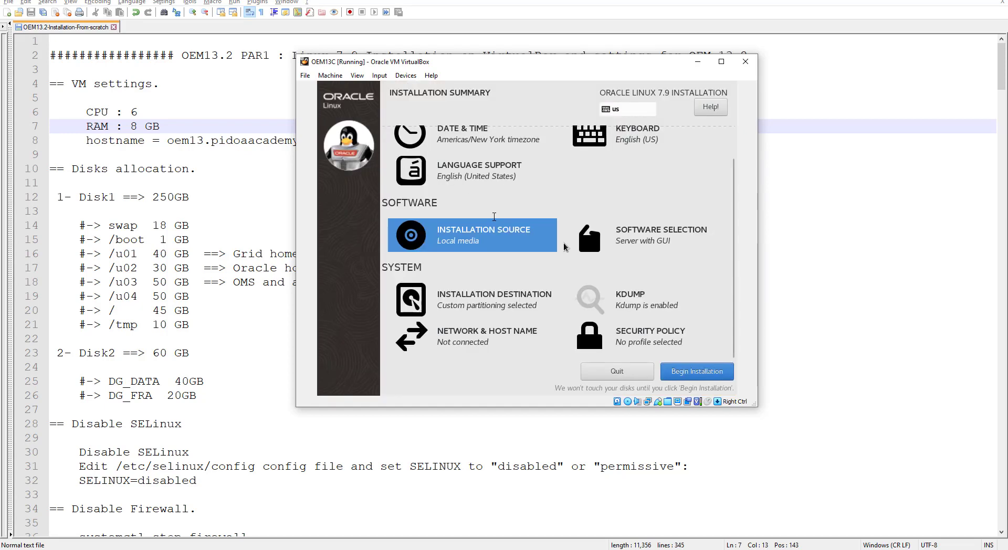
scroll(552, 217, "up", 1)
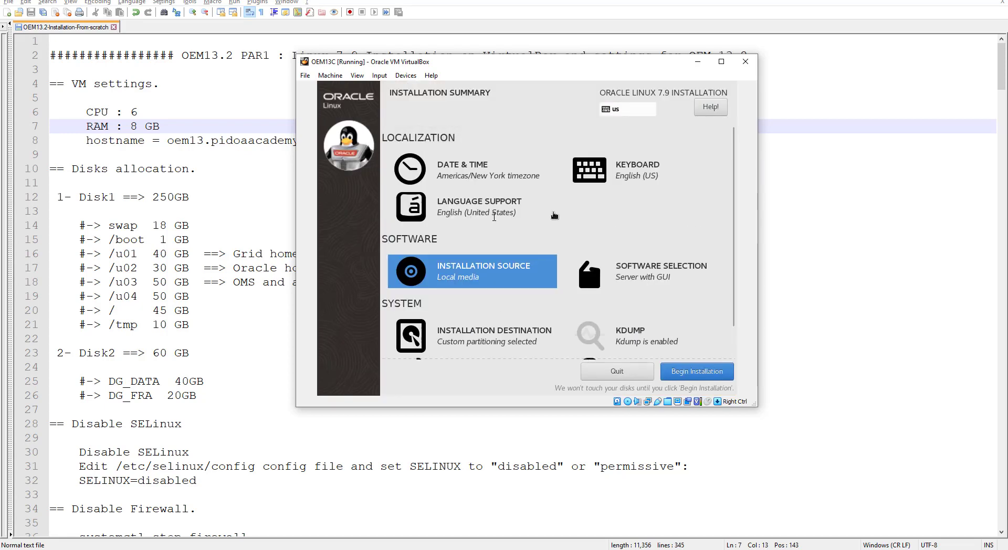
Step: Set the installer's timezone to region Asia, city Qatar
left_click(486, 174)
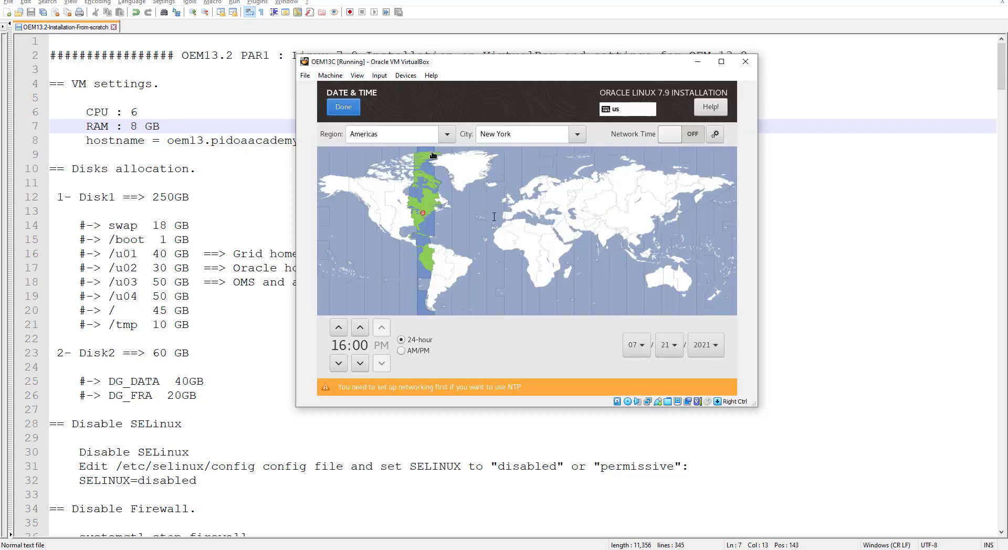
left_click(447, 135)
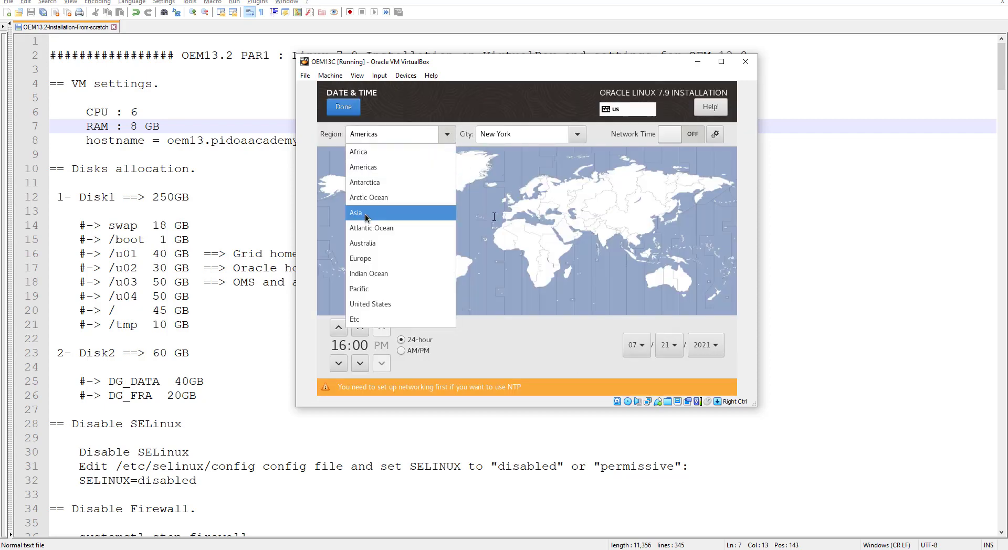
left_click(369, 216)
left_click_drag(498, 135, 438, 131)
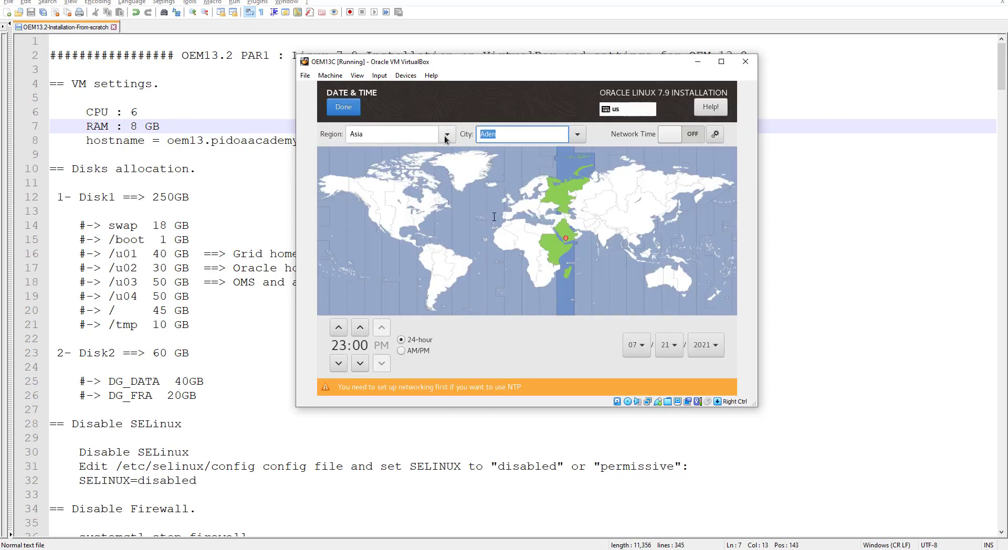
type("Q")
left_click(502, 150)
left_click(347, 109)
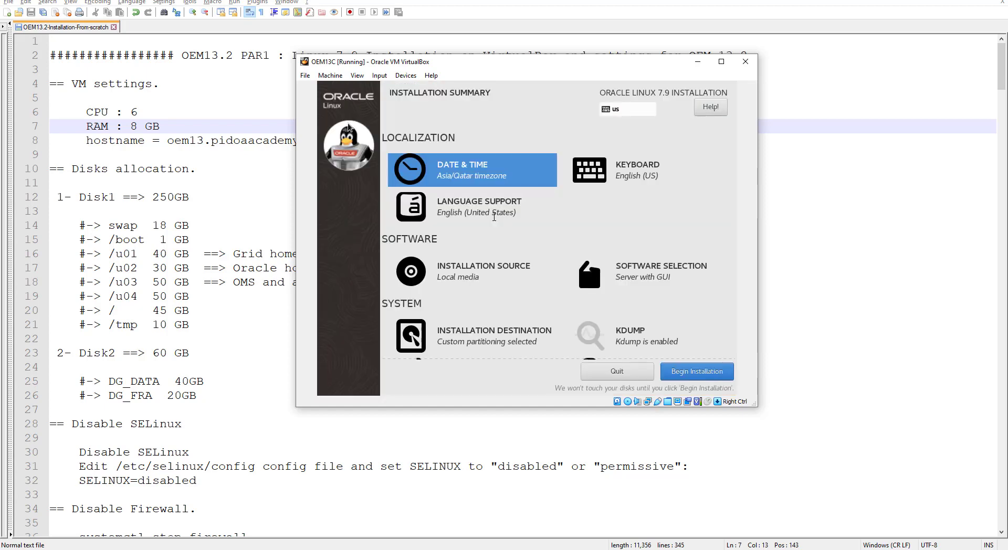
Step: Leave the KDUMP settings unchanged and begin the Oracle Linux installation
scroll(715, 231, "down", 2)
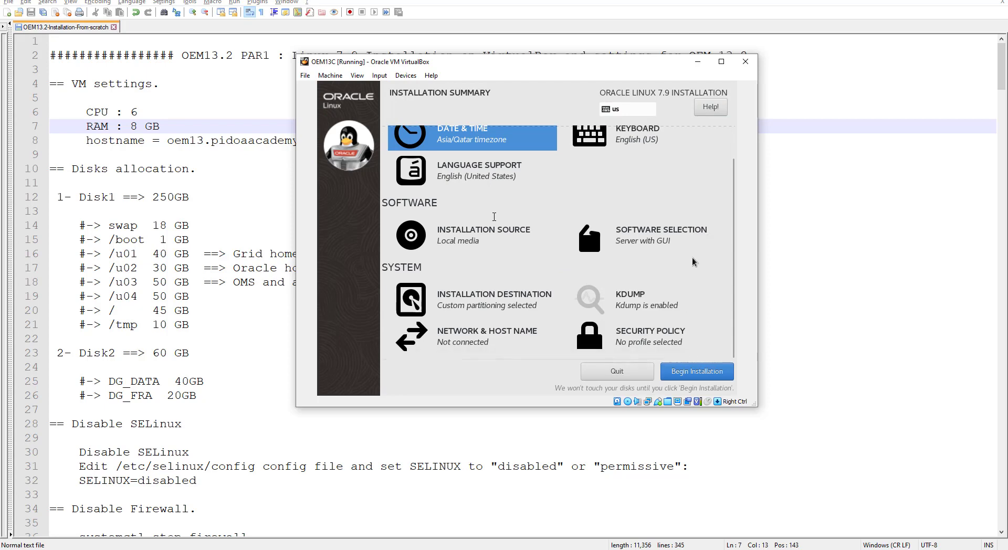
left_click(625, 300)
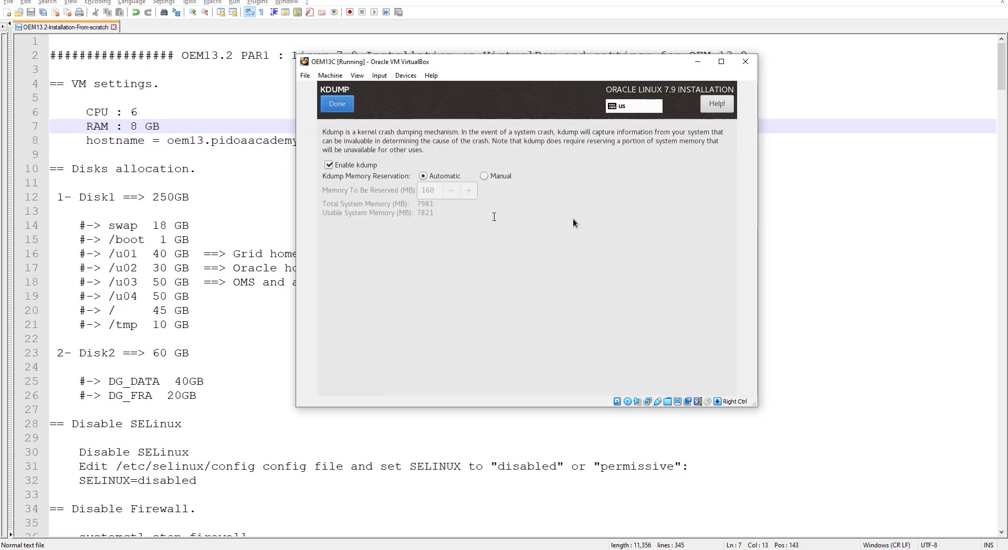
left_click(341, 103)
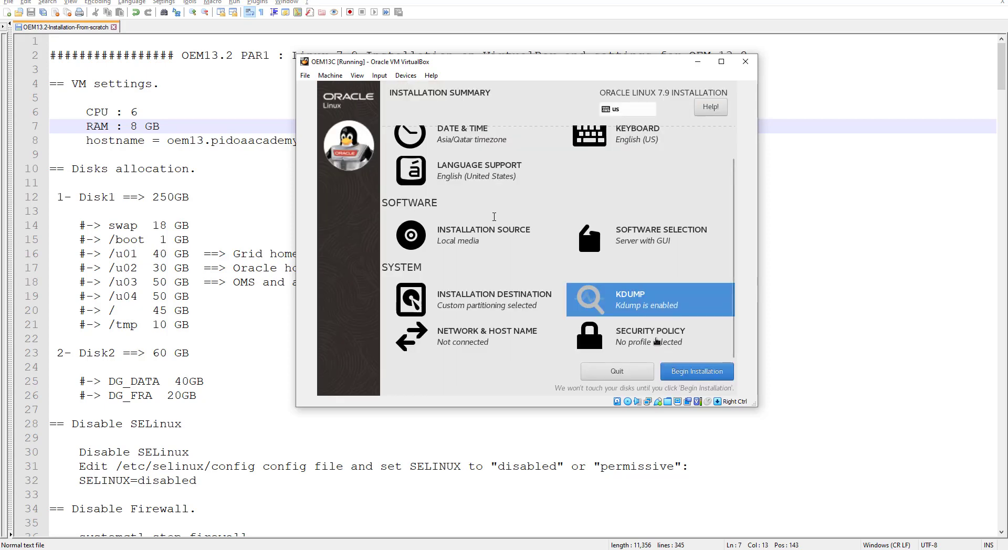
scroll(654, 316, "up", 2)
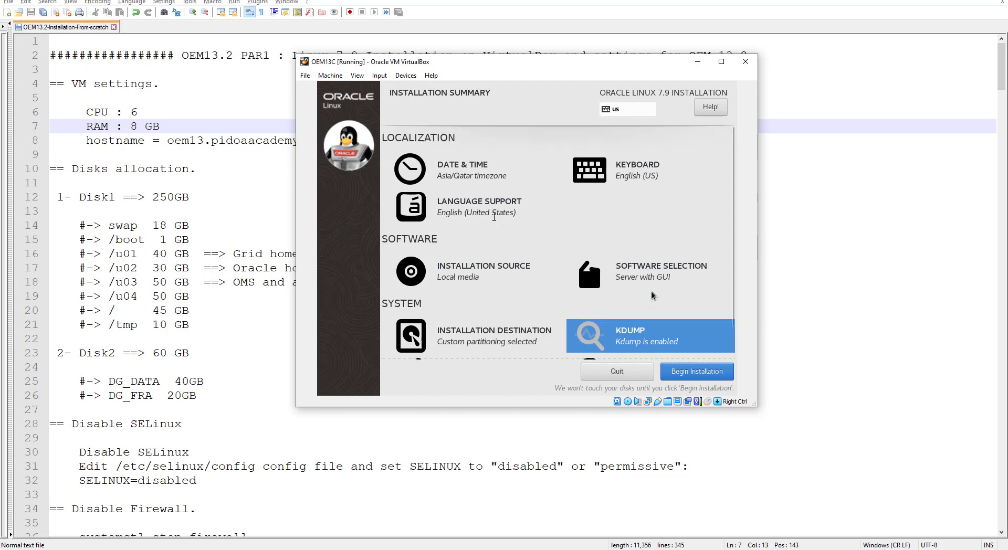
left_click(695, 368)
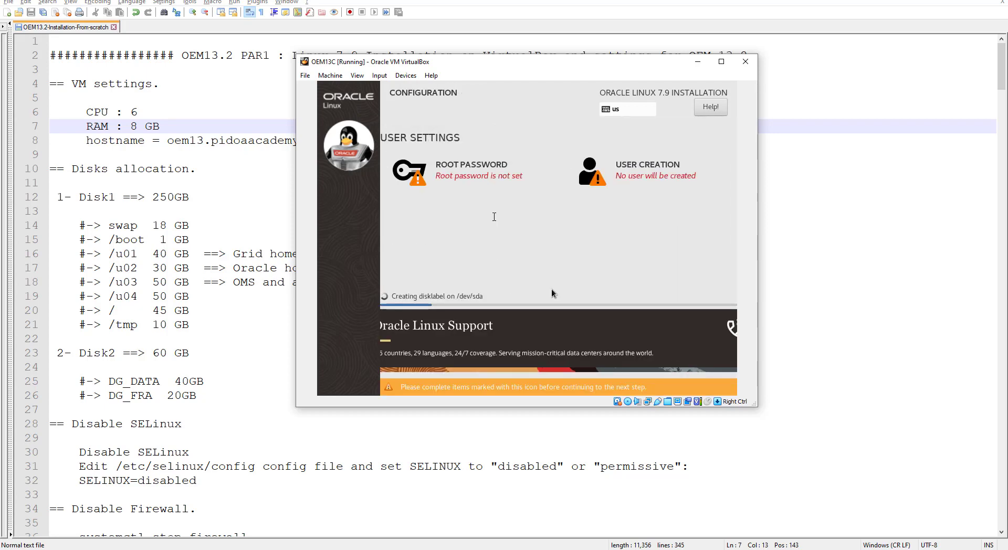
Step: Set and confirm the root password, accepting the weak-password warning
left_click(478, 171)
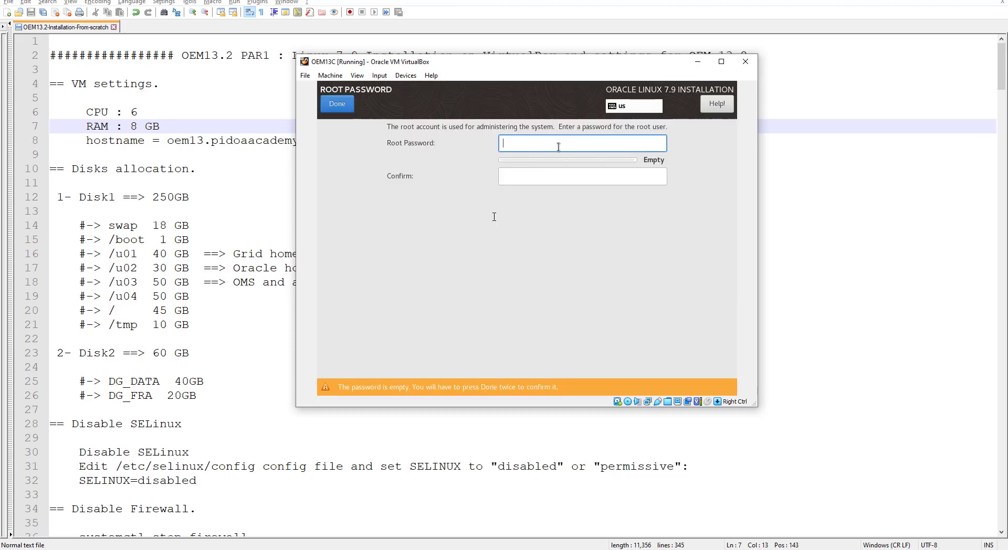
type("****")
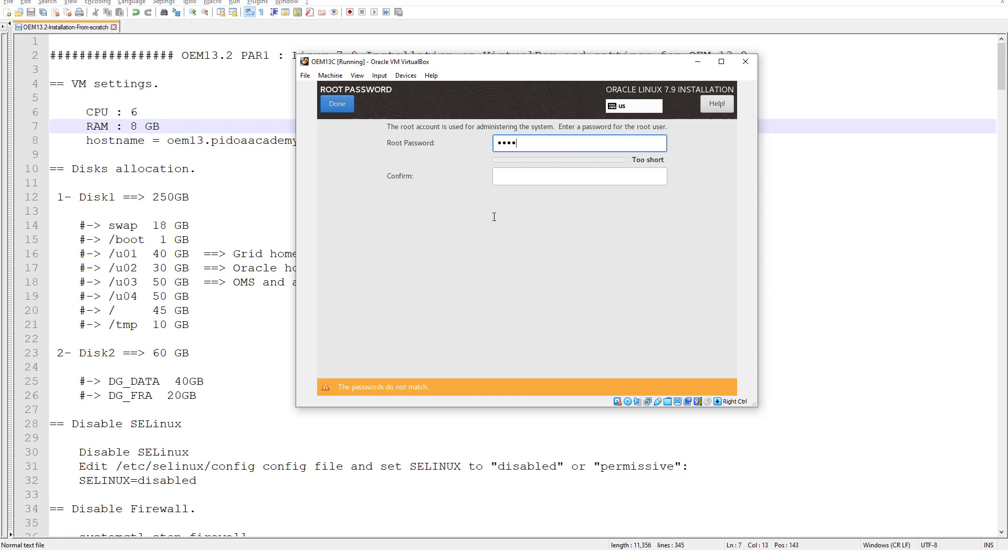
type("****")
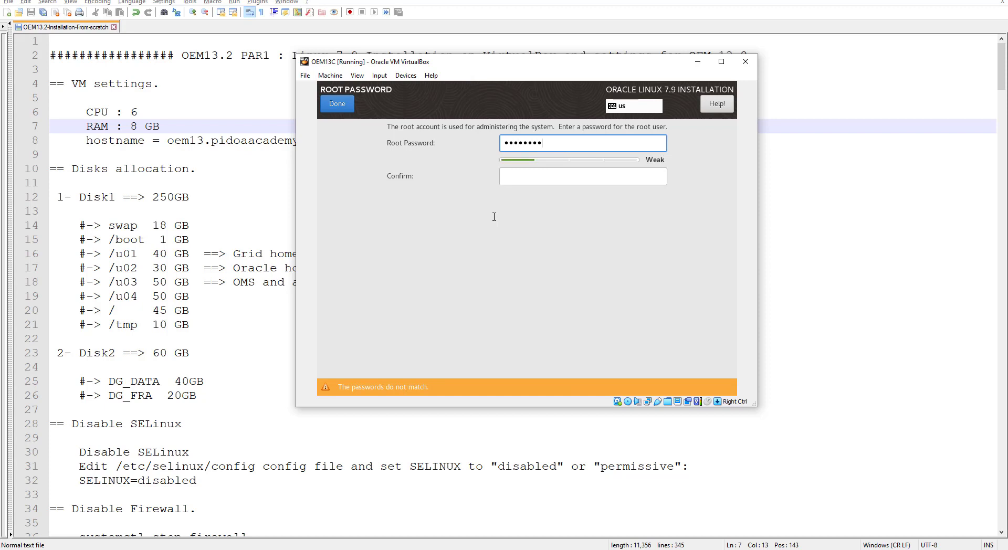
key("Tab")
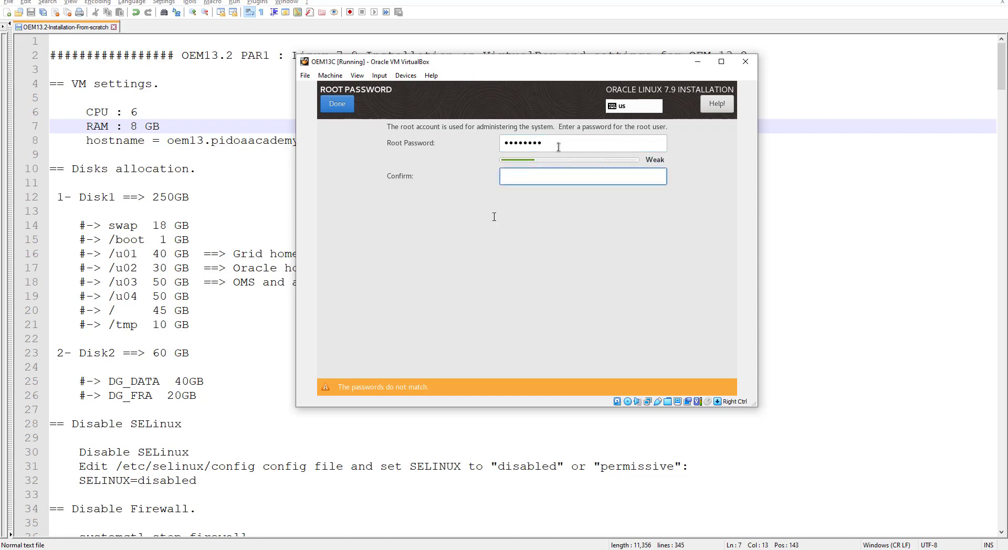
type("********")
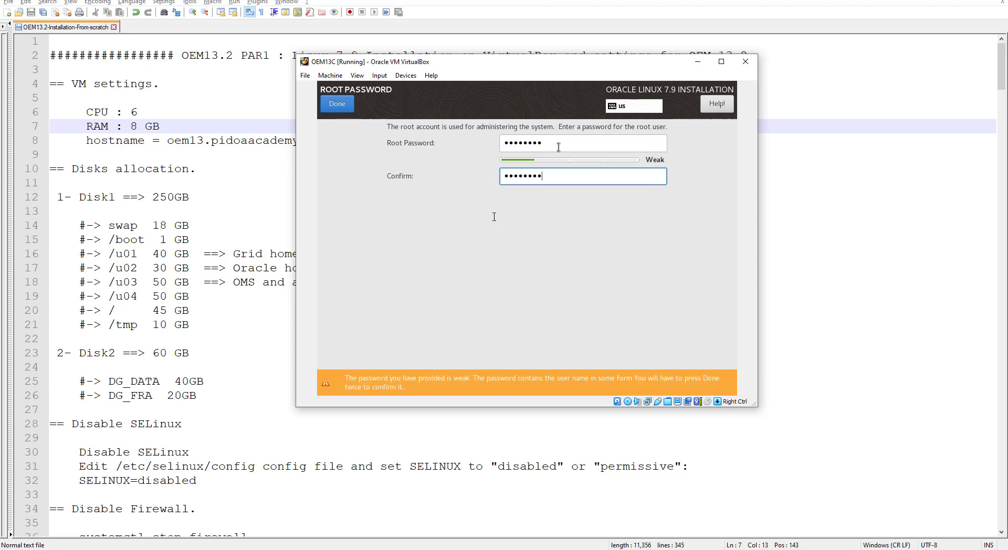
left_click(346, 109)
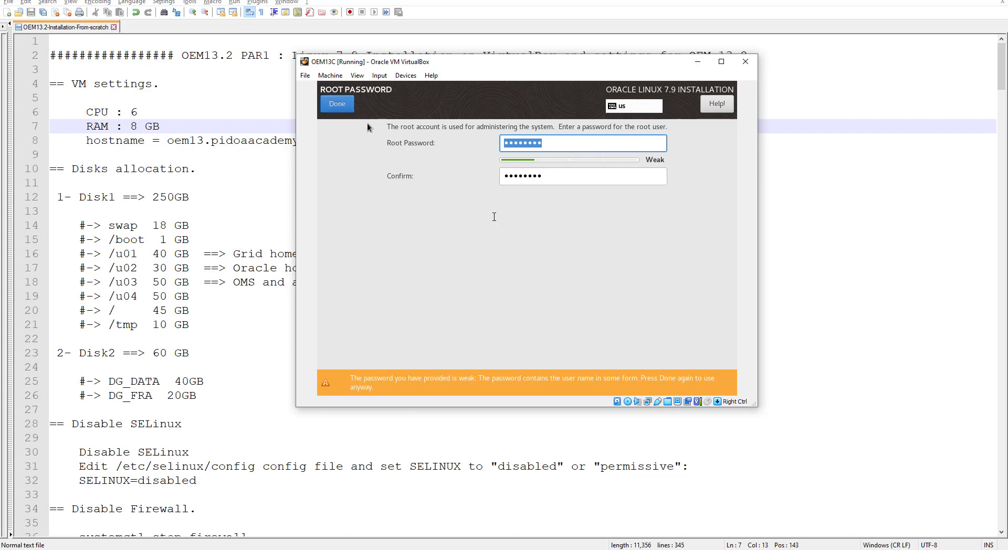
left_click(342, 105)
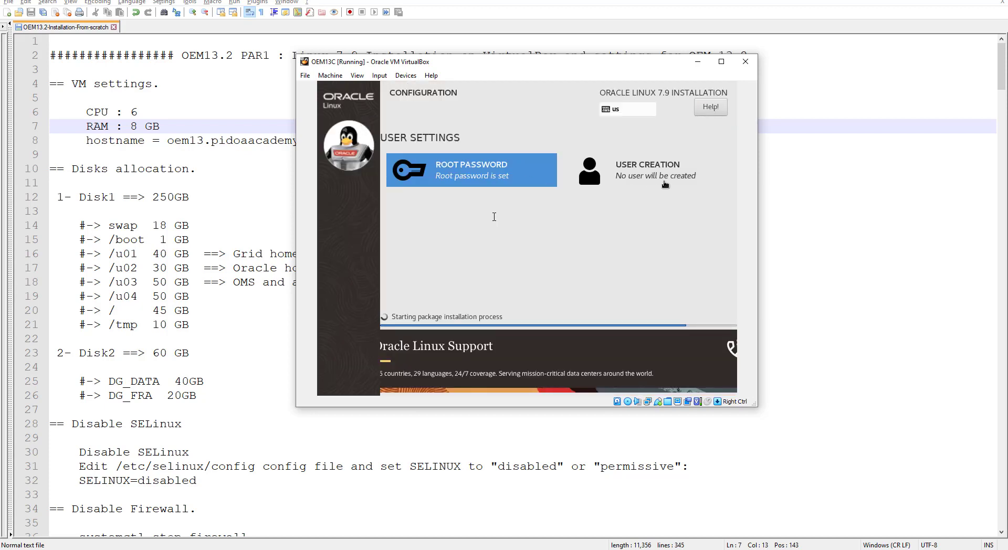
Step: Create a regular user with its full name, user name and password, accepting the short-password warning
left_click(660, 172)
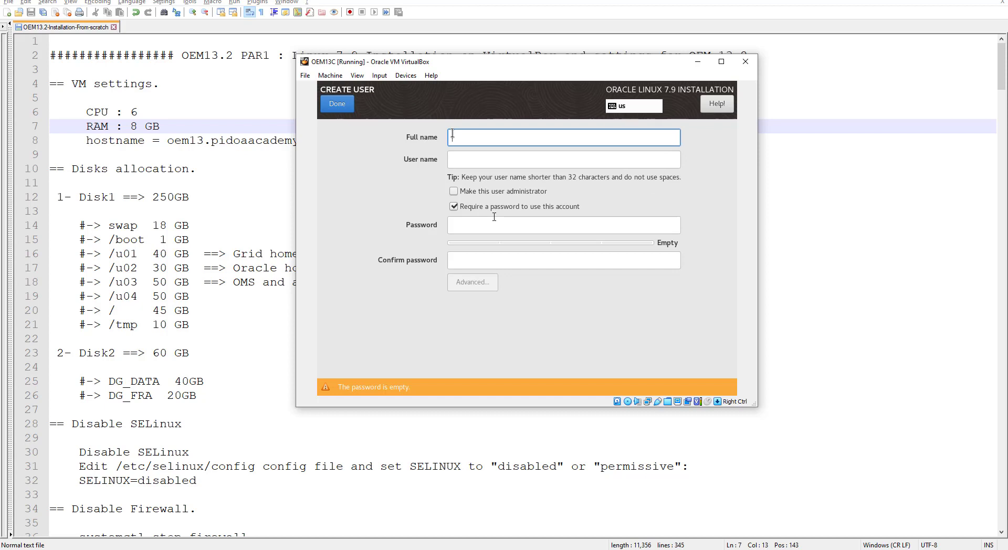
key("Tab")
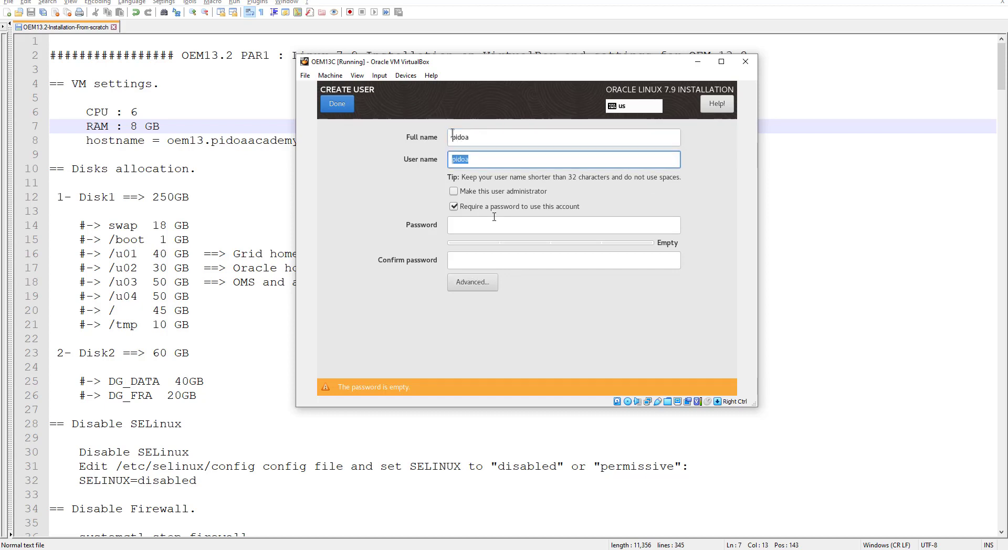
key("Tab")
key("Tab")
key("Tab")
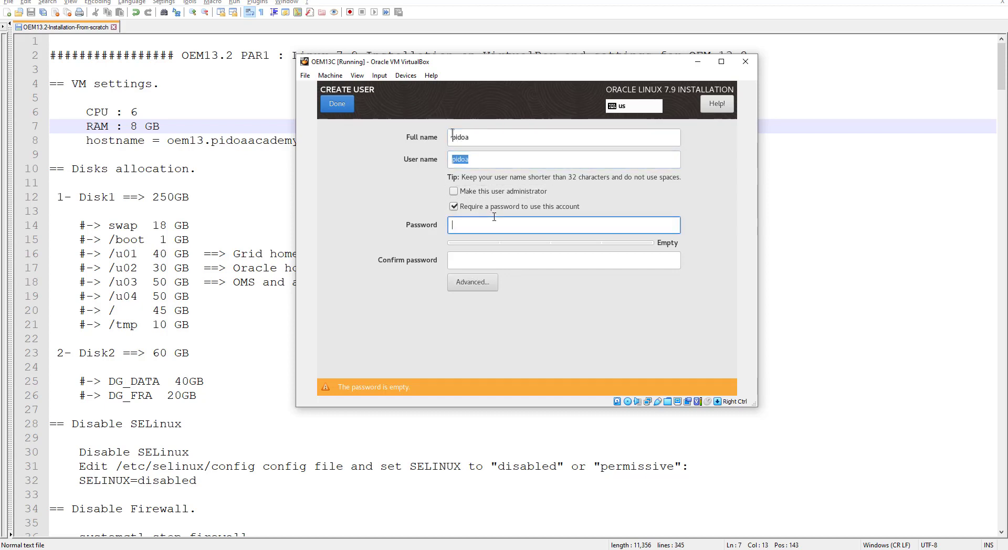
key("Tab")
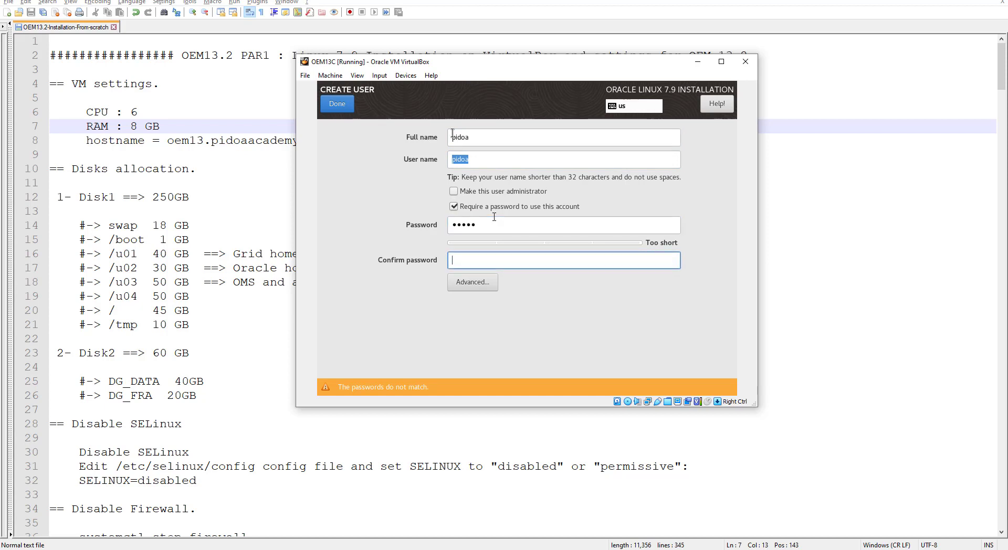
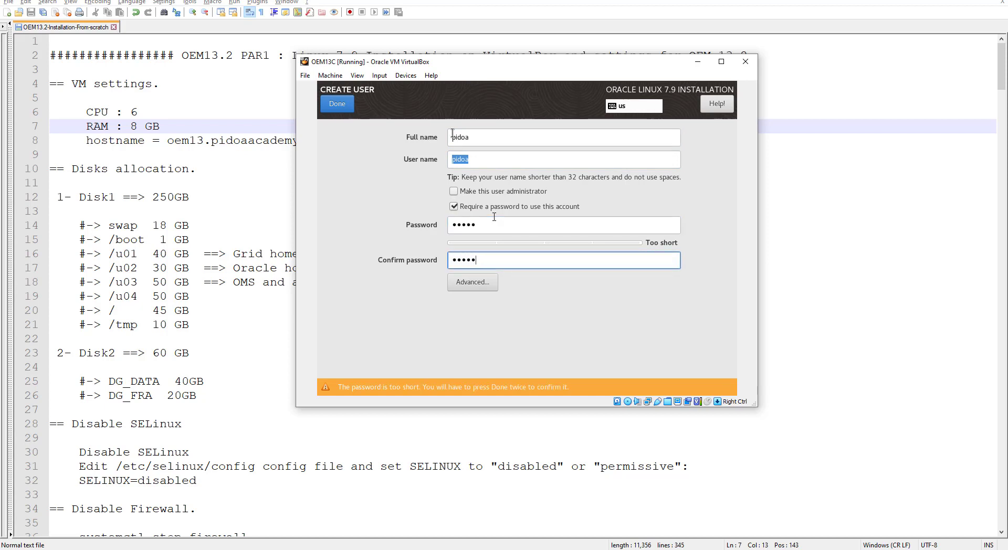
left_click(337, 104)
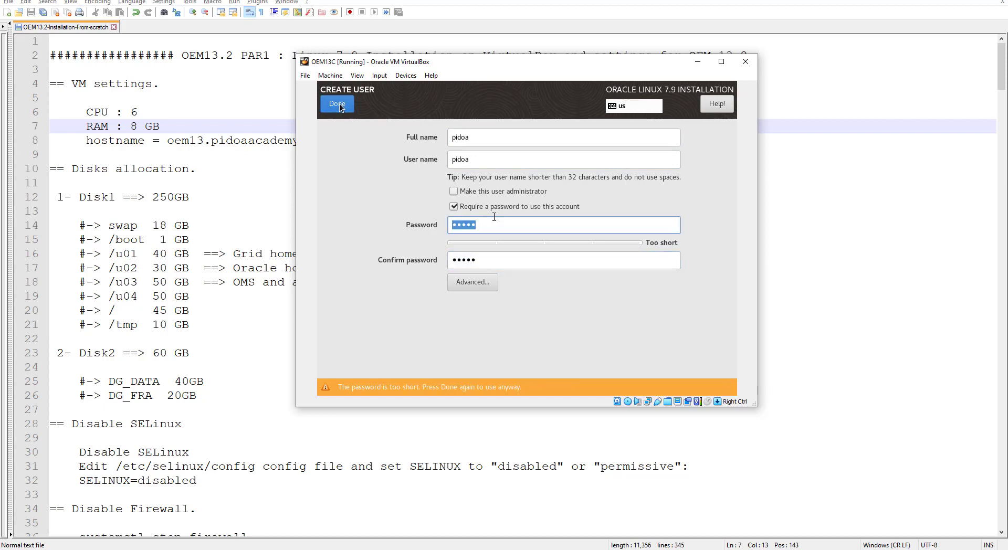
left_click(339, 103)
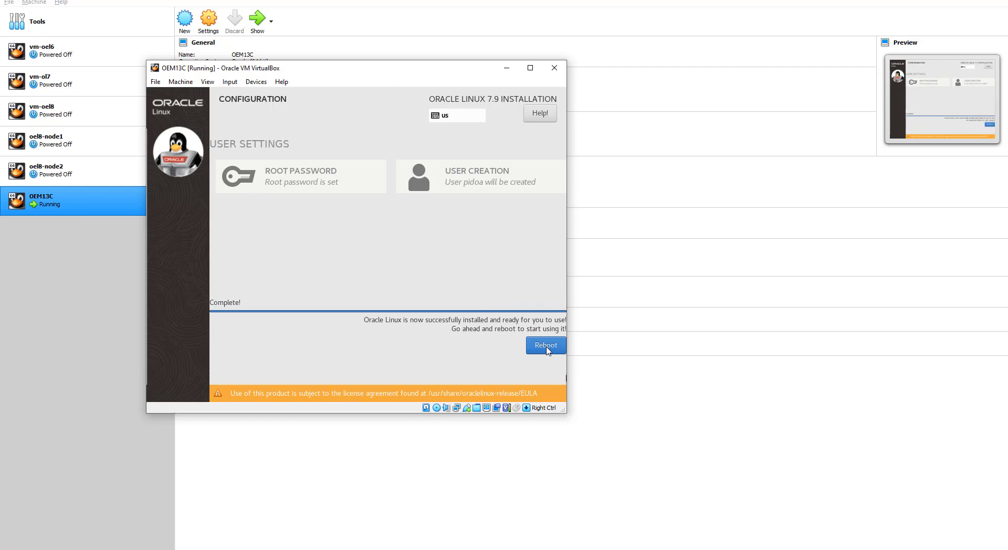
Step: Reboot the VM into the newly installed Oracle Linux system
left_click(546, 346)
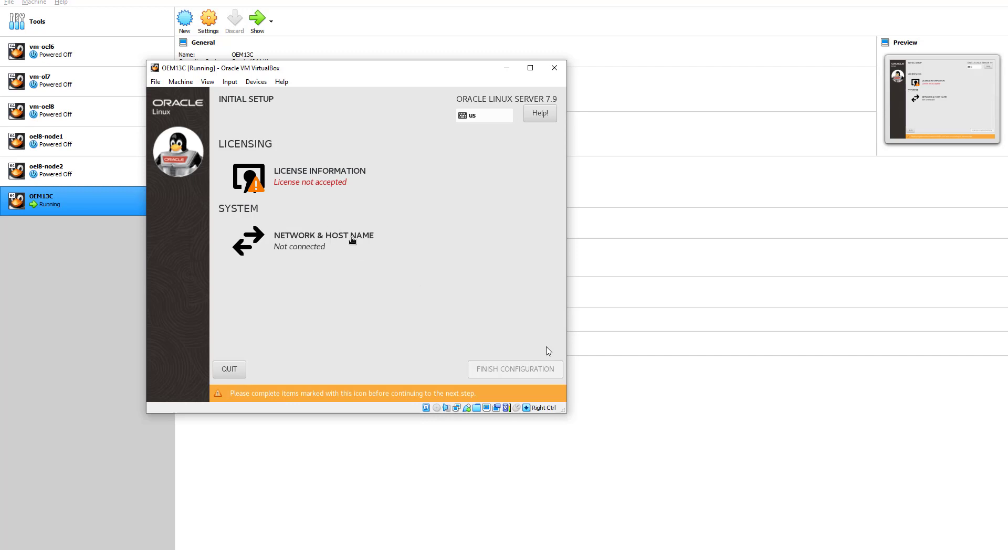
Step: Accept the Oracle Linux license agreement and go to Network & Host Name
left_click(300, 171)
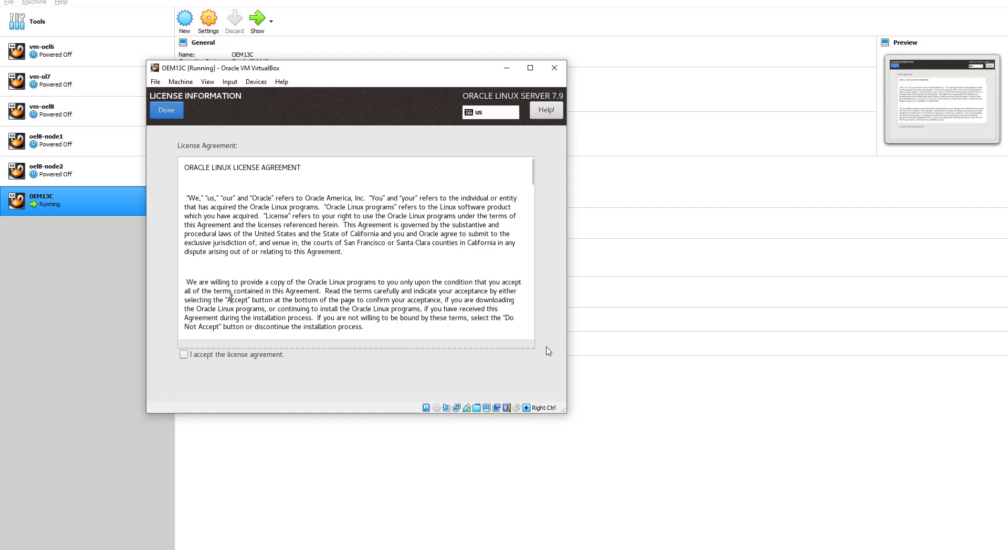
left_click(184, 354)
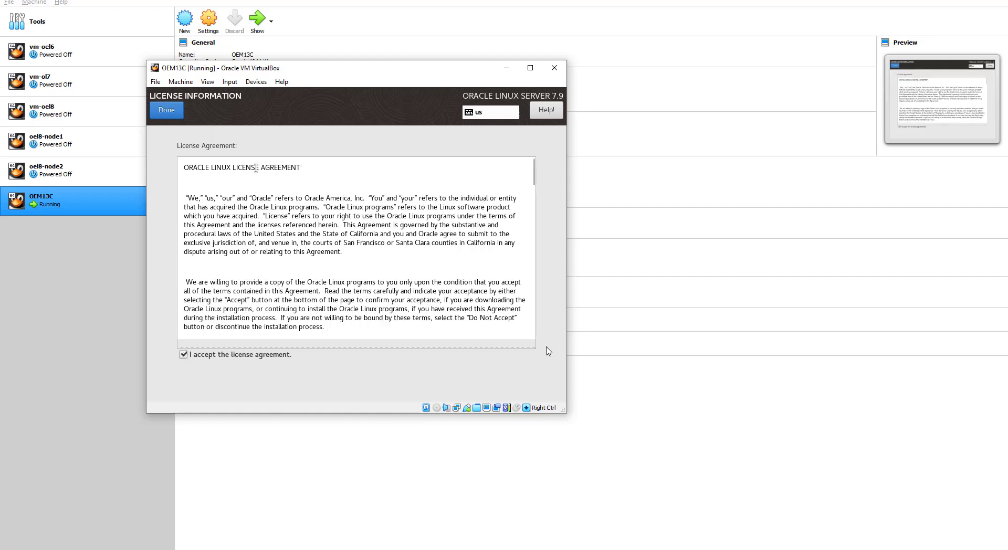
left_click(164, 113)
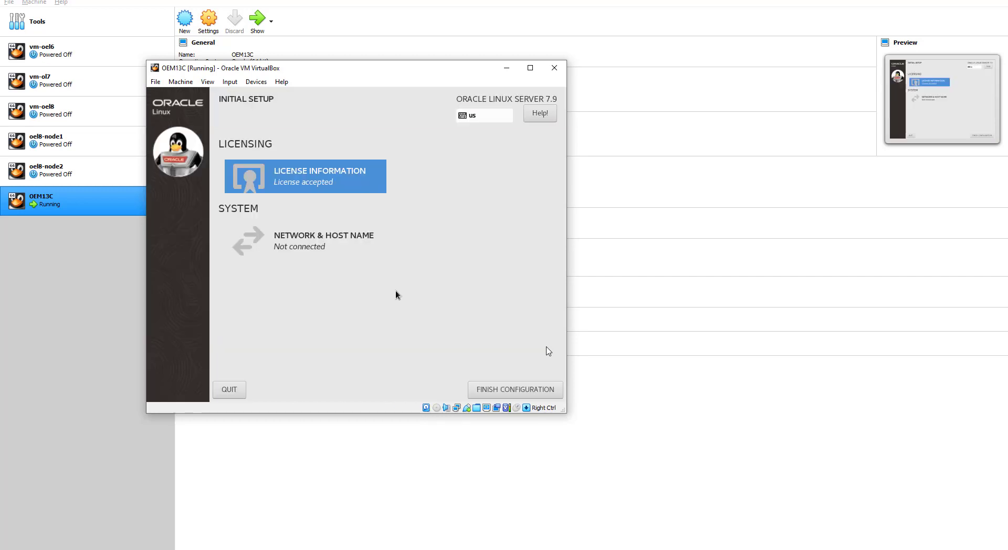
left_click(366, 245)
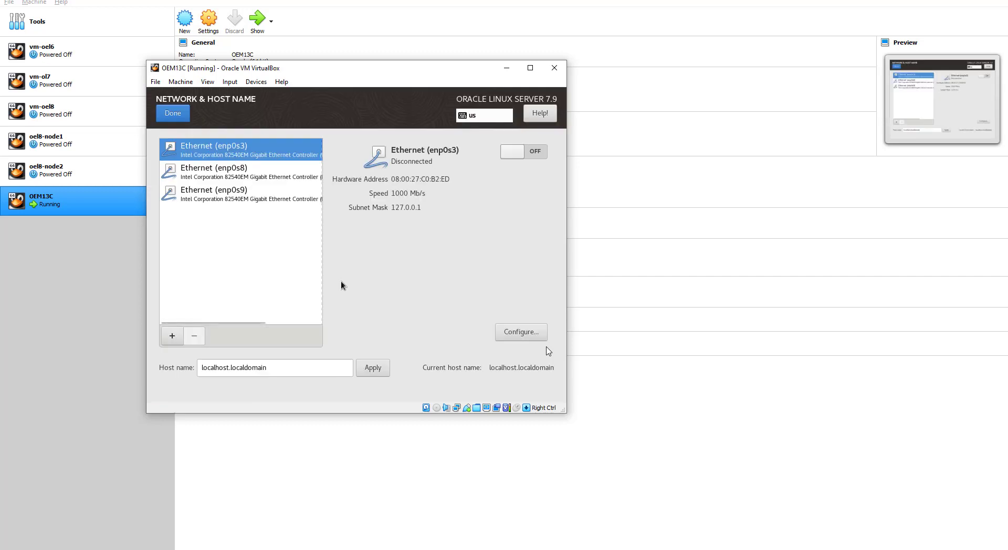
Step: Set the guest's host name to oem13c.pidoaacademy.com
triple_click(273, 368)
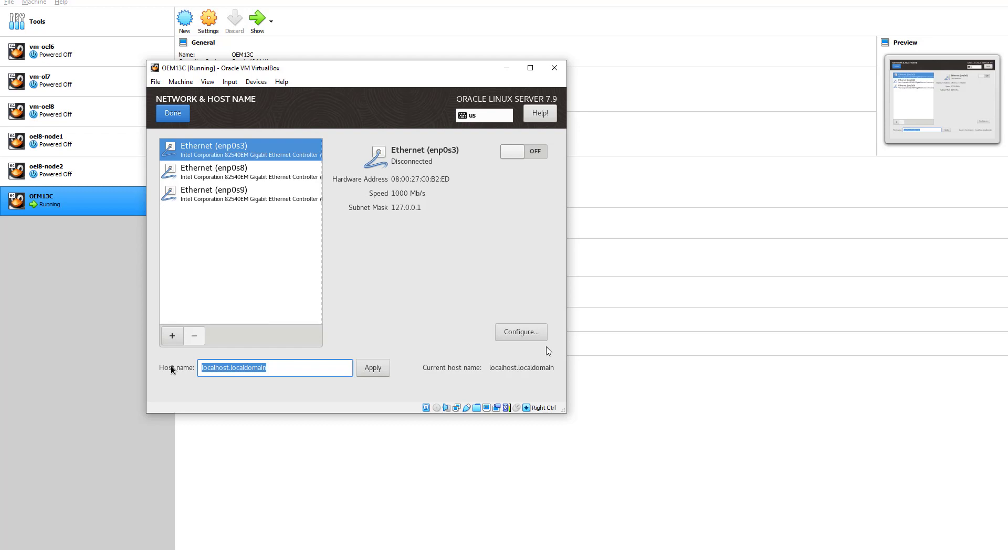
type("oem")
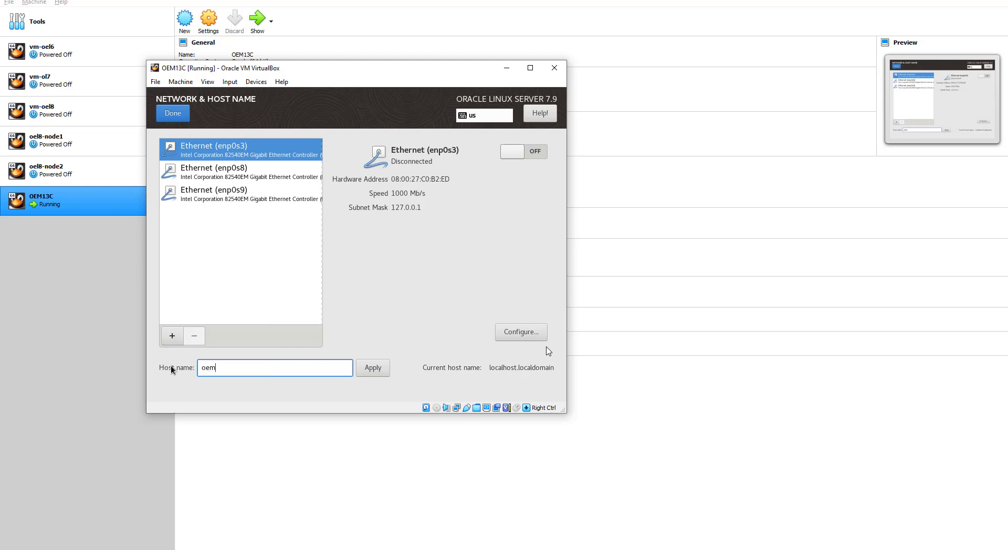
type("13c")
type(".pl")
type("doa")
type("academy")
type(".com")
left_click(380, 369)
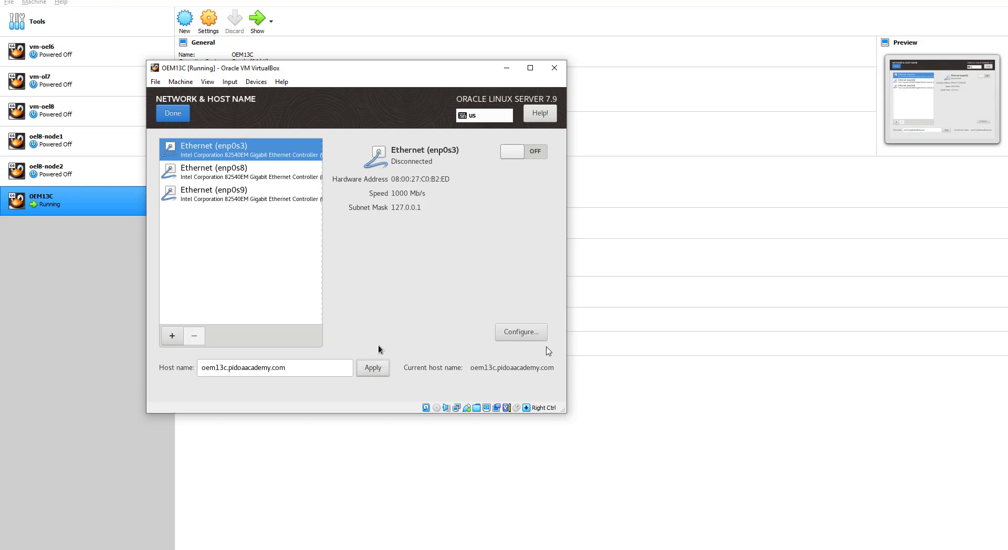
Step: Switch on the enp0s3, enp0s8 and enp0s9 Ethernet connections
left_click(234, 173)
left_click(227, 149)
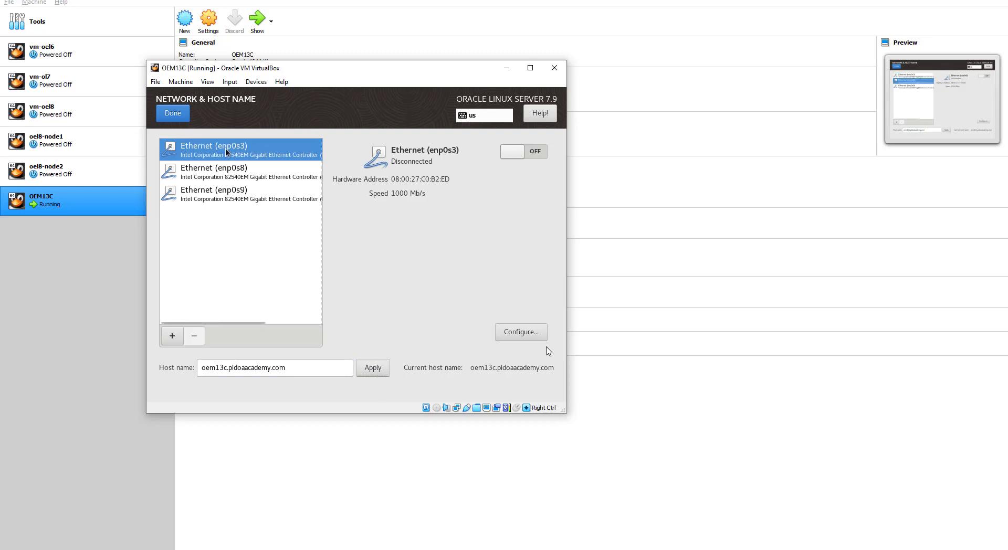
left_click(541, 151)
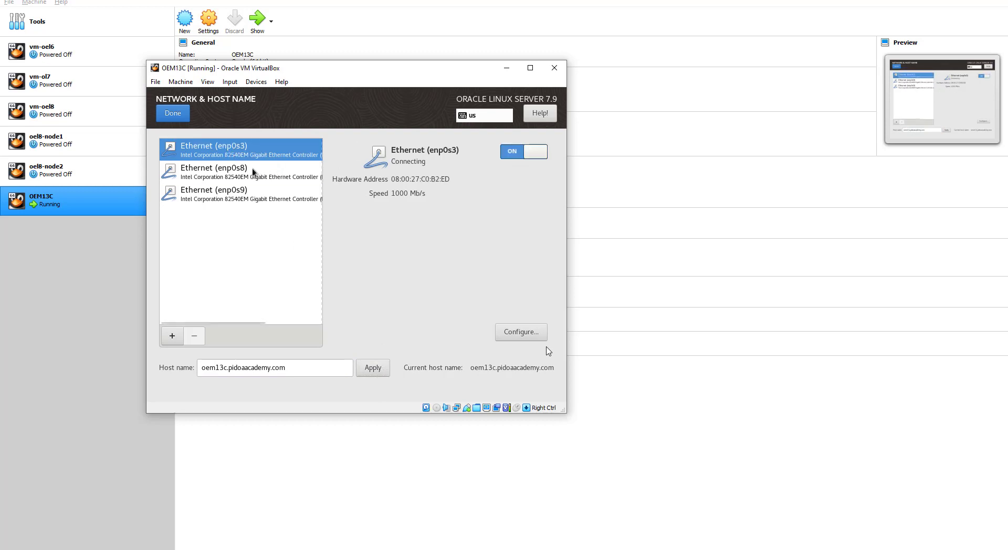
left_click(253, 169)
left_click(537, 152)
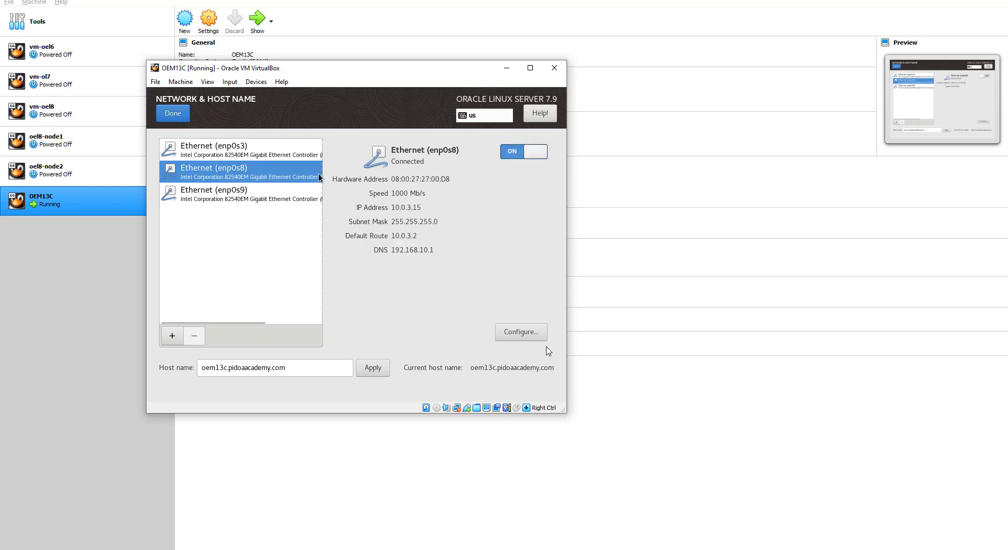
left_click(247, 192)
left_click(535, 152)
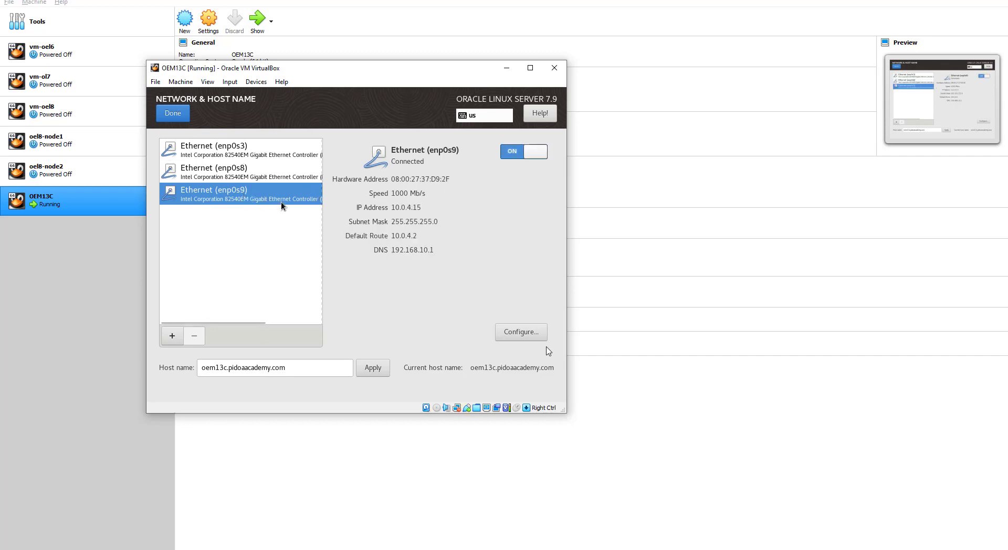
left_click(228, 155)
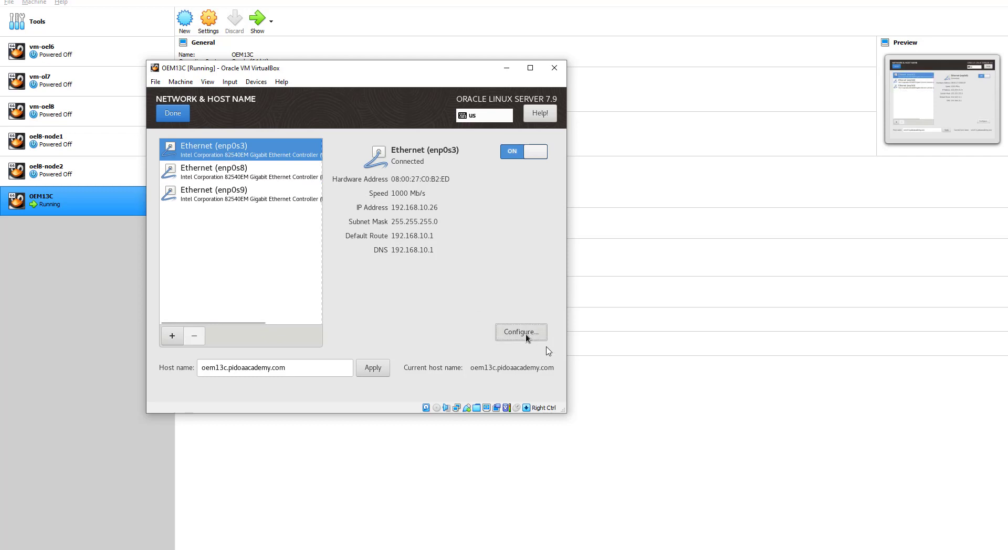
Step: Add address 192.168.10.21 to enp0s3's IPv4 settings, then bring up the host's Wi-Fi properties
left_click(527, 337)
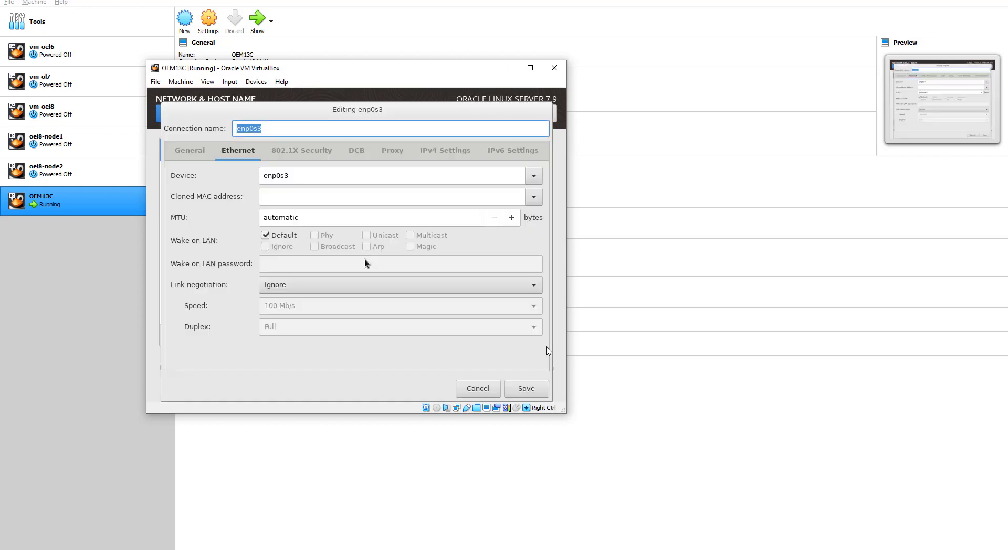
left_click(435, 150)
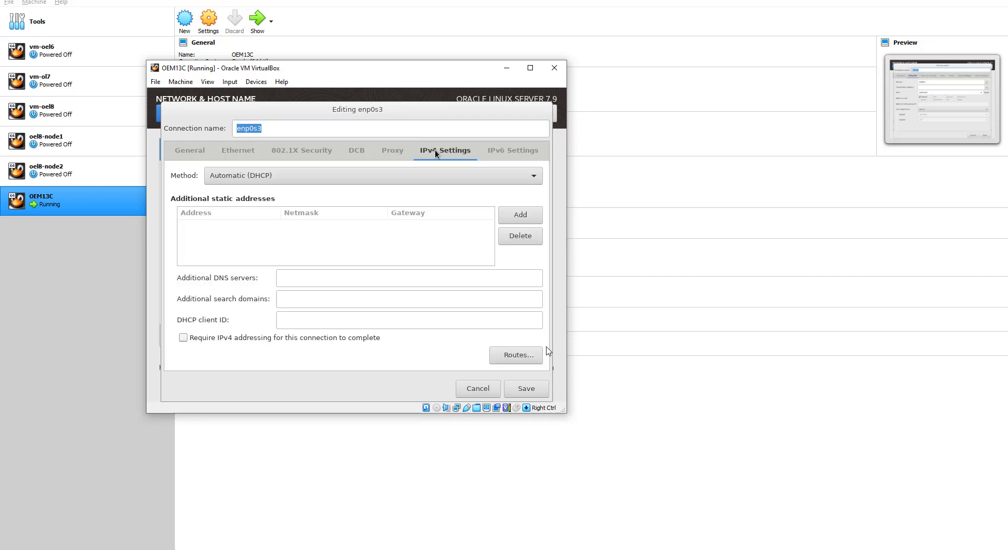
left_click(519, 216)
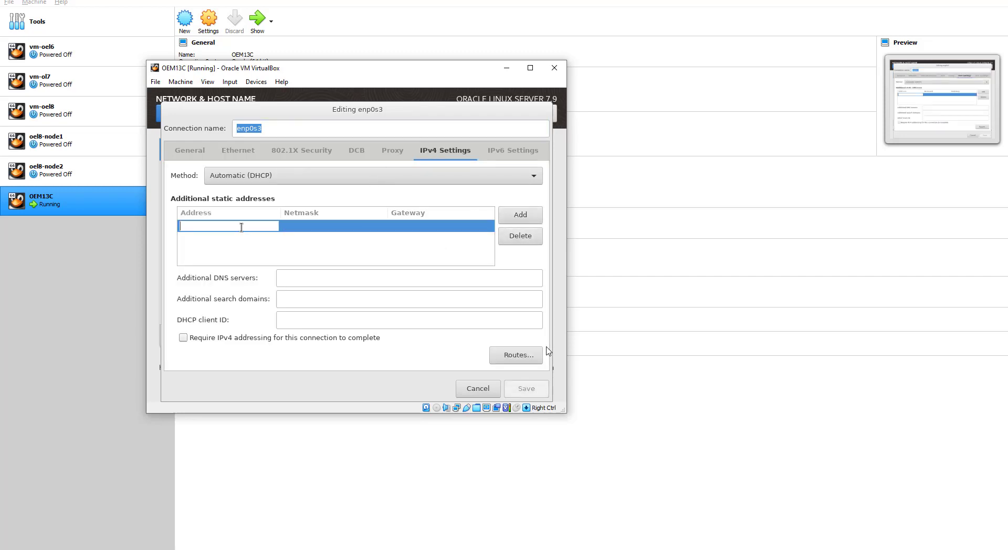
type("192.168.10")
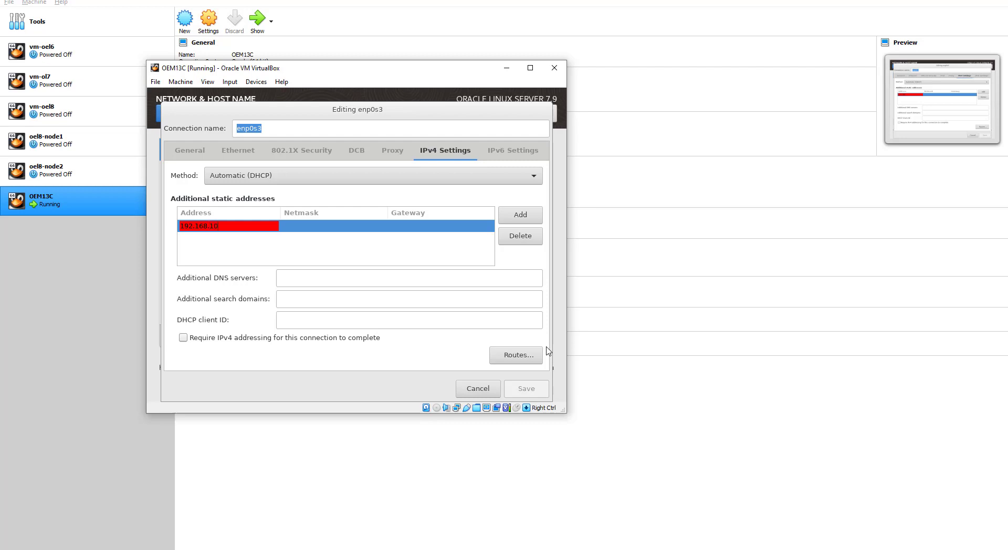
type(".21")
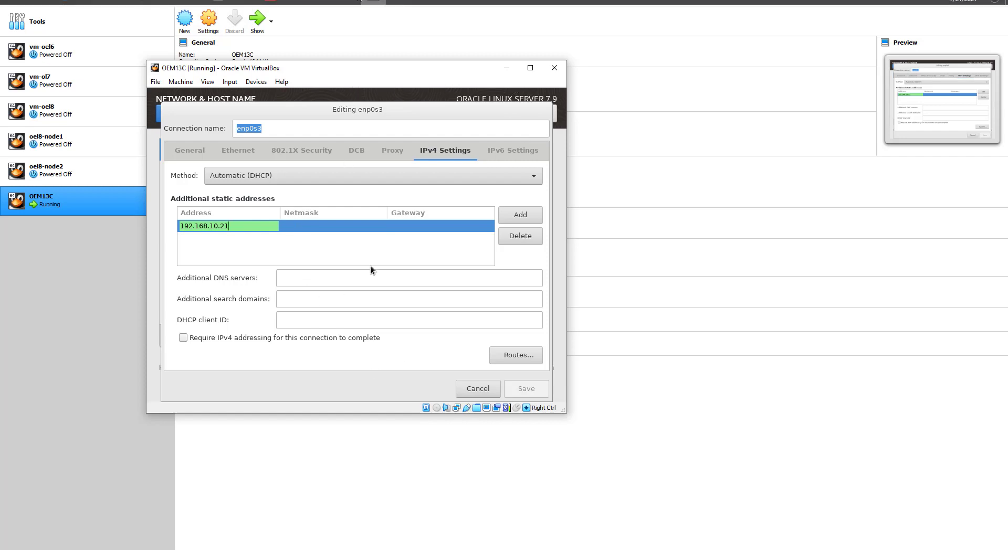
left_click(346, 3)
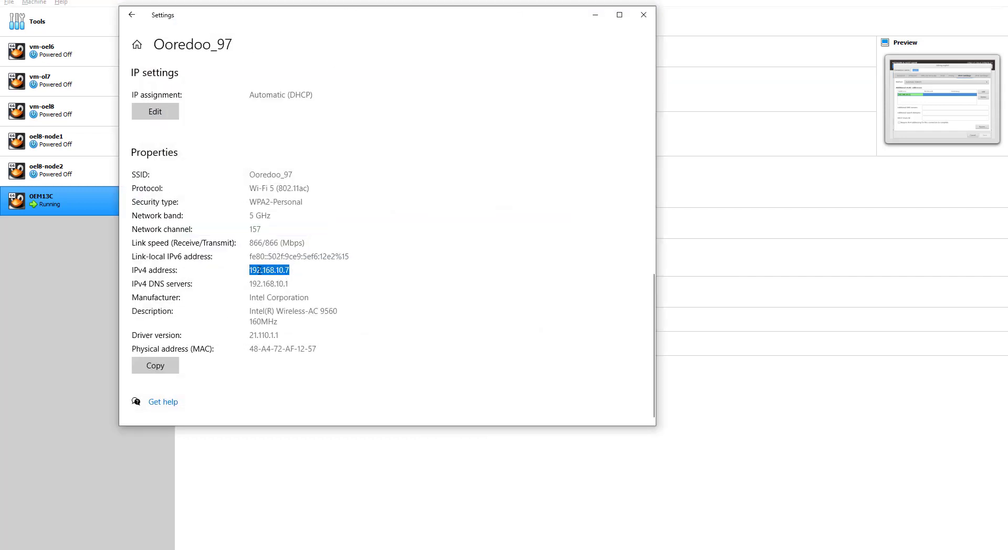
Step: Check the host's IPv4 address 192.168.10.7, then return to the enp0s3 dialog
left_click_drag(293, 270, 245, 270)
left_click(367, 2)
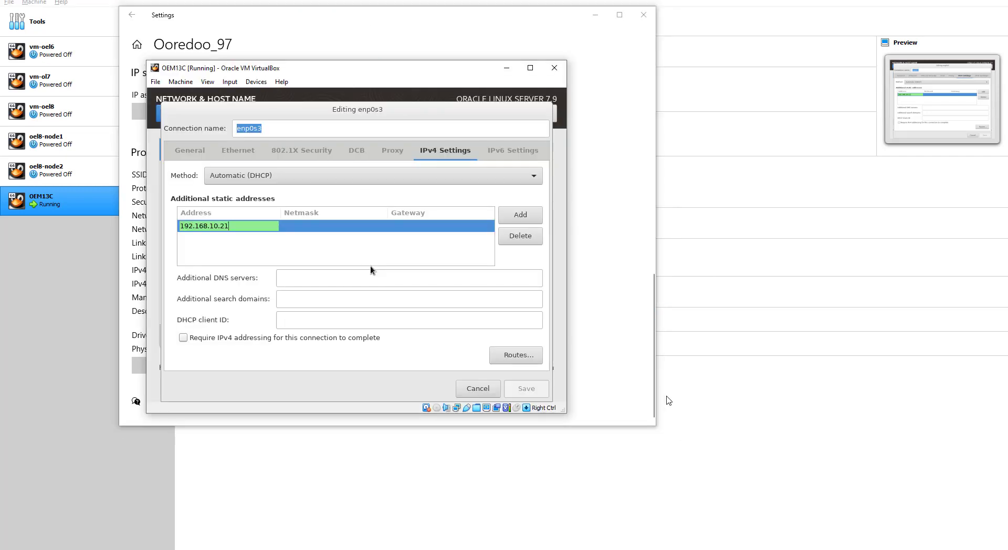
Step: Give enp0s3 netmask 255.255.255.0, gateway 192.168.10.1 and Manual method, then save
left_click(599, 18)
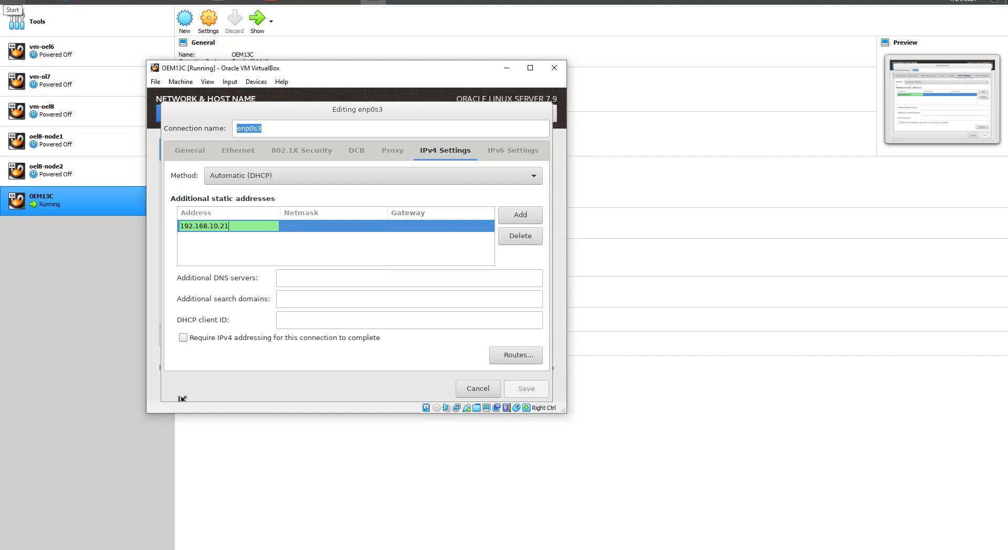
left_click(332, 225)
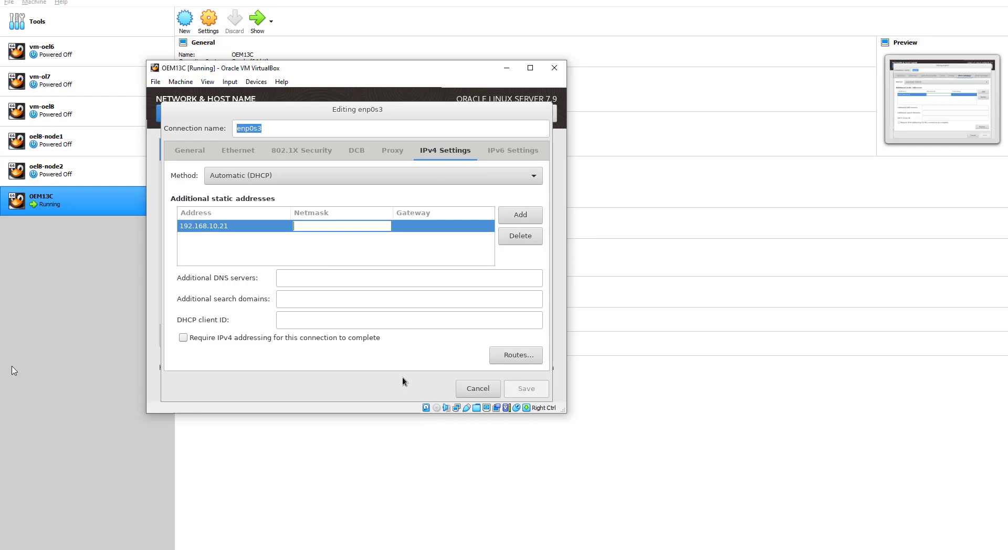
type("255")
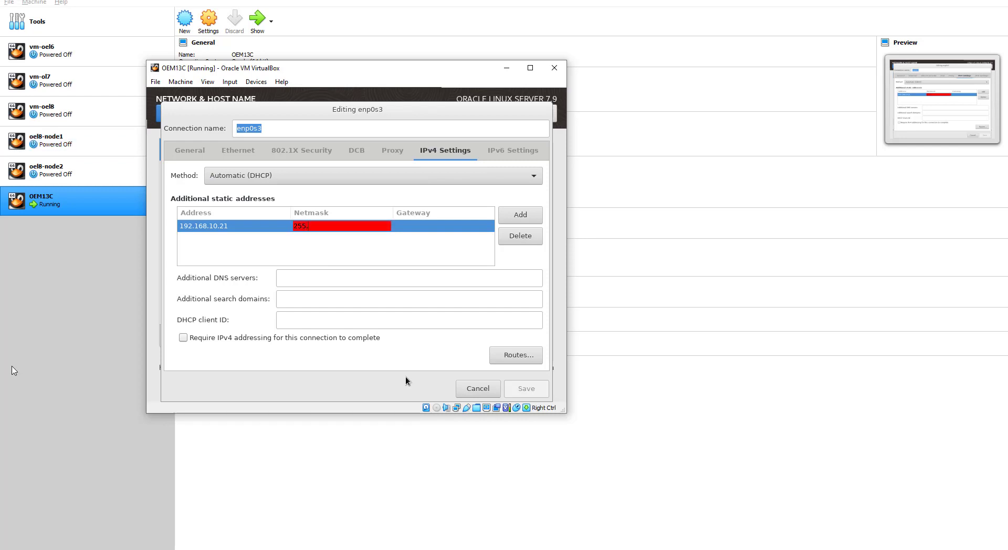
type(".255.255.0")
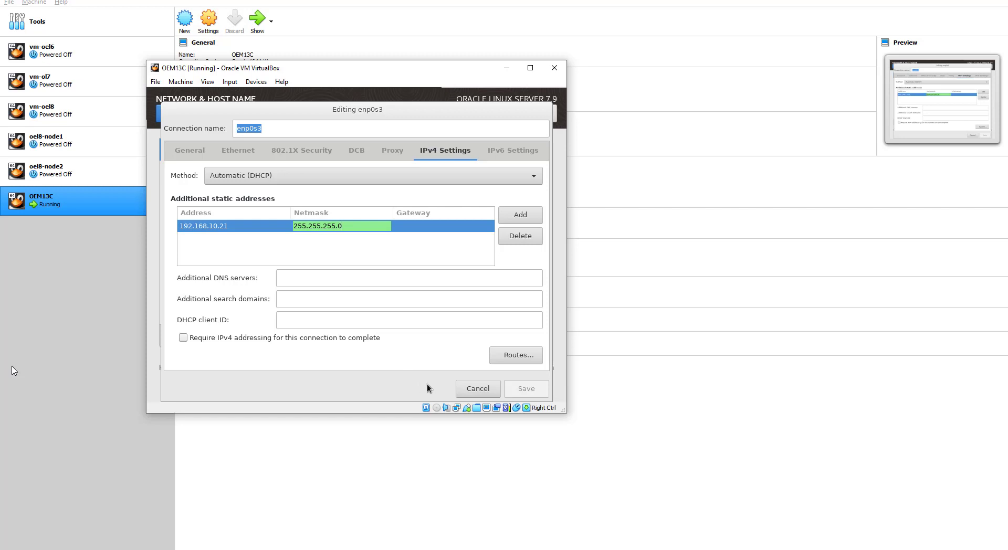
left_click(434, 226)
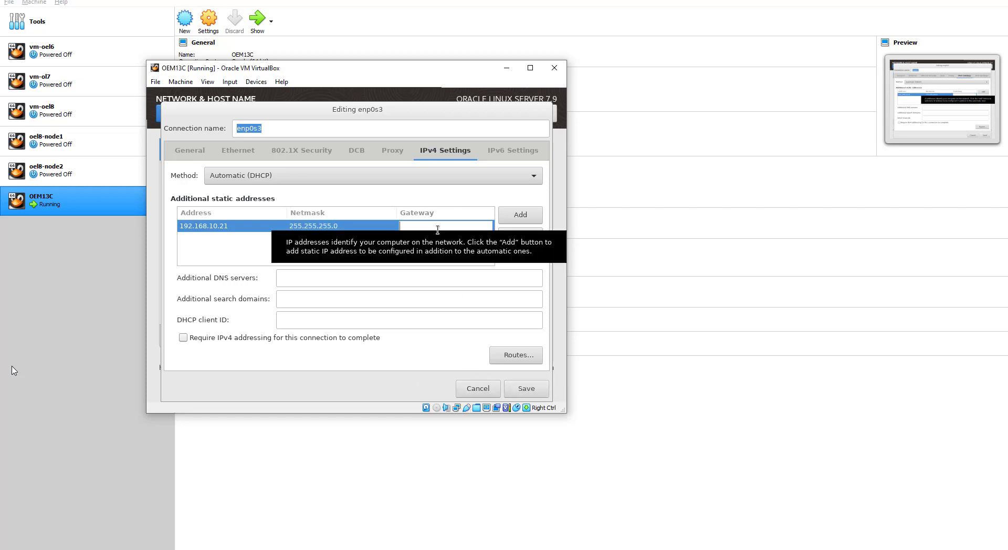
type("192.168.10")
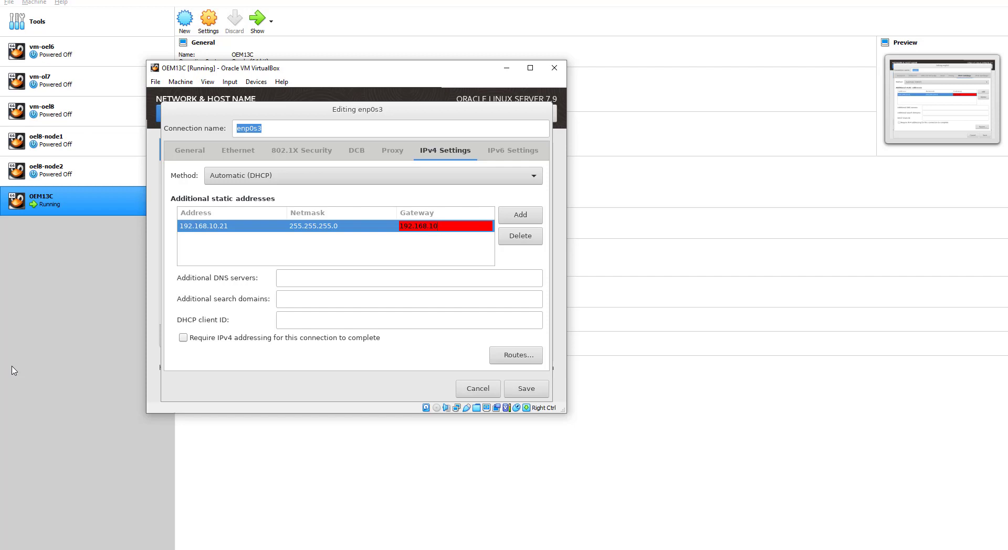
type(".1")
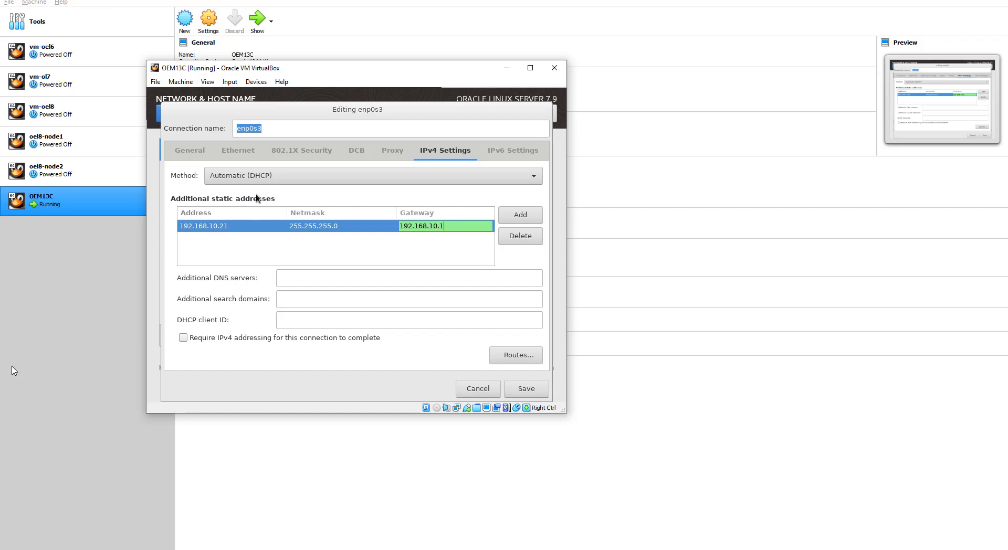
left_click(253, 176)
left_click(222, 208)
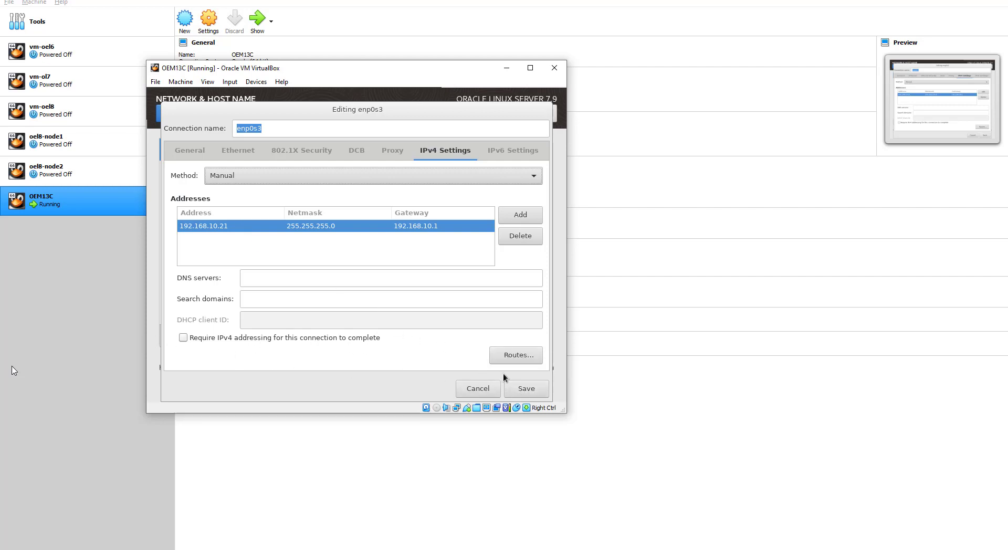
left_click(523, 389)
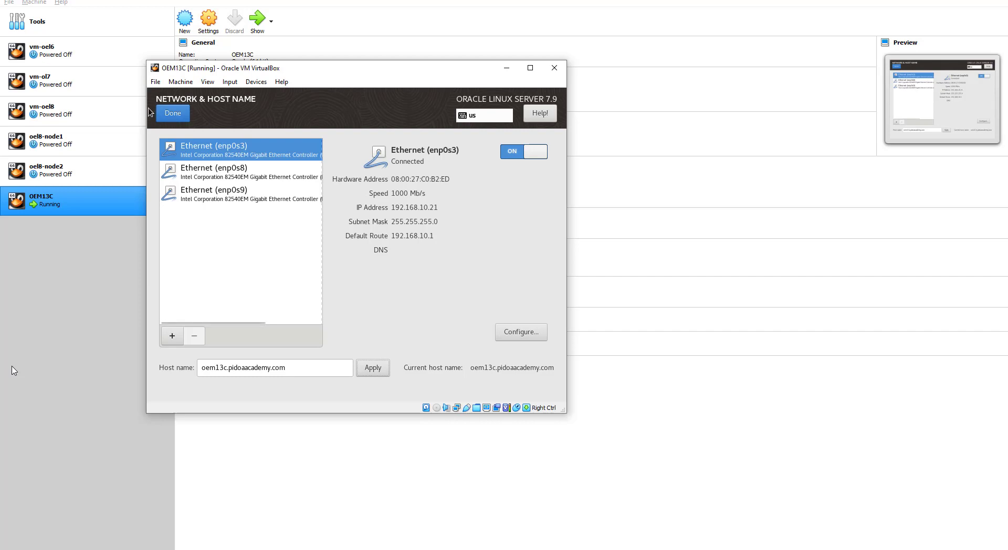
Step: Finish the initial setup configuration and sign in to the guest desktop
left_click(173, 113)
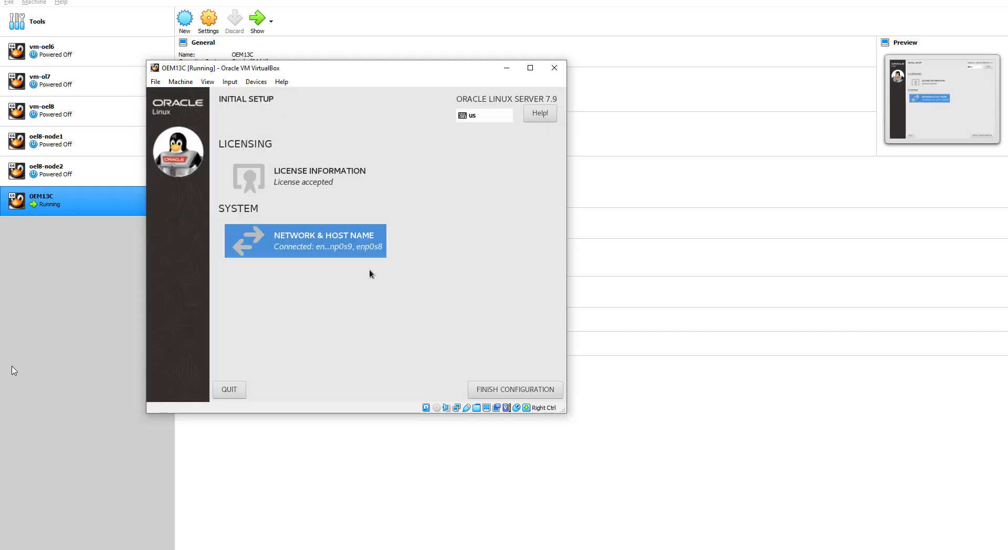
left_click(507, 391)
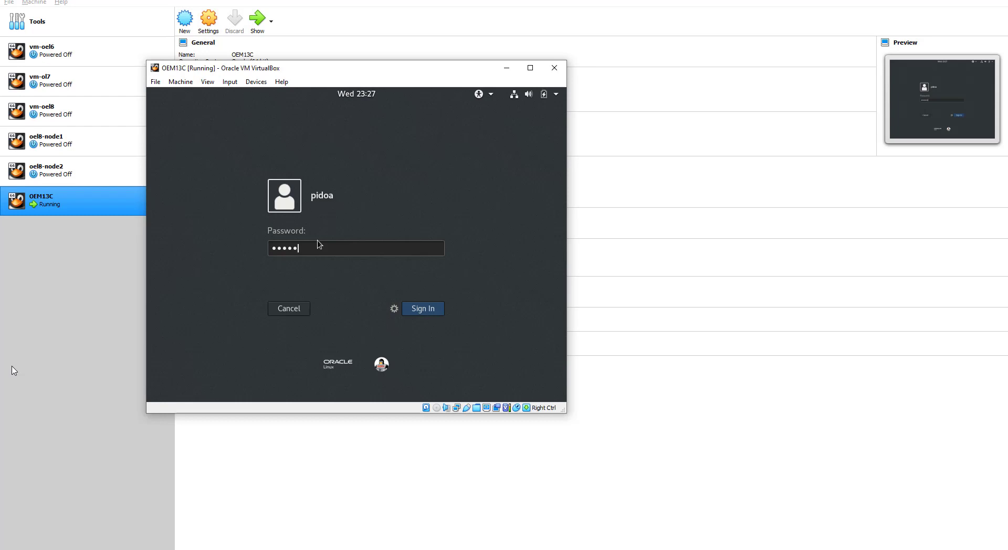
key("Return")
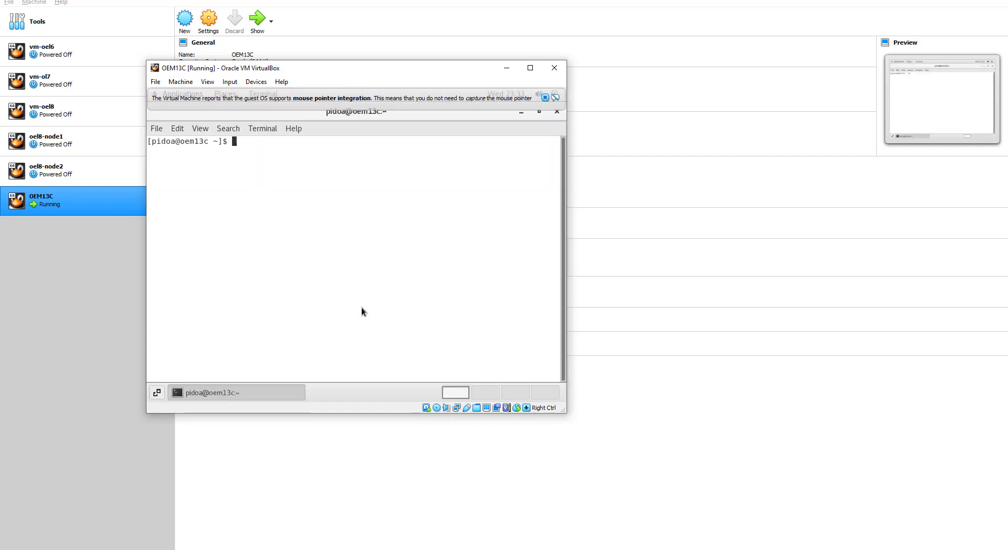
Step: Change into /mnt/share, then become root with su - root and its password
type("cd /mnt/sha")
key("BackSpace")
key("BackSpace")
key("BackSpace")
type("share/")
key("Return")
type("ls")
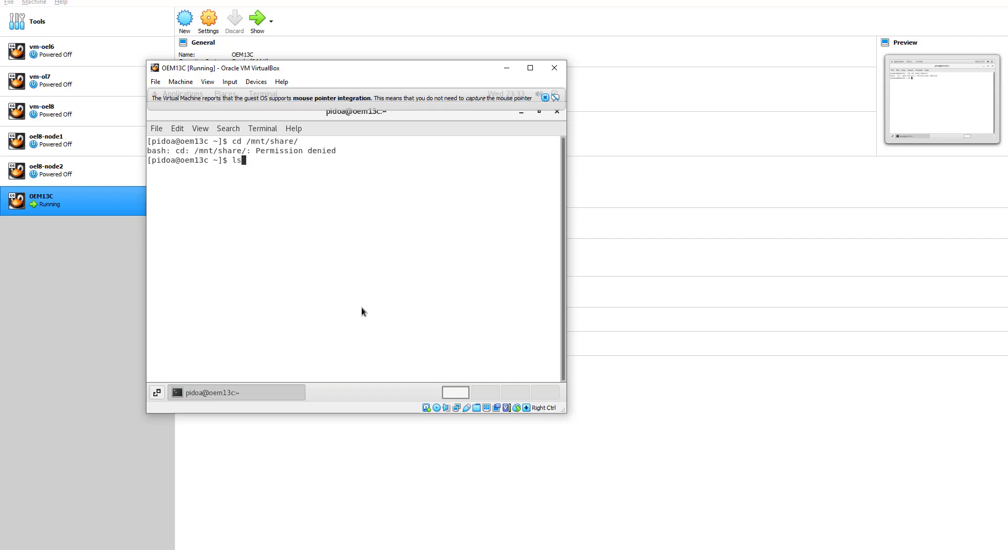
key("BackSpace")
key("BackSpace")
type("su - root")
key("Return")
key("Return")
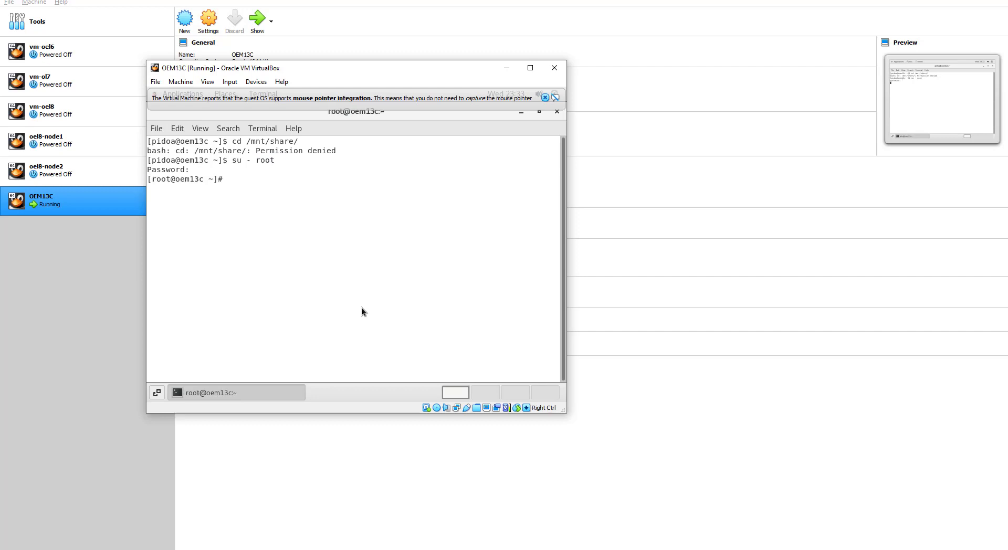
key("Return")
Step: As root, go to /mnt/share and list its contents with ls and ls -ltrh
key("Return")
key("Return")
type("cd /mnt/sh")
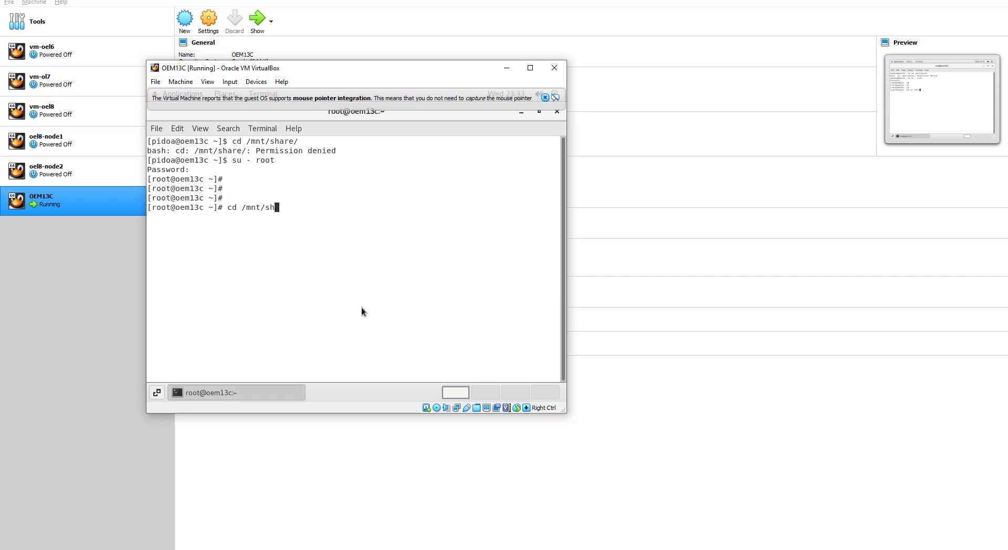
key("Tab")
key("Return")
type("ls")
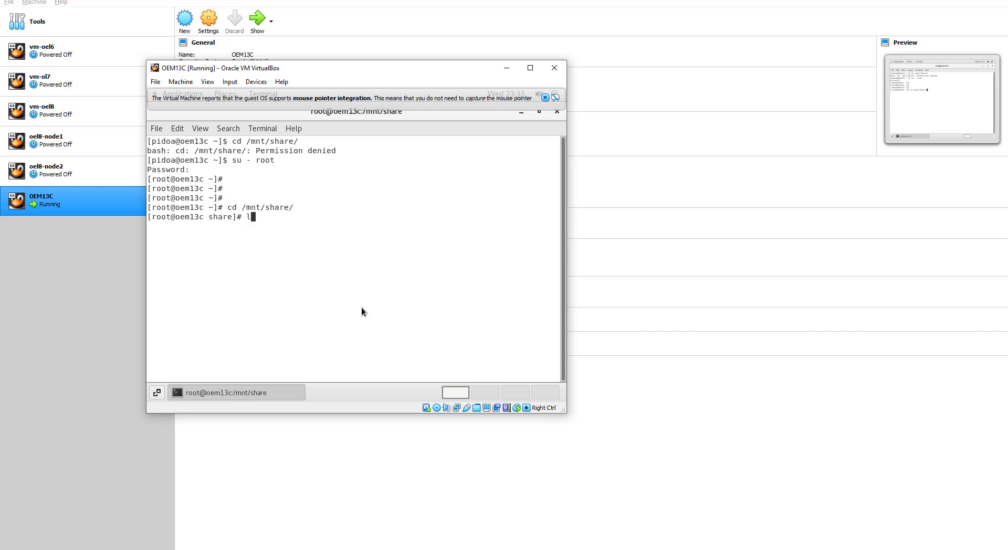
key("Return")
type("ls -ltrh")
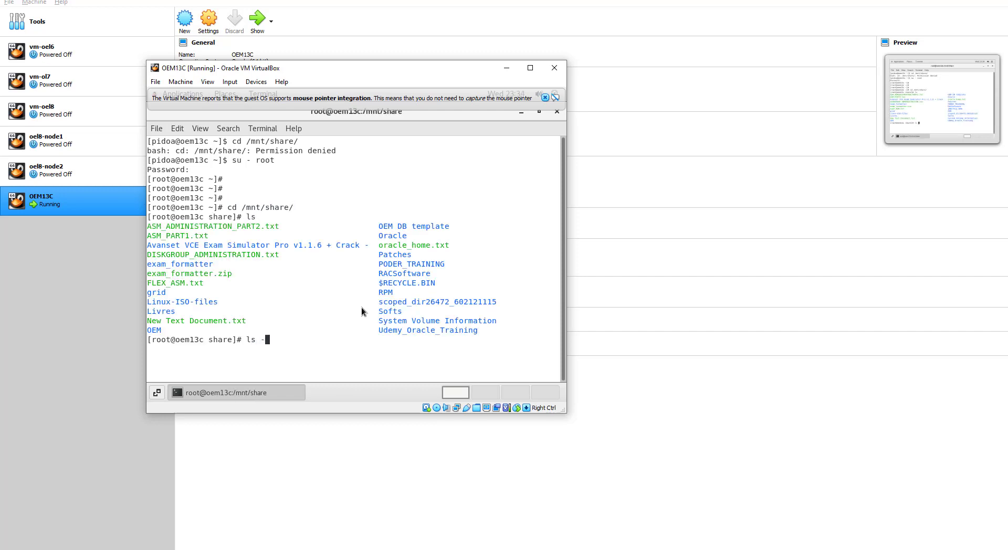
key("Return")
key("Return")
key("Return")
key("Return")
key("Return")
key("Return")
key("Return")
key("Return")
key("Return")
key("Return")
key("Return")
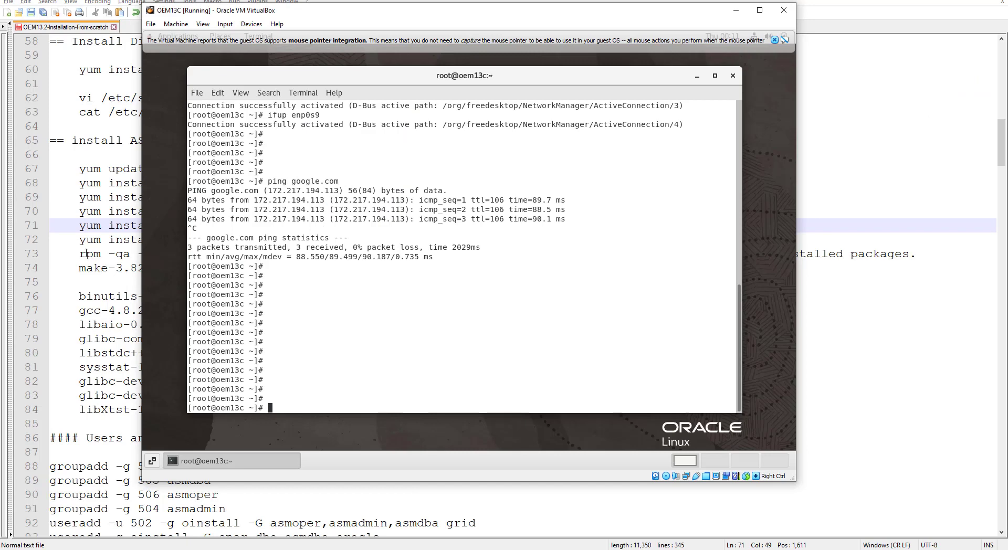
Step: Drag the OEM13C VirtualBox window down and right so it sits over the Notepad++ notes
left_click_drag(349, 14, 428, 51)
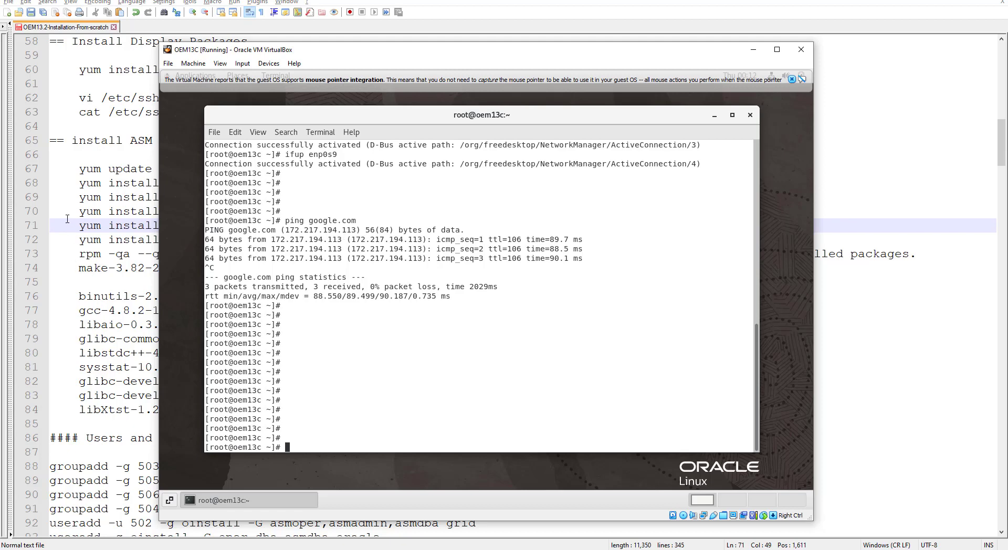
Step: Review the four groupadd commands and the grid and oracle useradd commands in the notes
left_click(66, 187)
scroll(107, 325, "down", 5)
scroll(108, 325, "up", 1)
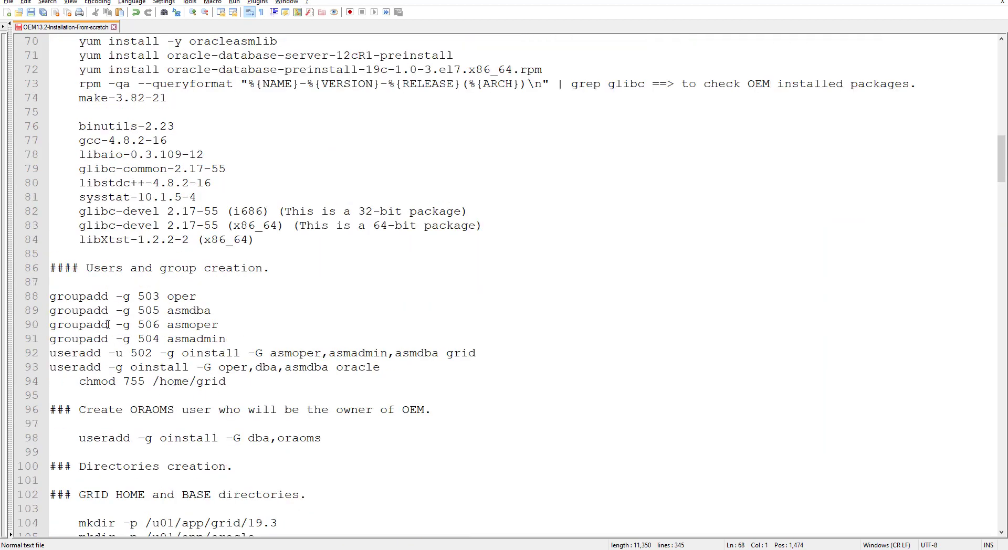
left_click_drag(230, 340, 56, 298)
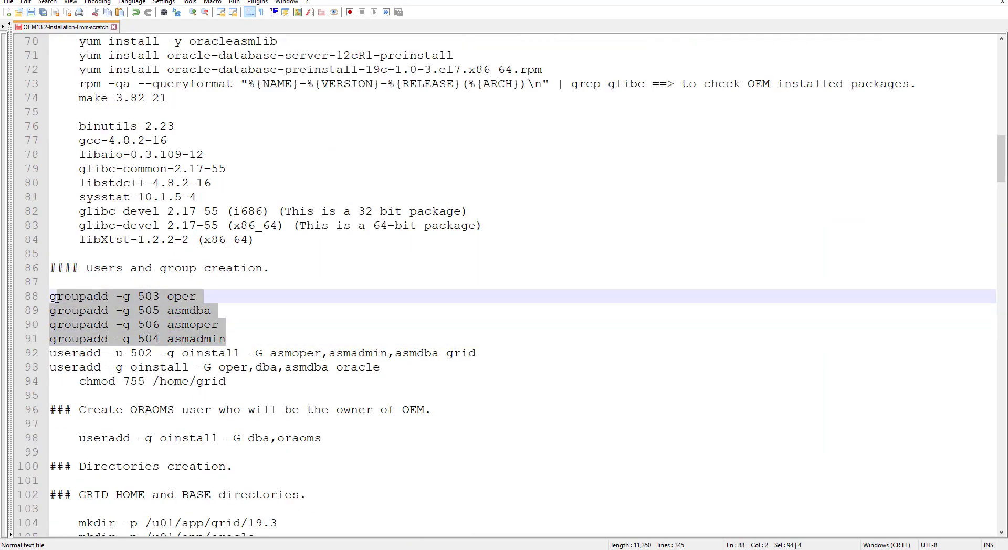
left_click_drag(52, 353, 404, 365)
left_click(293, 270)
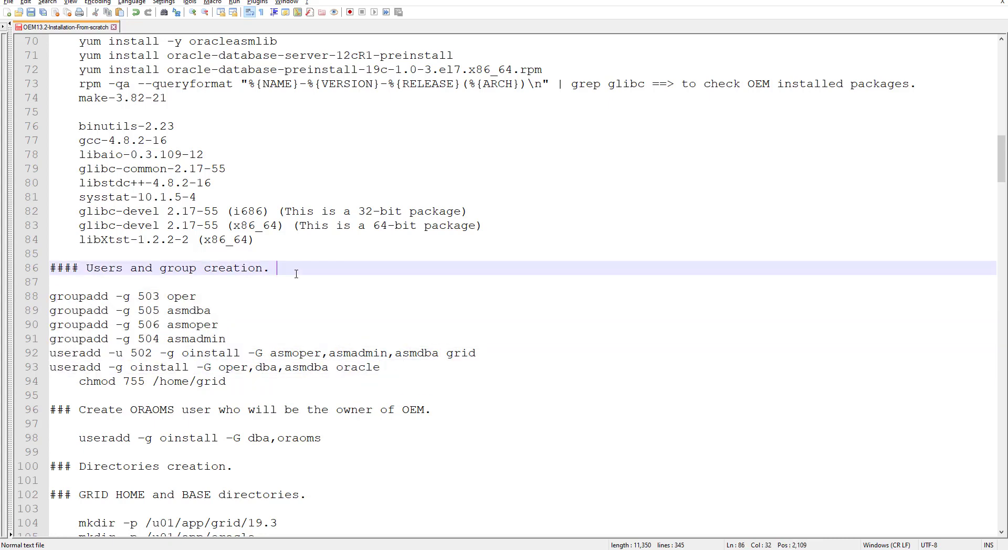
Step: Mark the 12cR1 preinstall package name on line 71, then return to the VM
scroll(296, 320, "up", 5)
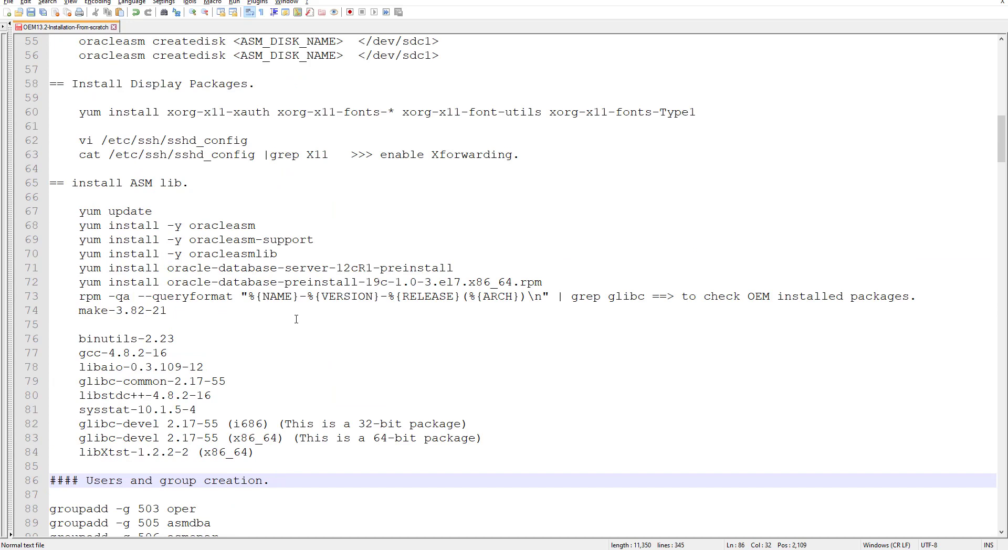
left_click_drag(454, 268, 78, 269)
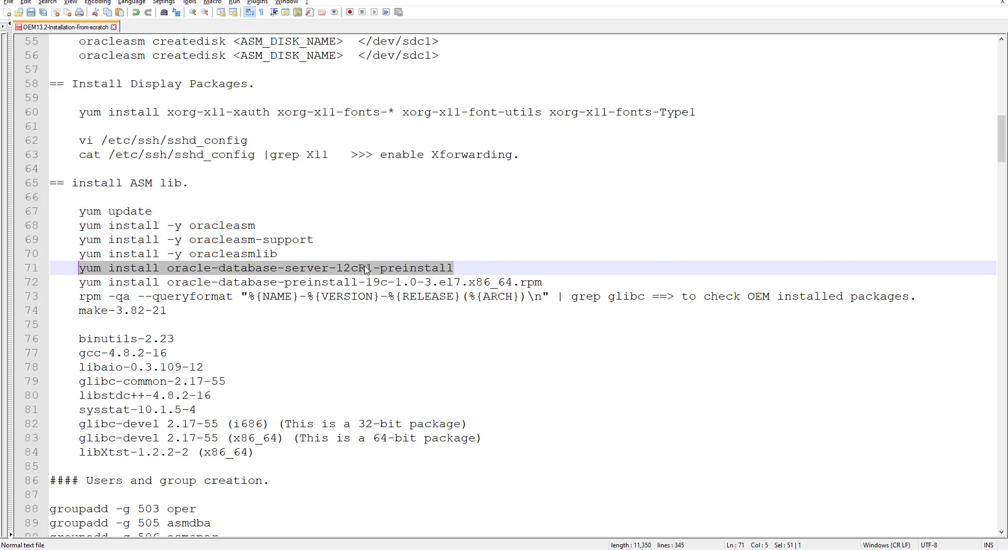
key("alt+Tab")
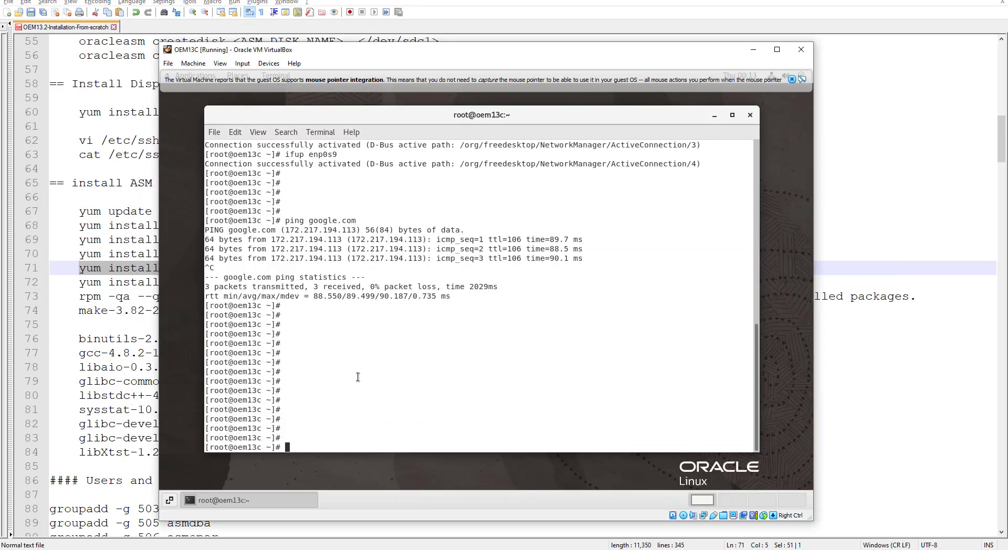
Step: Change into /mnt/share on the guest and list its contents with ls -lrth
type("cd /mnt/")
key("Return")
type("ls")
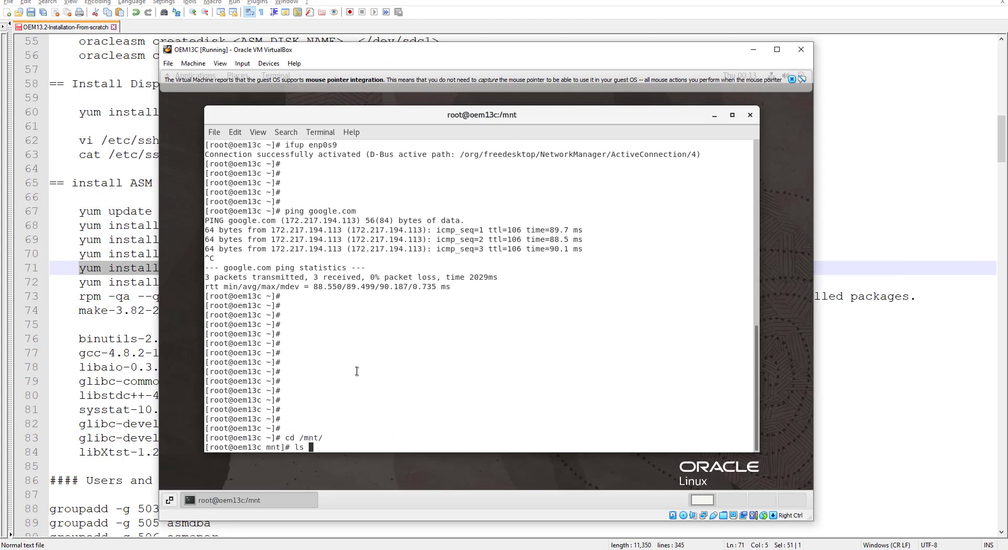
key("Return")
type("cd share/")
key("Return")
key("Return")
key("Return")
key("Return")
key("Return")
key("Return")
key("Return")
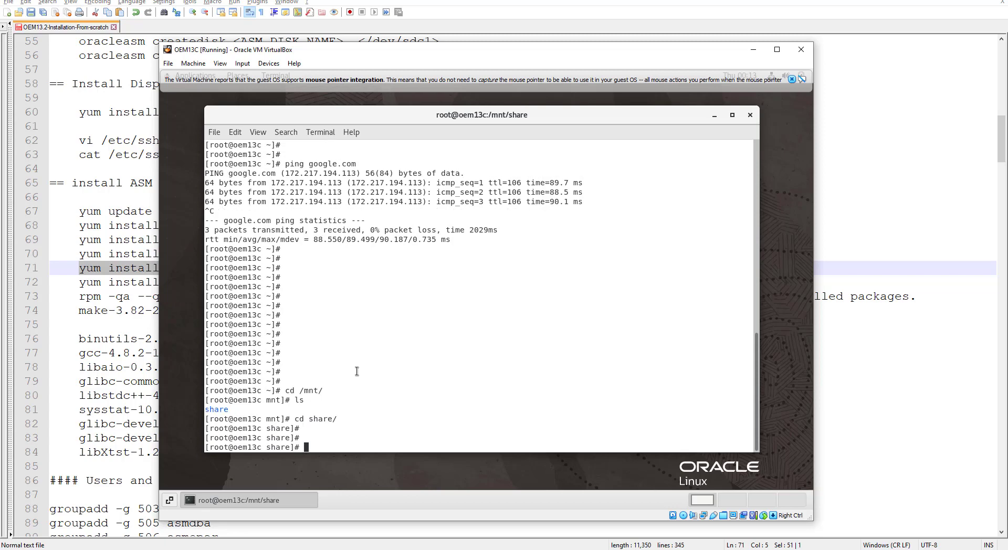
type("ls lrth")
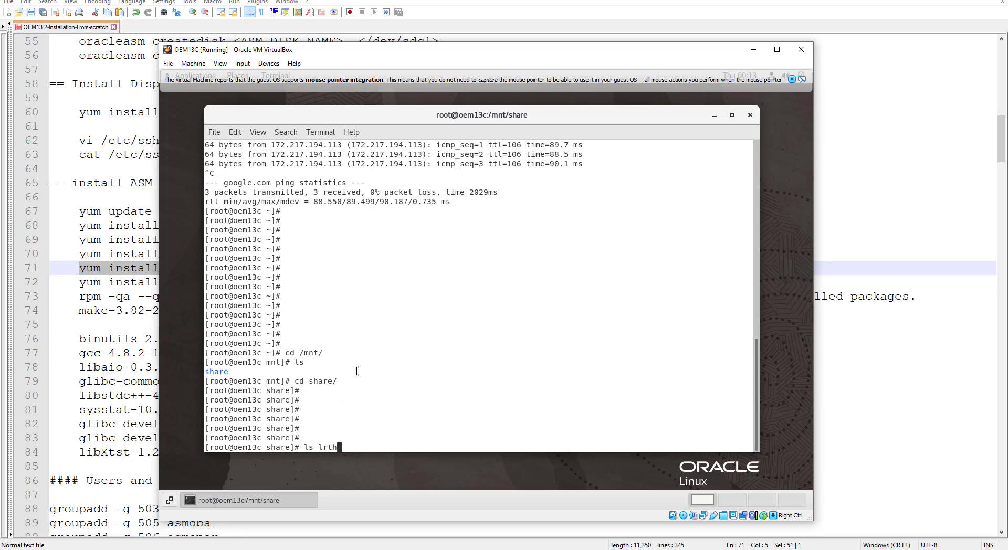
key("Return")
type("ls -lrth")
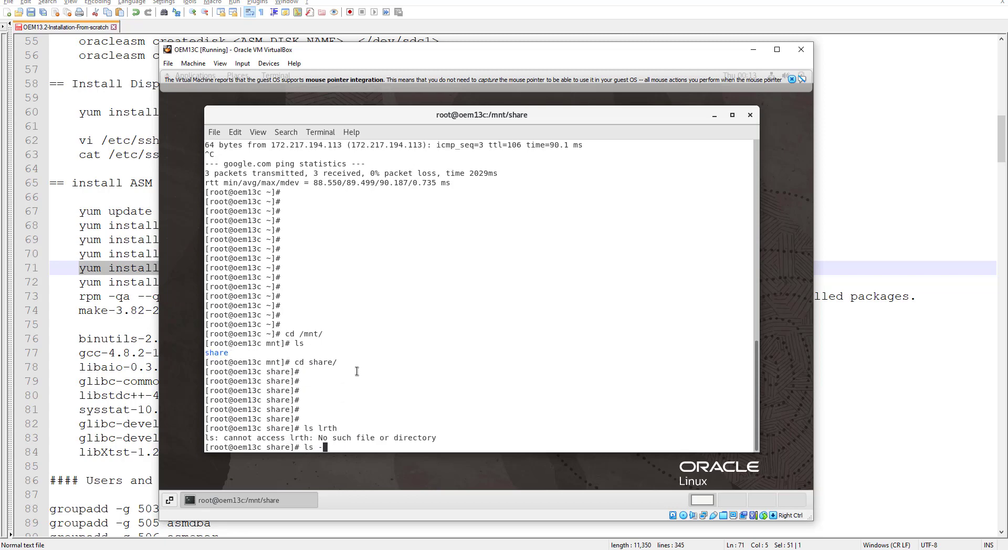
key("Return")
Step: Enter the RPM folder and list the available RPM packages in detail
key("Return")
key("Return")
key("Return")
key("Return")
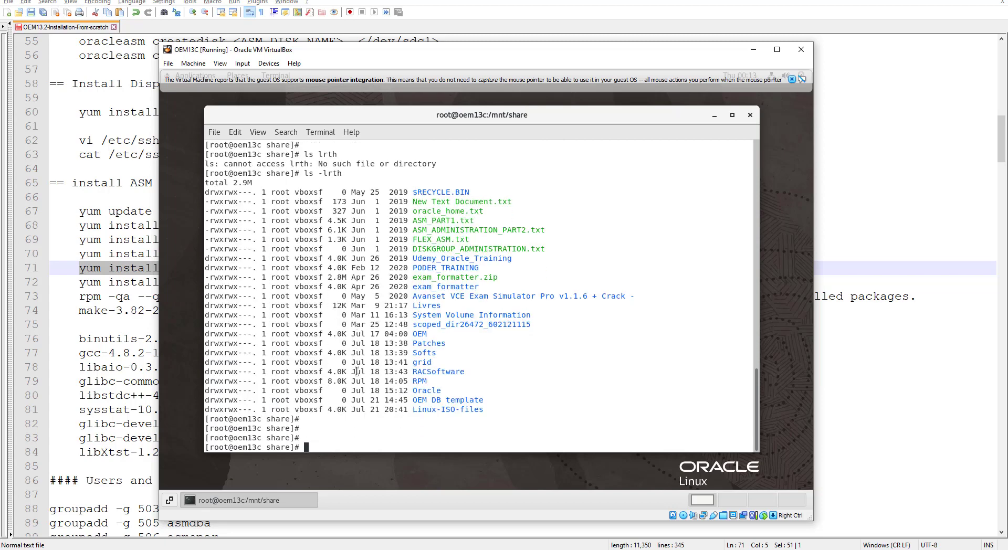
type("cd RPM/")
key("Return")
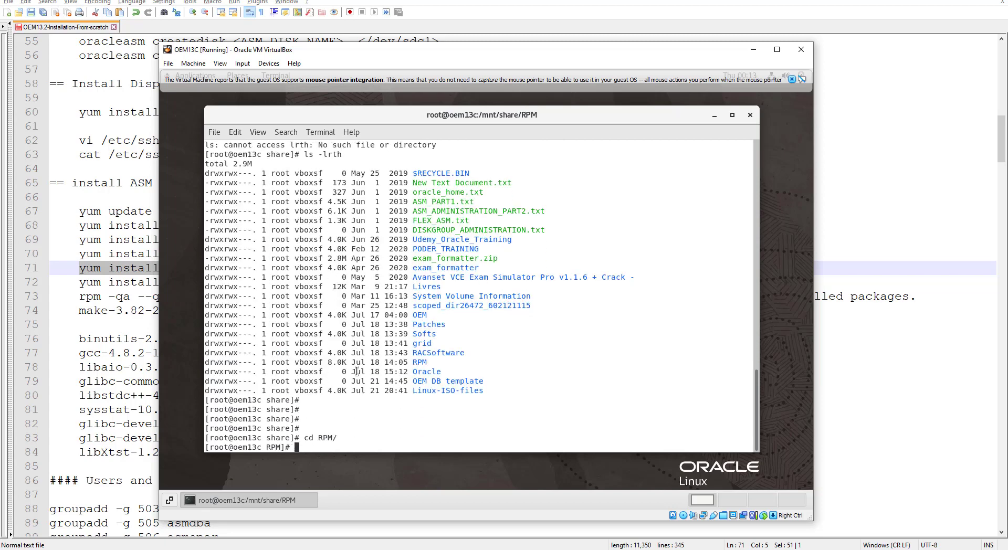
type("ls")
key("Return")
type("ls -lrth")
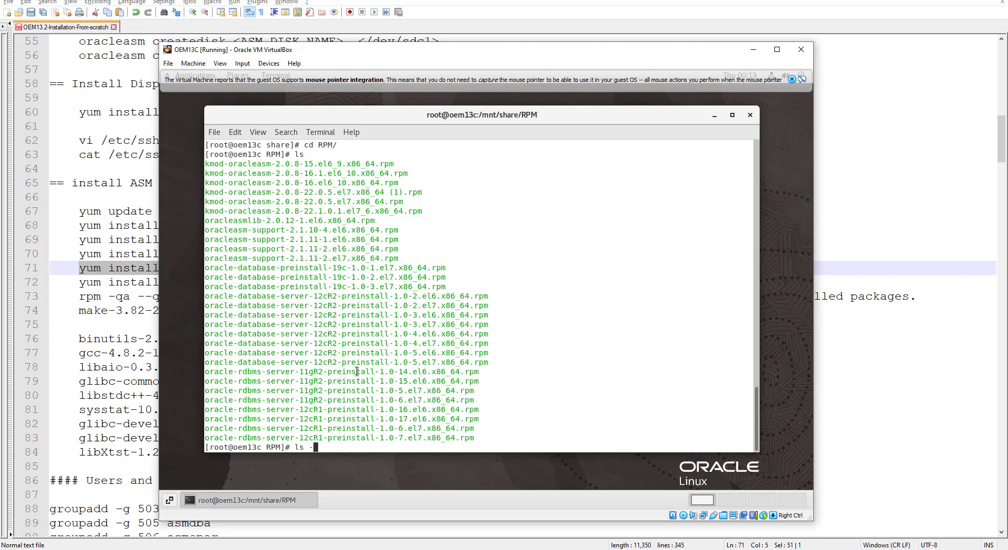
key("Return")
key("Return")
key("Return")
key("Return")
key("Return")
key("Return")
key("Return")
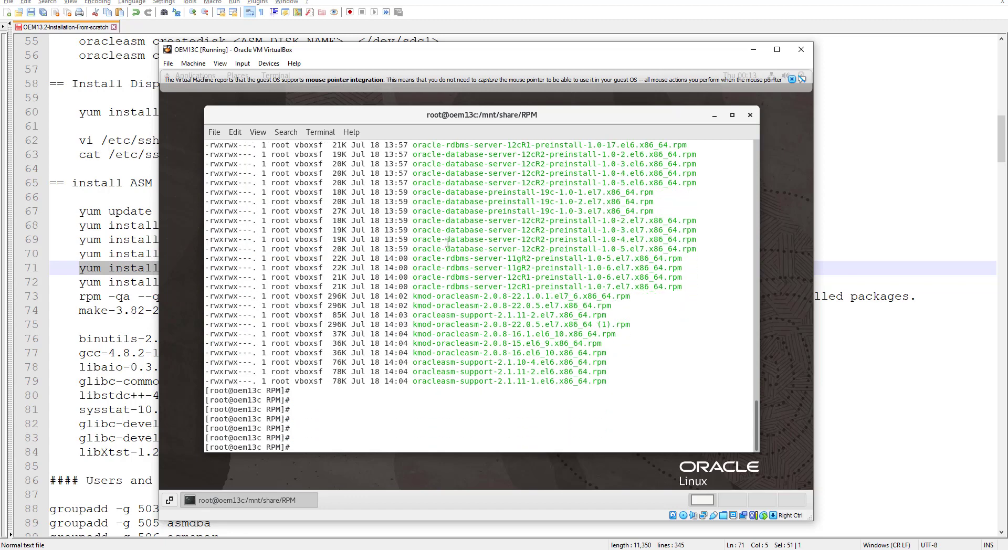
Step: Enlarge the terminal, select the 12cR1 preinstall rpm name and type 'yum install'
left_click_drag(584, 118, 558, 103)
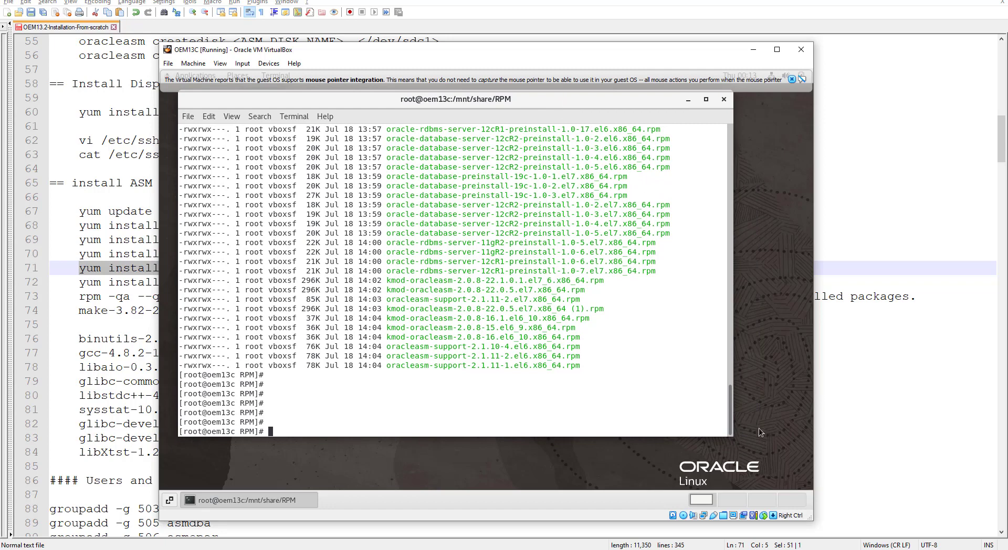
left_click_drag(733, 437, 776, 469)
double_click(468, 300)
key("ctrl+c")
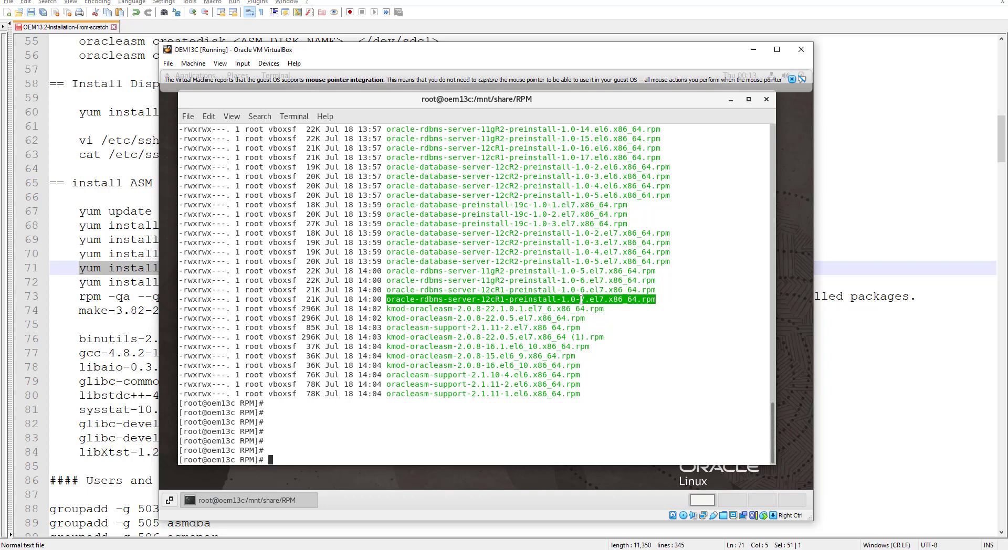
type("yum install")
Step: Paste the rpm name, run yum install, and answer y to the download and GPG prompts
middle_click(581, 299)
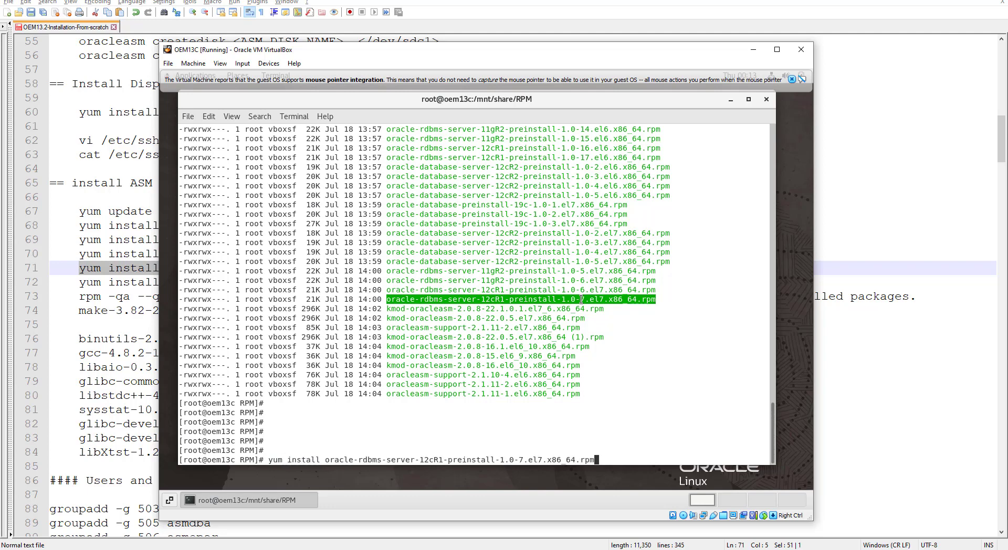
key("Return")
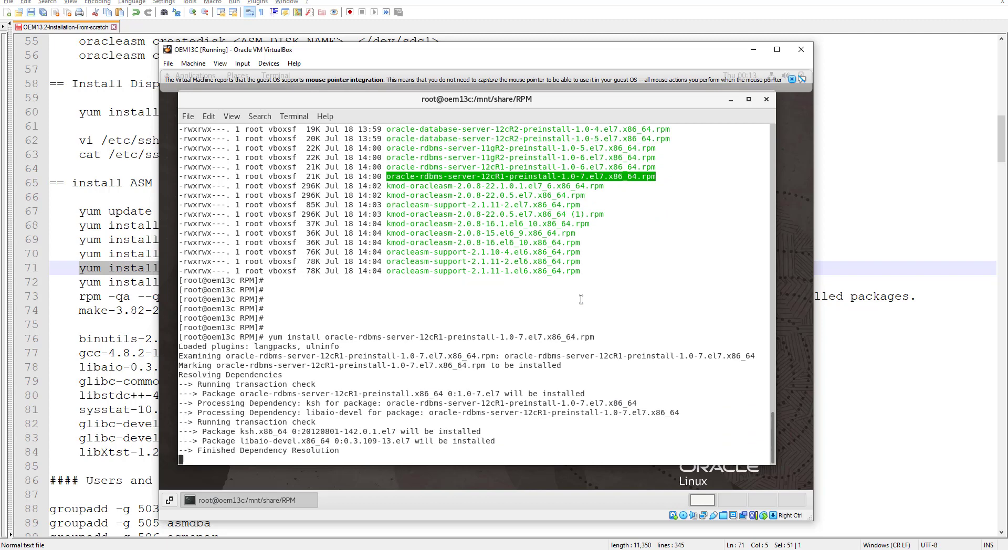
type("y")
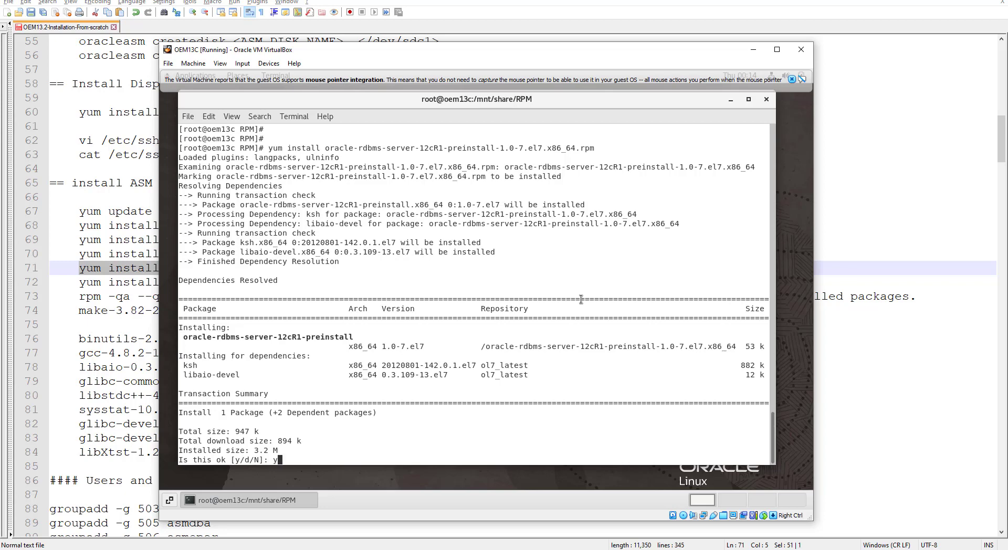
key("Return")
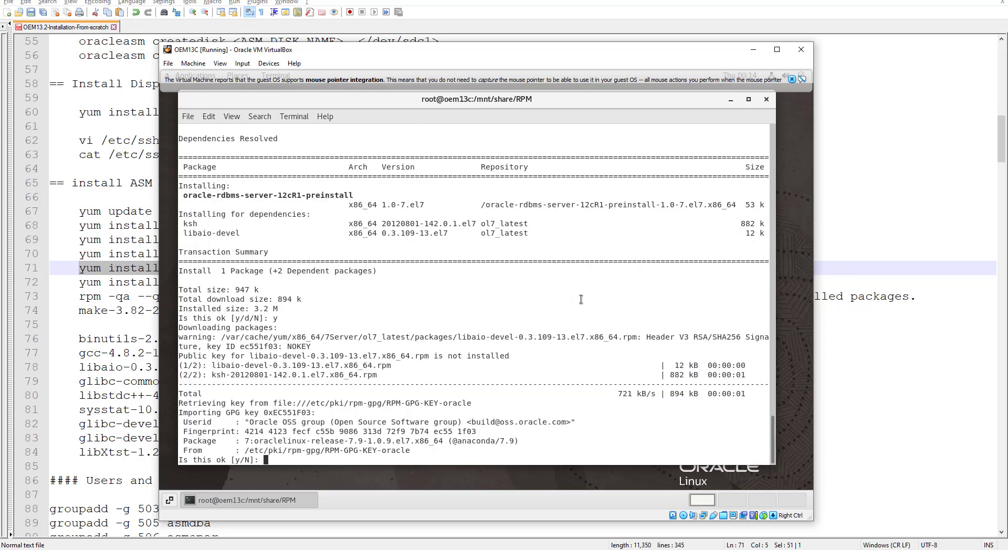
type("y")
key("Return")
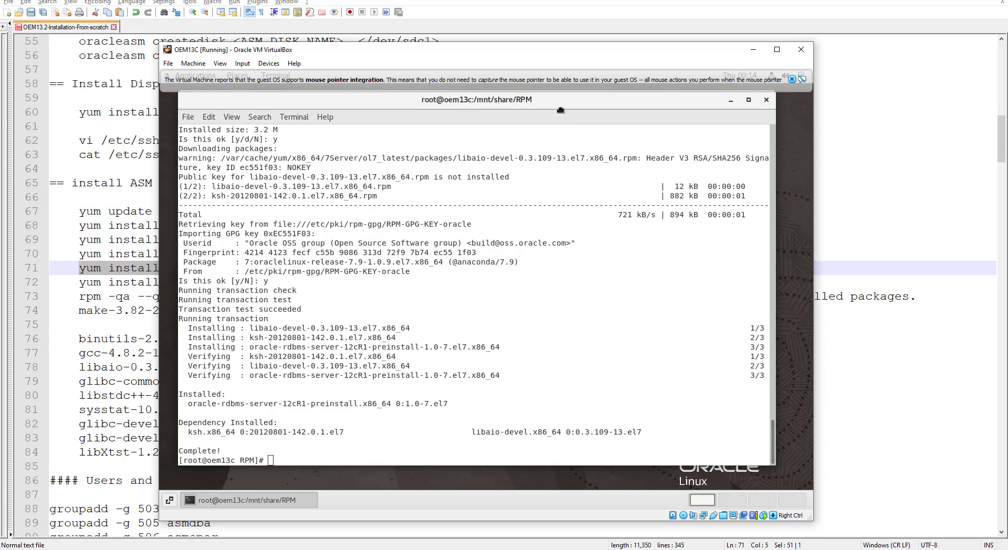
Step: Review the finished install output showing ksh and libaio-devel dependencies added
mouse_move(563, 109)
left_mouse_down()
mouse_move(558, 219)
mouse_move(563, 127)
left_mouse_up()
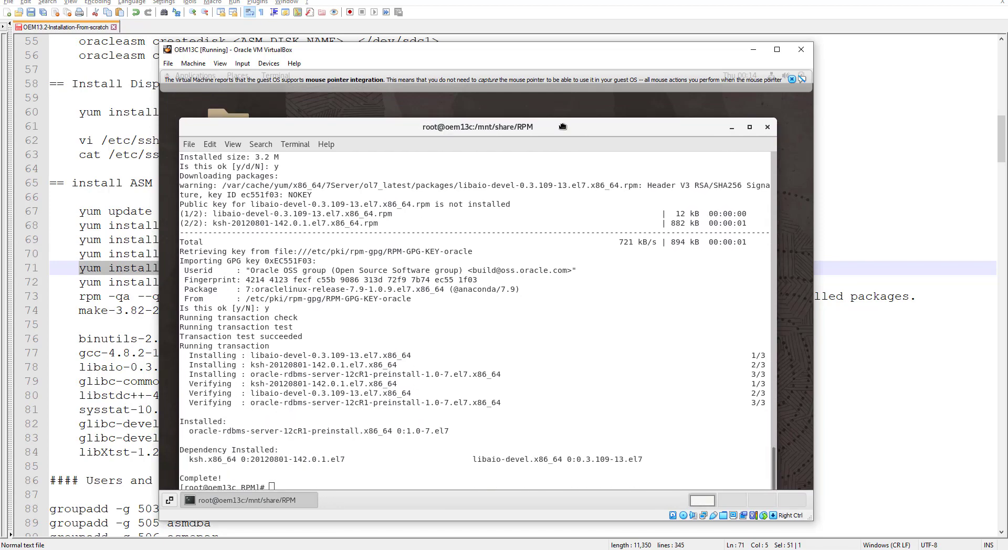
scroll(544, 261, "up", 15)
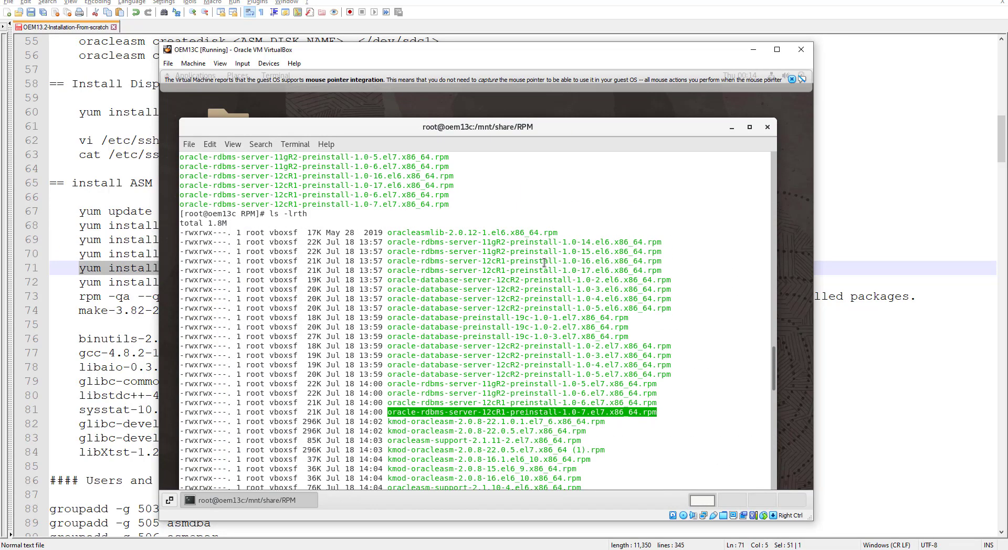
scroll(544, 261, "down", 4)
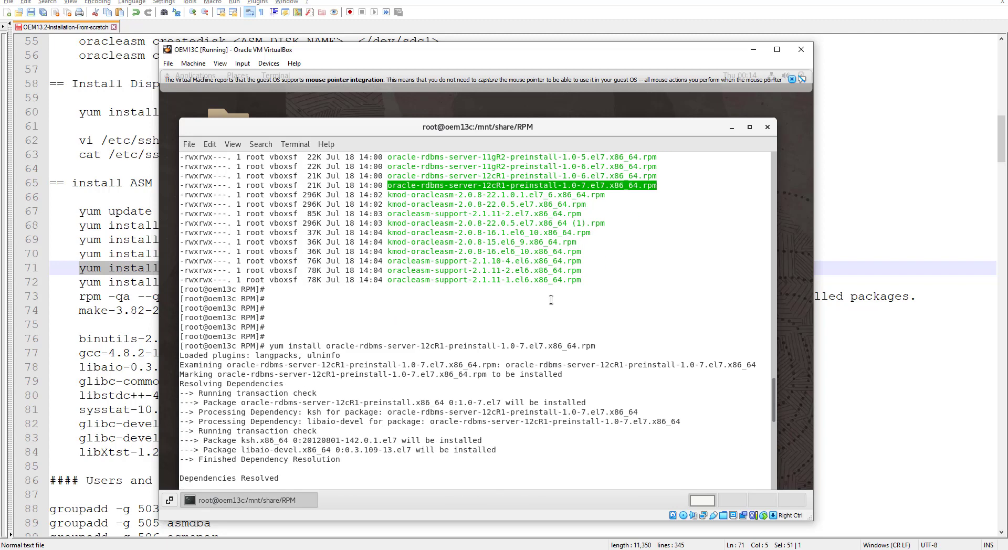
type("y")
key("Return")
type("y")
key("Return")
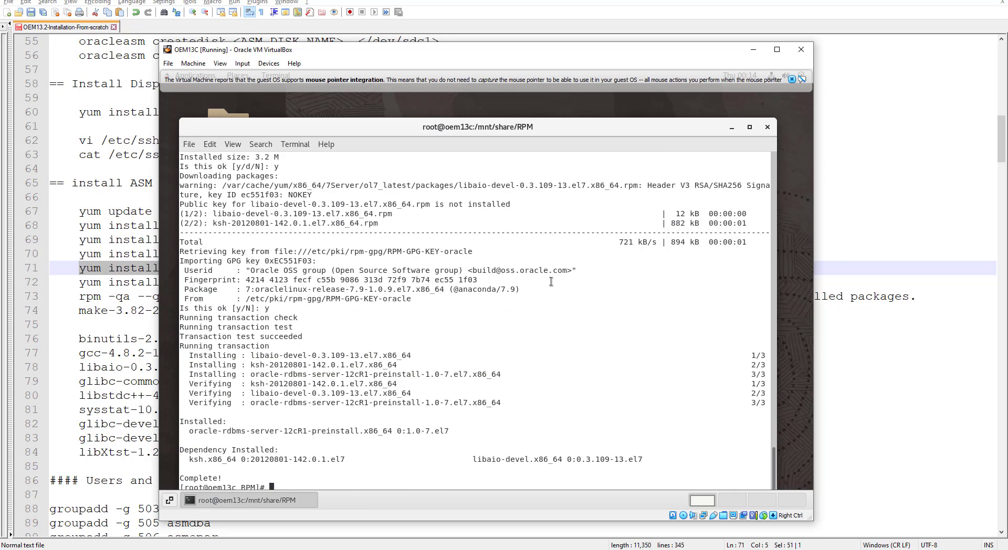
left_click_drag(562, 132, 561, 114)
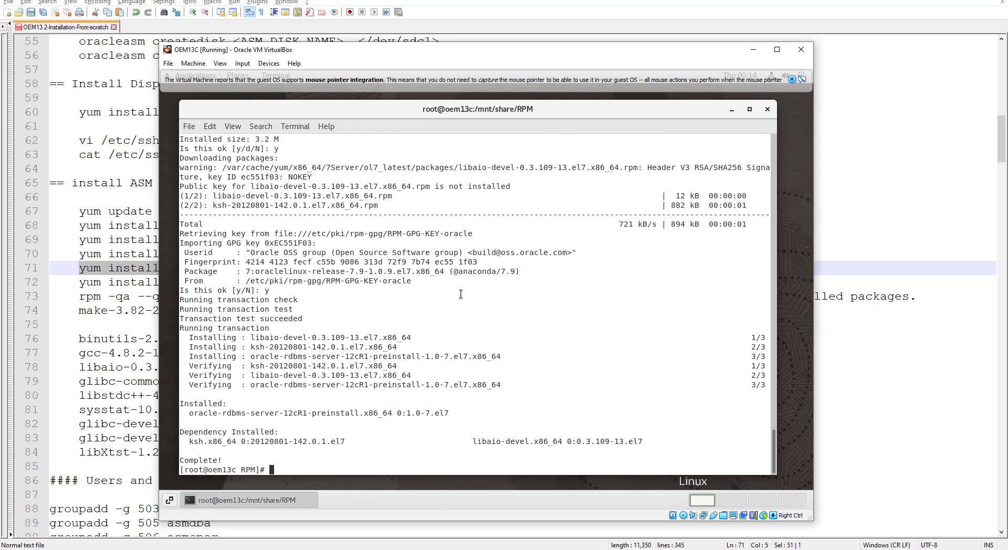
key("Return")
key("Return")
key("Return")
Step: Run id oracle after a typo and highlight oinstall and dba in its output
type("id oralce")
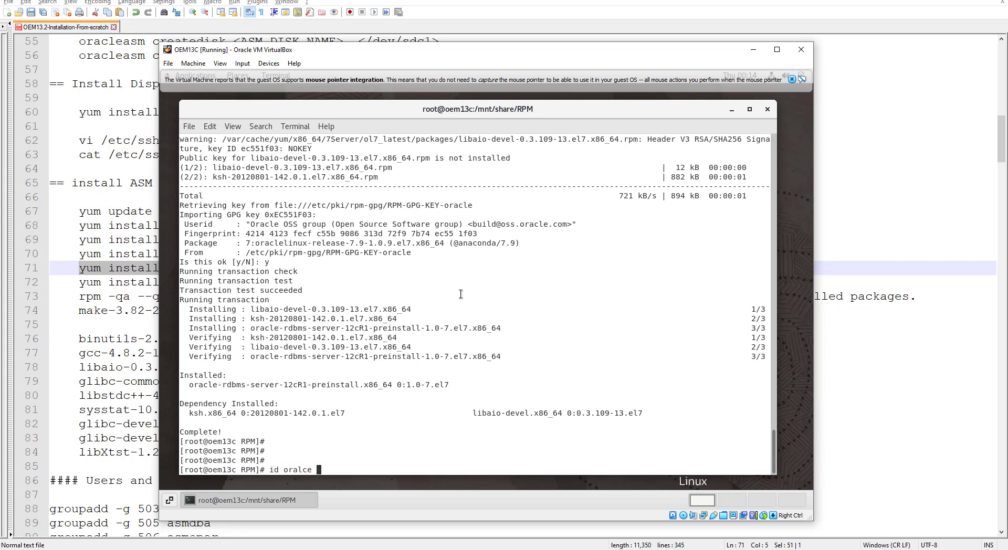
key("Return")
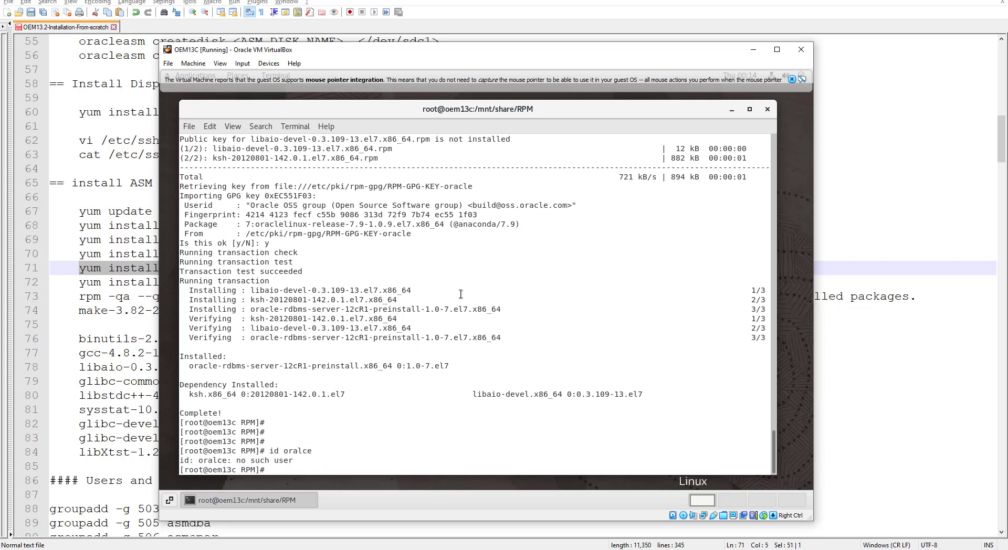
type("id oracle")
key("Return")
key("Return")
key("Return")
key("Return")
key("Return")
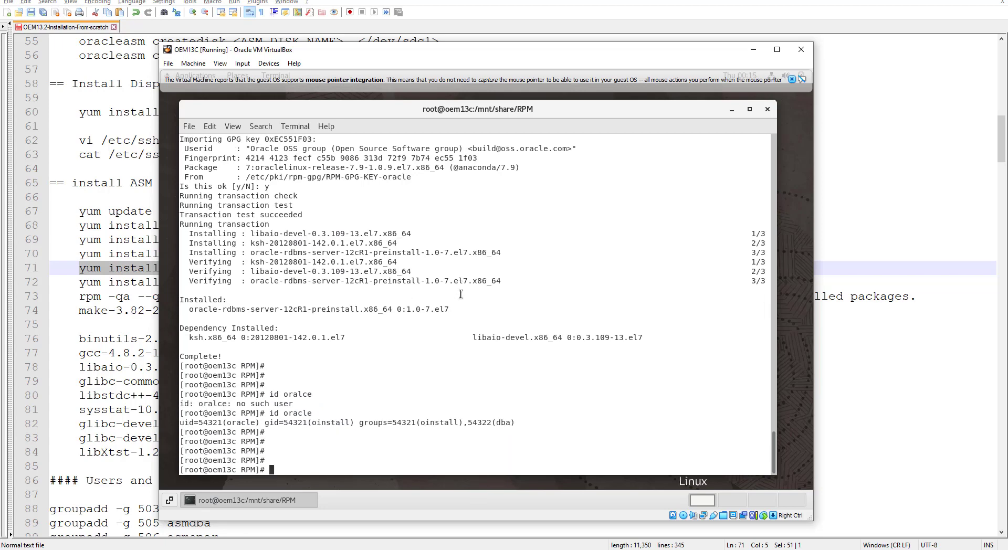
key("Return")
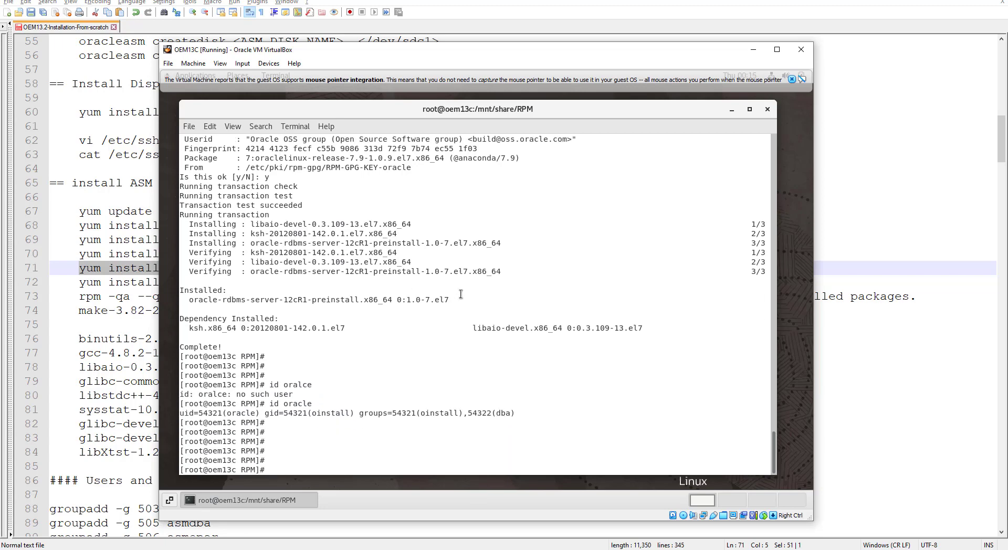
double_click(326, 413)
double_click(437, 413)
double_click(508, 412)
double_click(431, 413)
double_click(503, 413)
Step: Find the Users and group creation section and highlight the oper, asmdba, asmoper and asmadmin groups
left_click(100, 321)
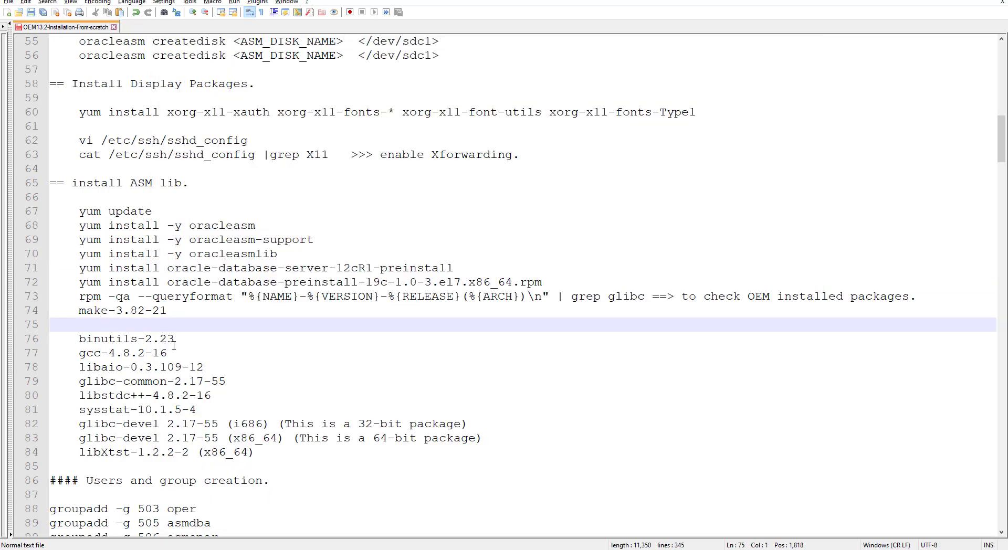
scroll(174, 345, "down", 4)
scroll(174, 345, "down", 6)
scroll(174, 345, "up", 2)
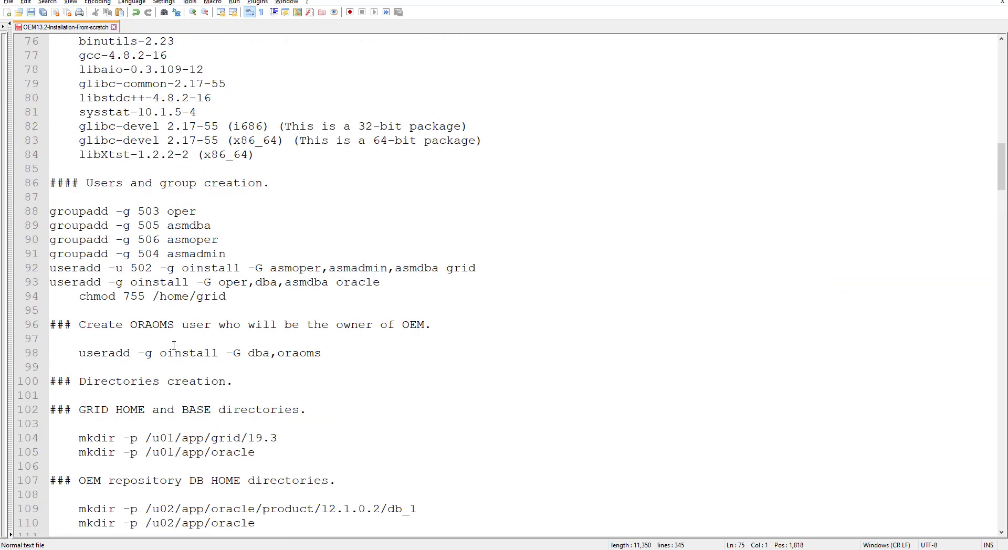
double_click(192, 227)
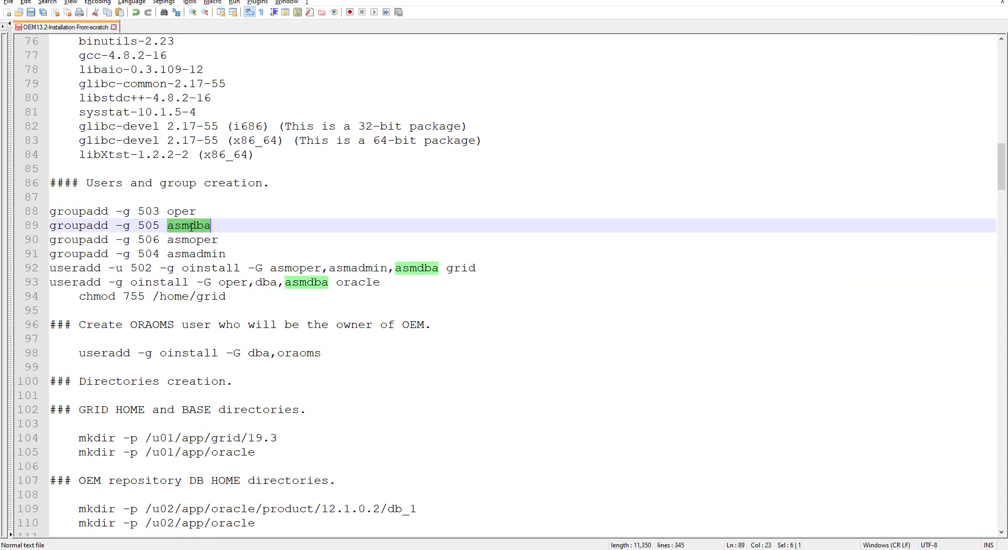
double_click(184, 212)
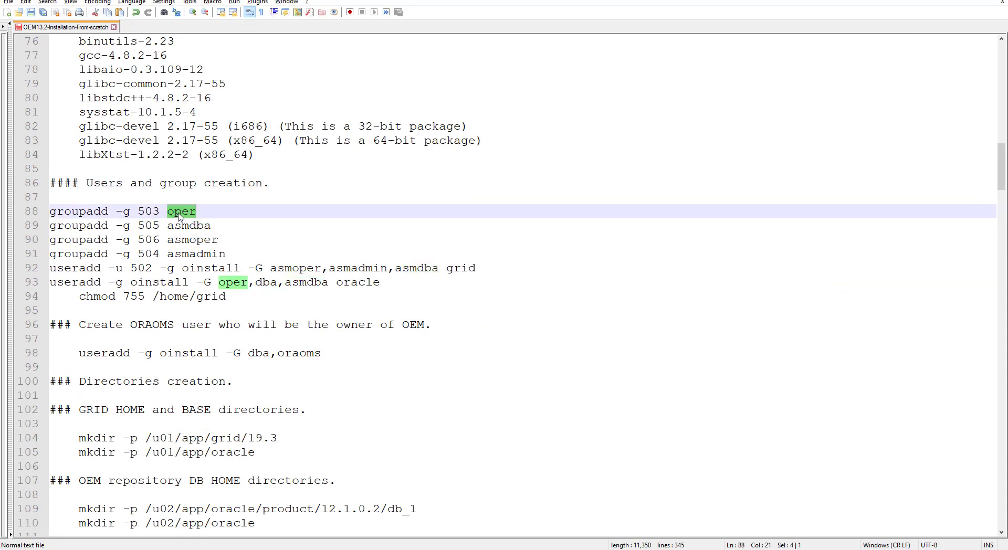
double_click(189, 226)
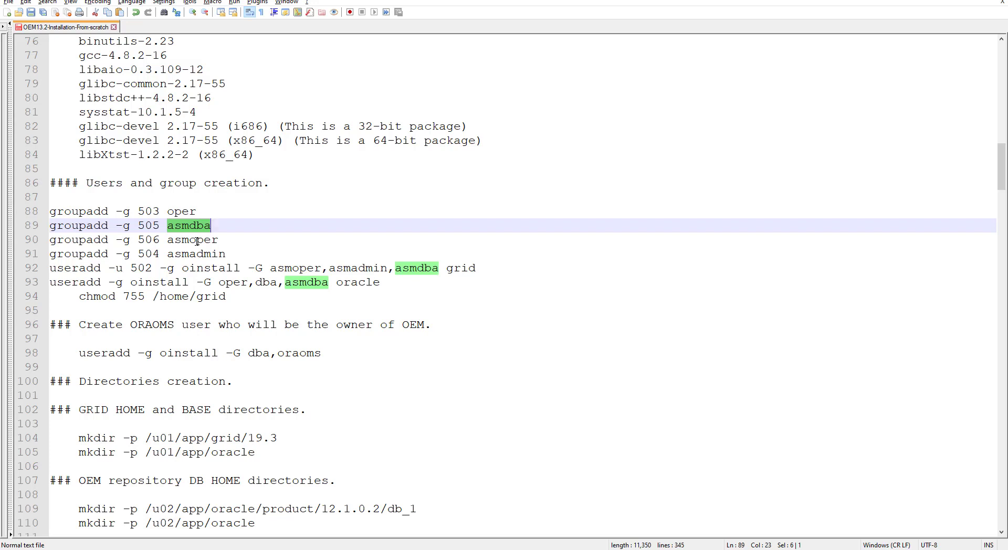
double_click(197, 241)
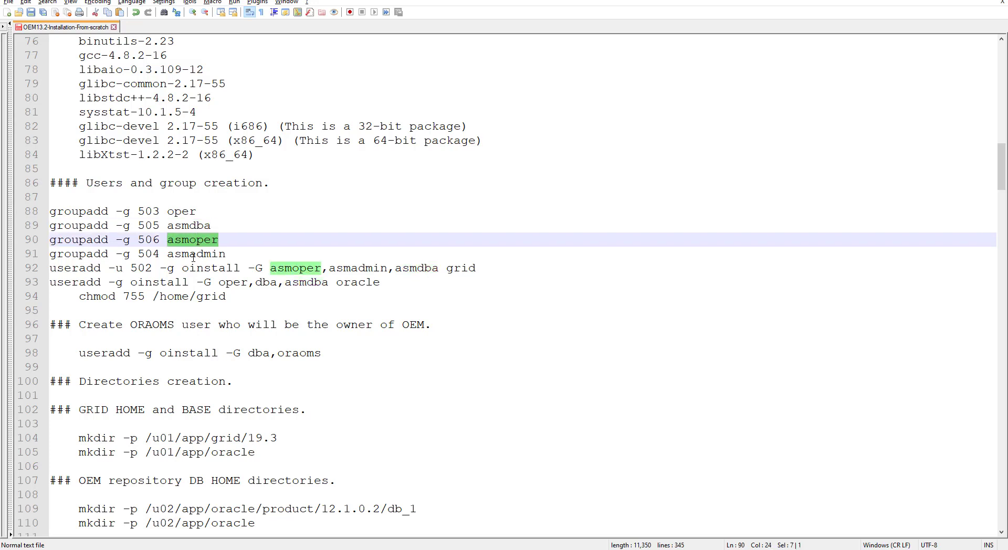
double_click(194, 256)
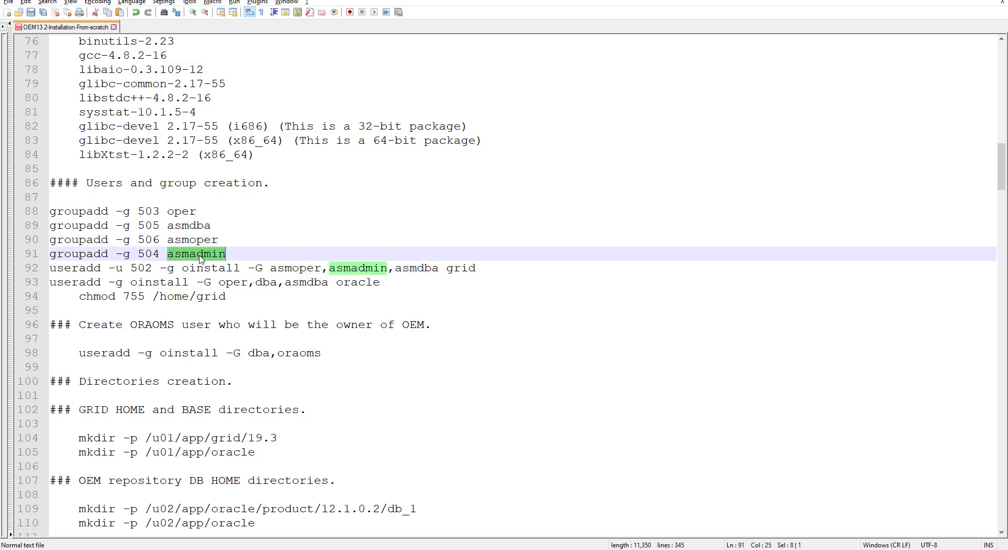
Step: Block-select the four groupadd lines and copy them
left_click_drag(50, 210, 232, 256)
right_click(172, 228)
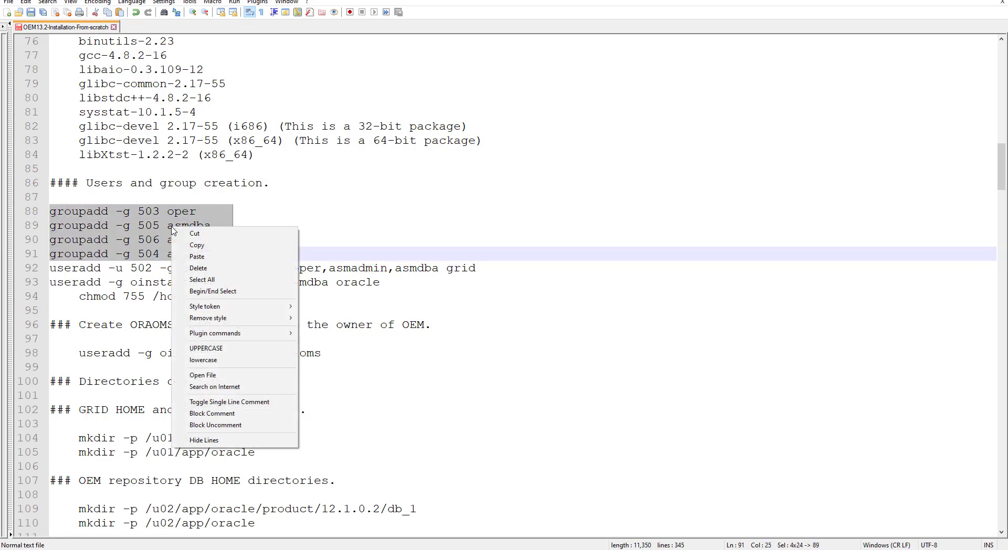
left_click(202, 246)
key("alt+Tab")
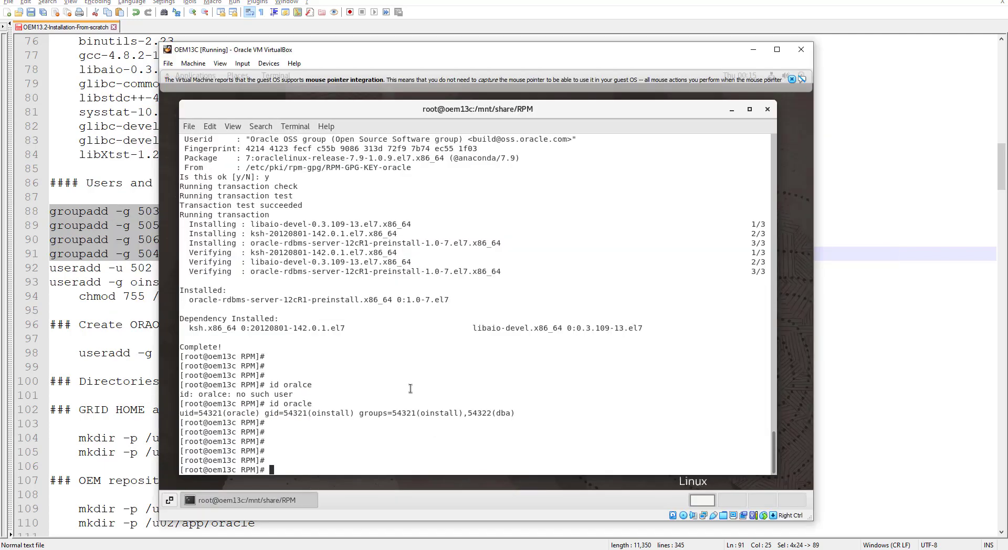
Step: Paste and run the groupadd commands, highlighting the already-exists messages for all four groups
key("ctrl+shift+v")
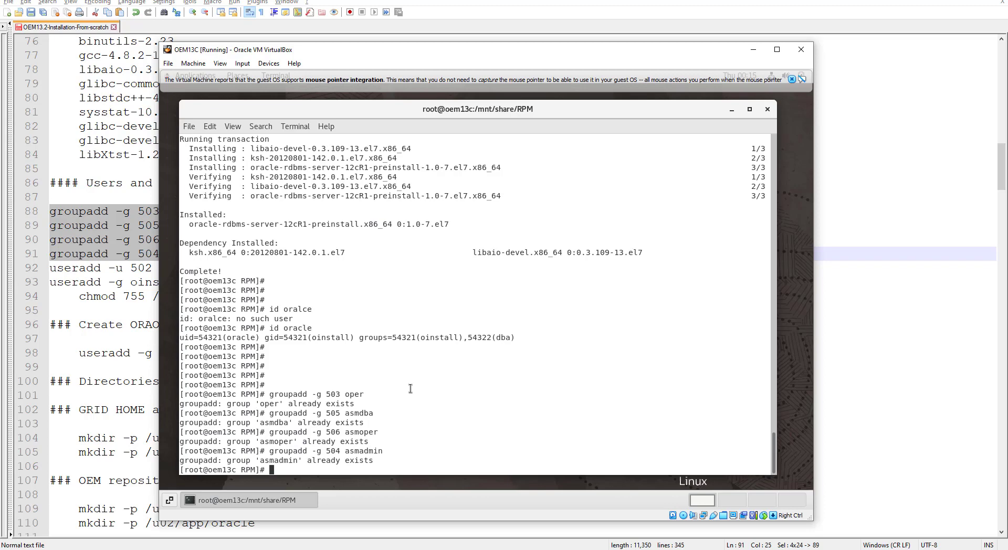
key("Return")
key("Return")
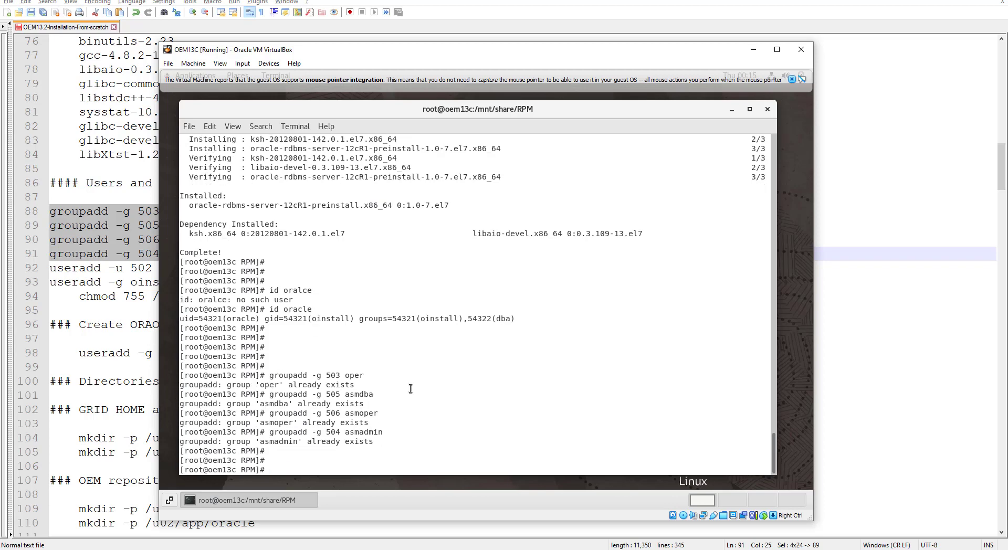
double_click(275, 386)
double_click(270, 403)
double_click(275, 422)
double_click(282, 442)
left_click(288, 456)
key("Return")
key("Return")
key("Return")
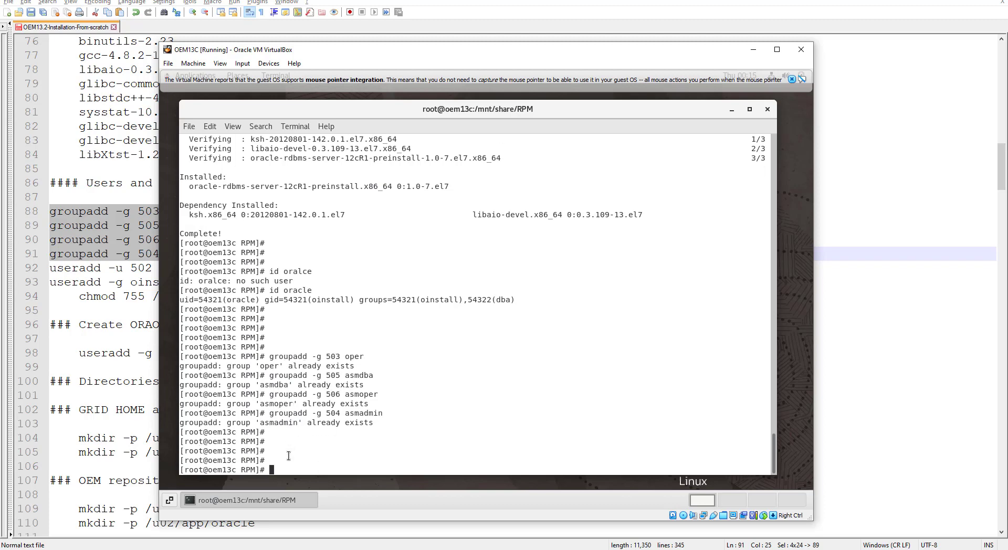
key("alt+Tab")
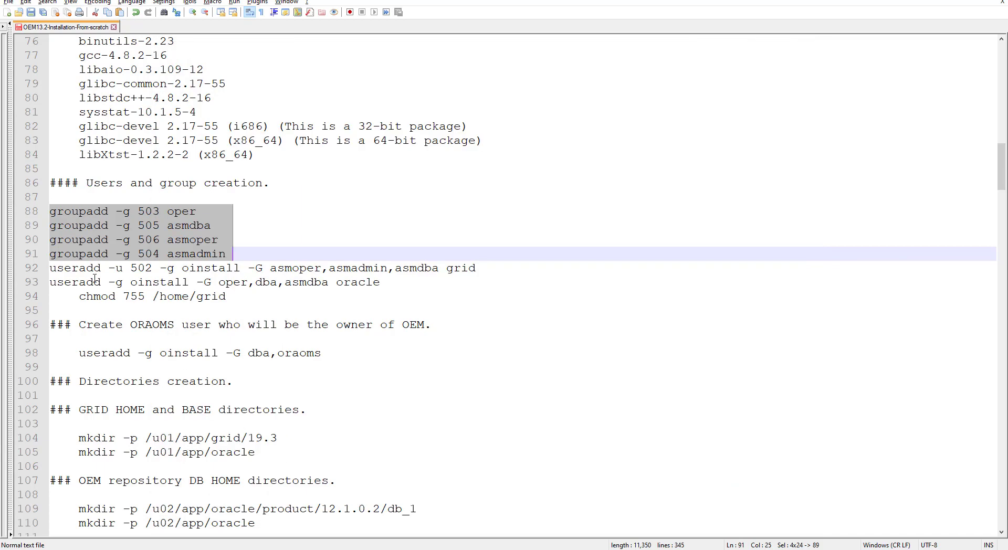
Step: Change line 93's useradd to usermod for the oracle user
left_click_drag(103, 283, 89, 283)
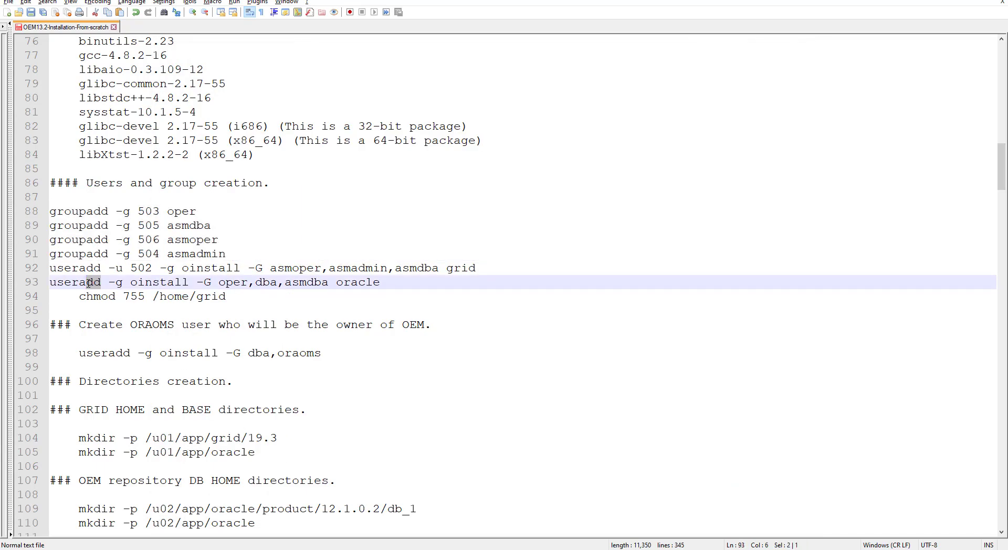
type("mod")
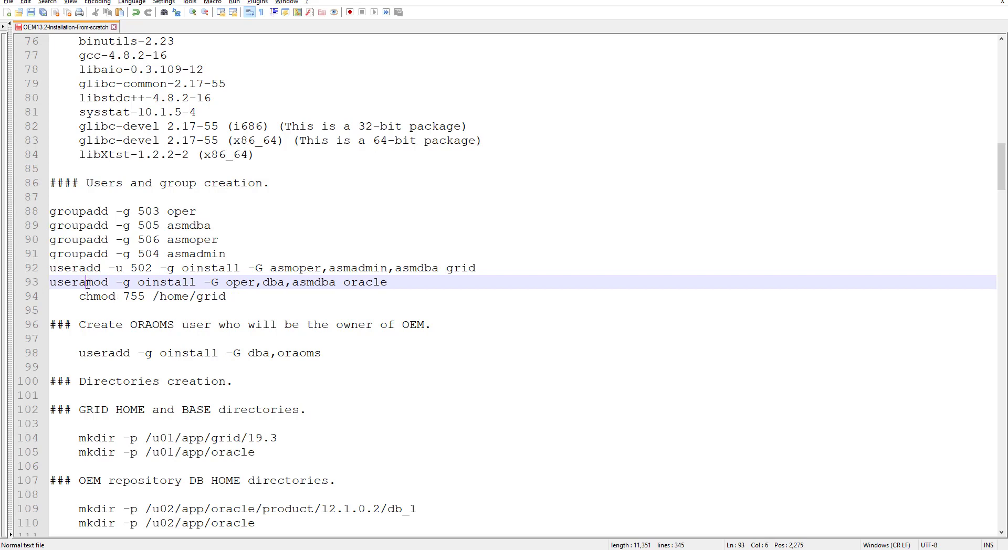
key("BackSpace")
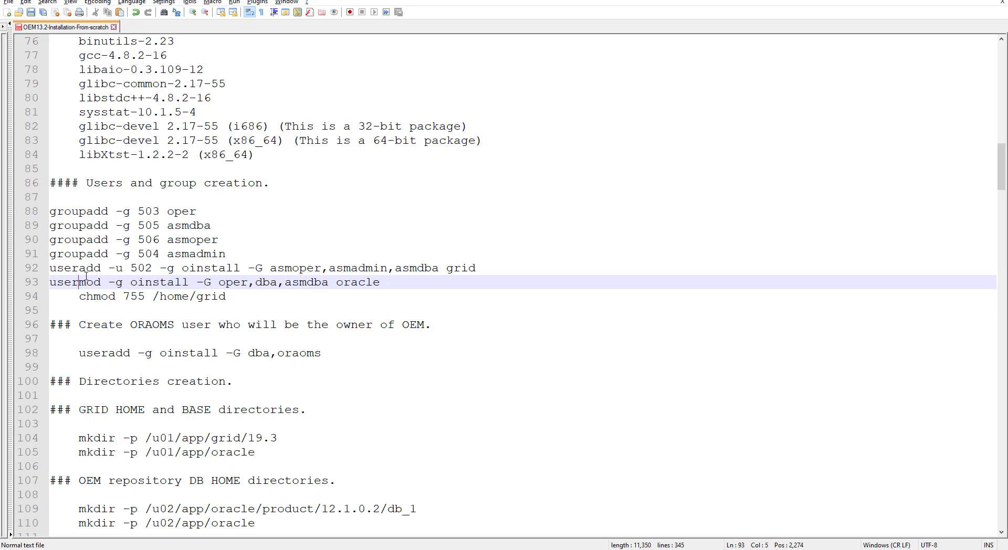
Step: Copy the grid useradd and oracle usermod lines, checking the asmdba, asmadmin, asmoper and oinstall groups
left_click_drag(51, 269, 476, 284)
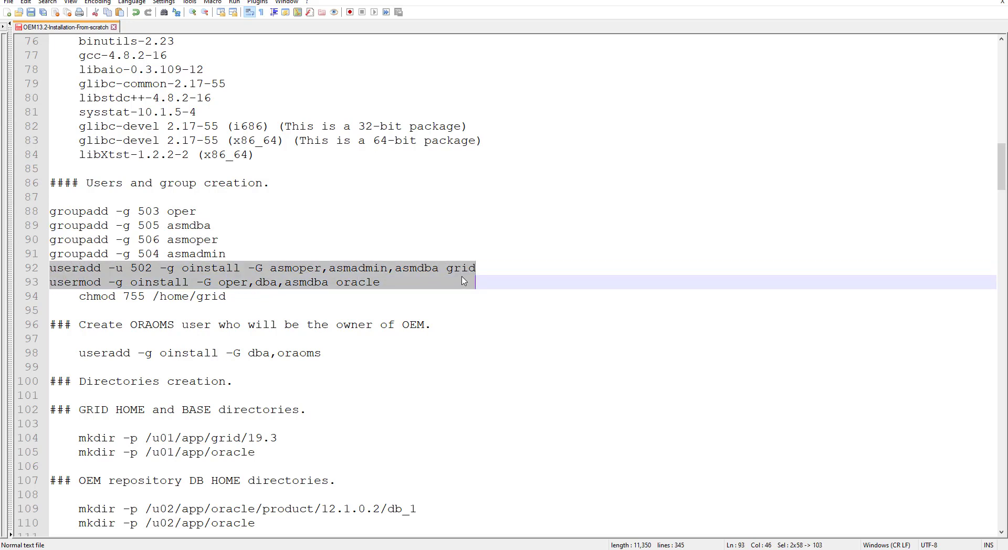
right_click(462, 277)
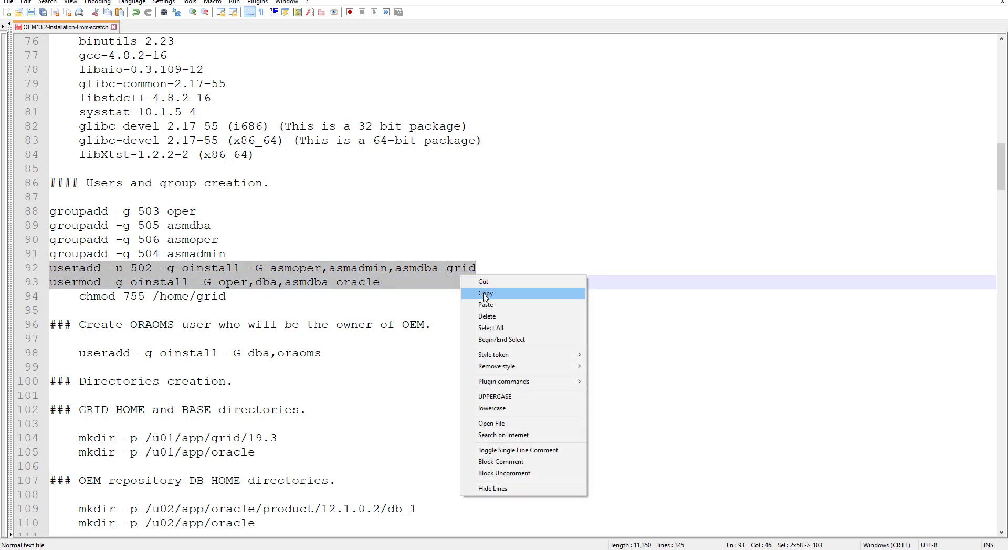
left_click(483, 294)
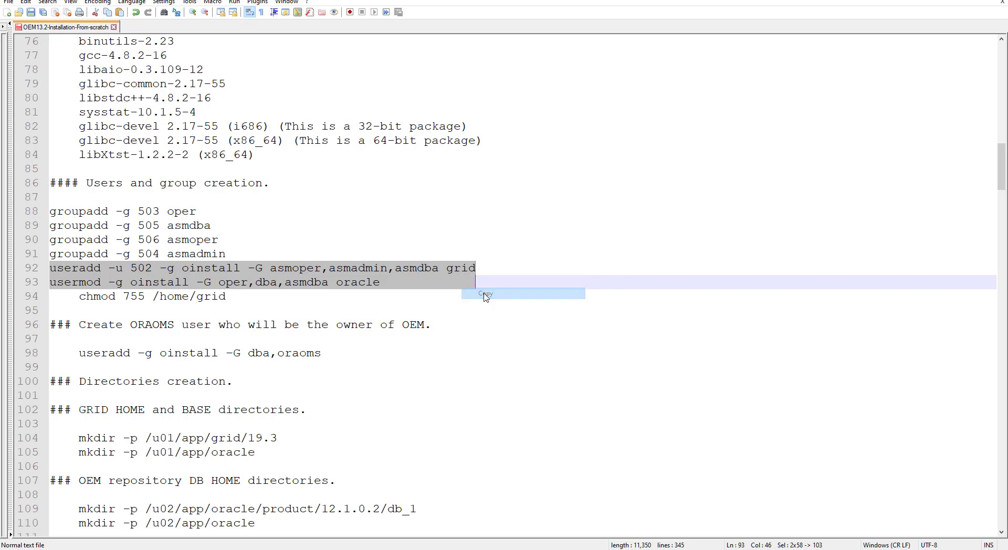
left_click(467, 271)
double_click(415, 269)
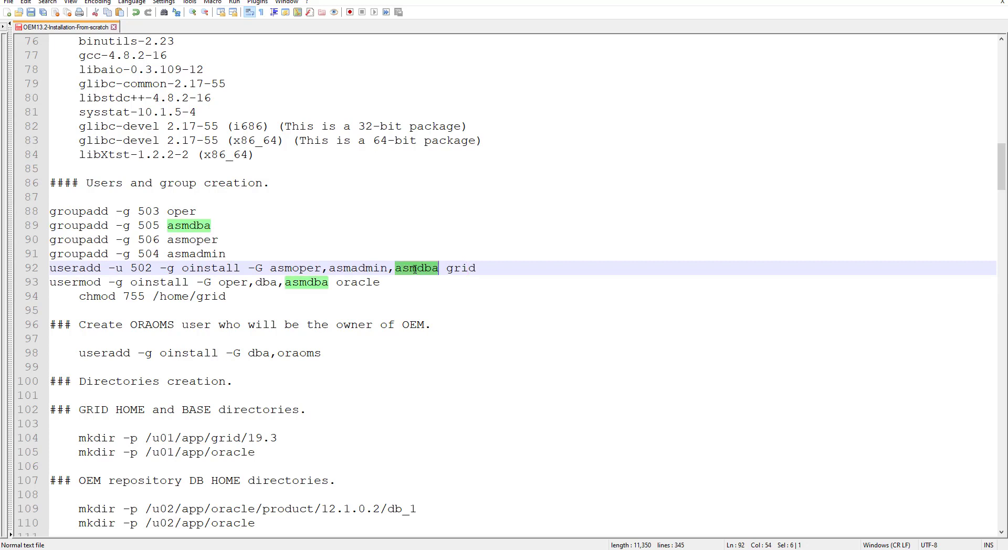
double_click(354, 270)
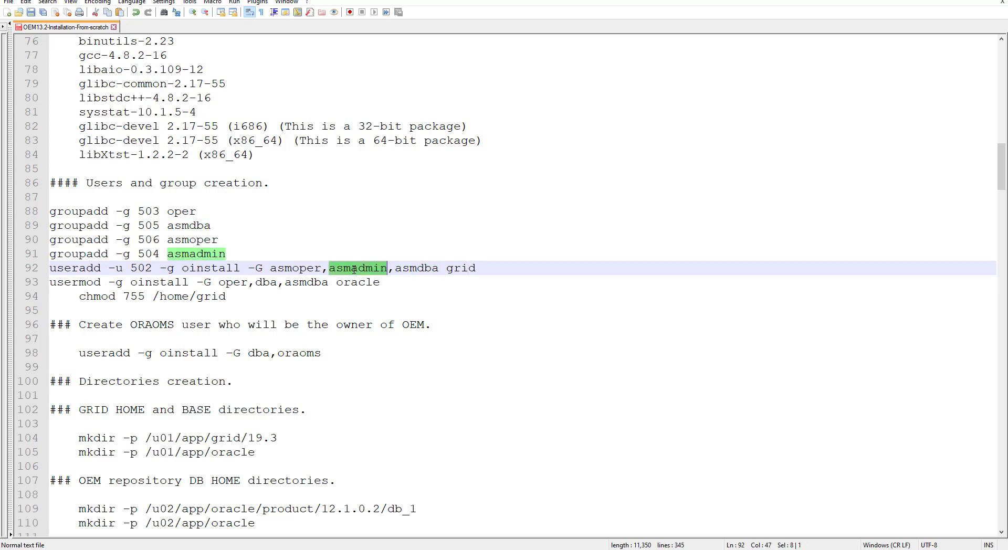
double_click(291, 271)
double_click(202, 269)
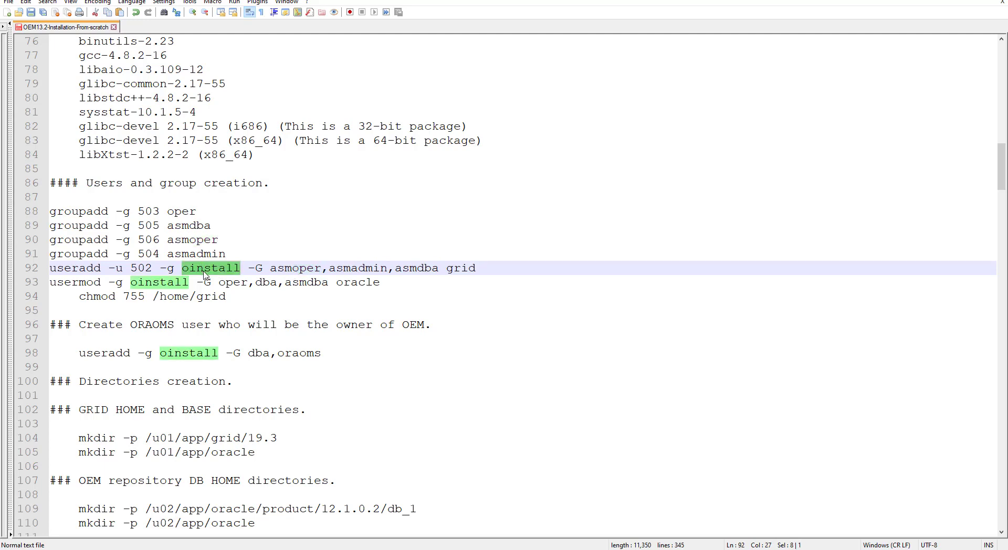
key("alt+Tab")
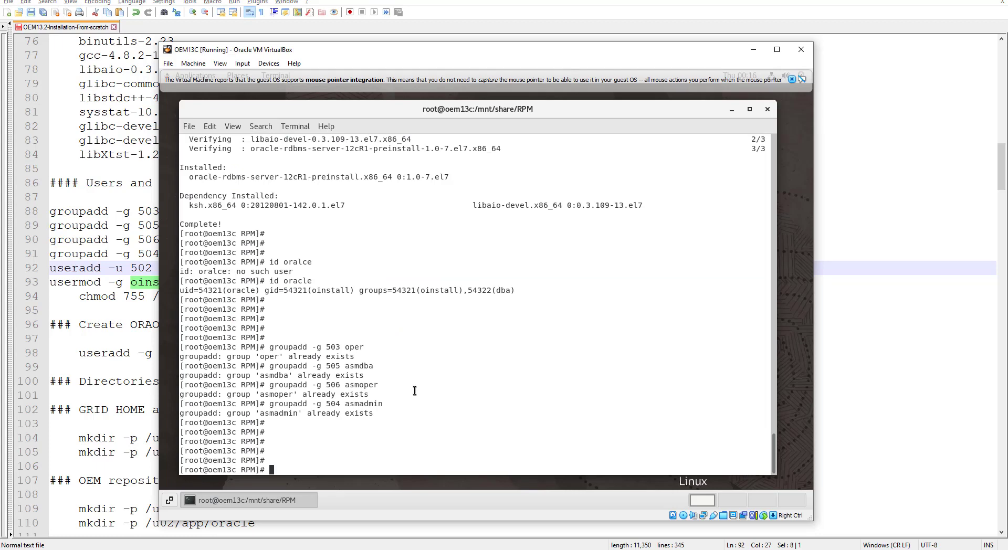
Step: Paste and run the user commands, then confirm oracle belongs to oper, asmdba and dba
key("ctrl+shift+v")
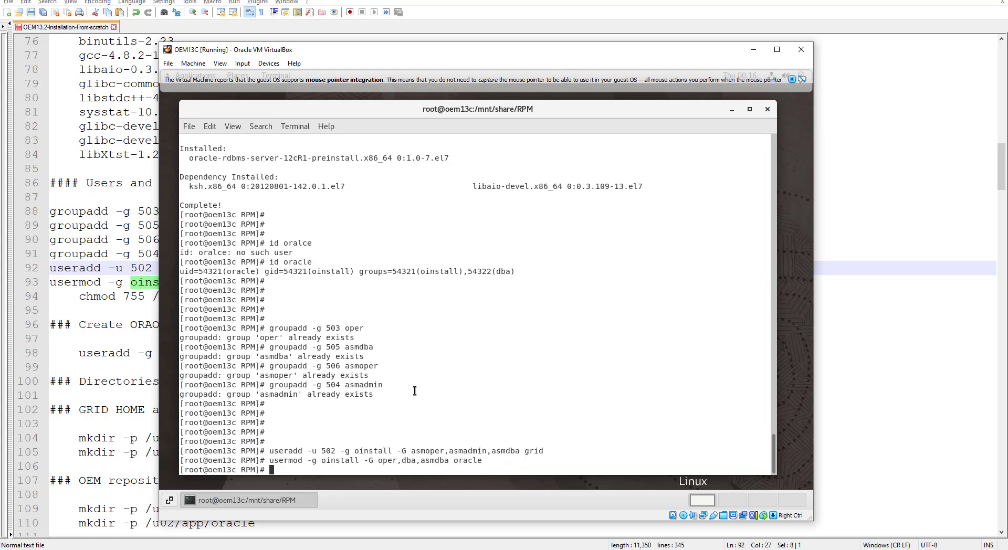
key("Return")
key("Return")
key("Return")
key("Return")
key("Return")
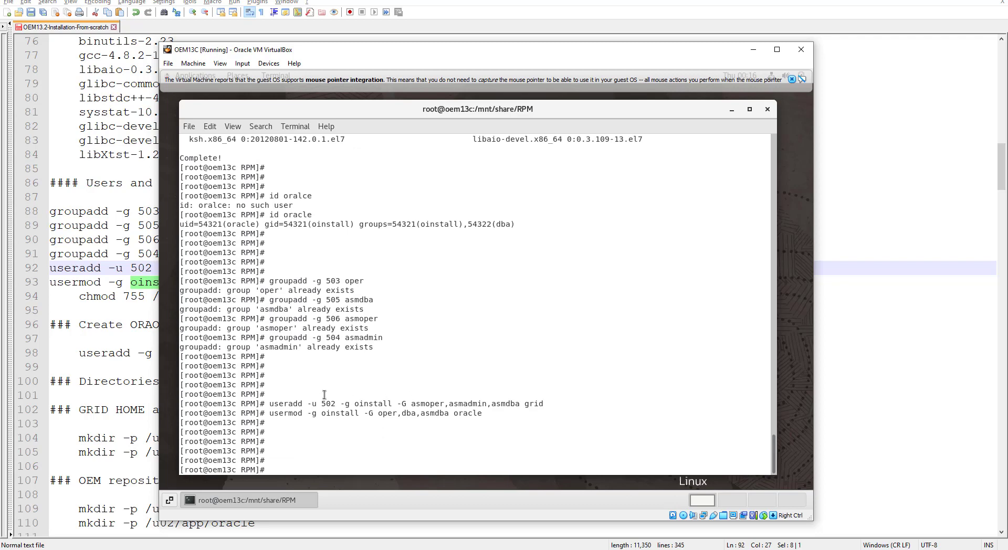
type("id oracle")
key("Return")
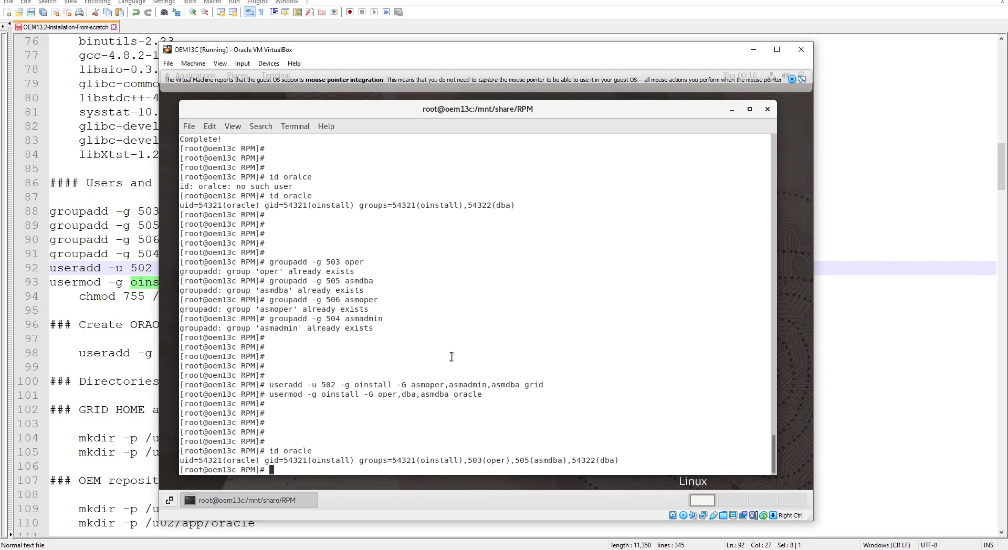
double_click(495, 460)
double_click(546, 460)
double_click(608, 460)
Step: Confirm grid's groups oinstall, asmdba, asmoper and asmadmin with id grid, then type passwd grid
type("id grid")
key("Return")
key("Return")
key("Return")
key("Return")
key("Return")
key("Return")
key("Return")
key("Return")
key("Return")
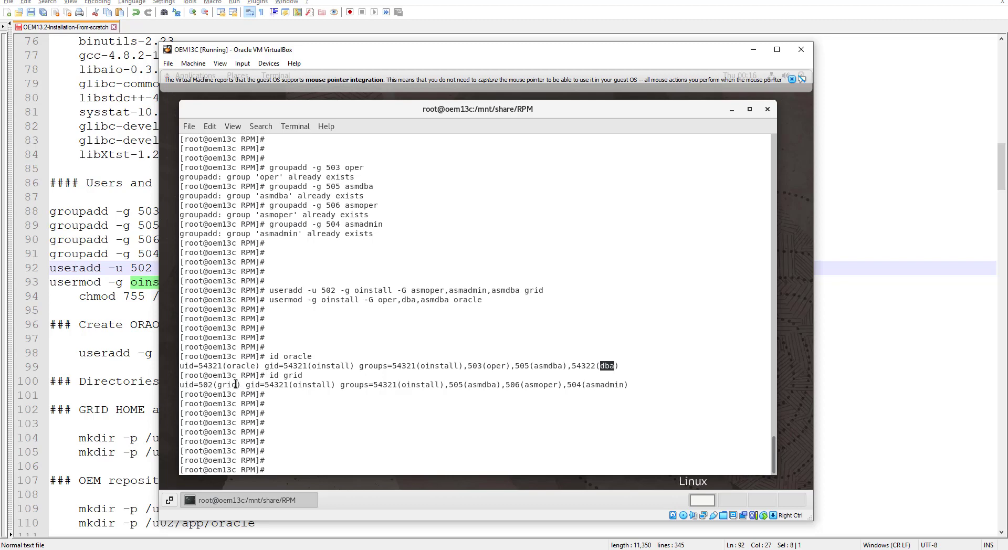
double_click(311, 385)
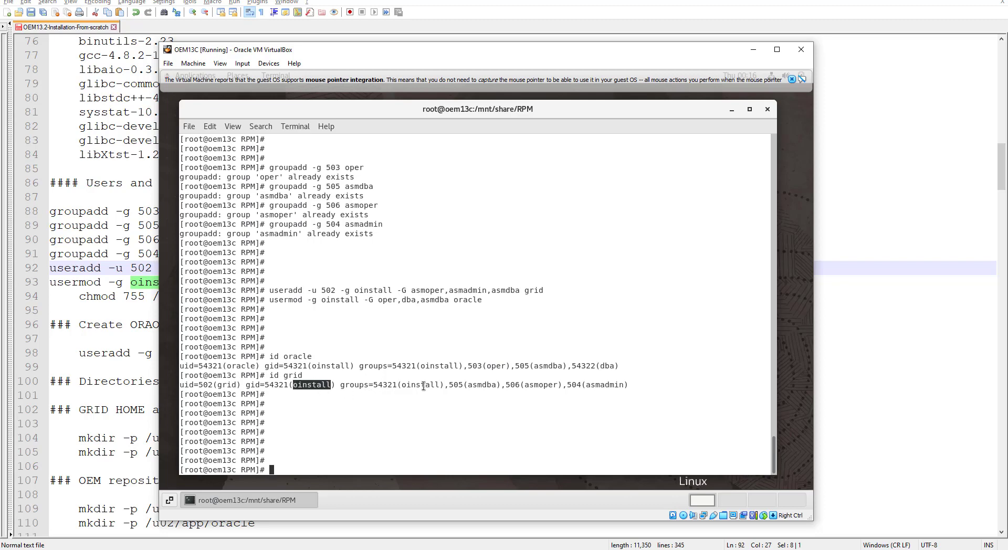
double_click(483, 385)
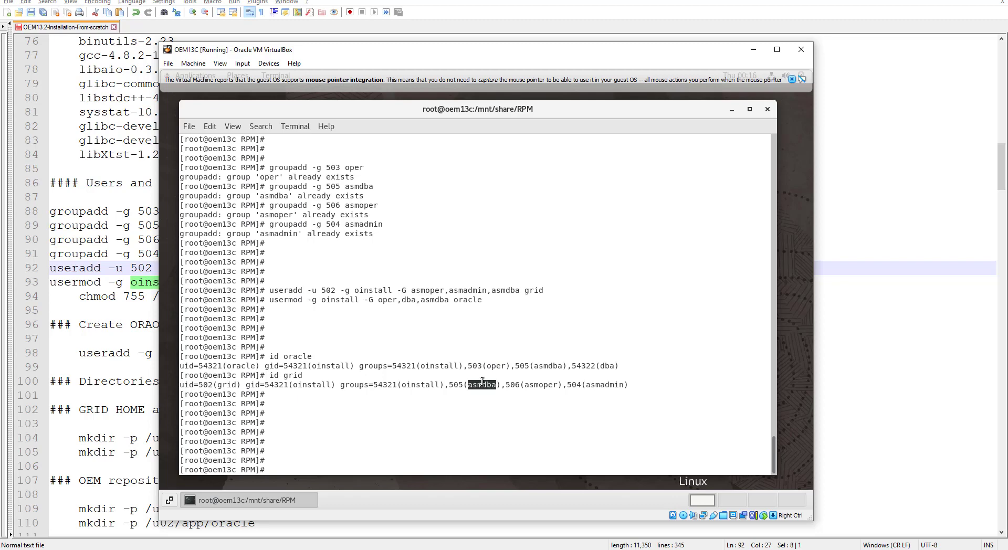
double_click(537, 384)
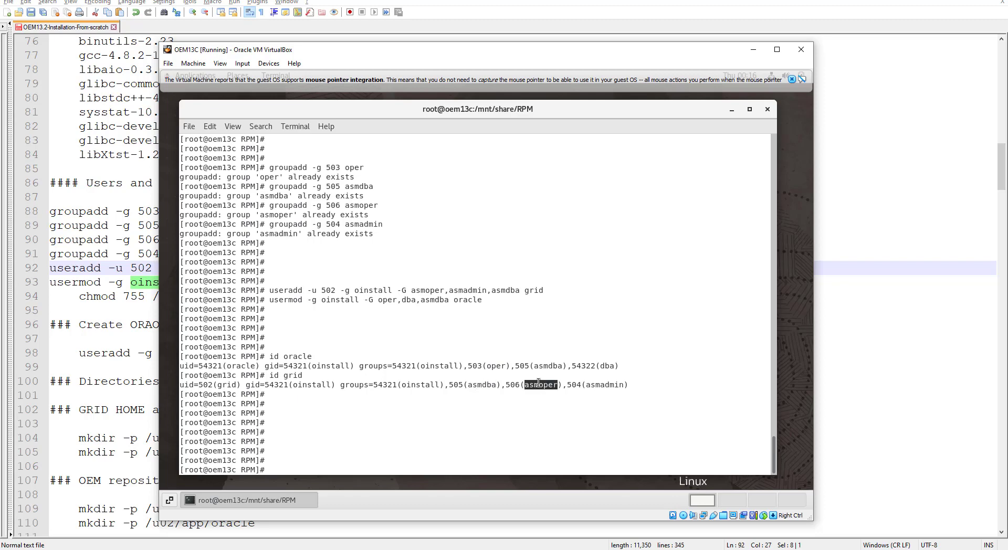
double_click(605, 385)
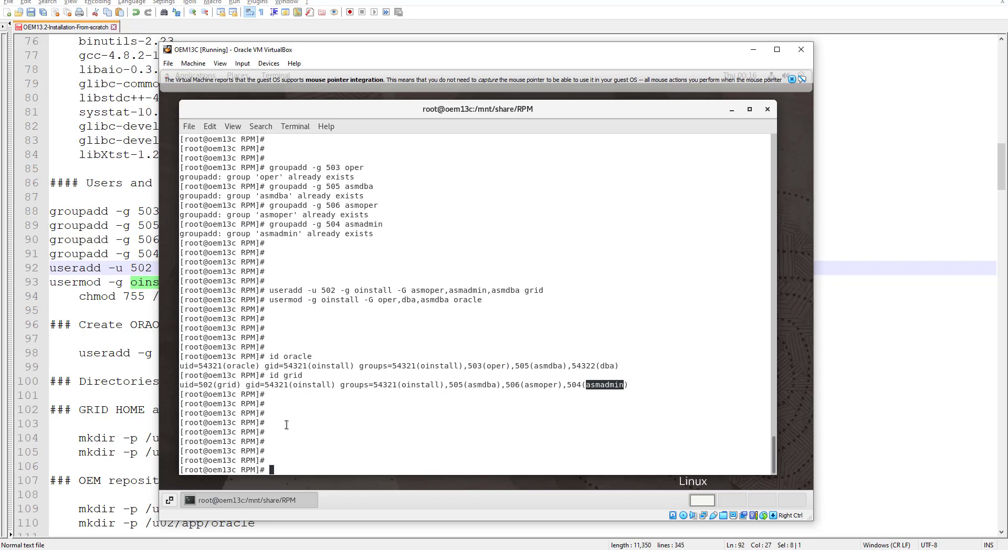
type("passwd grid")
Step: Run passwd grid and enter and confirm the grid user's new password
key("Return")
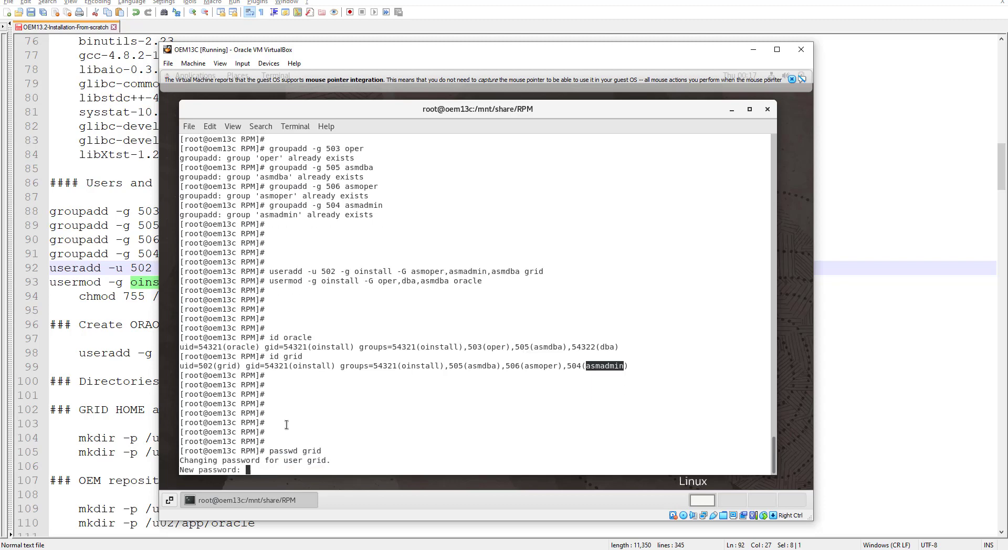
key("Return")
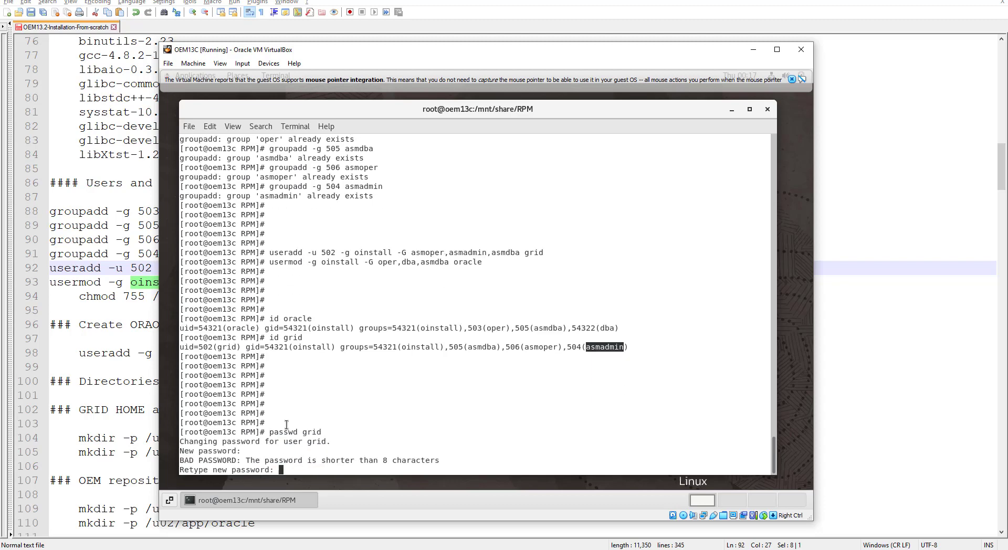
key("Return")
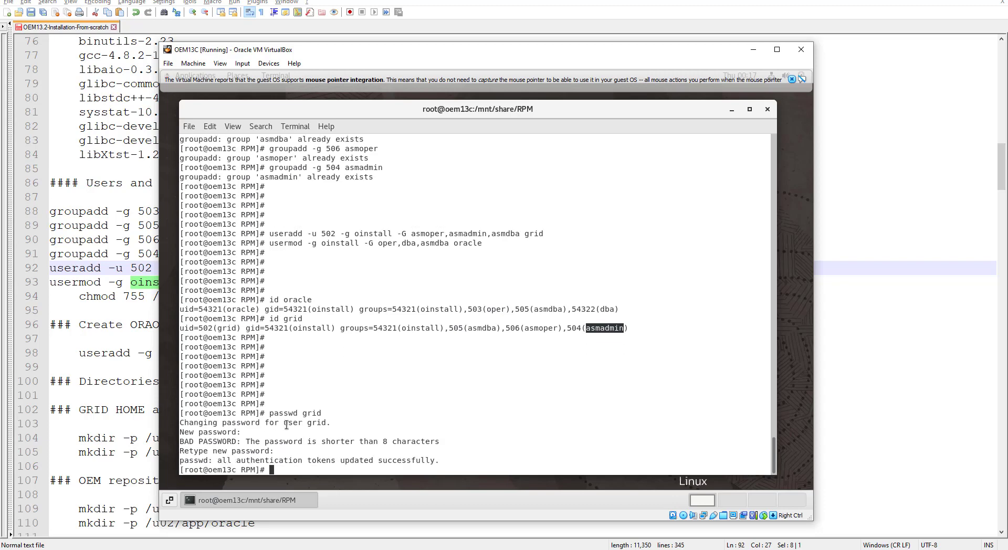
Step: Run passwd oracle and enter and confirm the oracle user's new password
type("passwd oracle")
key("Return")
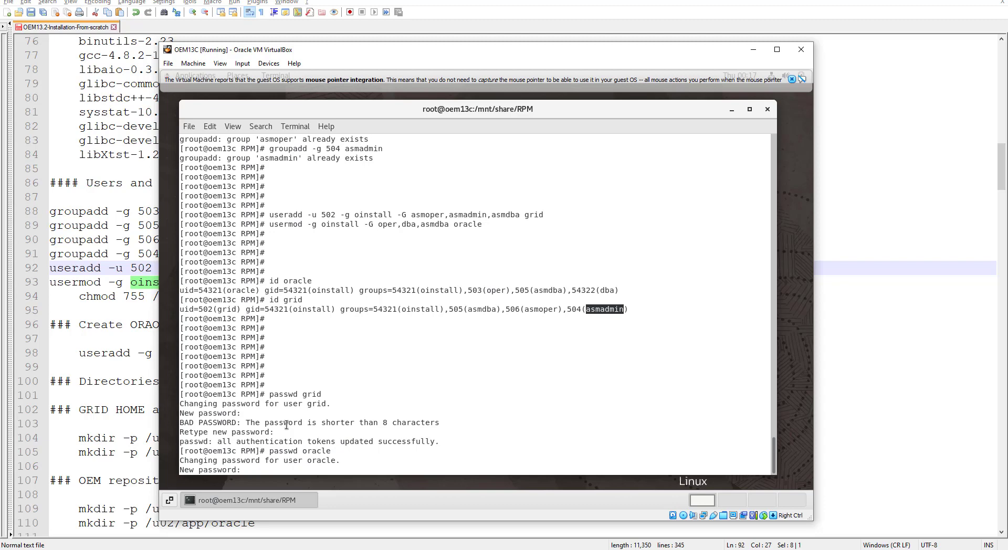
key("Return")
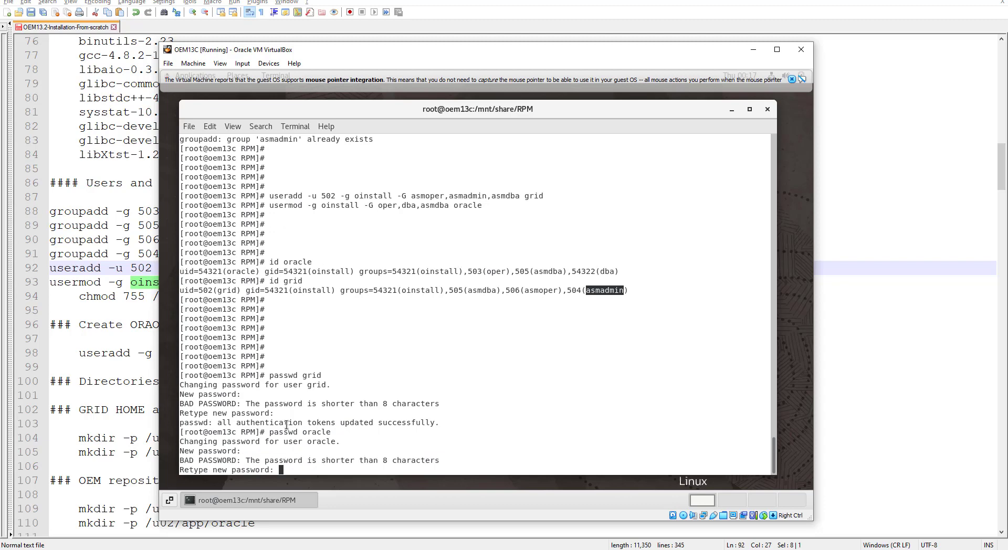
key("Return")
key("Return")
key("Return")
key("Return")
key("Return")
key("Return")
key("Return")
key("Return")
key("Return")
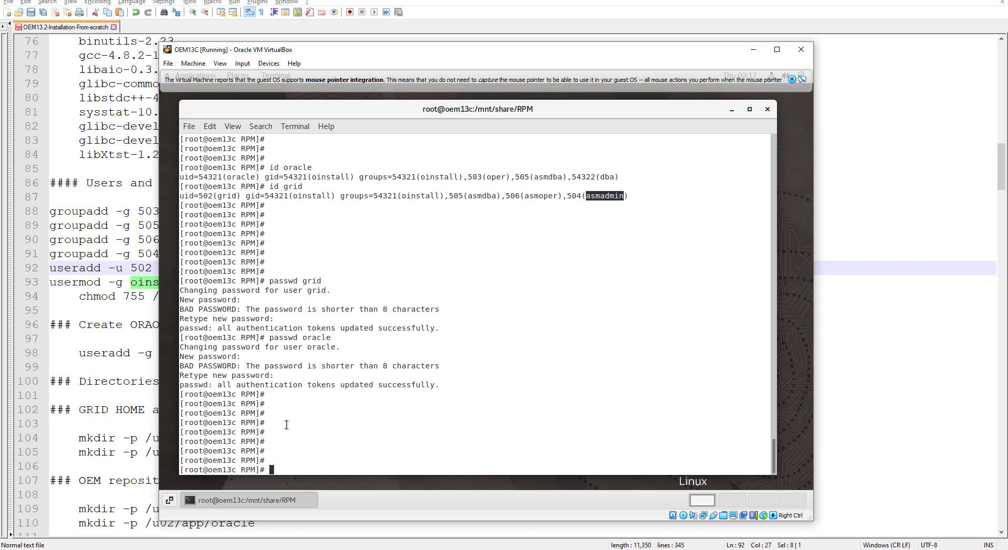
Step: Copy the oraoms useradd command from line 98 of the setup notes and return to the VM terminal
left_click(81, 333)
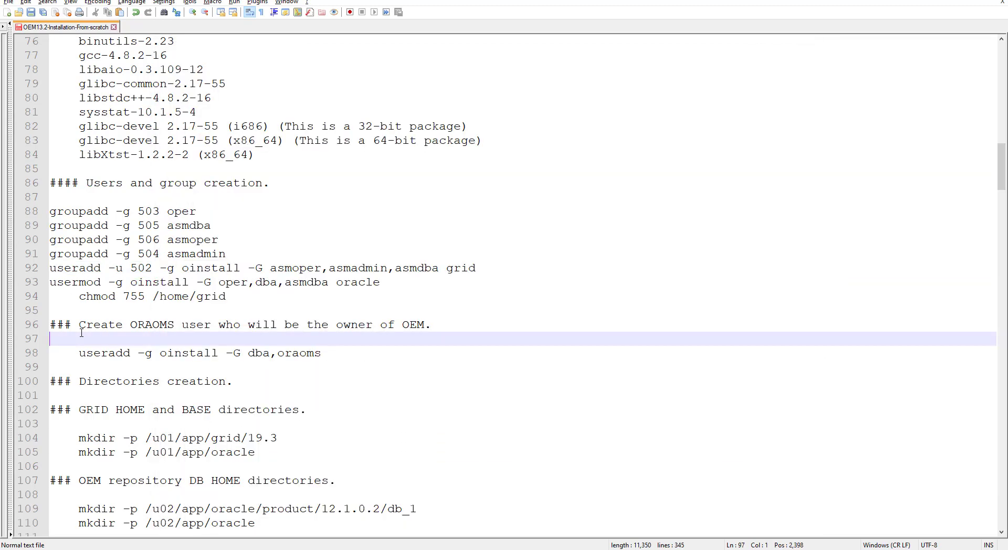
scroll(156, 387, "down", 11)
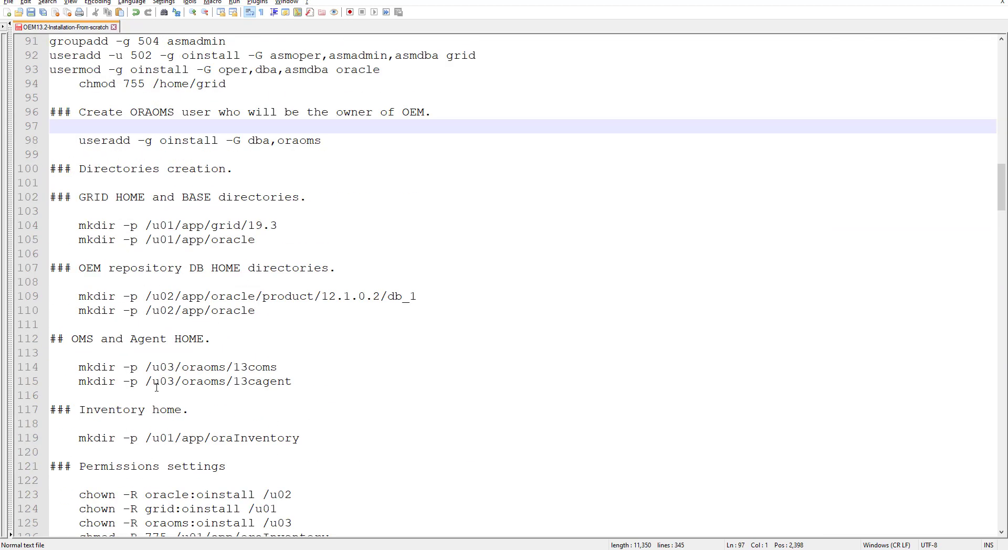
scroll(156, 387, "down", 3)
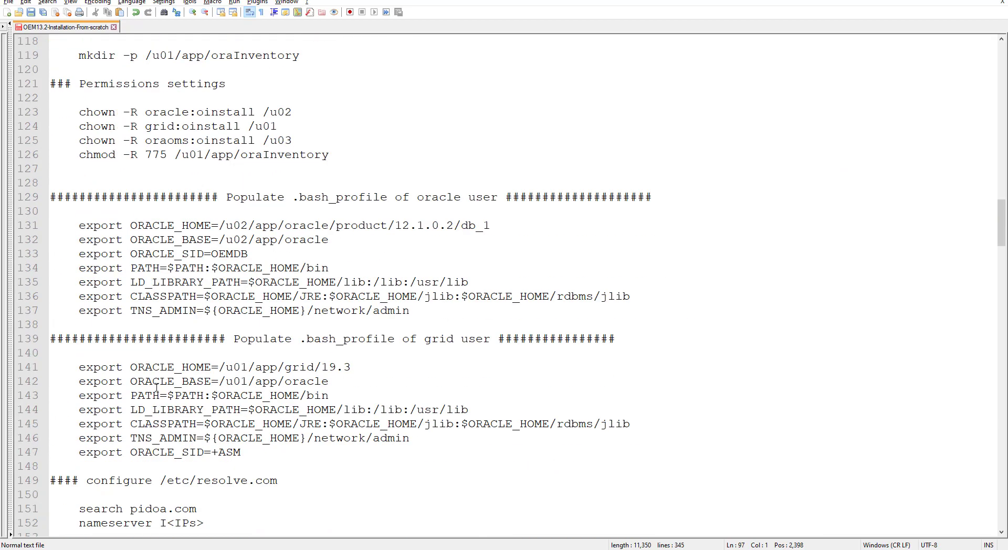
scroll(155, 387, "down", 1)
scroll(156, 387, "up", 14)
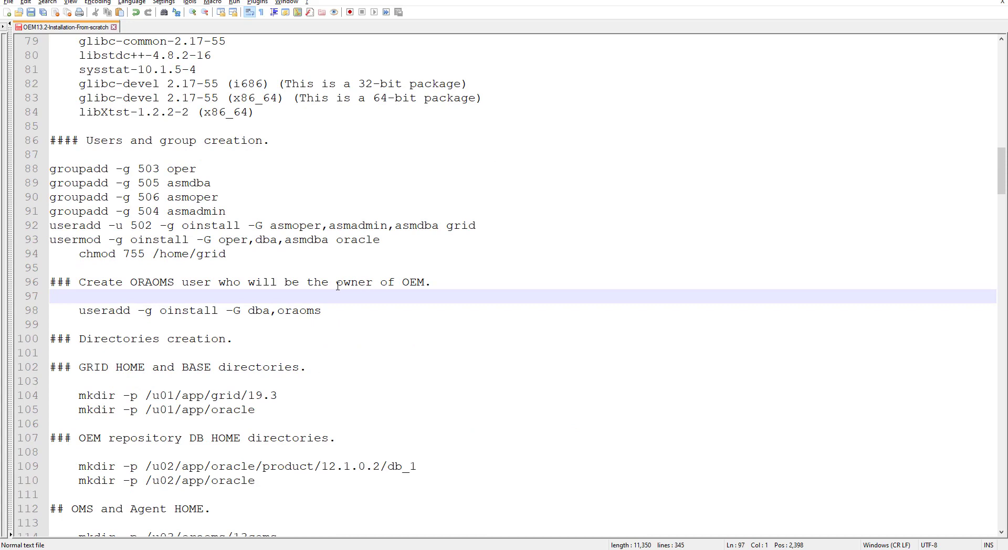
left_click_drag(79, 311, 318, 315)
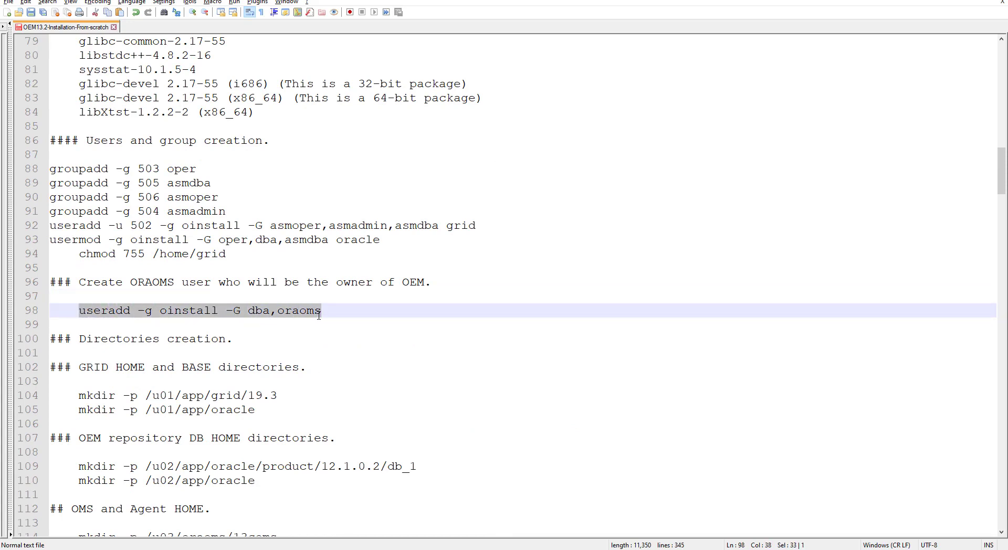
right_click(299, 310)
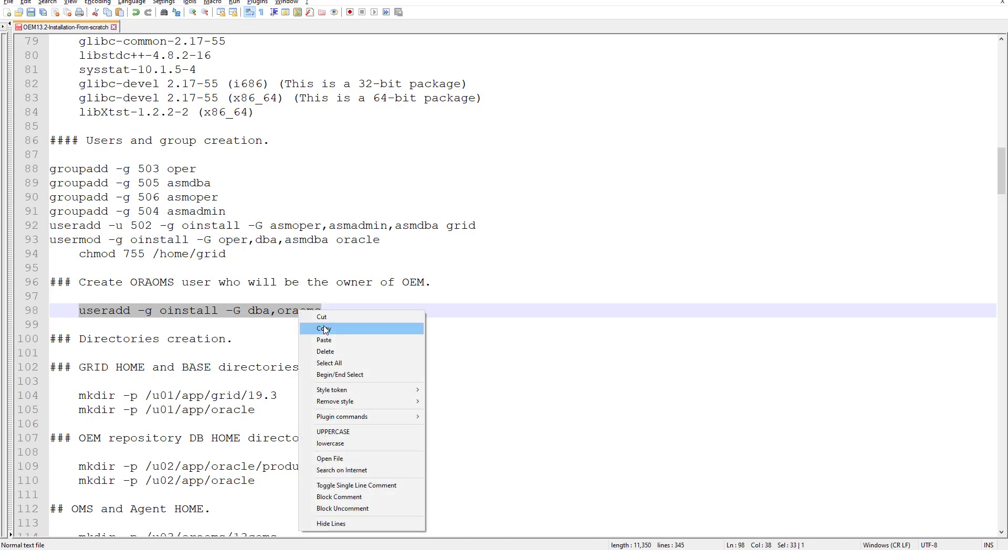
left_click(325, 326)
key("alt+Tab")
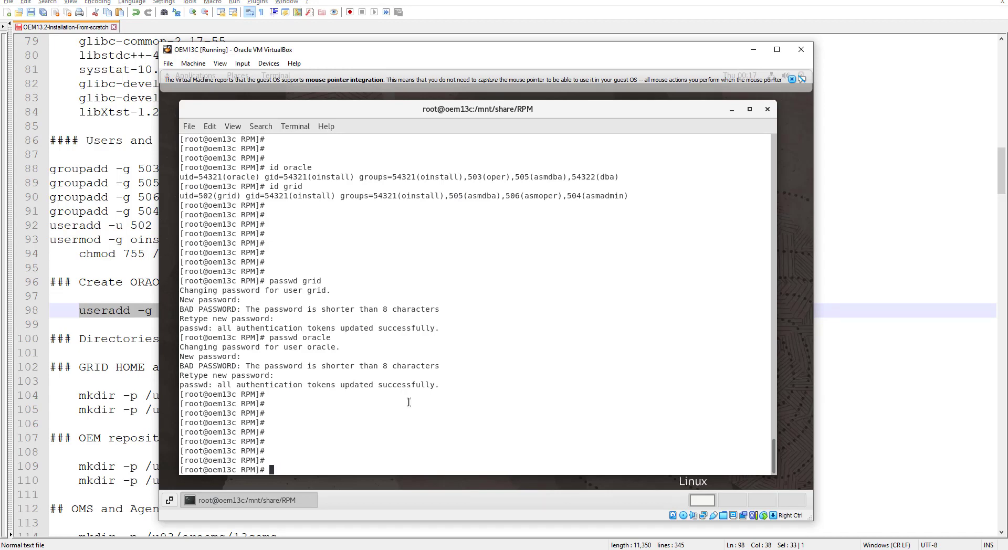
Step: Paste the oraoms useradd command, remove the comma after dba, and run it
key("ctrl+shift+v")
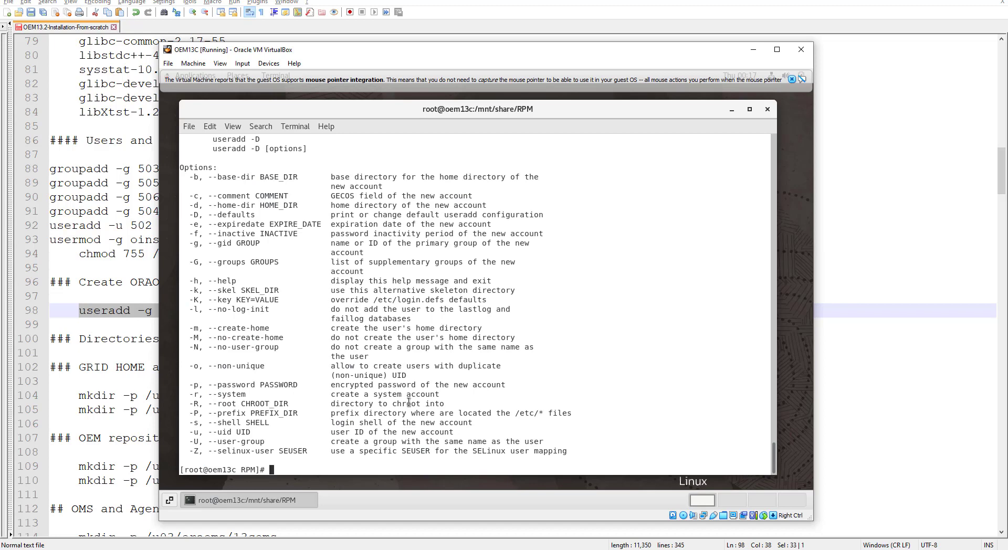
scroll(379, 307, "up", 3)
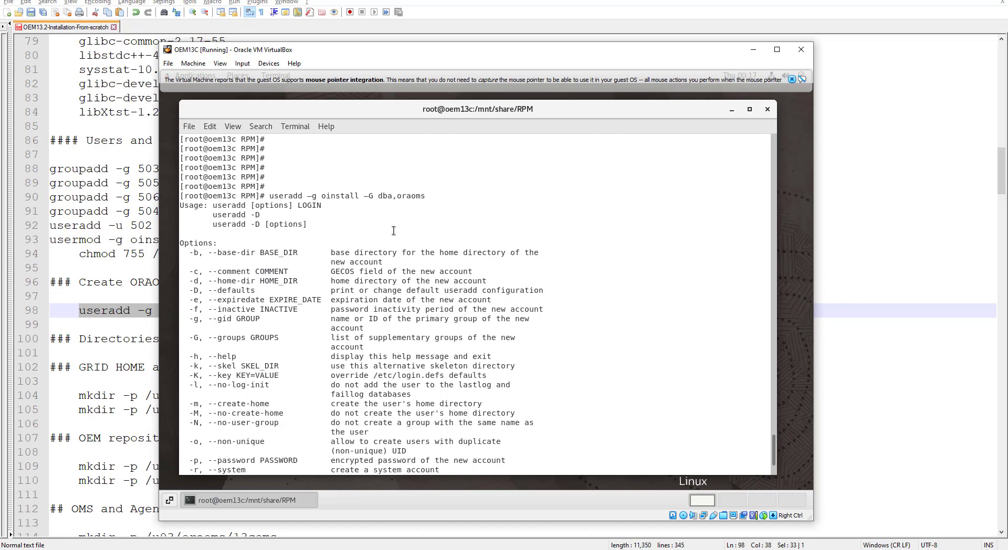
scroll(395, 253, "down", 3)
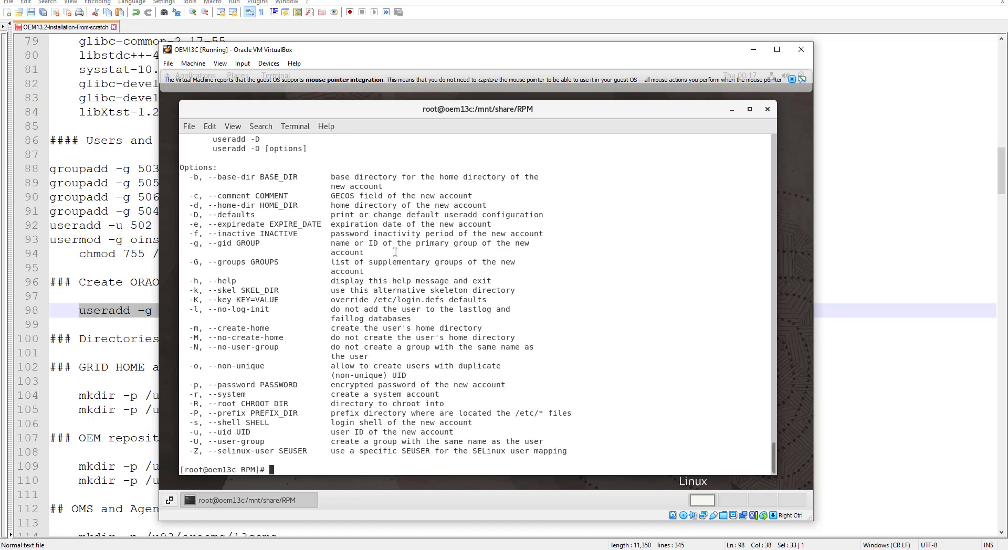
key("Up")
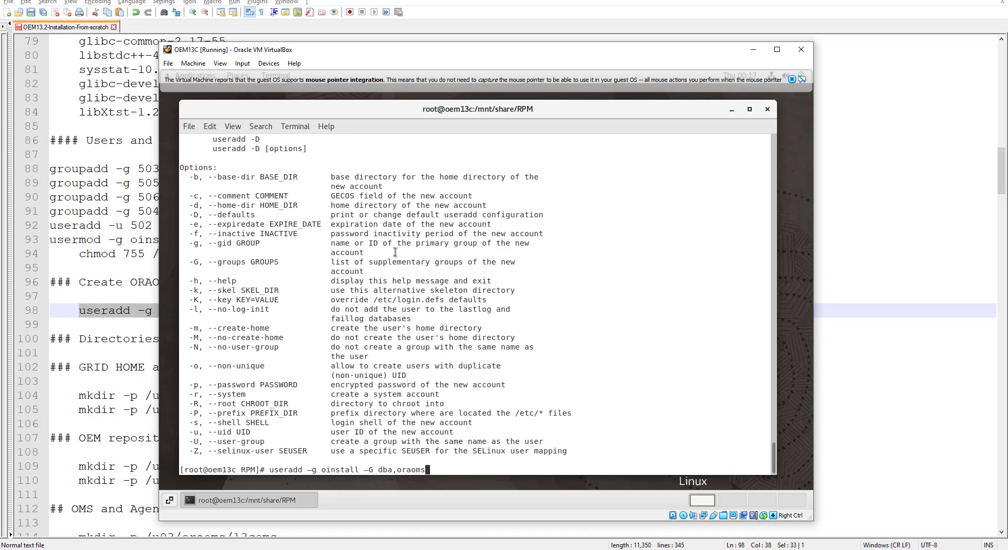
key("Left")
key("Left")
key("Left")
key("Left")
key("Left")
key("Left")
key("Left")
key("BackSpace")
key("Delete")
key("Return")
key("Return")
key("Return")
key("Return")
key("Return")
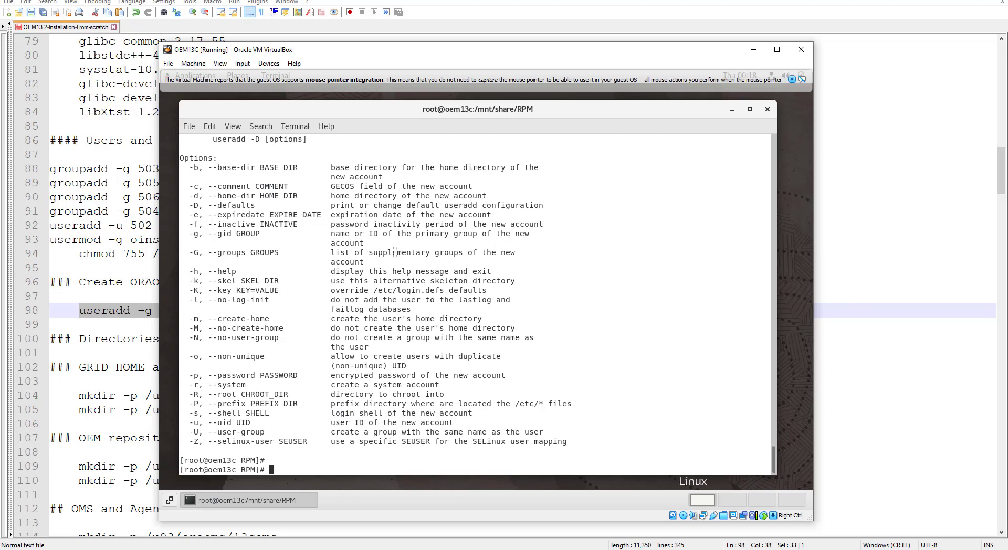
Step: Recall the useradd command and insert -u before the -g oinstall option
key("Up")
key("Left")
key("Left")
key("Left")
key("Left")
key("Left")
key("Left")
key("Left")
key("Left")
key("Left")
key("Left")
key("Left")
key("Left")
key("Left")
key("Left")
key("Left")
key("Left")
key("Left")
key("Left")
key("Left")
key("Left")
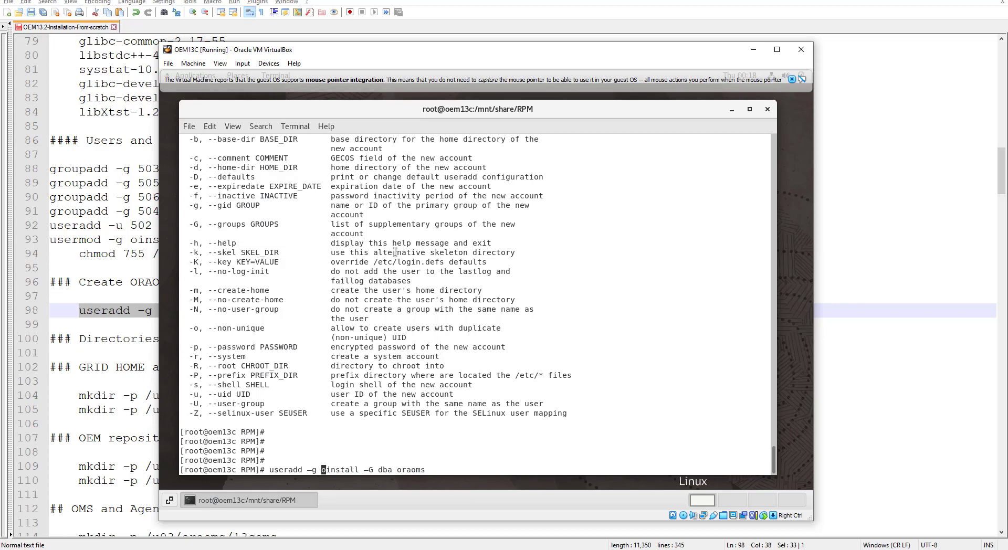
key("Left")
key("Left")
key("Left")
type("-u")
Step: Copy user ID 502 from line 92 of the notes and paste it after -u
left_click(102, 338)
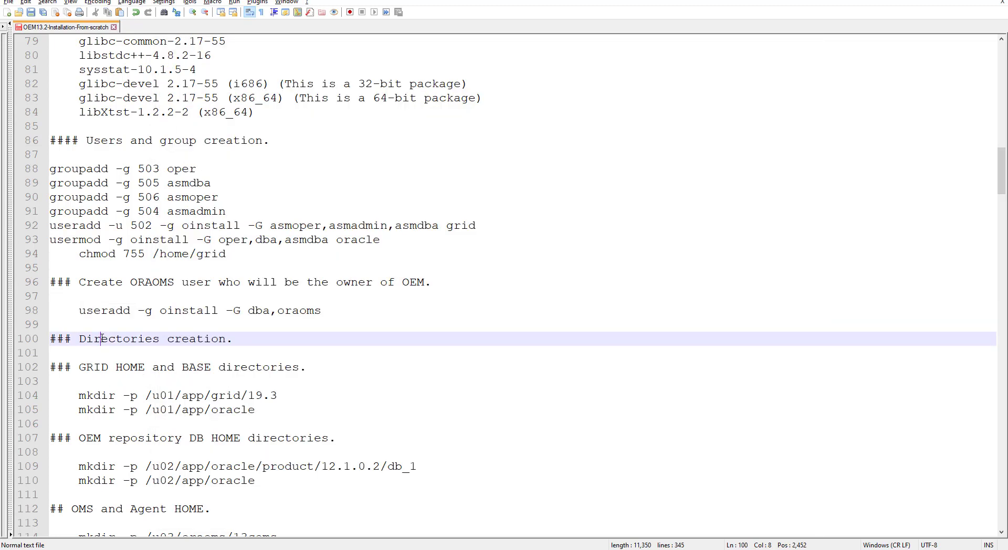
double_click(142, 226)
right_click(142, 227)
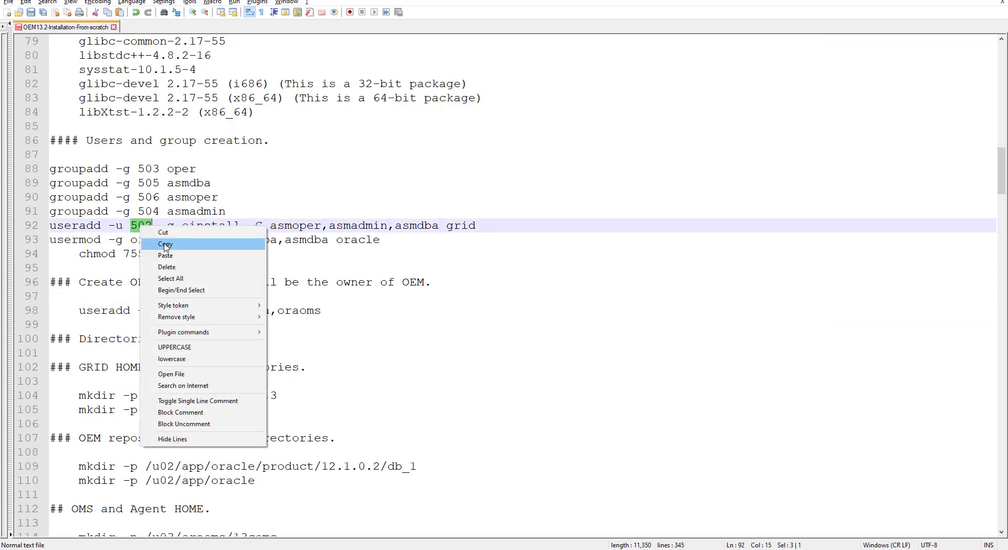
left_click(164, 245)
key("alt+Tab")
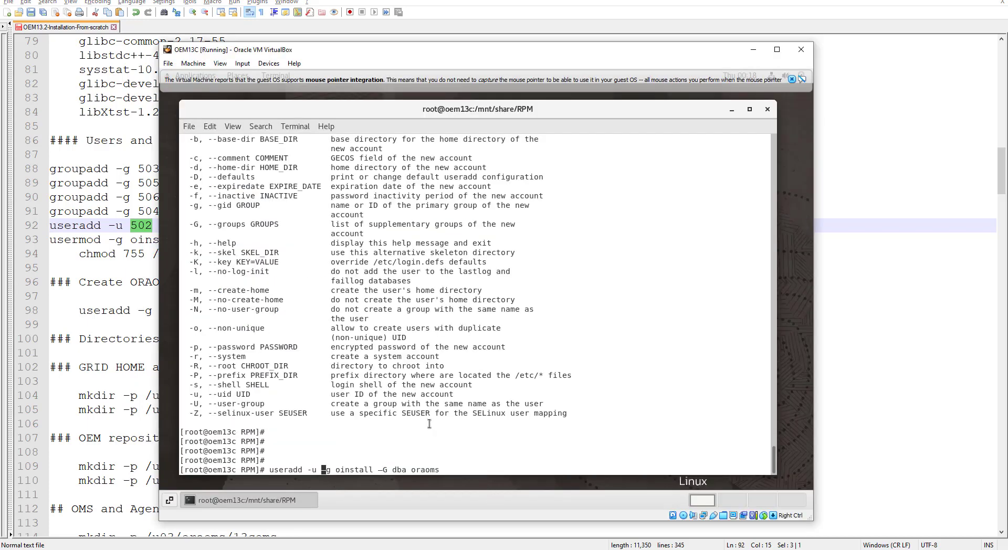
key("ctrl+shift+v")
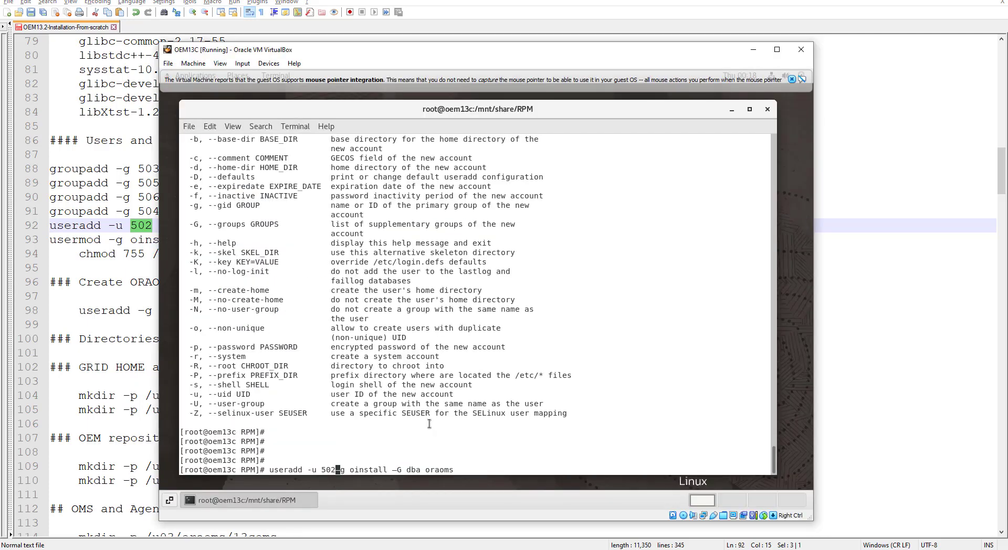
Step: Change the user ID to 504, run the useradd command, and recall it for editing
key("Left")
key("BackSpace")
type("4")
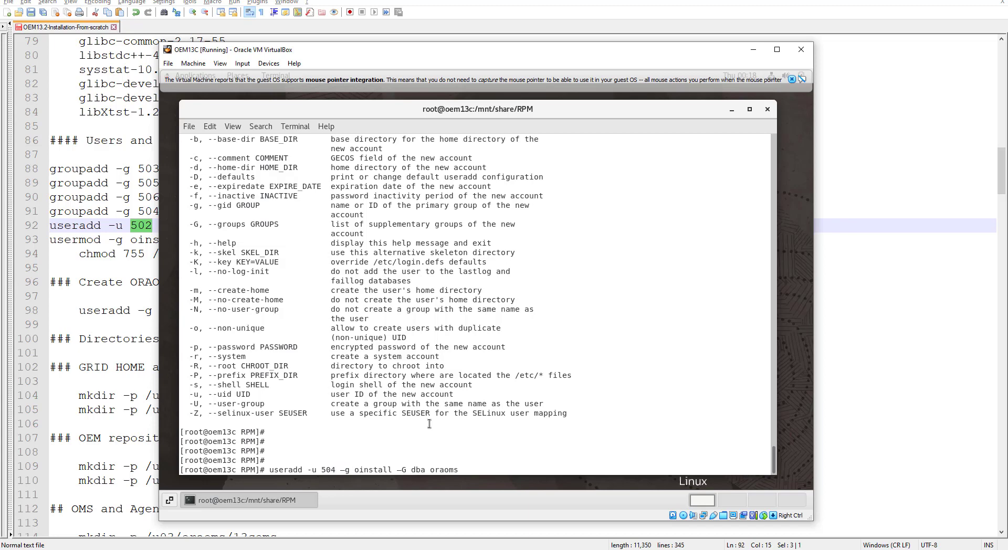
key("Return")
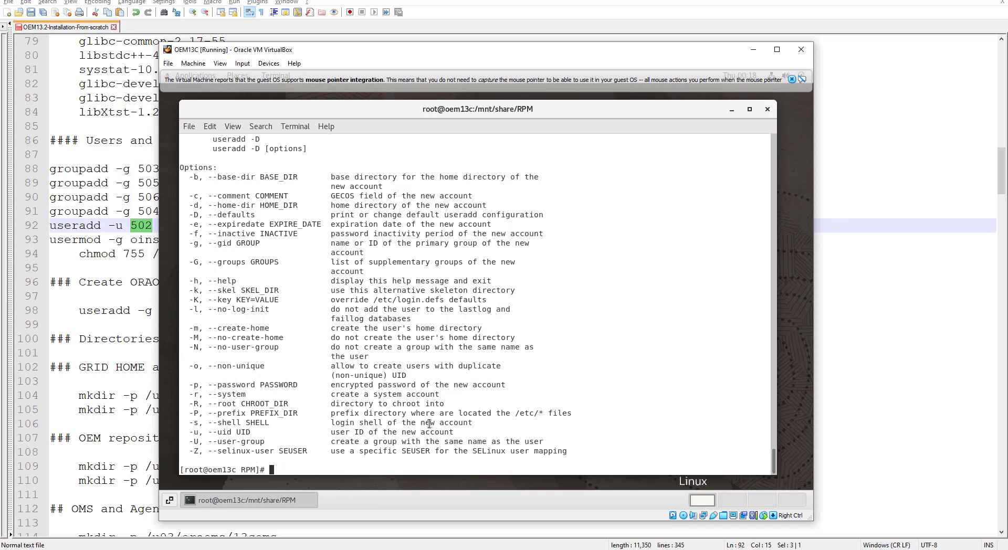
key("Return")
key("Return")
key("Up")
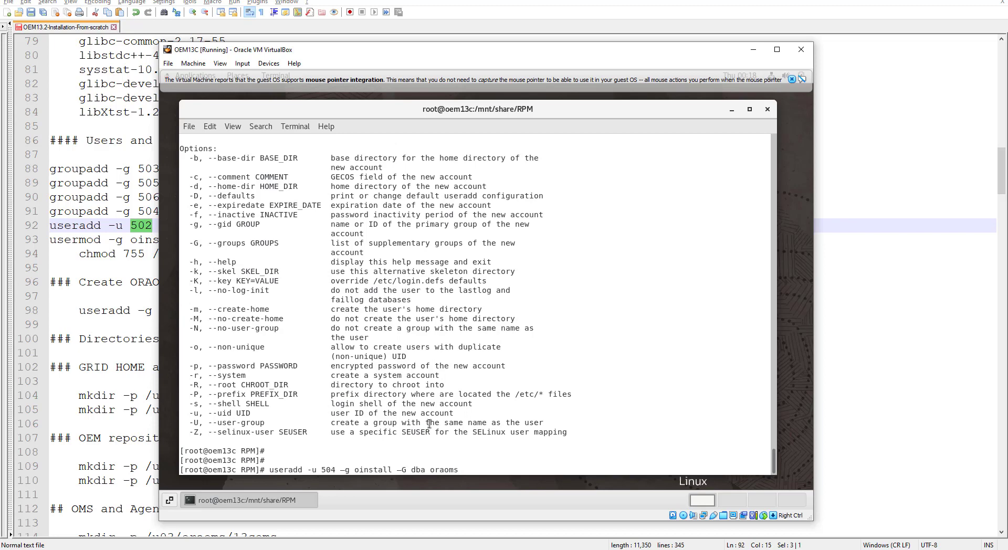
key("Left")
key("Left")
key("Left")
key("Left")
key("Left")
key("Left")
key("Left")
key("Left")
key("Left")
key("Left")
key("Left")
key("Left")
key("Left")
key("Left")
key("Left")
key("Left")
key("Left")
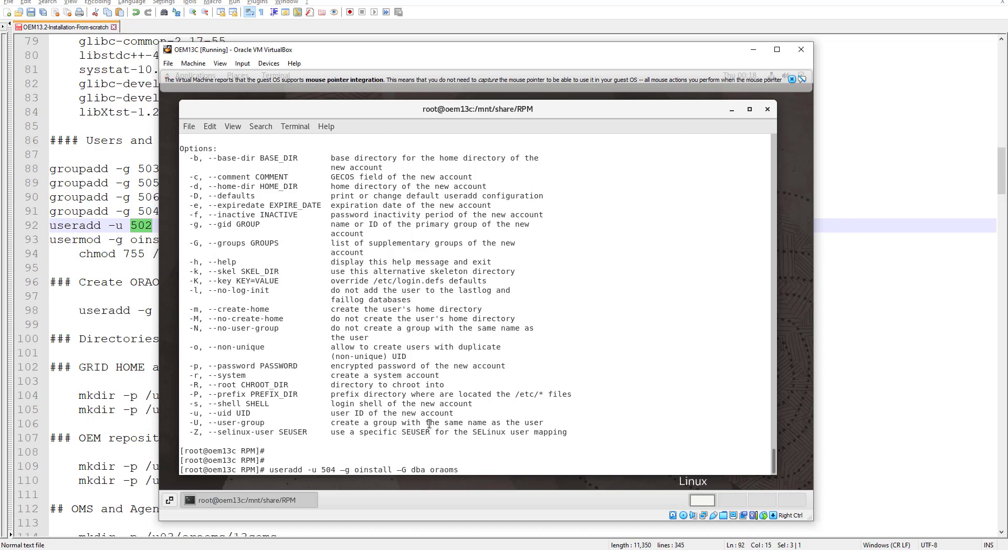
Step: Fix the option dashes and run useradd -u 504 -g oinstall -G dba oraoms
key("Left")
key("Left")
key("Left")
key("Left")
key("Left")
key("Left")
key("Left")
key("BackSpace")
type("-")
key("Right")
key("Right")
key("Right")
key("Right")
key("Right")
key("Right")
key("Right")
key("Right")
key("Right")
key("Right")
key("Right")
key("Right")
key("BackSpace")
type("-")
key("Return")
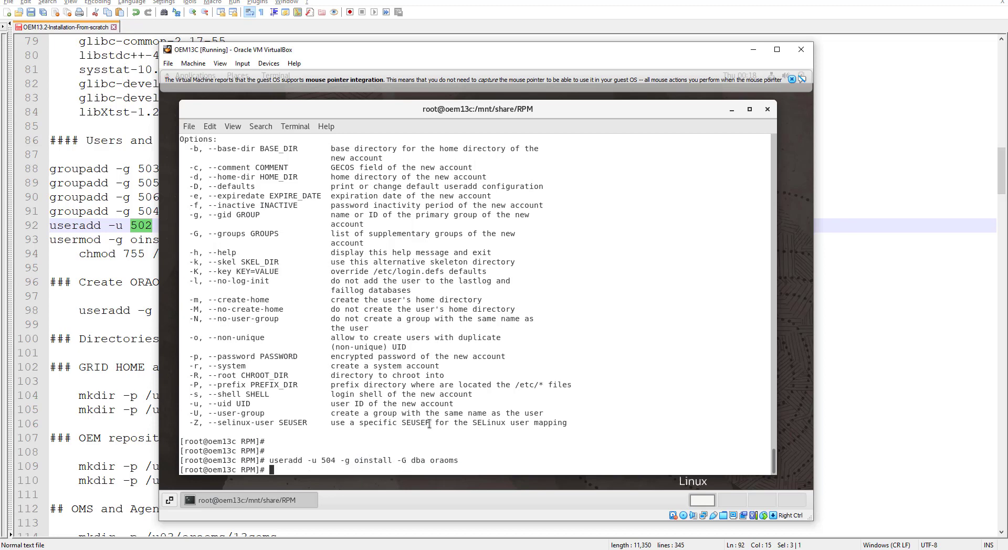
Step: Run id oraoms to confirm uid 504 with groups oinstall and dba
key("Return")
key("Return")
type("id ")
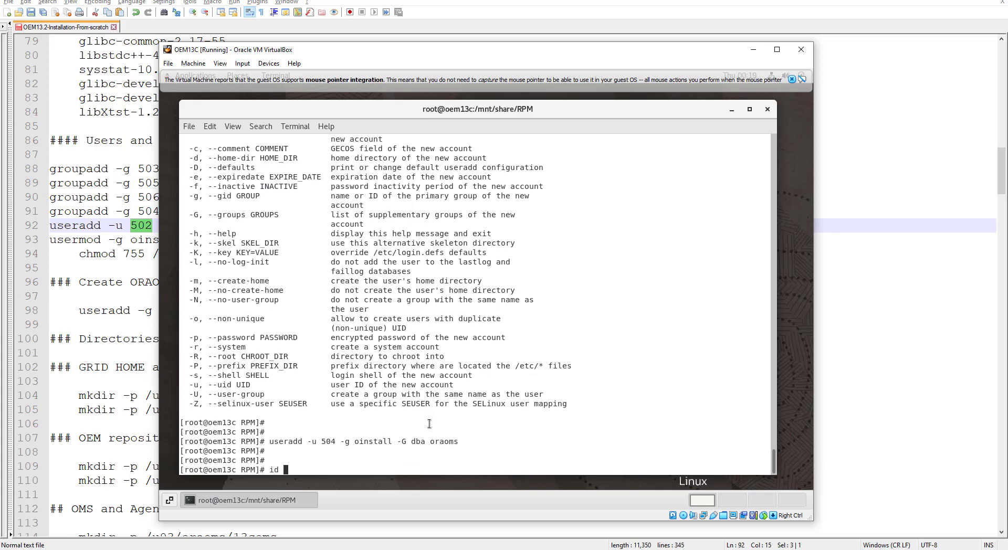
type("oraoms")
key("Return")
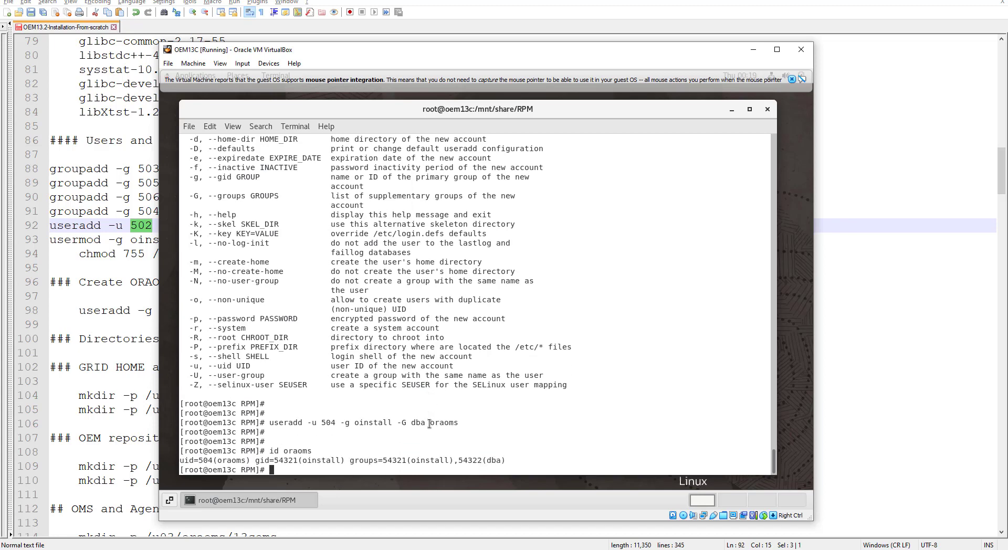
Step: Set a new password for the oraoms account with passwd oraoms
key("Return")
key("Return")
key("Return")
key("Return")
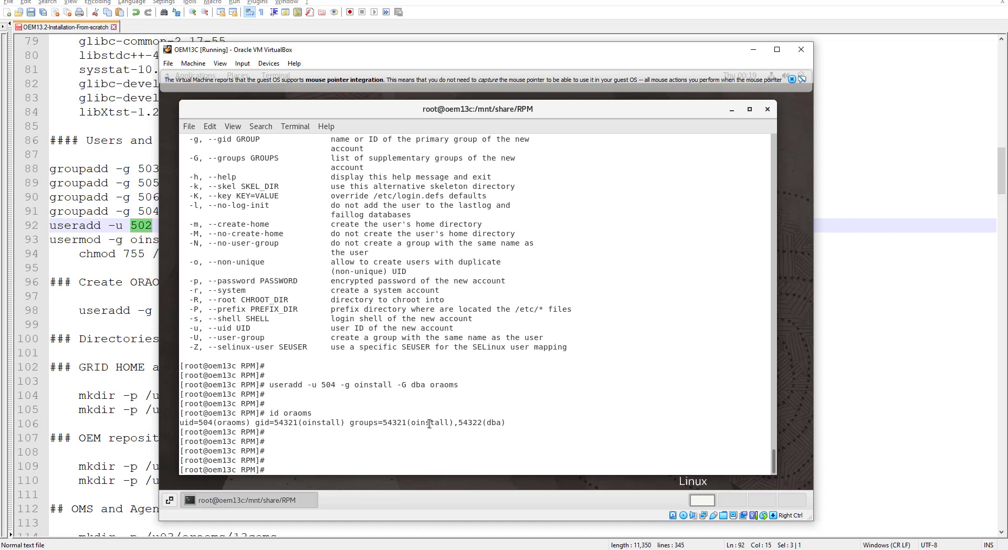
key("Return")
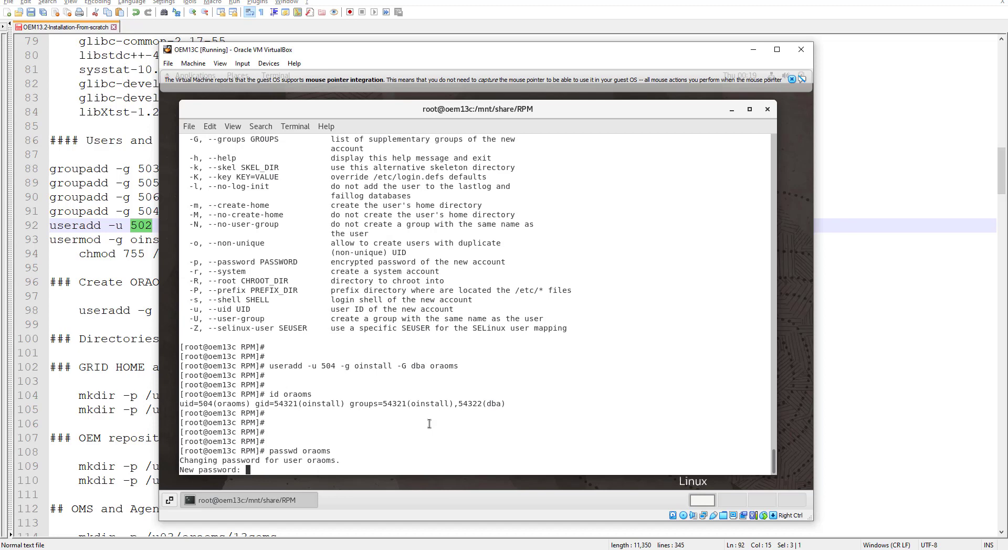
key("Return")
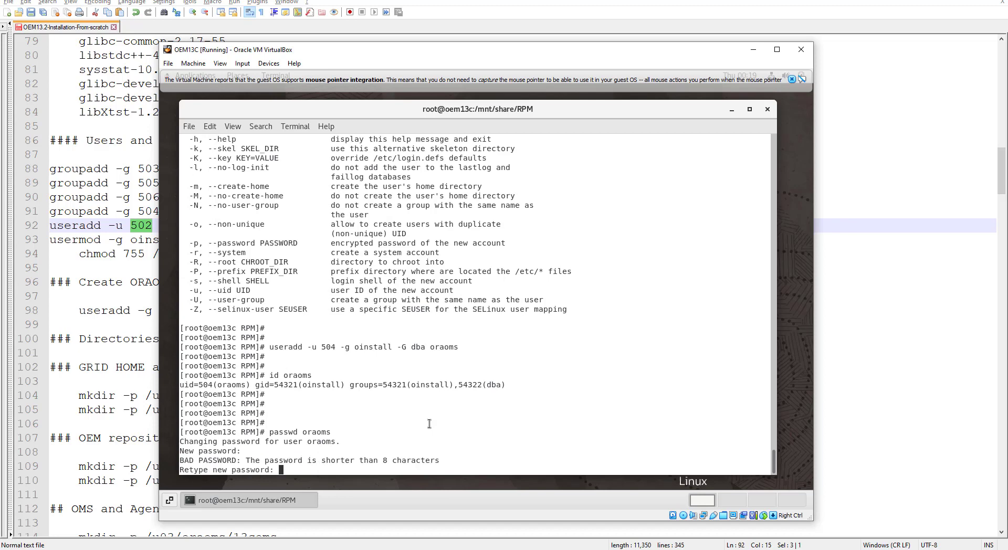
key("Return")
key("Return")
key("Return")
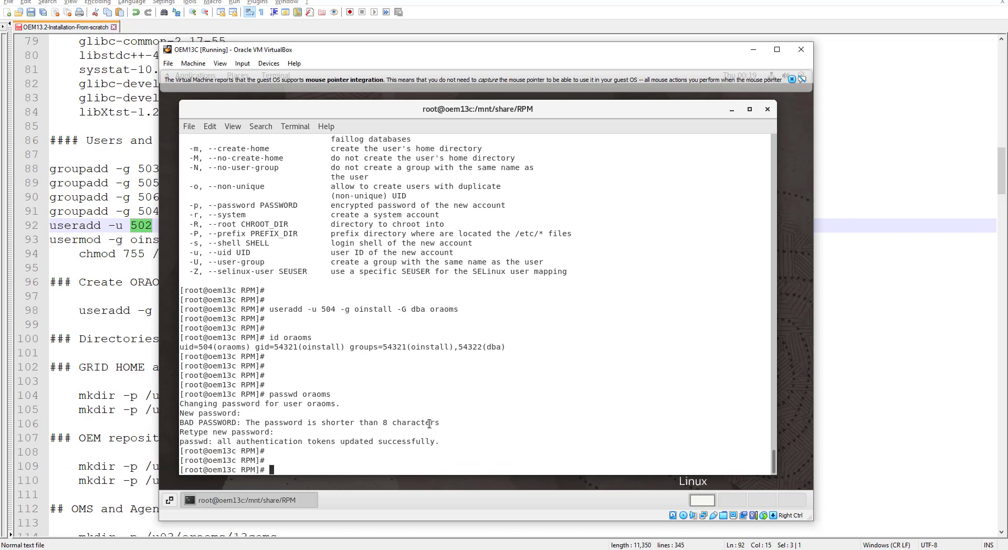
key("Return")
key("Return")
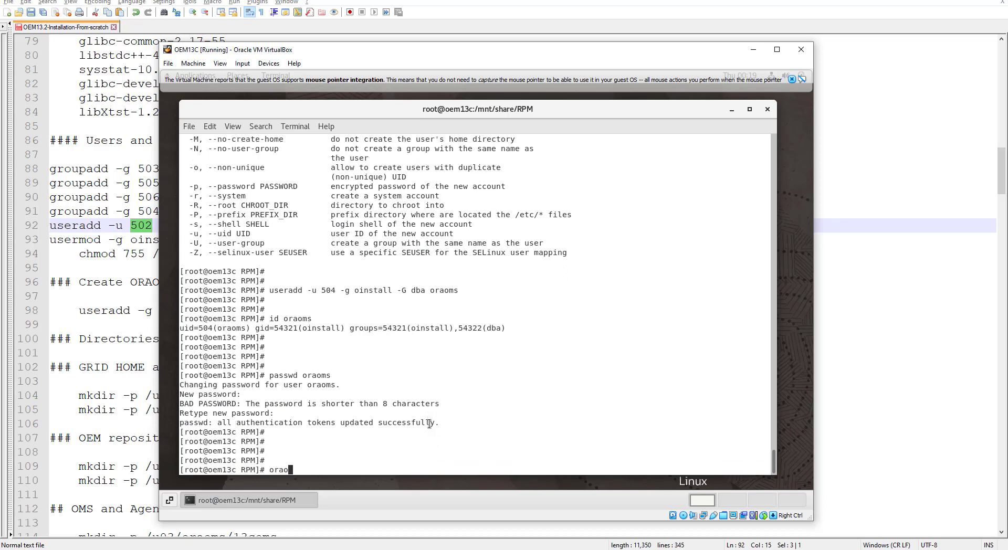
key("Return")
key("Return")
key("Return")
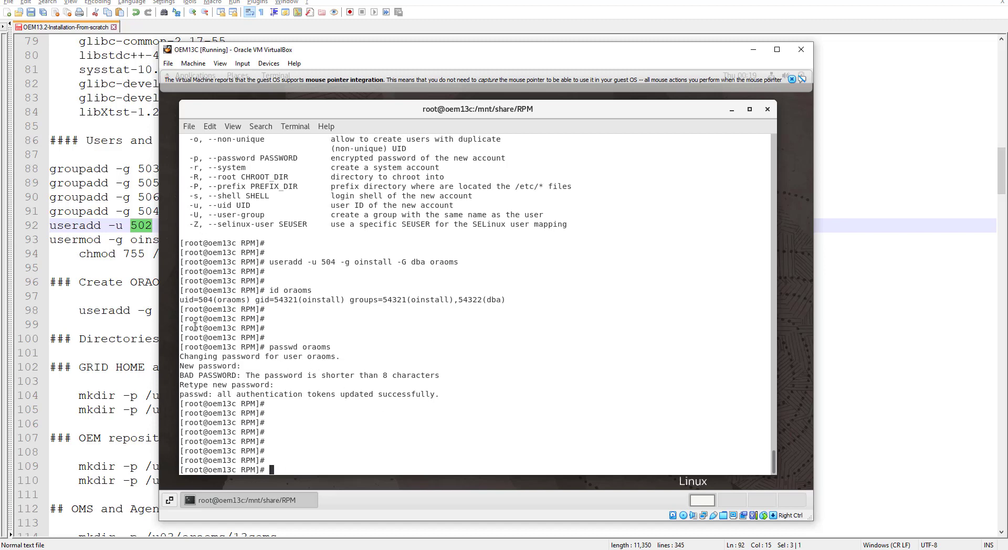
Step: Copy the three oracleasm yum install commands from lines 68–70 of the notes
left_click(96, 288)
scroll(133, 274, "up", 2)
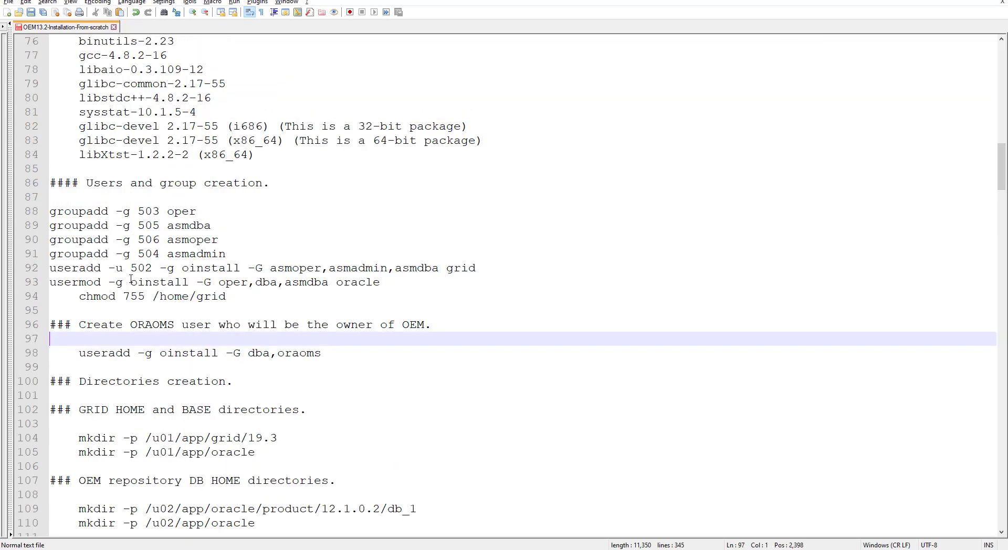
scroll(131, 279, "up", 5)
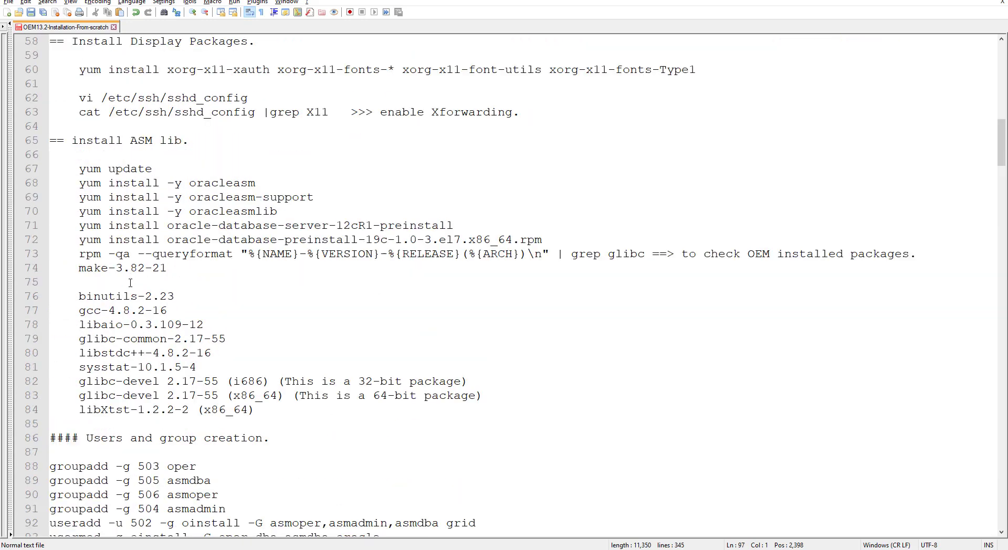
left_click(80, 183)
left_click_drag(80, 183, 314, 215)
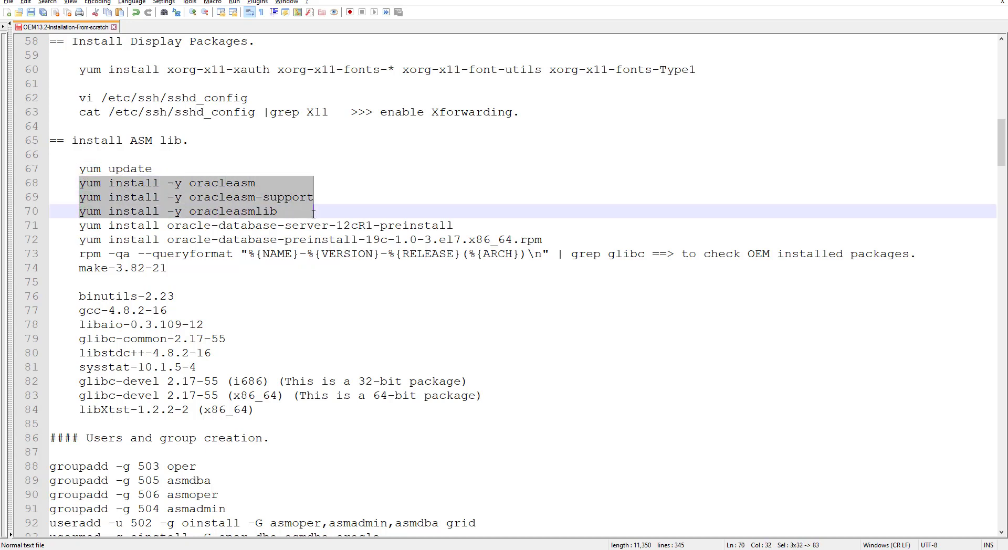
right_click(195, 189)
left_click(221, 207)
key("alt+Tab")
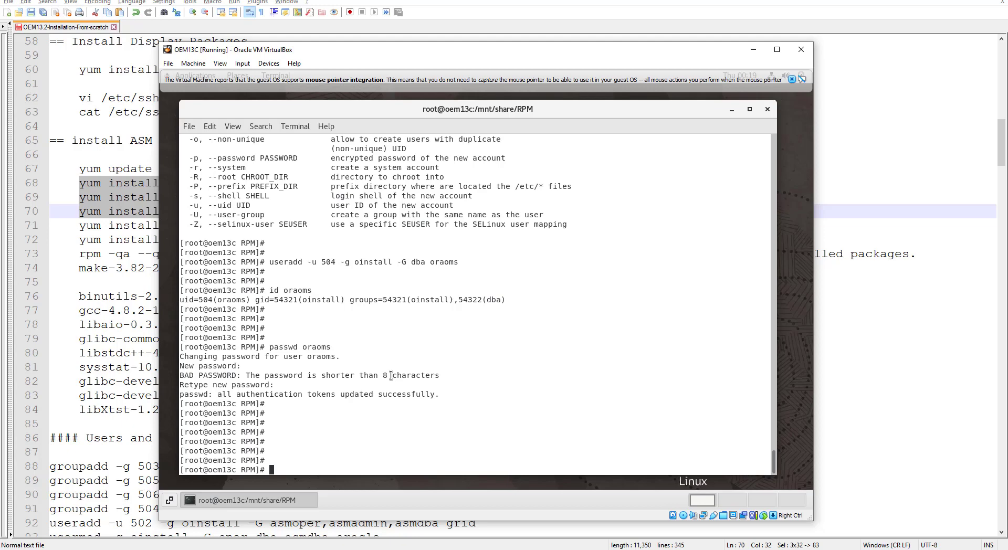
Step: Paste and run the oracleasm install commands in the guest terminal, then bring the notes forward
key("ctrl+shift+v")
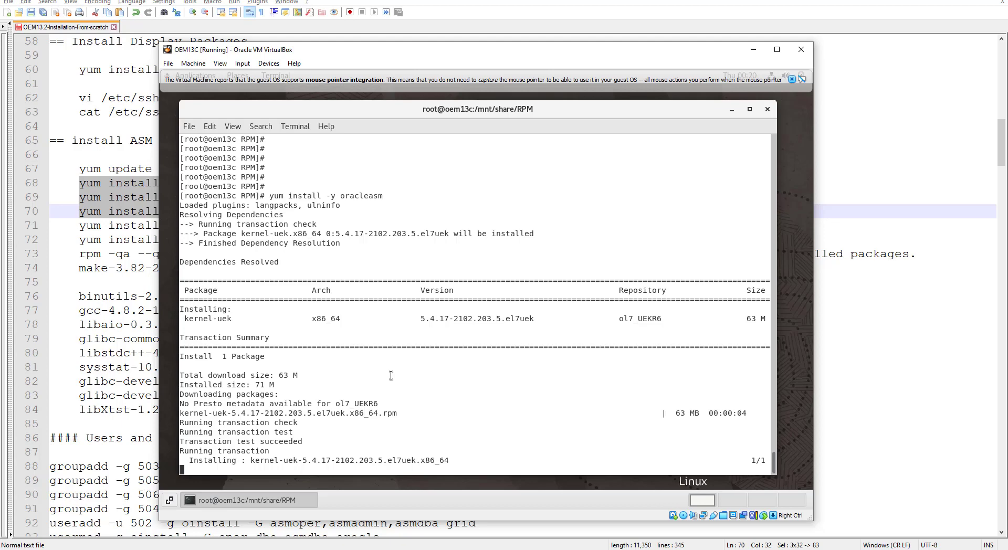
left_click(69, 226)
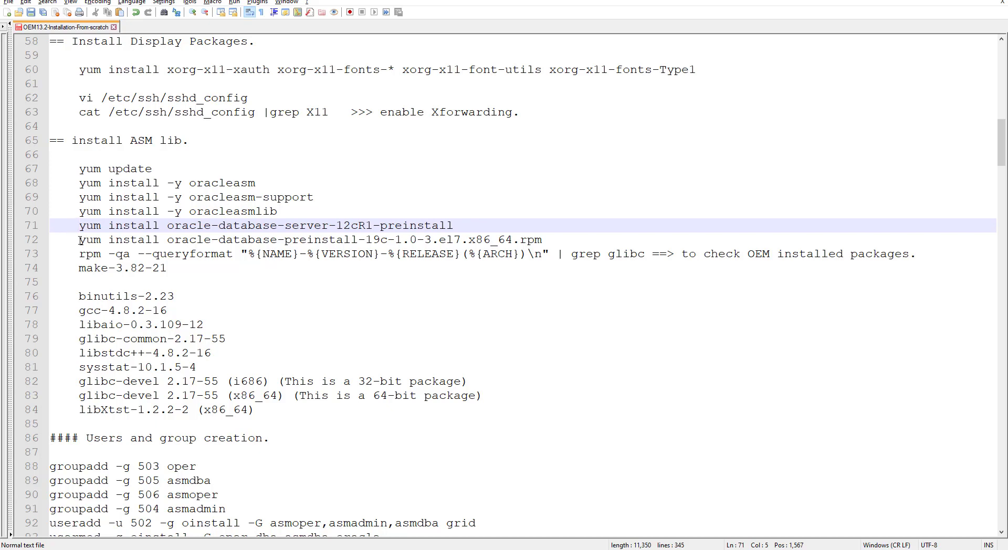
Step: Copy the oracle-database-preinstall-19c rpm install command from line 72 of the notes
left_click_drag(79, 240, 543, 242)
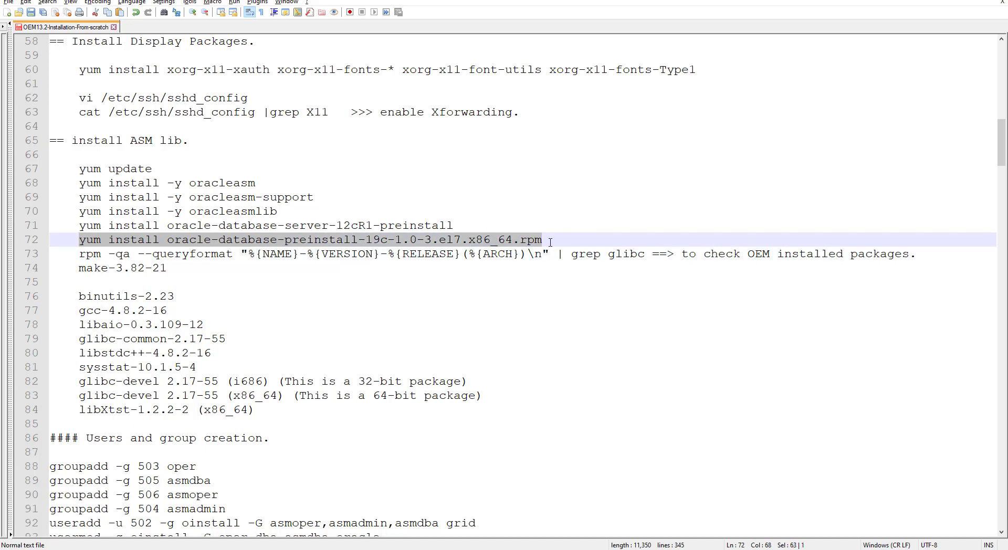
right_click(343, 241)
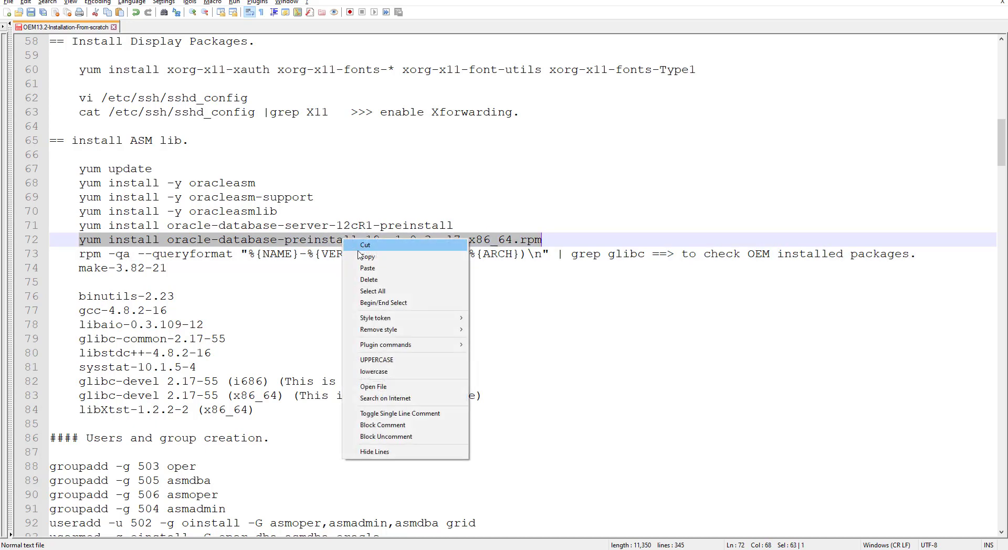
left_click(372, 257)
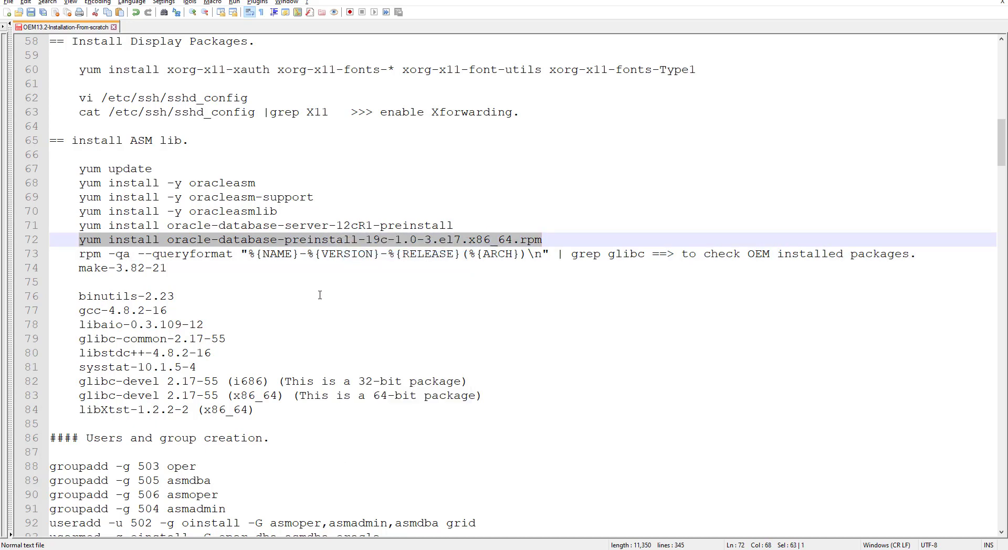
key("alt+Tab")
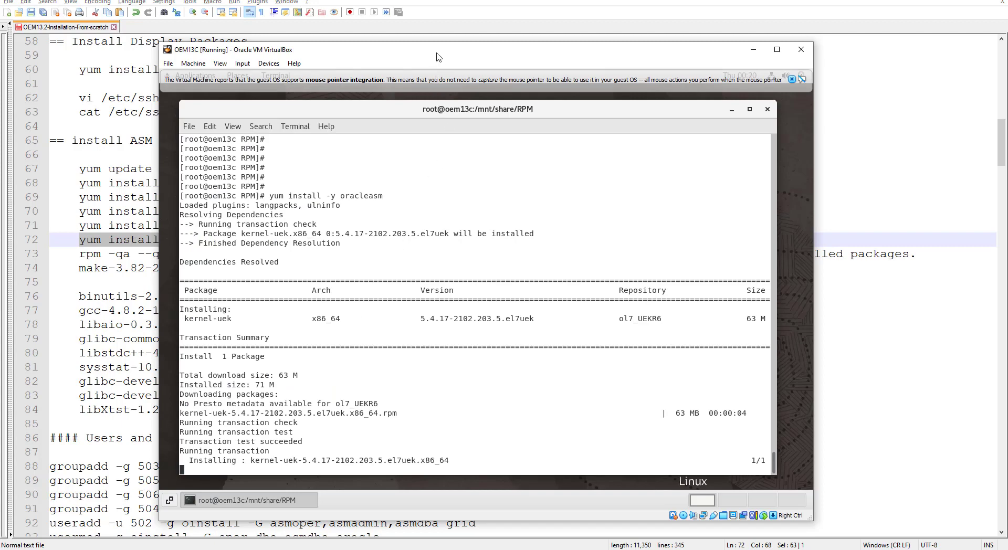
Step: Wait for the oracleasm installs to finish and paste the preinstall-19c install command at the prompt
left_click_drag(439, 51, 420, 74)
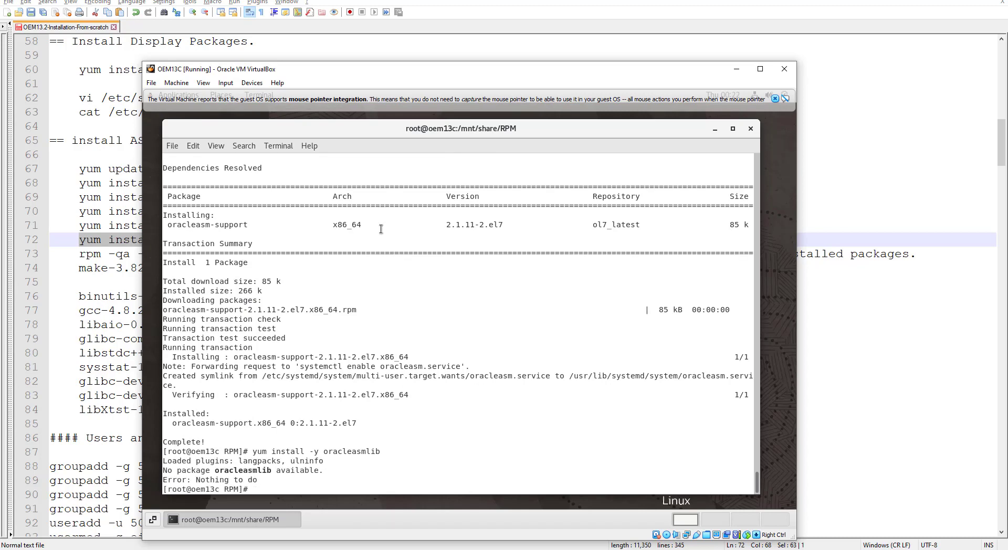
key("Return")
key("Return")
key("Return")
key("Return")
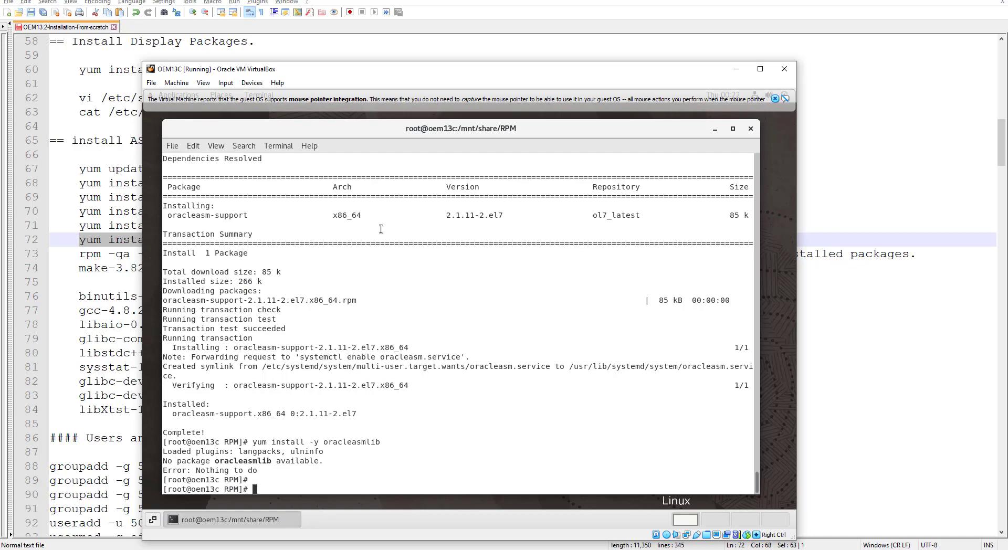
key("ctrl+shift+v")
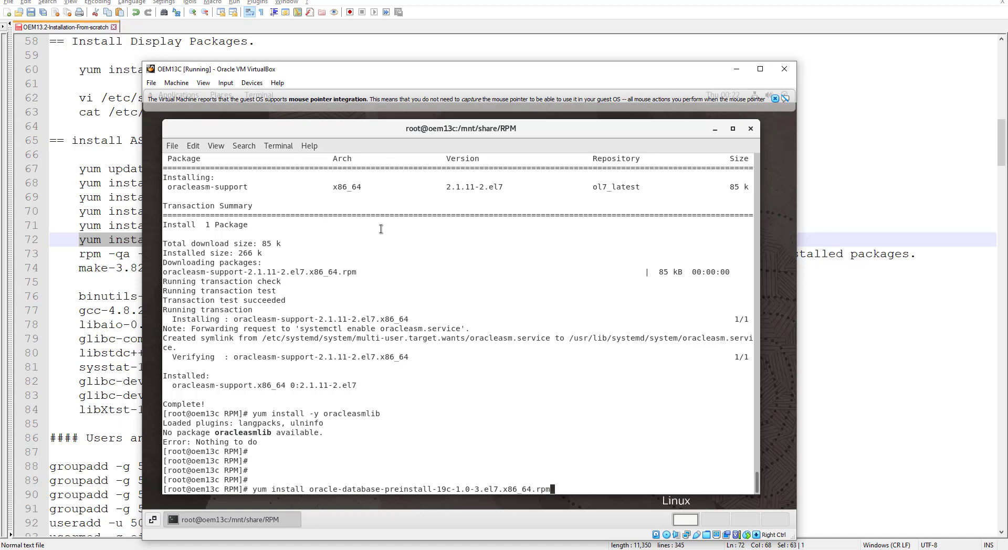
Step: Run the preinstall-19c install, answering y to both prompts, then return to the notes
key("Return")
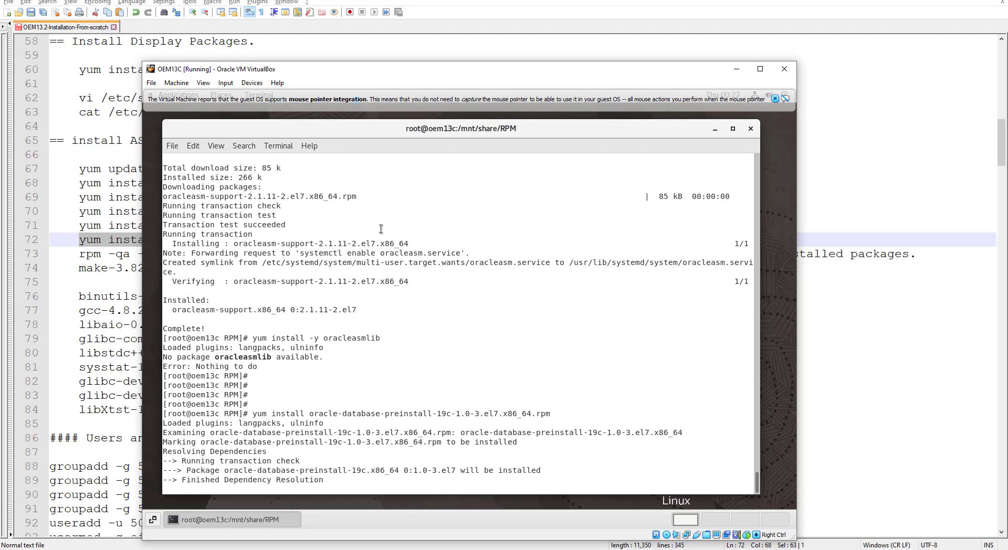
type("y")
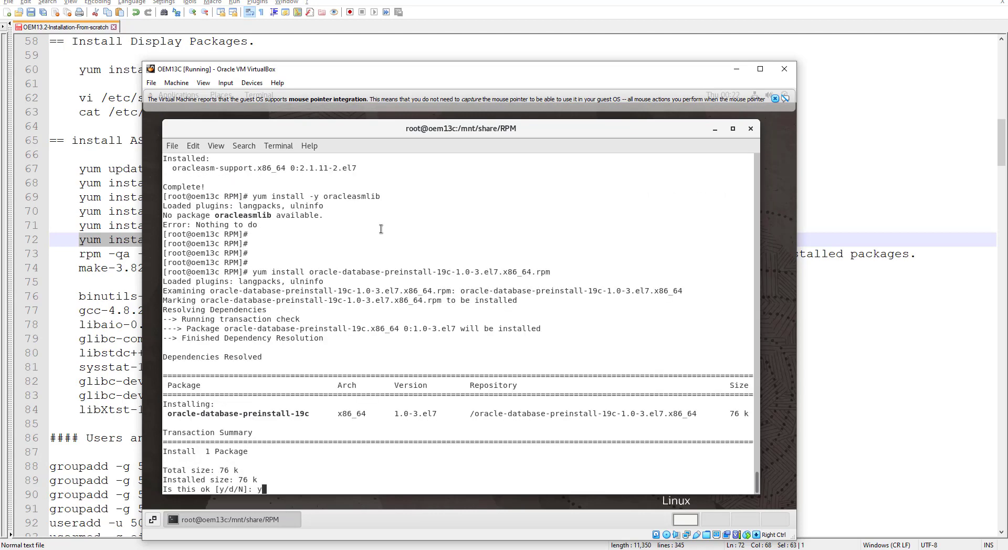
key("Return")
type("y")
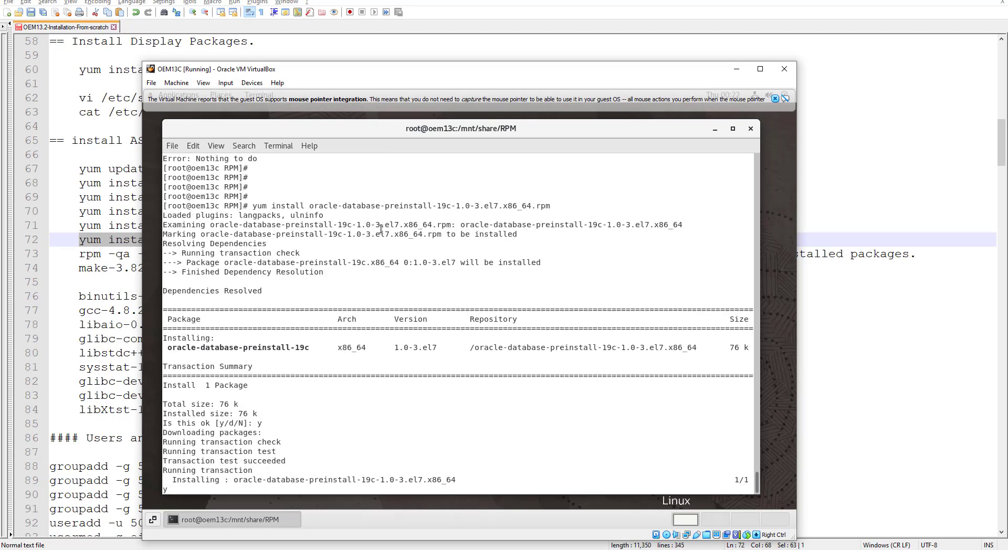
key("Return")
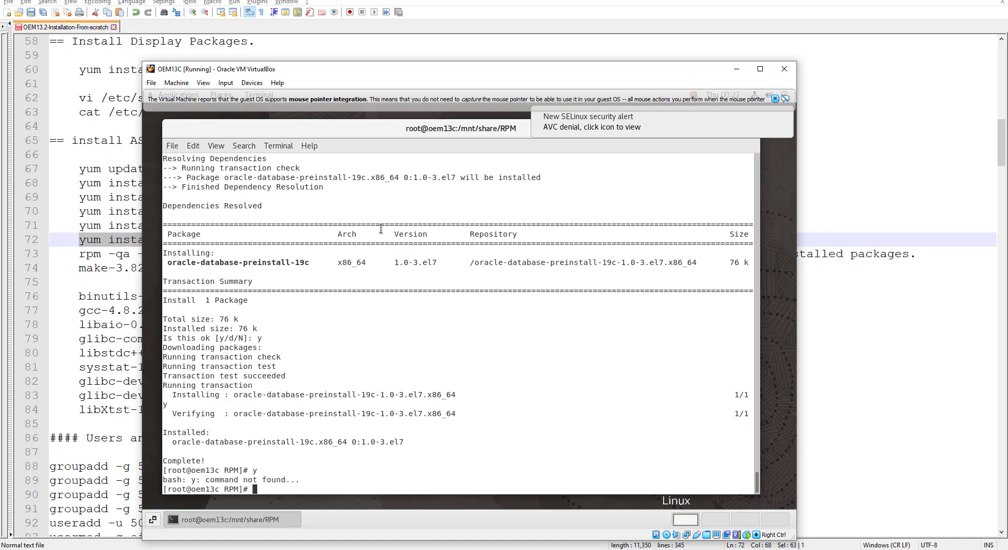
key("Return")
key("Return")
key("Return")
key("Return")
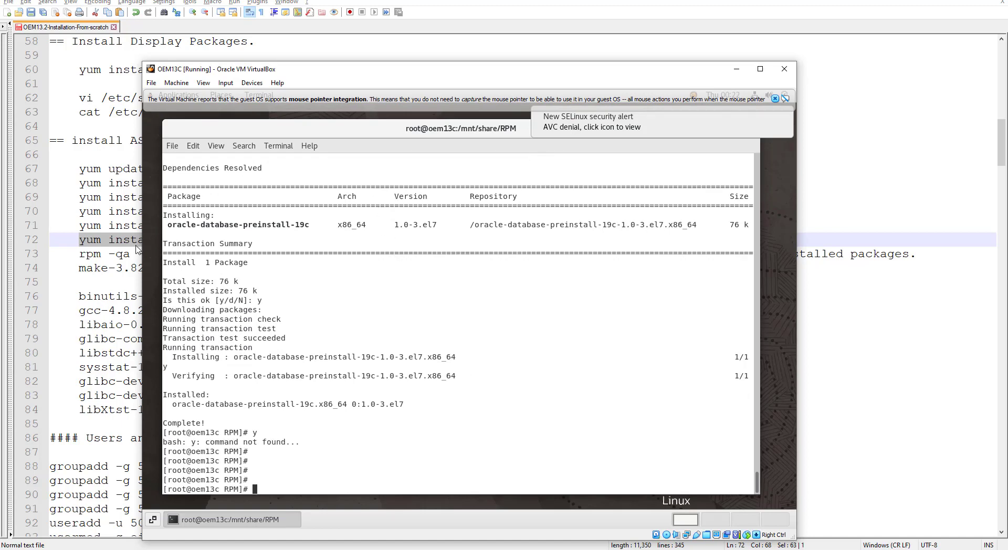
left_click(78, 284)
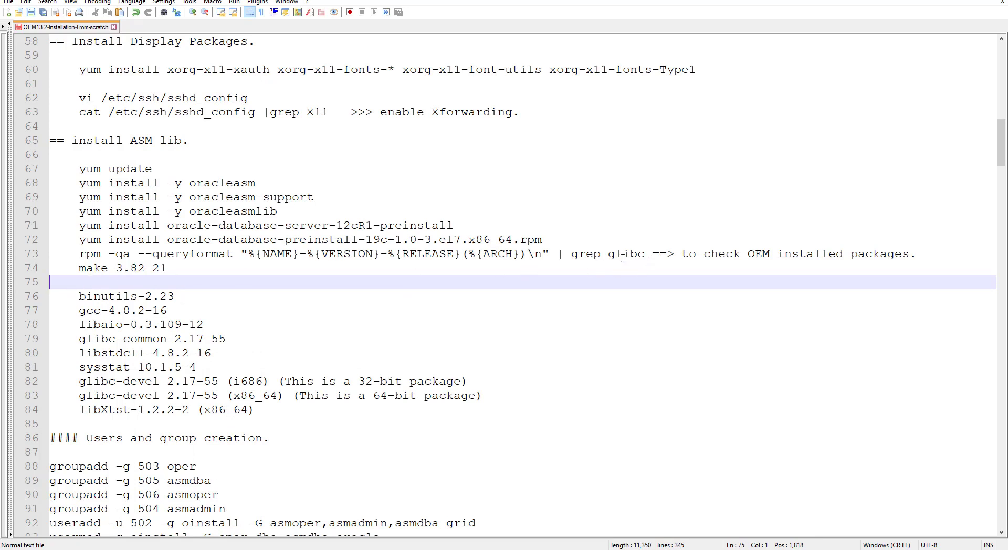
Step: Copy the rpm -qa --queryformat … | grep glibc command from line 73
left_click(81, 254)
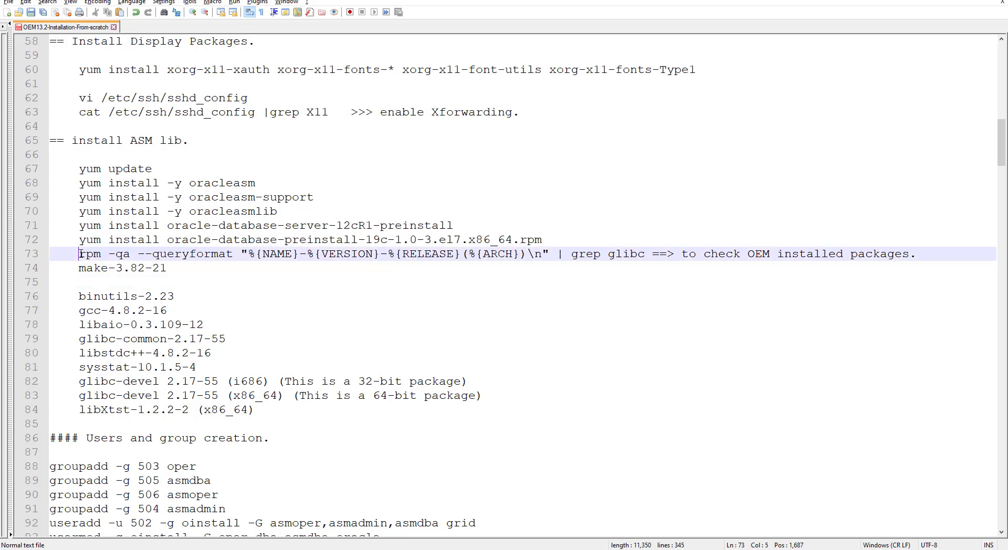
left_click_drag(82, 254, 645, 252)
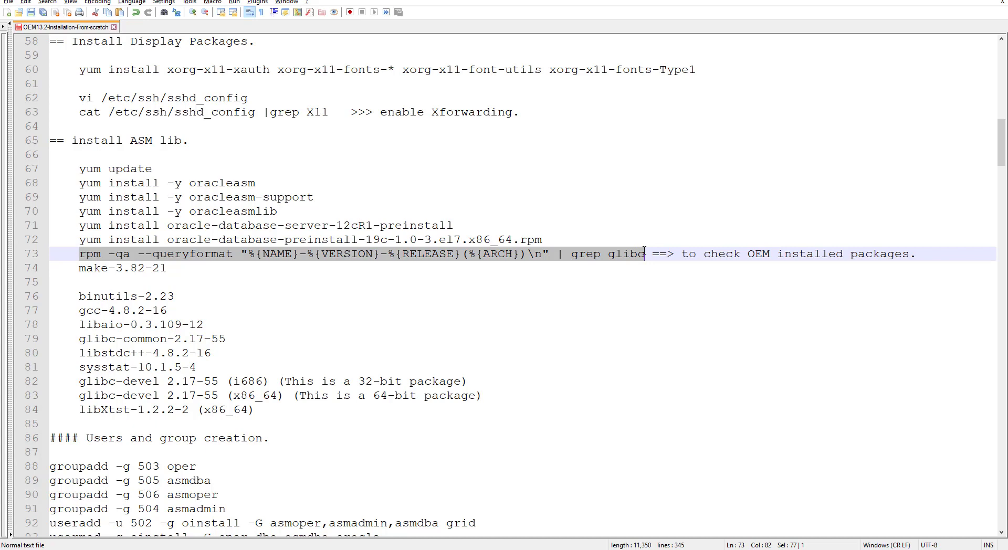
right_click(618, 256)
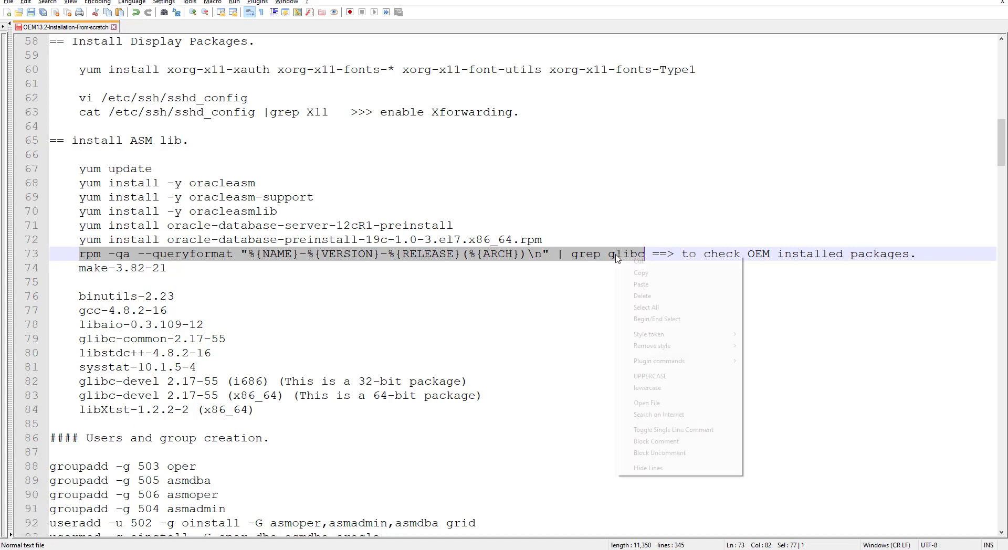
left_click(642, 274)
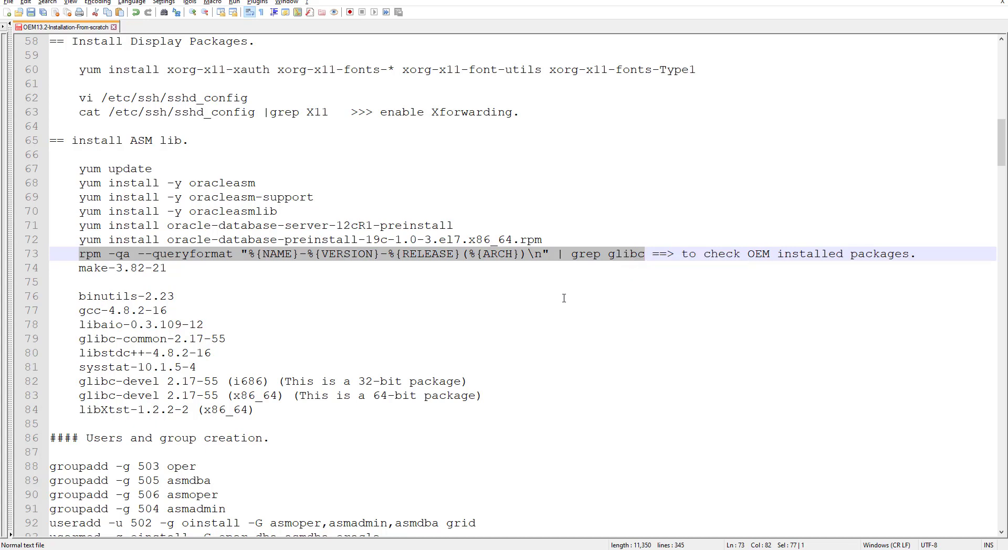
key("alt+Tab")
key("alt+Tab")
key("alt+Tab")
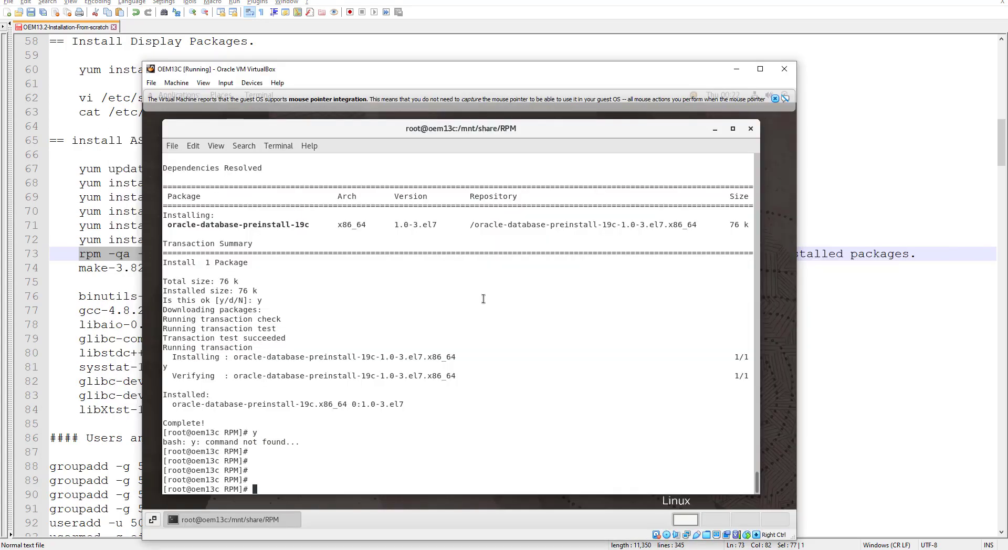
Step: Run the rpm glibc query to list the installed glibc packages
key("ctrl+shift+v")
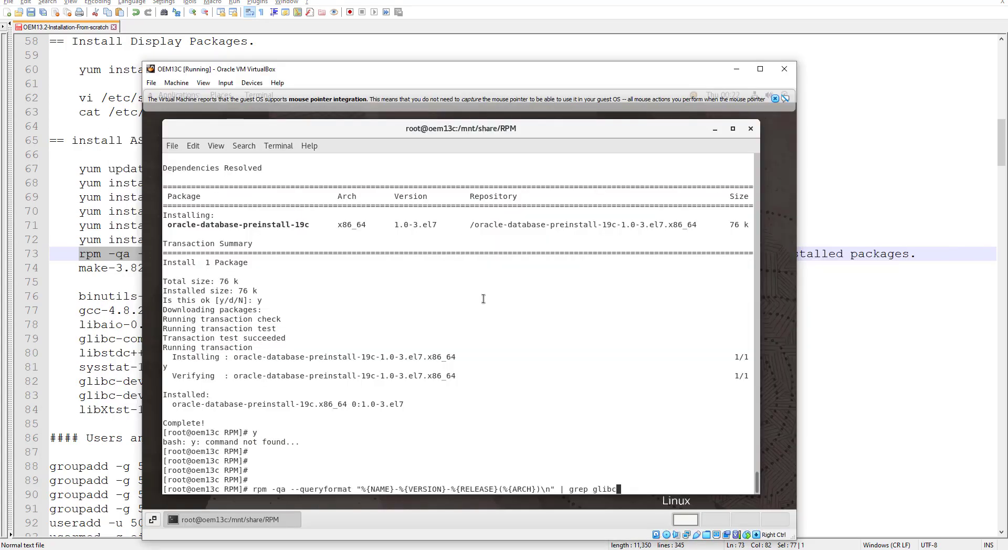
key("Return")
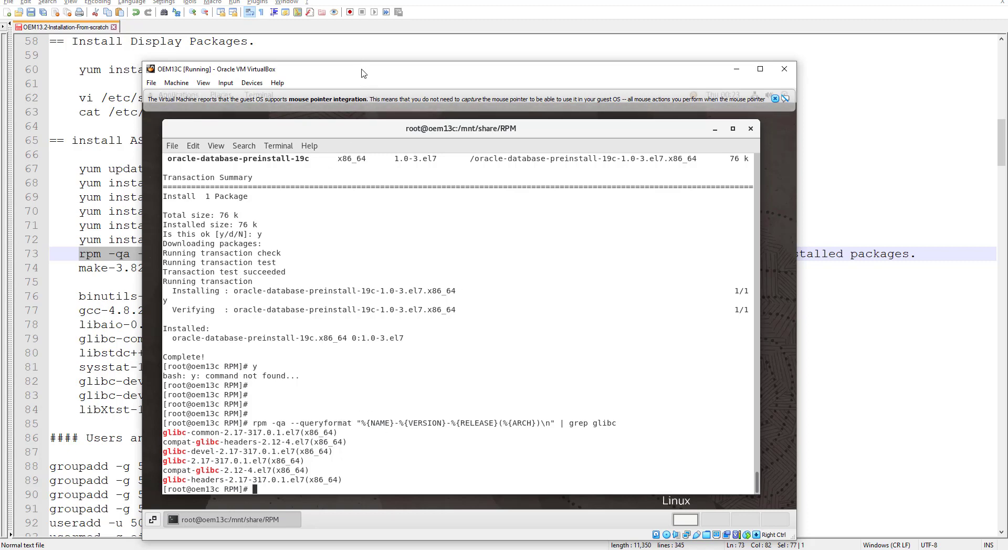
left_click_drag(364, 71, 531, 88)
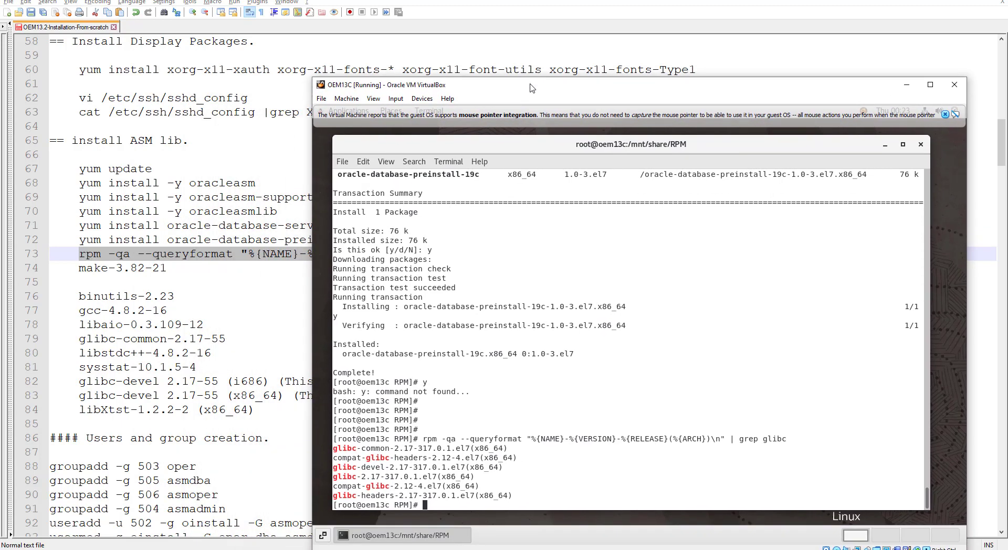
left_click_drag(532, 88, 423, 77)
Step: Run yum install for glibc-common and compat-glibc-headers, both already installed
double_click(299, 436)
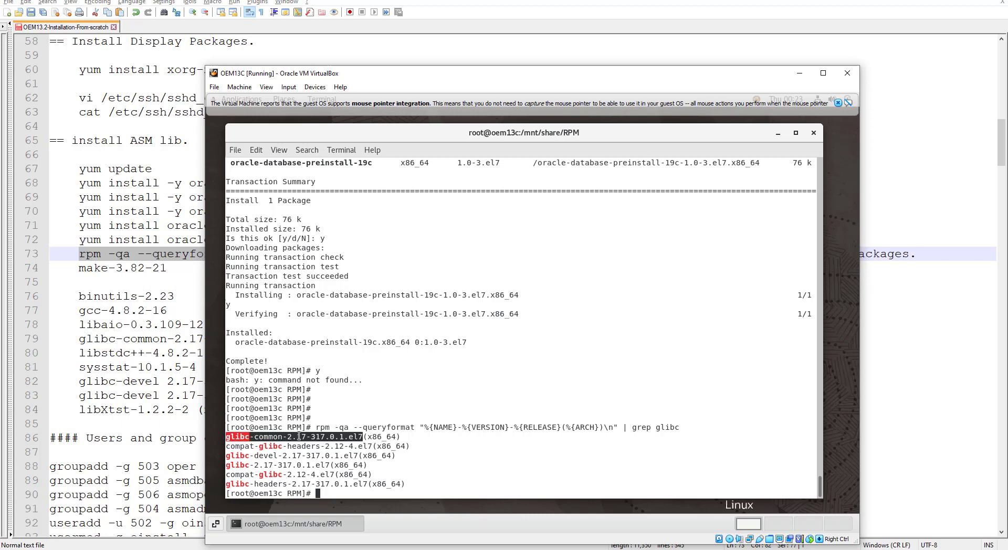
type("yum install")
middle_click(299, 436)
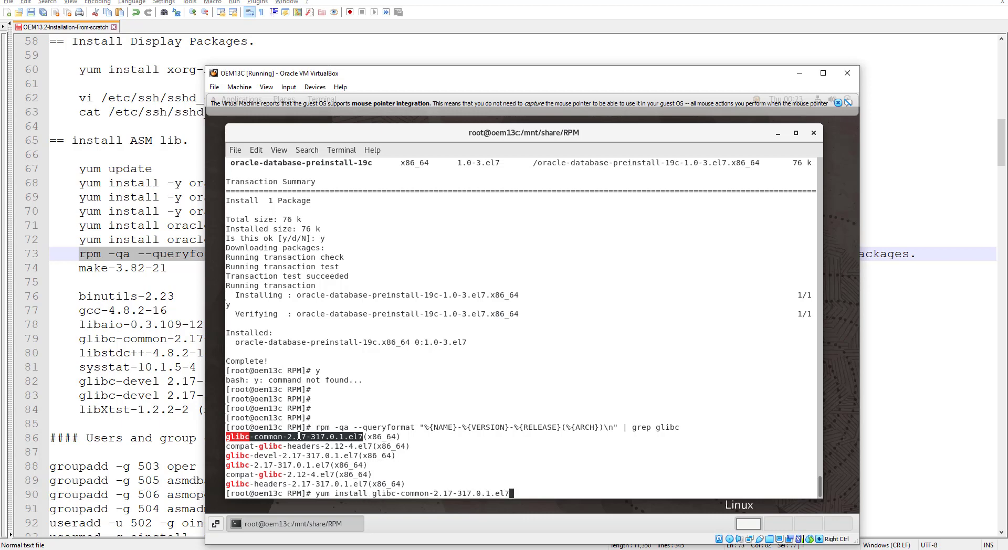
key("Return")
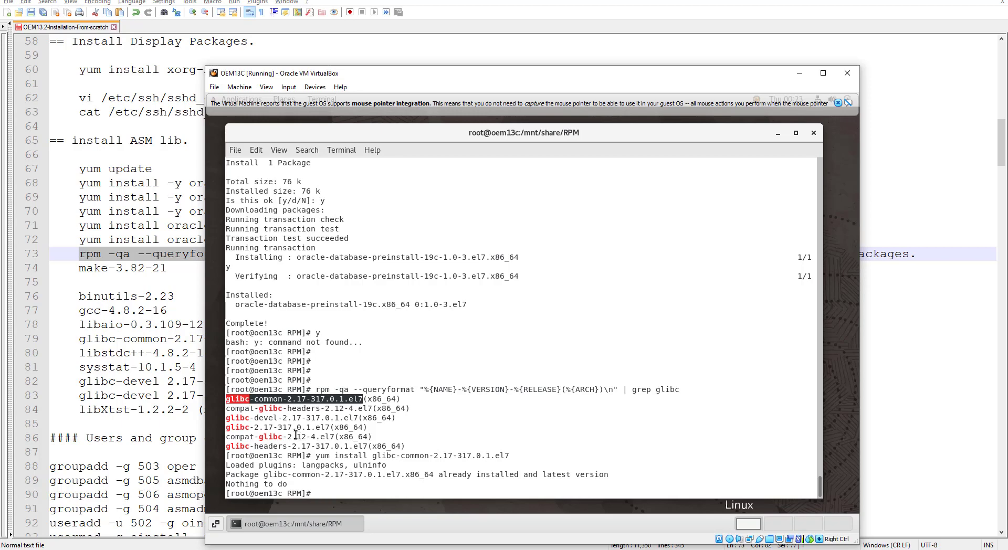
double_click(286, 408)
type("yum inst")
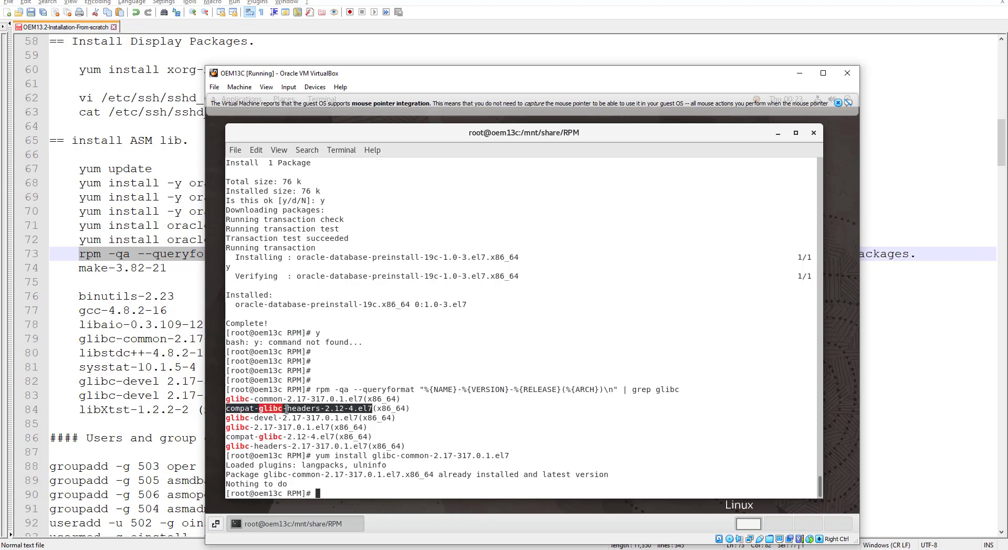
type("all")
middle_click(286, 409)
key("Return")
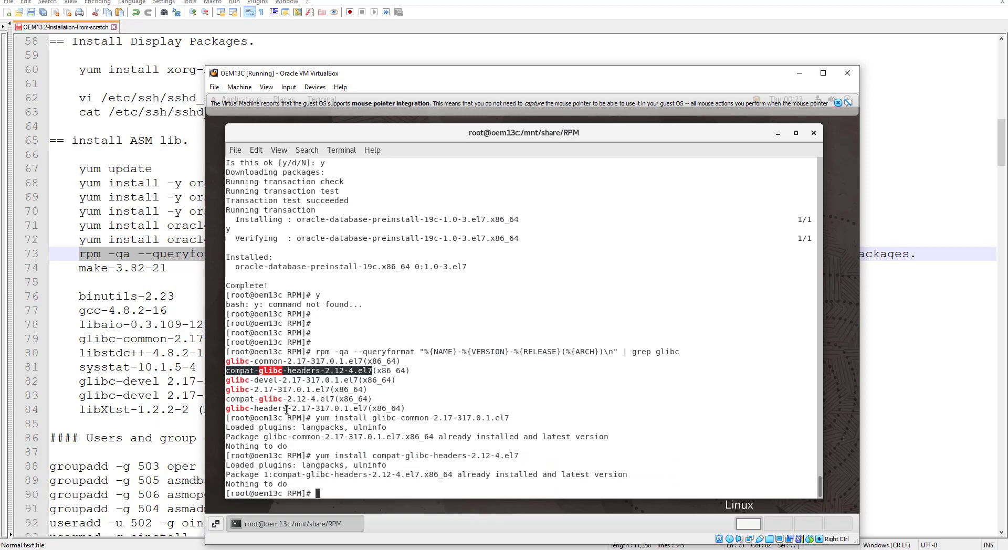
Step: Run yum install for glibc-devel, also already installed, then return to the notes
type("yum install")
double_click(247, 381)
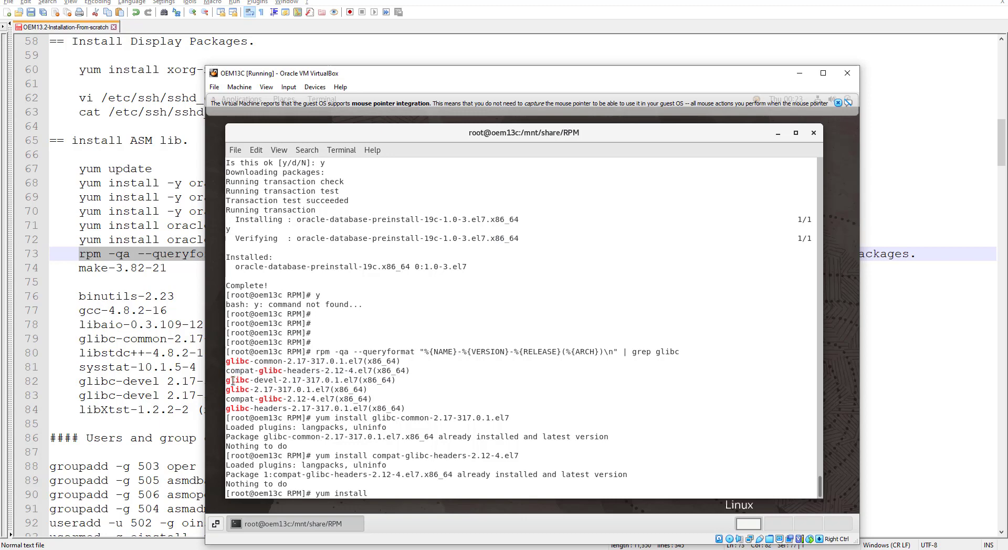
left_click_drag(227, 380, 394, 380)
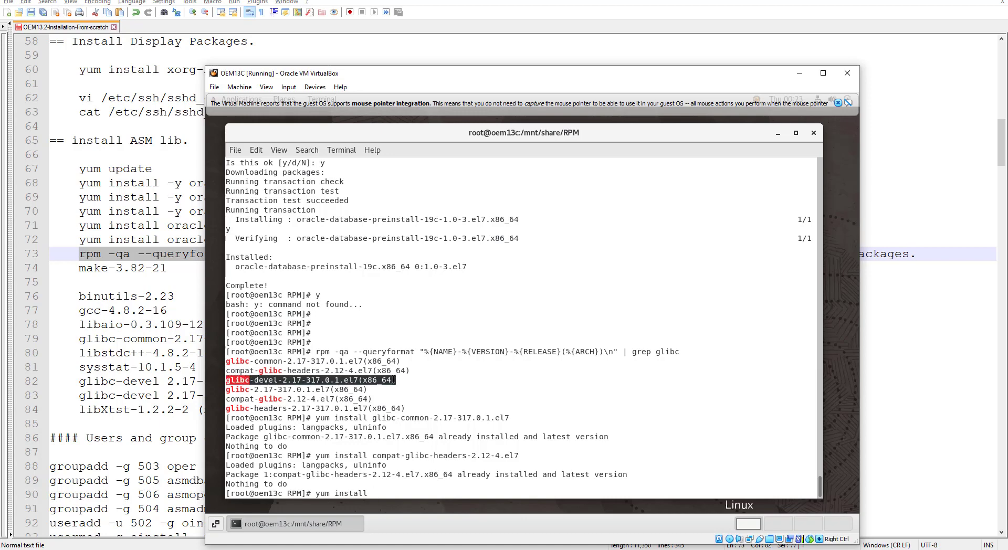
middle_click(395, 379)
key("BackSpace")
key("BackSpace")
key("BackSpace")
key("BackSpace")
key("BackSpace")
key("BackSpace")
key("BackSpace")
key("BackSpace")
key("Return")
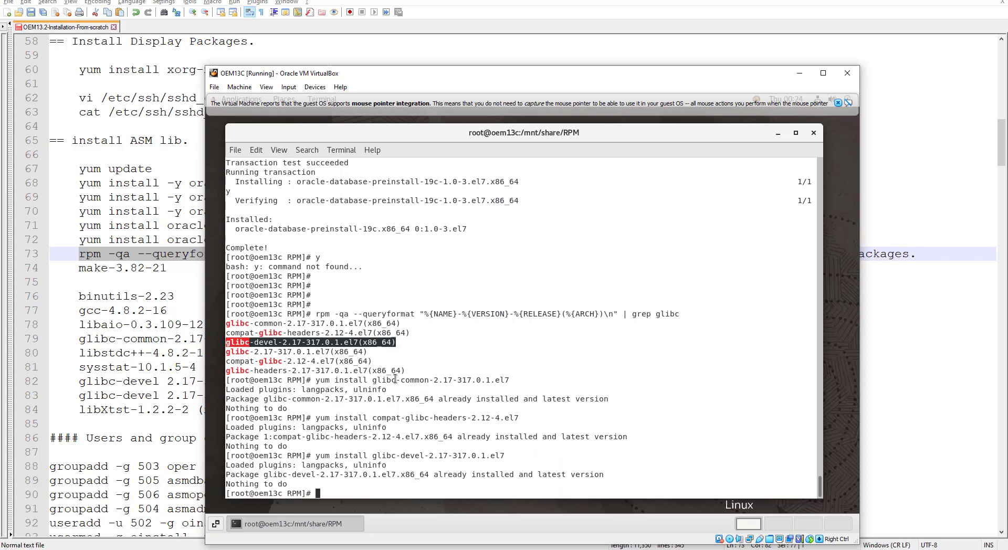
key("Return")
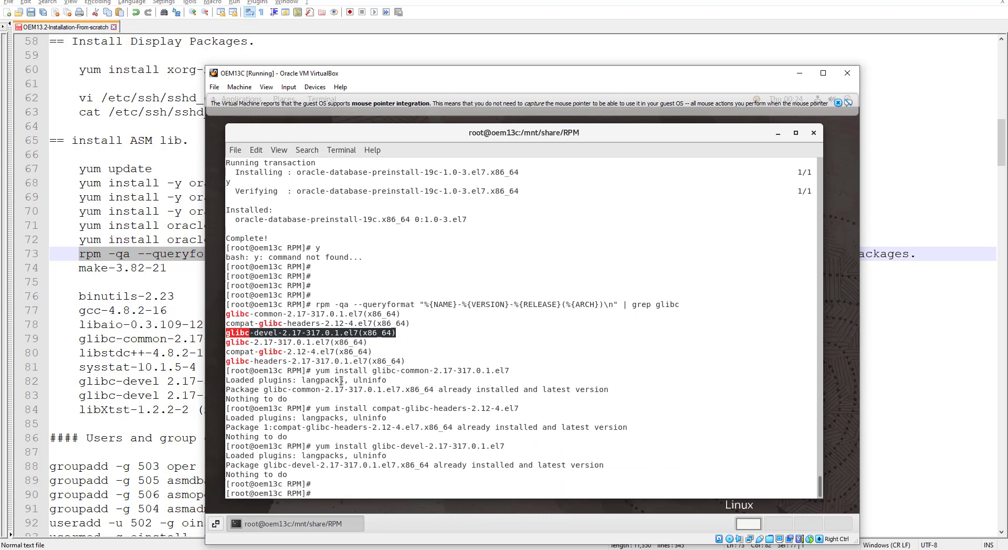
left_click(229, 343)
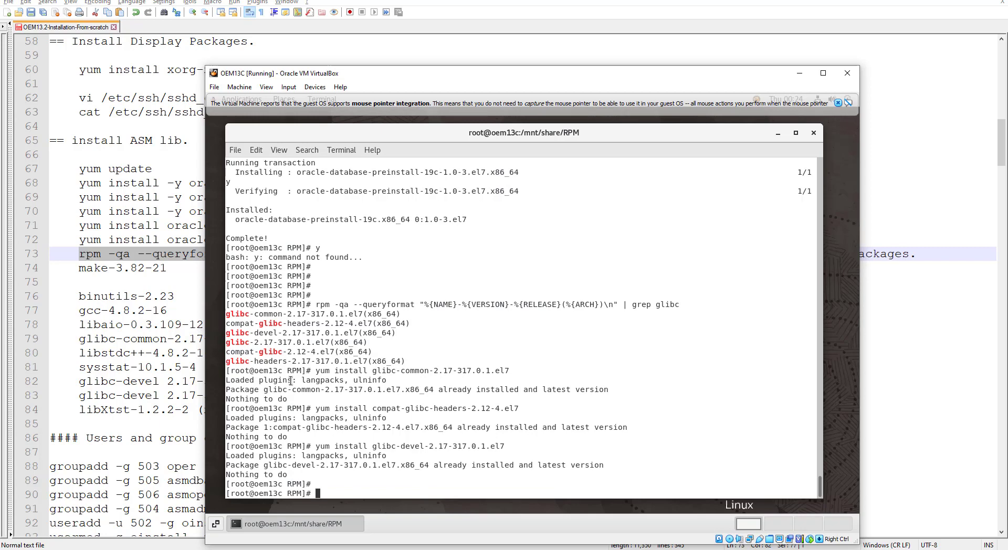
left_click(188, 289)
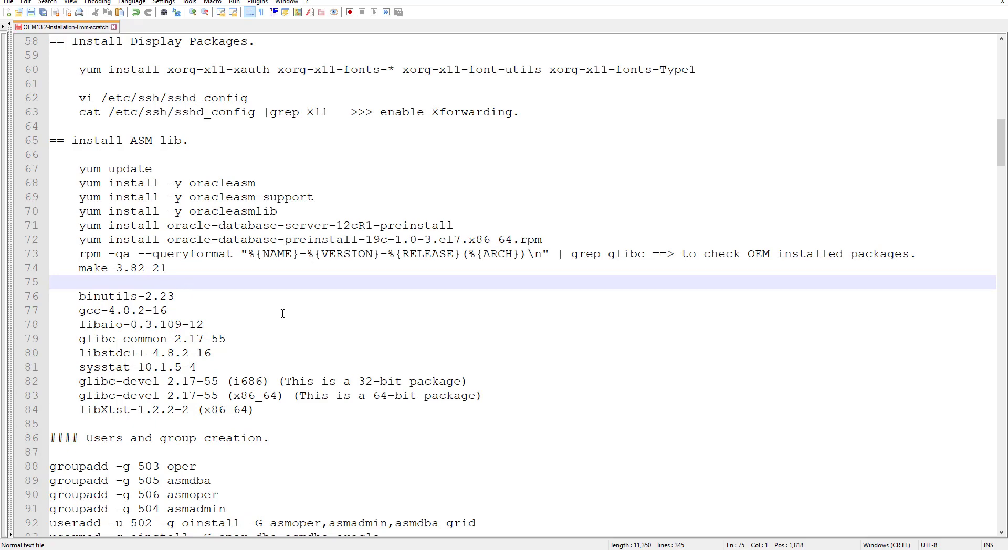
Step: Create the grid and Oracle base directories using the mkdir commands on lines 104–105
scroll(283, 313, "down", 4)
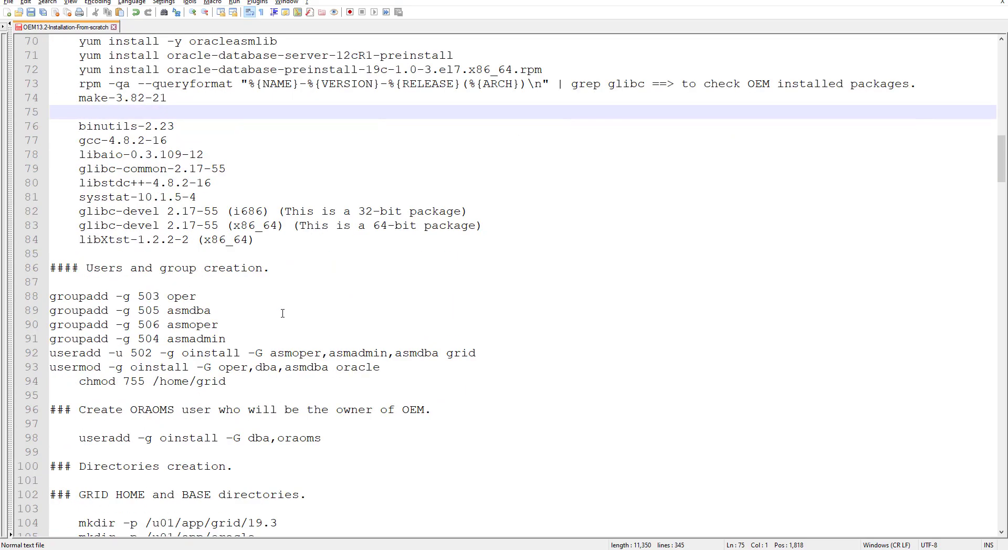
scroll(283, 313, "down", 1)
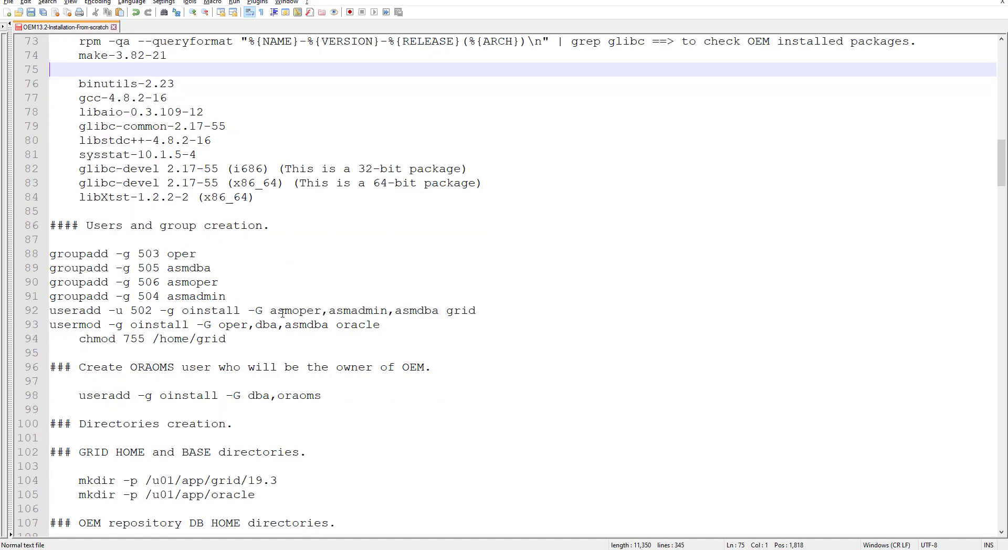
scroll(283, 314, "down", 4)
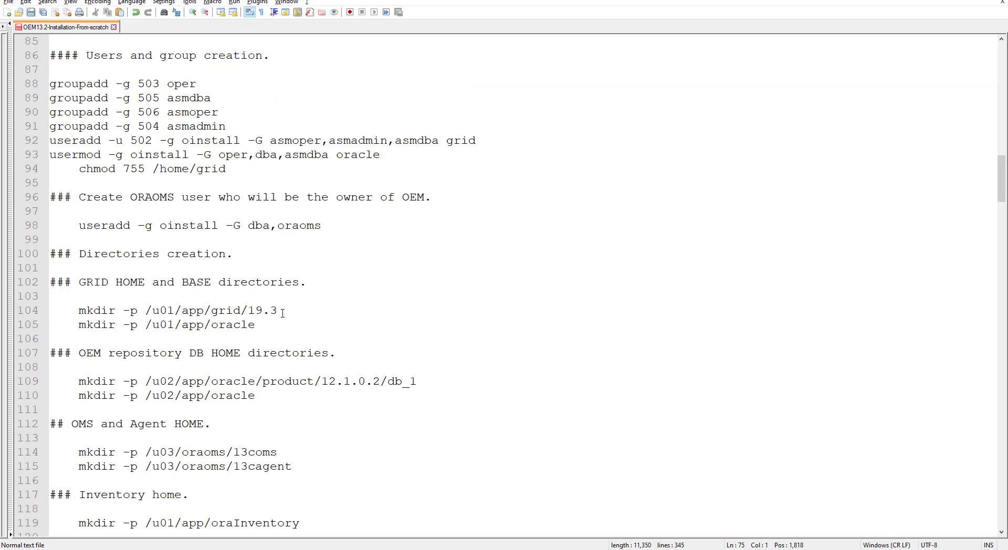
scroll(282, 313, "up", 20)
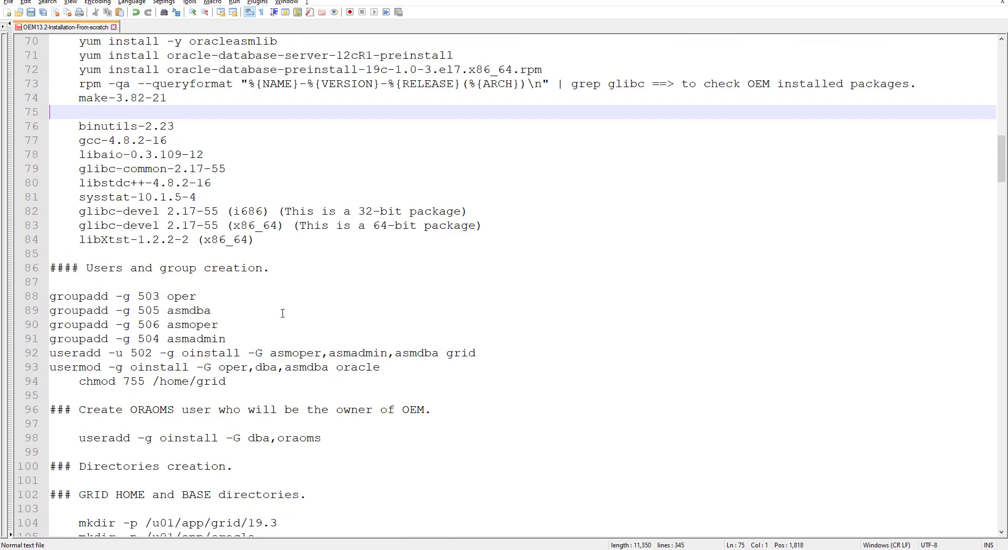
scroll(282, 313, "up", 4)
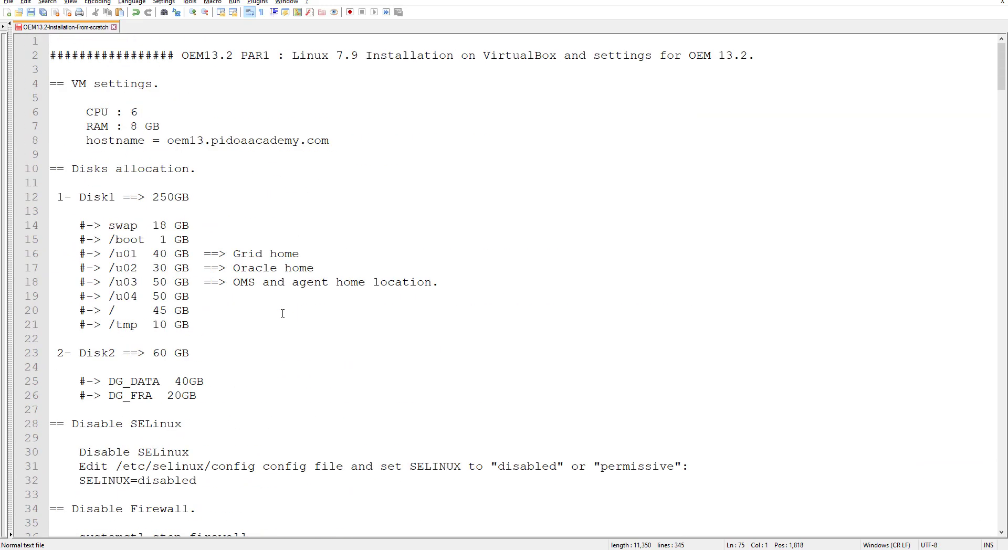
scroll(282, 314, "down", 19)
scroll(282, 313, "down", 12)
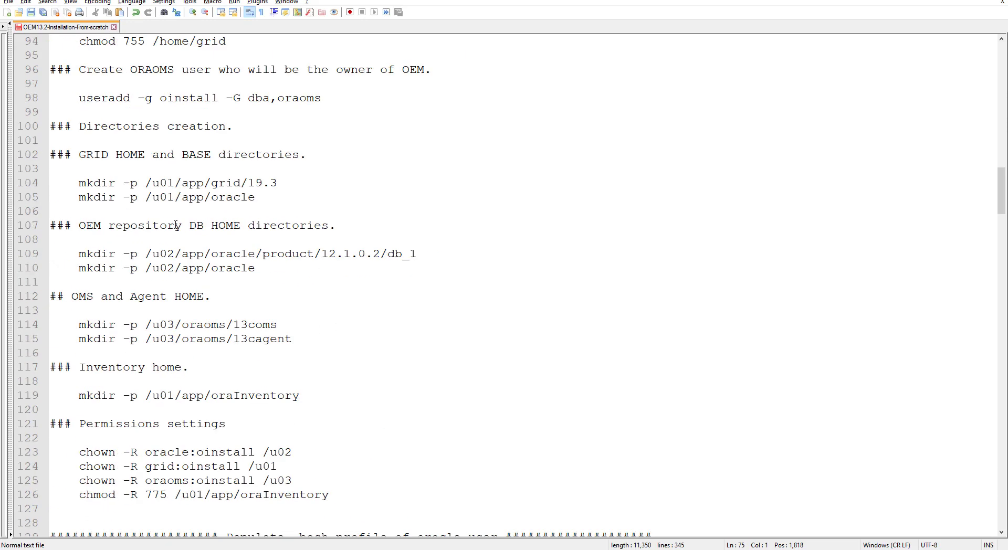
left_click_drag(80, 183, 279, 192)
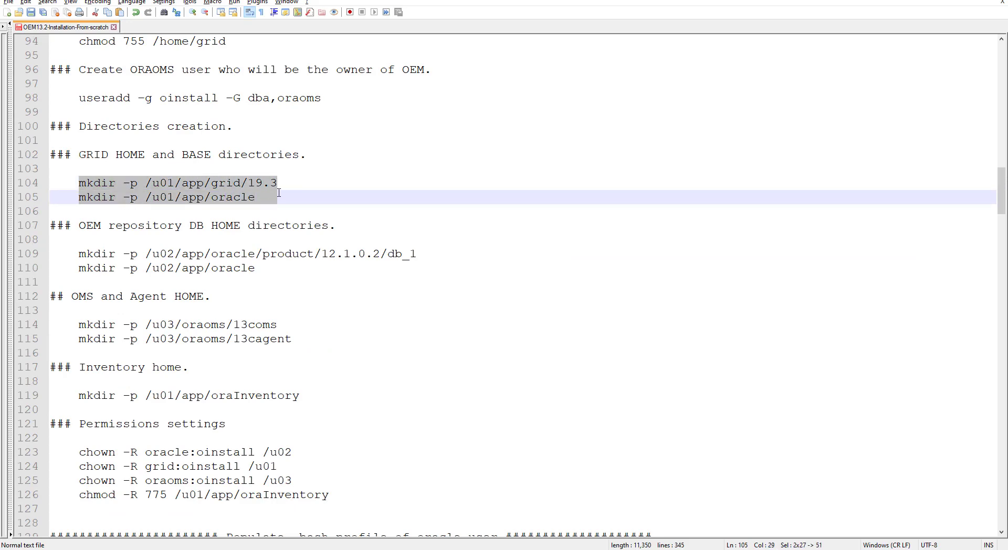
right_click(207, 185)
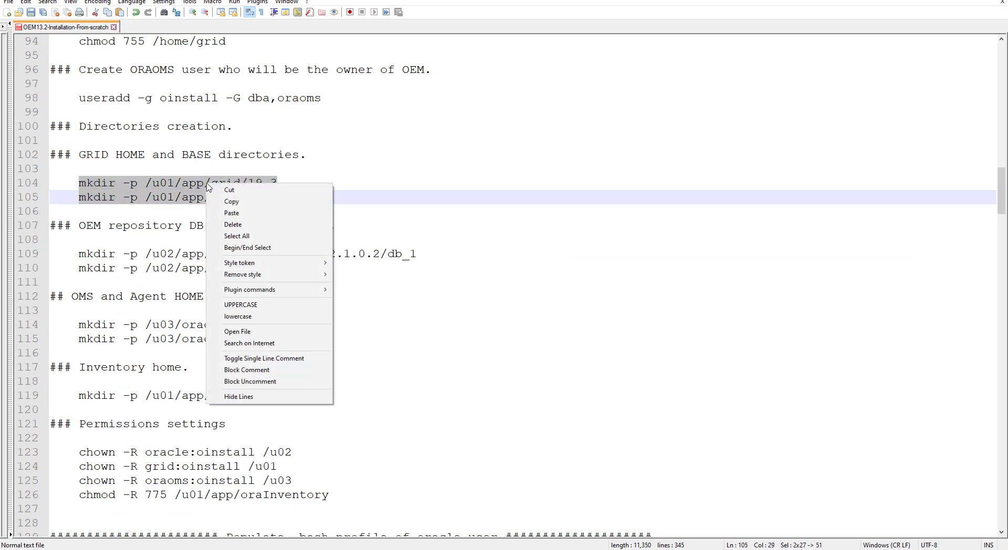
left_click(237, 202)
key("alt+Tab")
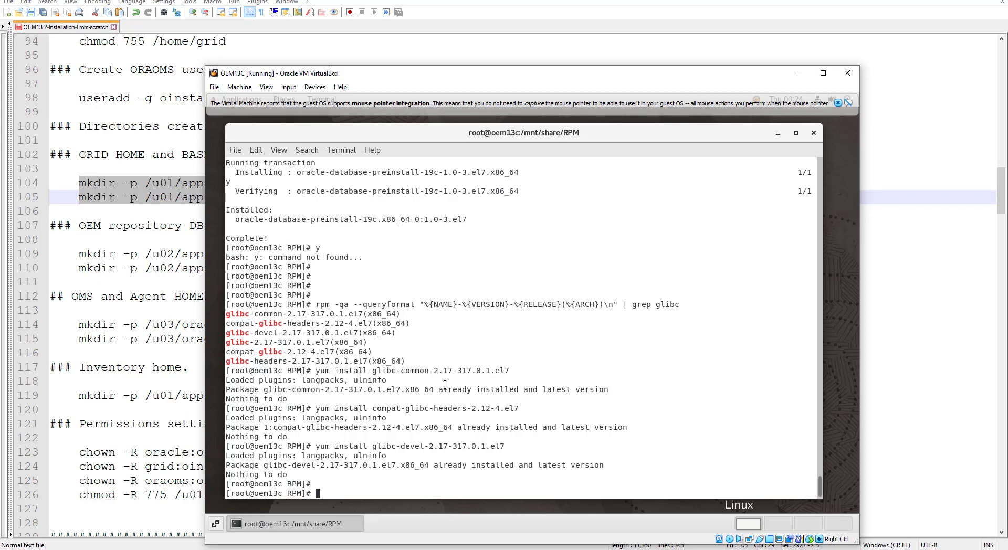
key("Return")
key("Return")
key("Return")
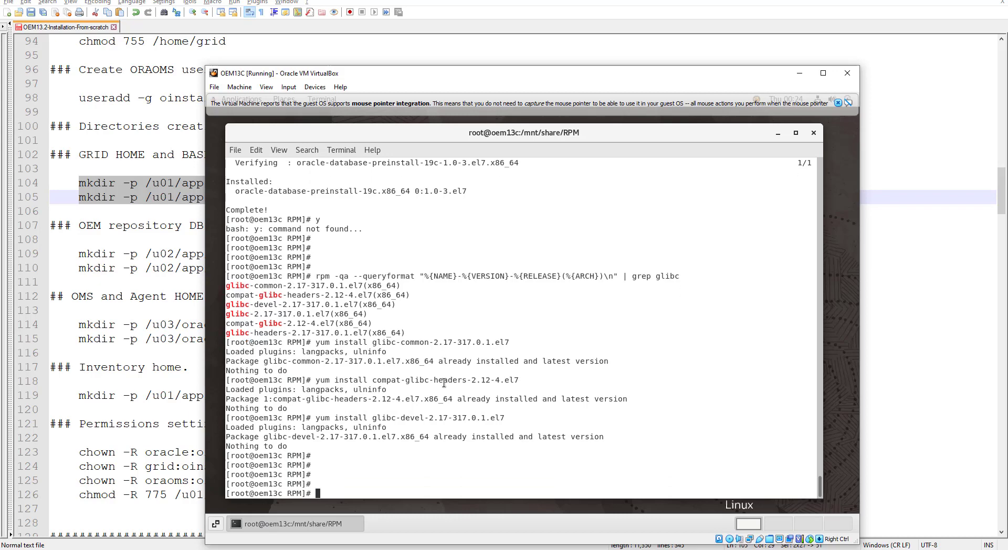
key("ctrl+shift+v")
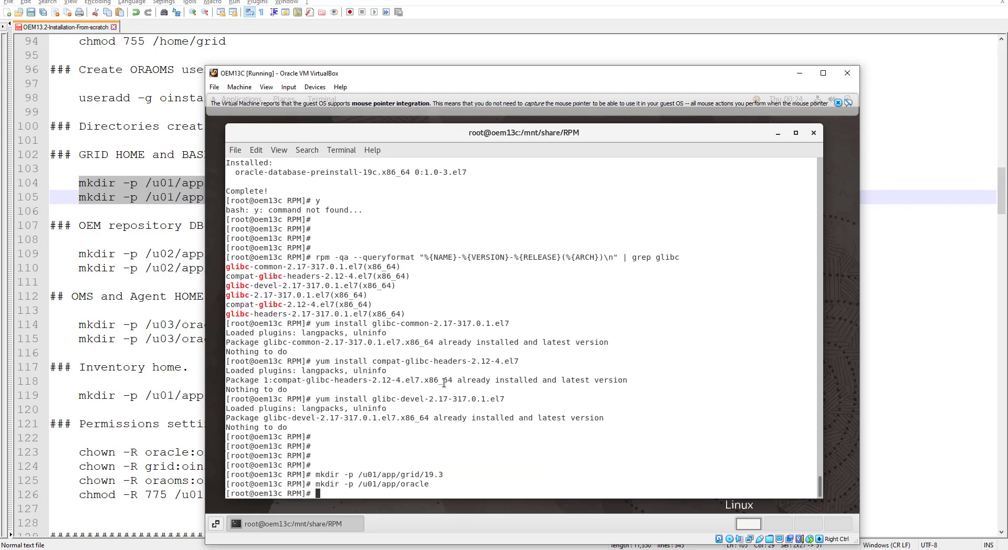
key("alt+Tab")
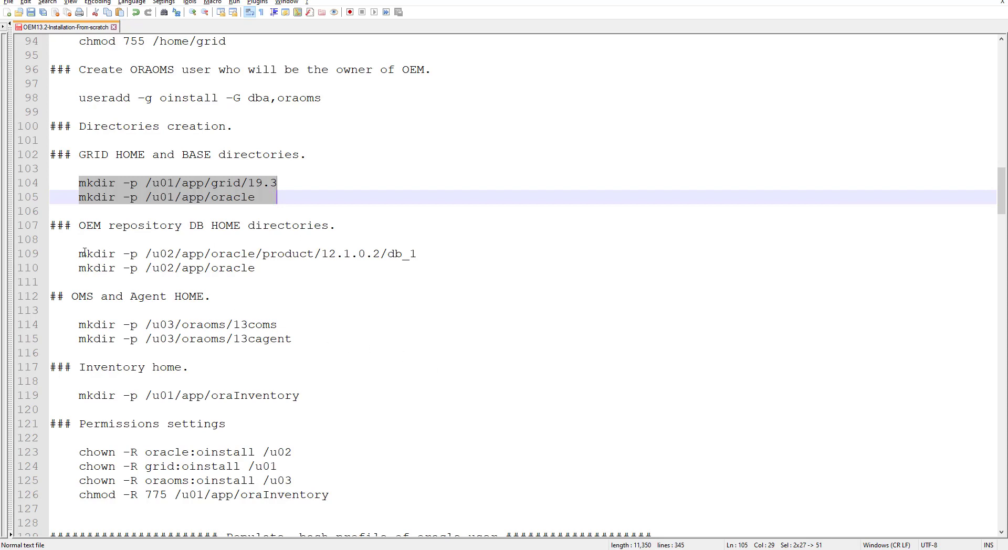
Step: Create the OEM repository database home directories under /u02, including db_1
left_click_drag(80, 254, 418, 264)
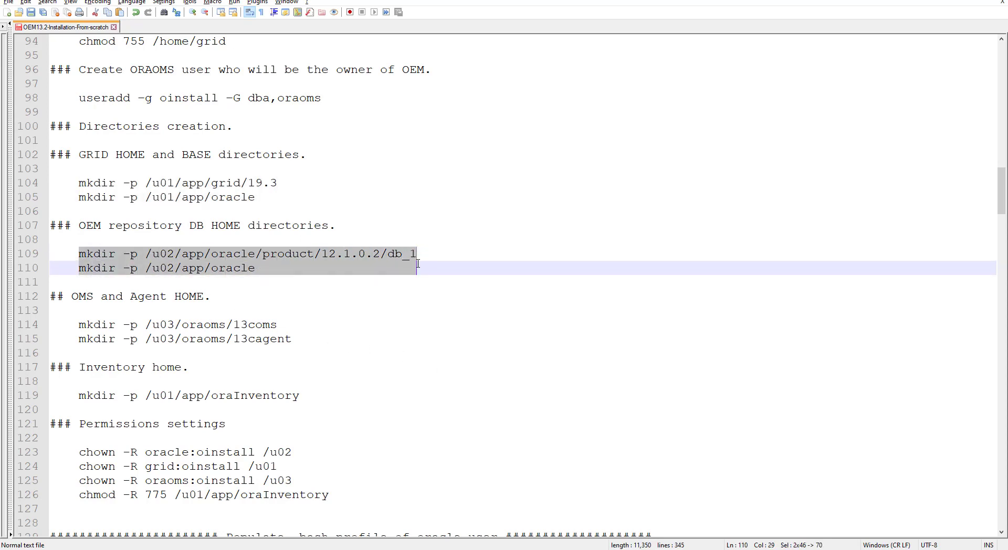
right_click(243, 260)
left_click(276, 279)
key("alt+Tab")
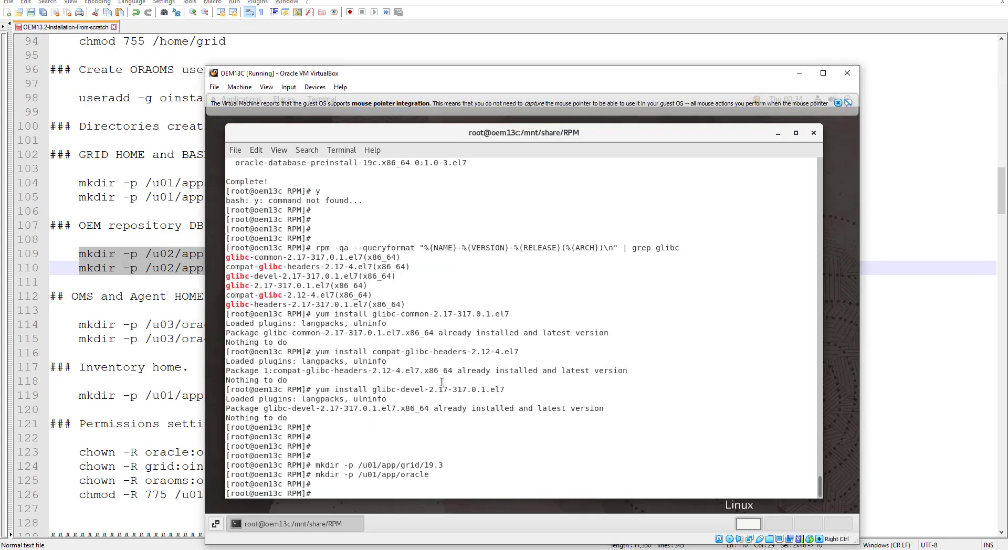
key("ctrl+shift+v")
key("Return")
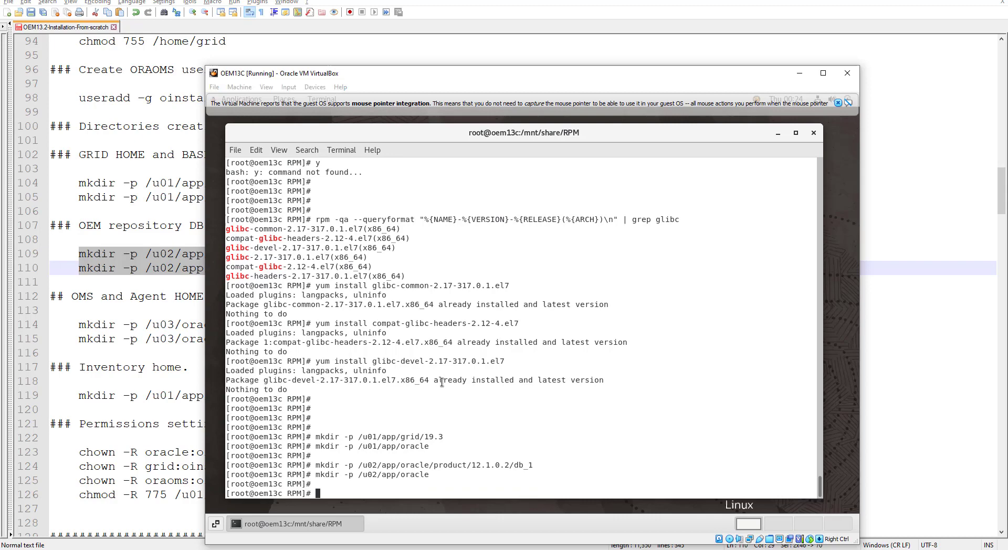
key("alt+Tab")
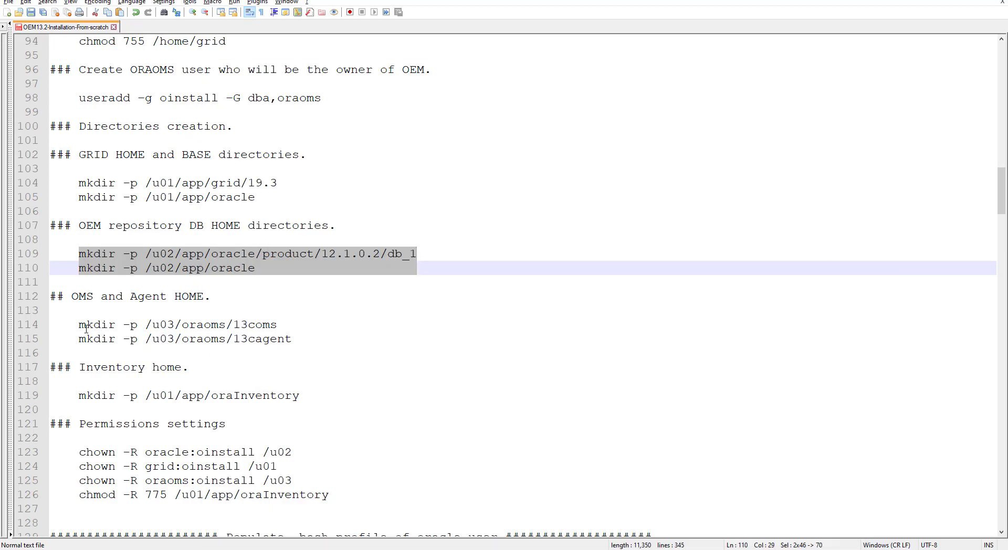
Step: Create the OMS and Agent home directories 13coms and 13cagent under /u03
left_click_drag(80, 325, 291, 339)
right_click(252, 339)
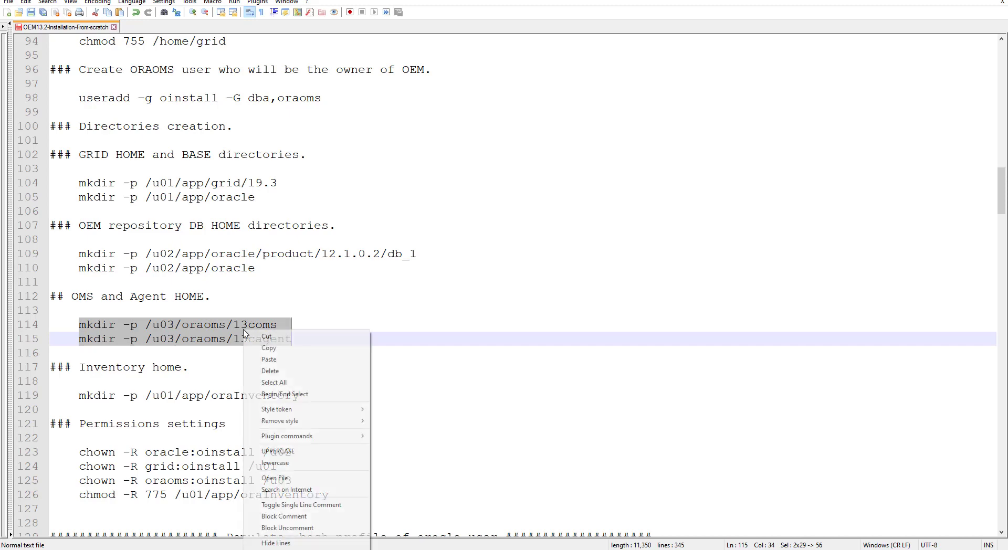
left_click(272, 350)
key("alt+Tab")
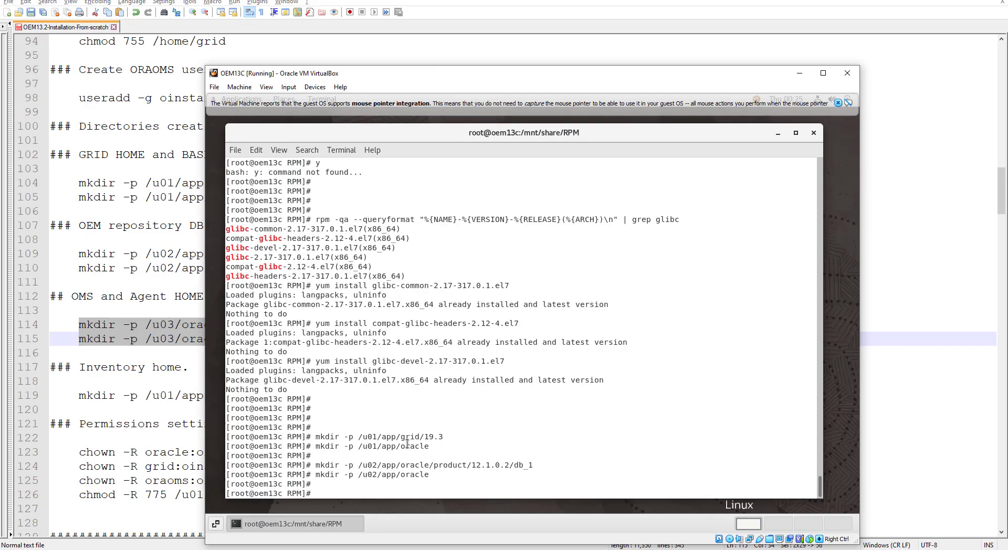
key("Return")
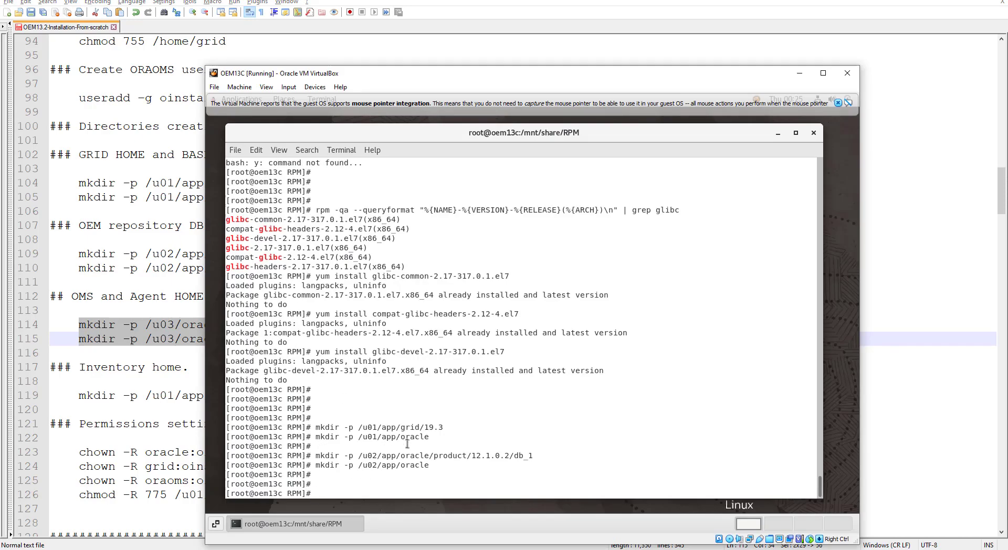
key("ctrl+shift+v")
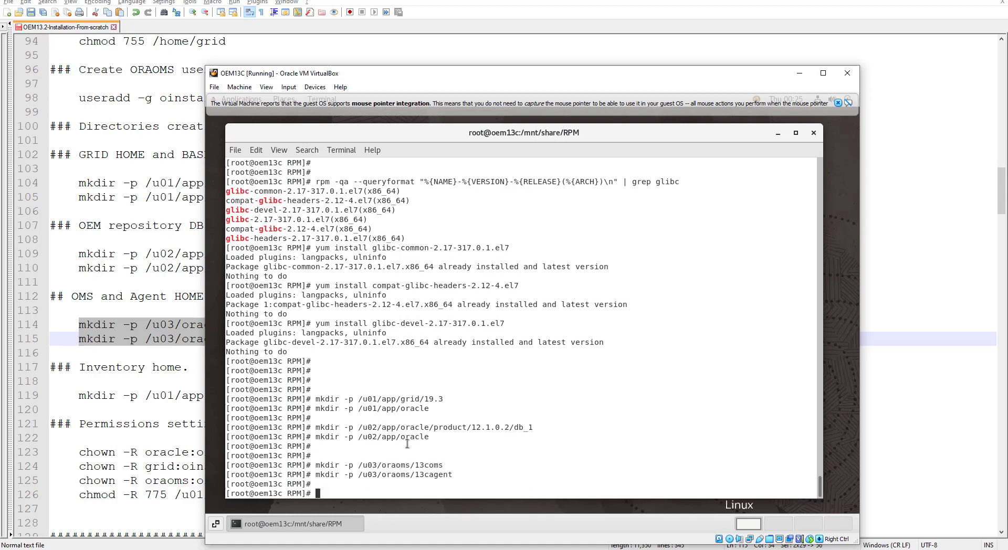
key("alt+Tab")
scroll(252, 372, "down", 3)
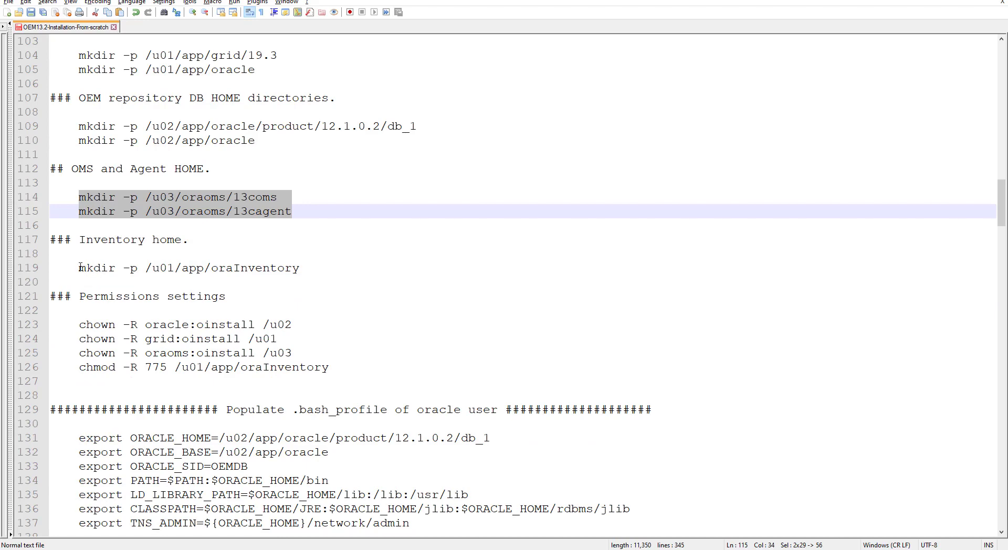
Step: Create the oraInventory directory in the VM's root terminal using the mkdir command from line 119
left_click_drag(79, 268, 308, 267)
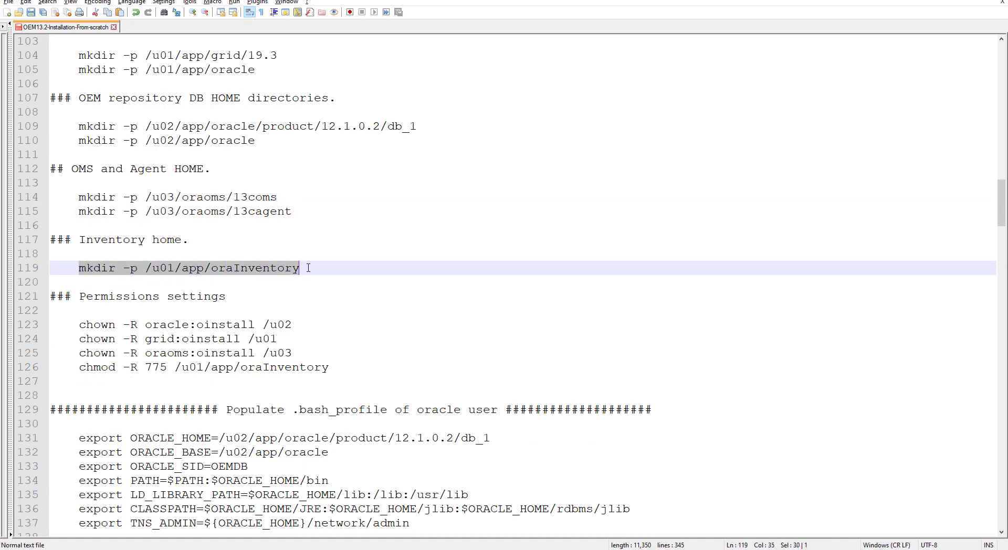
key("alt+Tab")
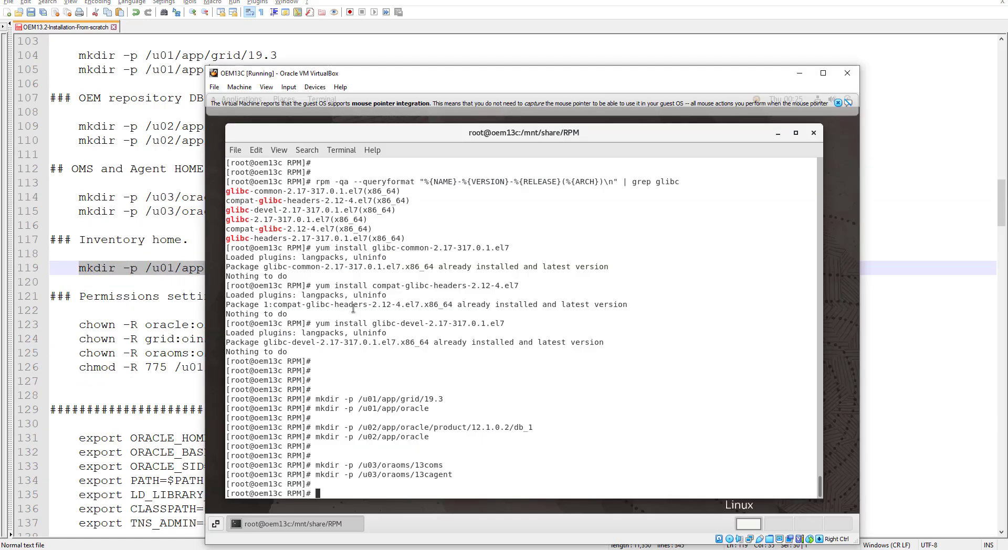
key("ctrl+shift+v")
key("Return")
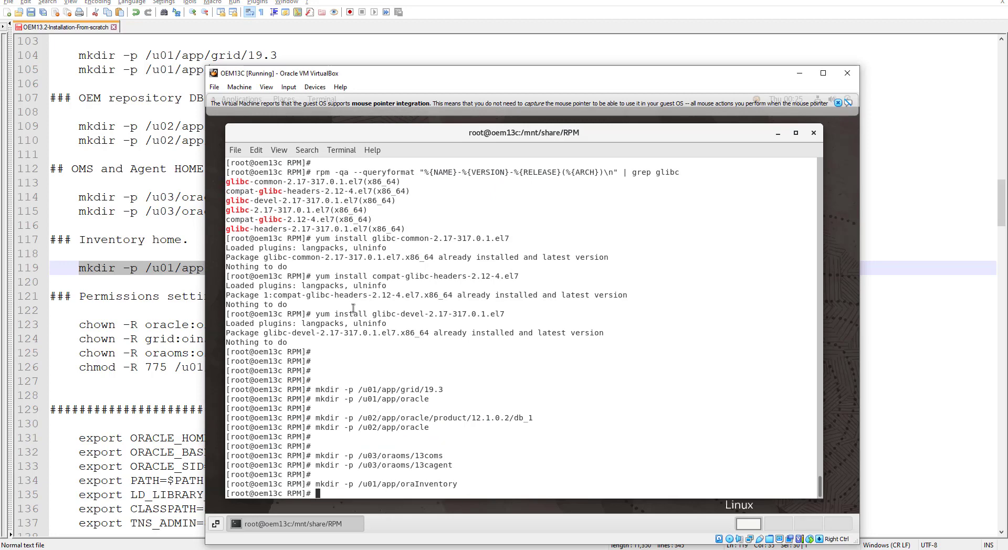
key("alt+Tab")
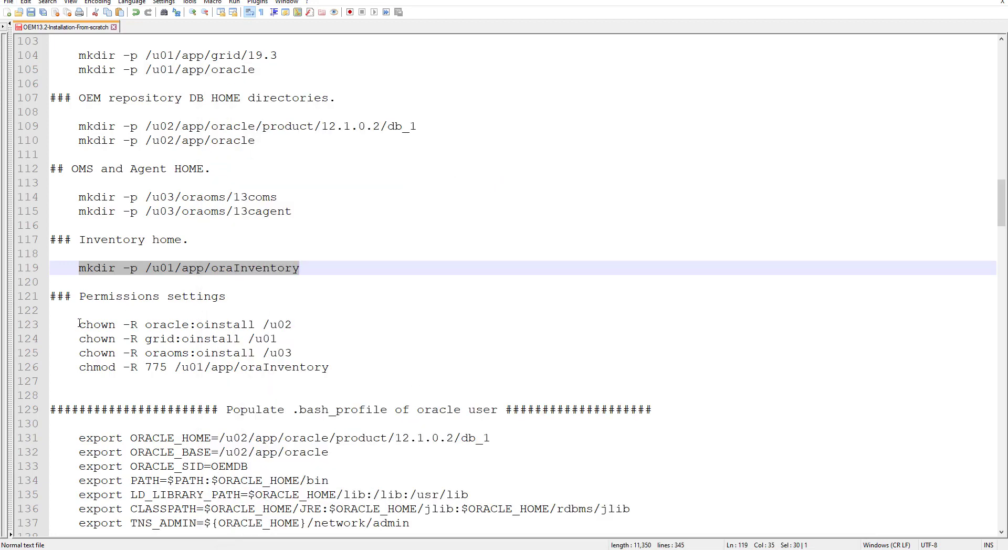
Step: Run the four permission commands, setting /u01–/u03 ownership and oraInventory to 775
left_click_drag(79, 323, 329, 368)
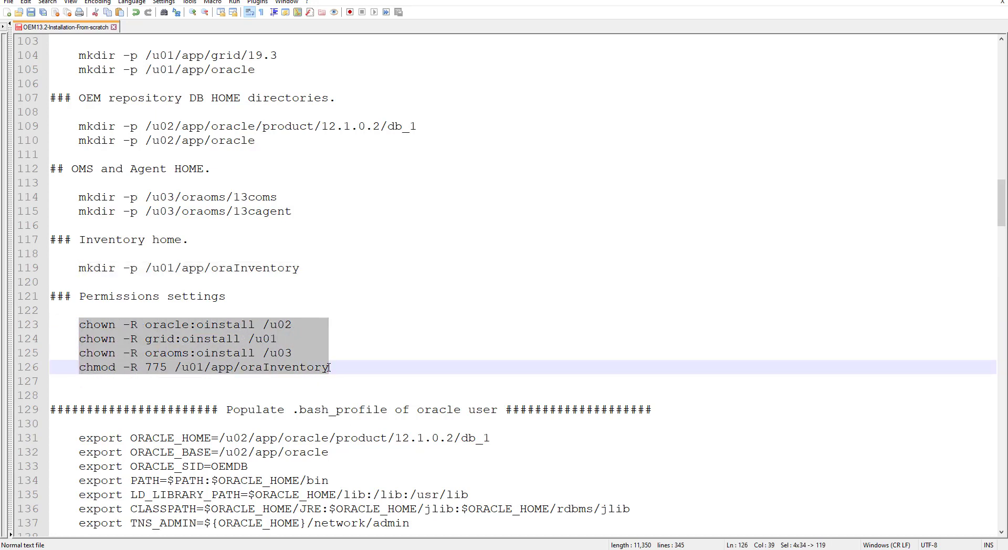
left_click(190, 338)
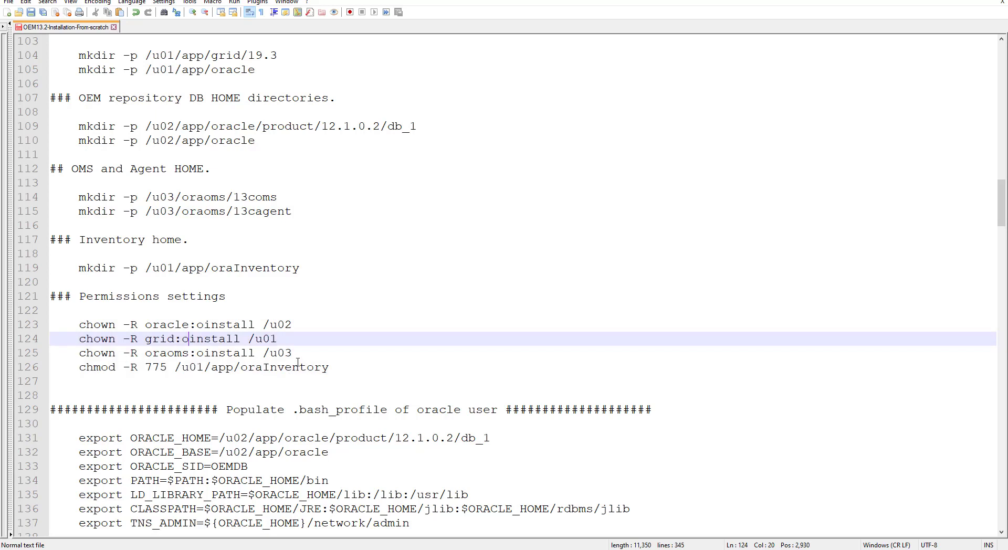
left_click_drag(80, 322, 329, 368)
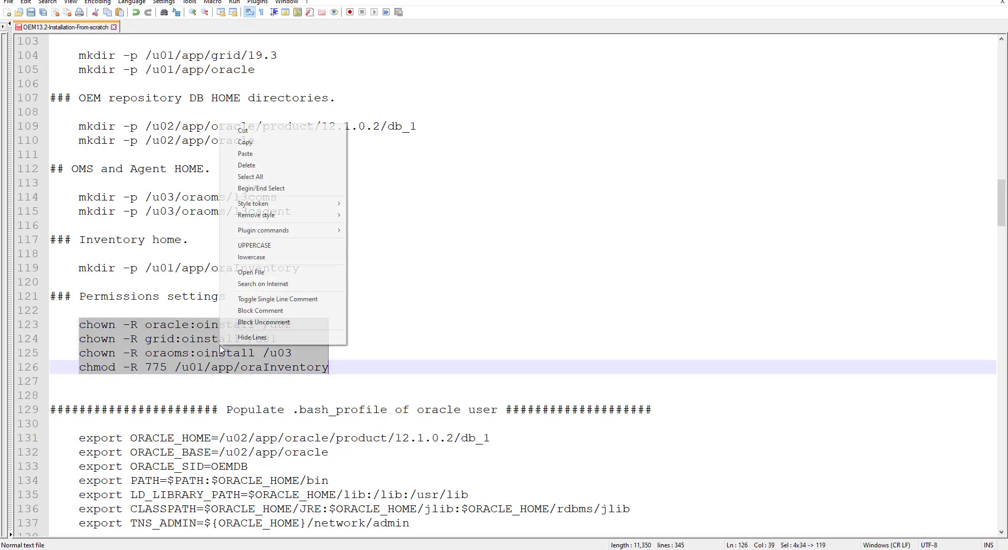
right_click(220, 346)
left_click(247, 143)
key("alt+Tab")
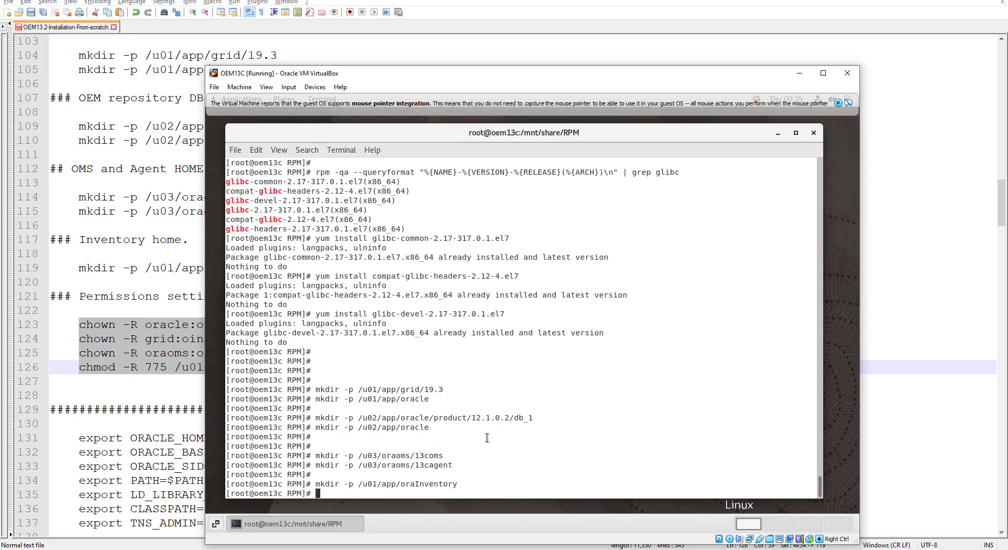
key("ctrl+shift+v")
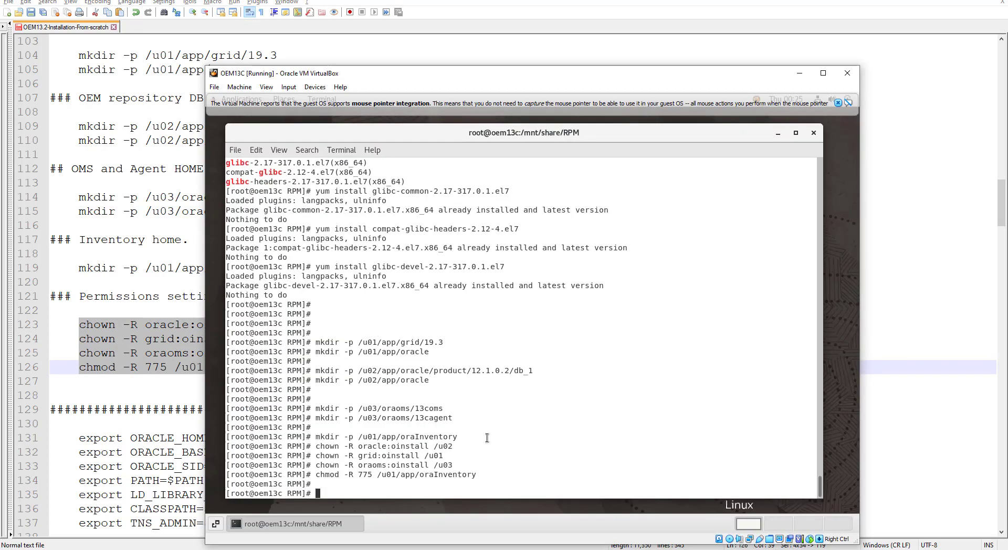
key("alt+Tab")
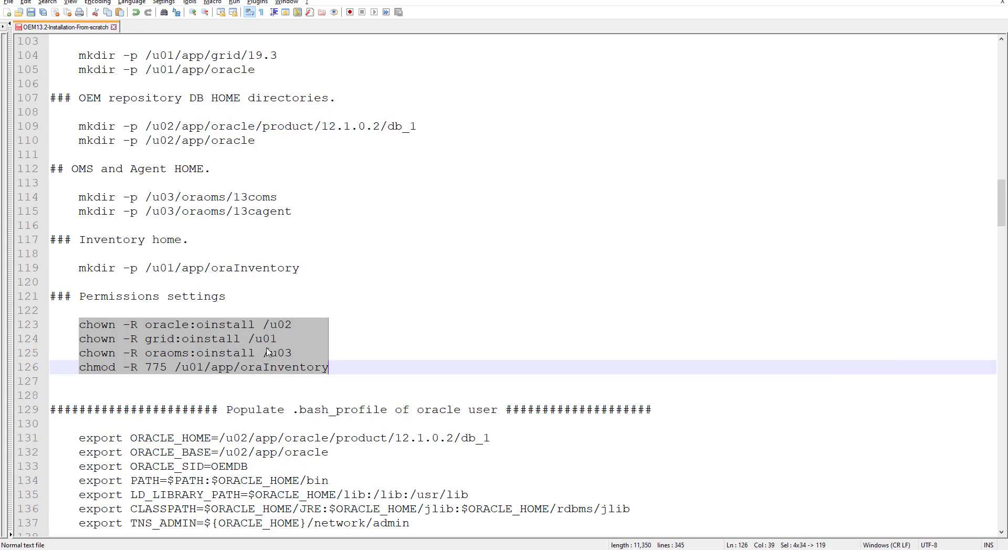
Step: Copy the oracle user's export lines from the notes and switch the shell to the oracle user
scroll(268, 352, "down", 4)
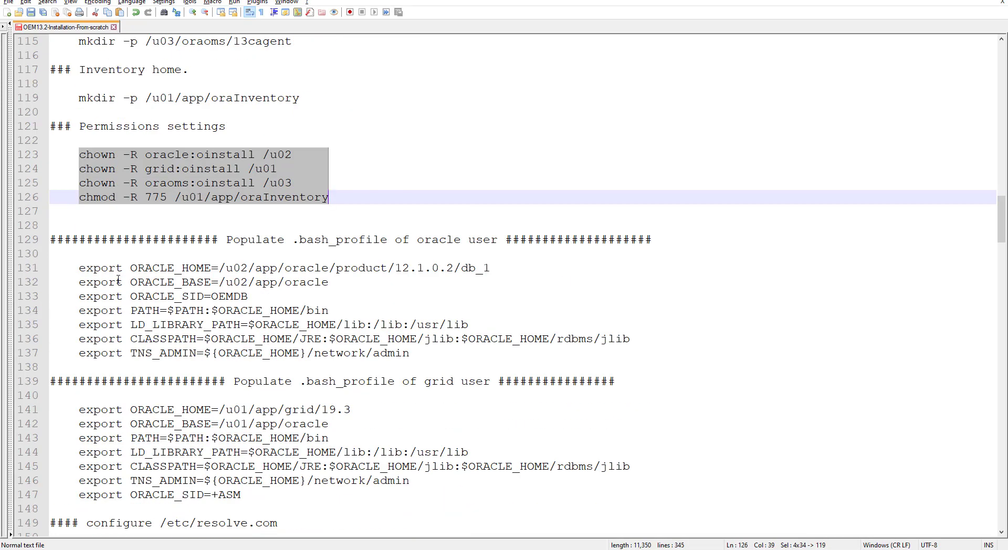
left_click_drag(79, 266, 631, 351)
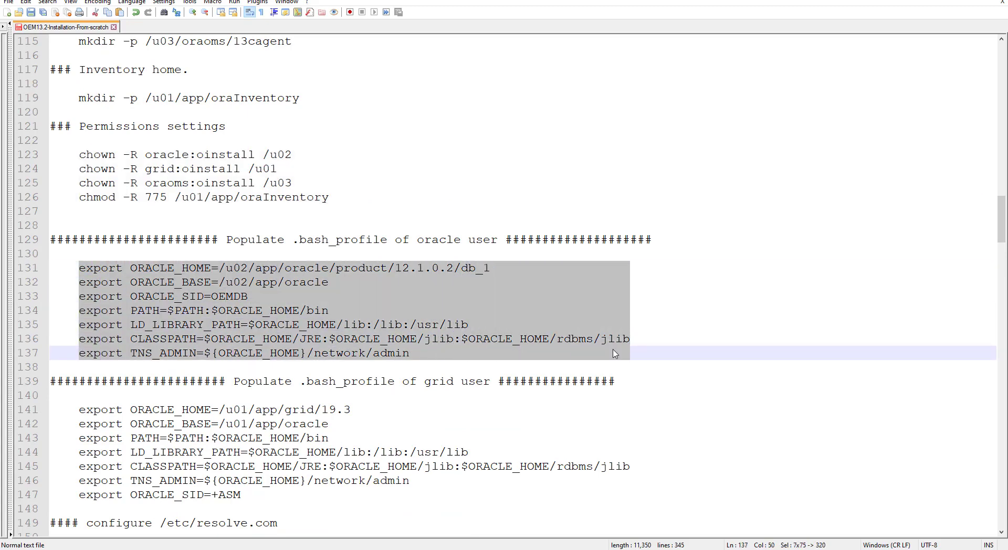
right_click(246, 292)
left_click(275, 312)
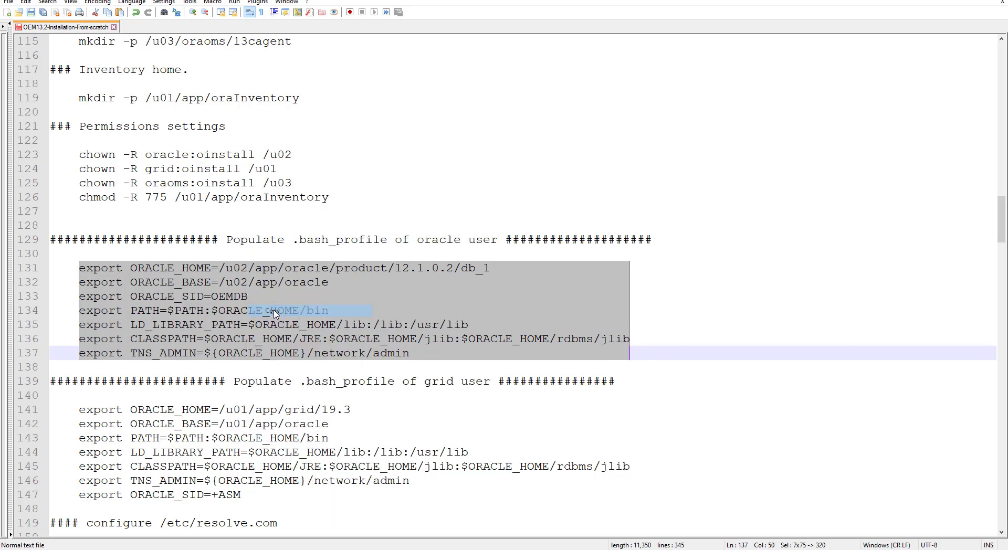
key("alt+Tab")
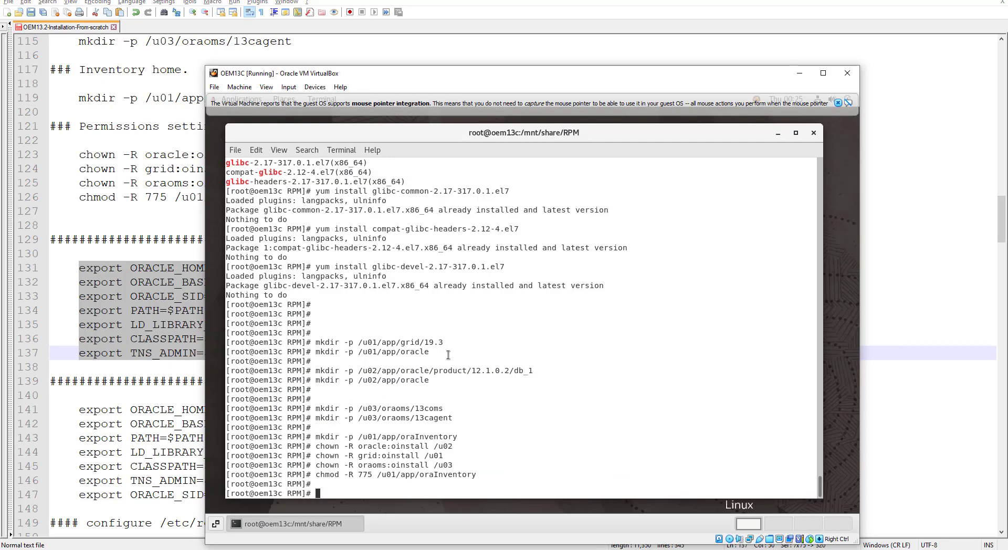
type("su - oracle")
key("Return")
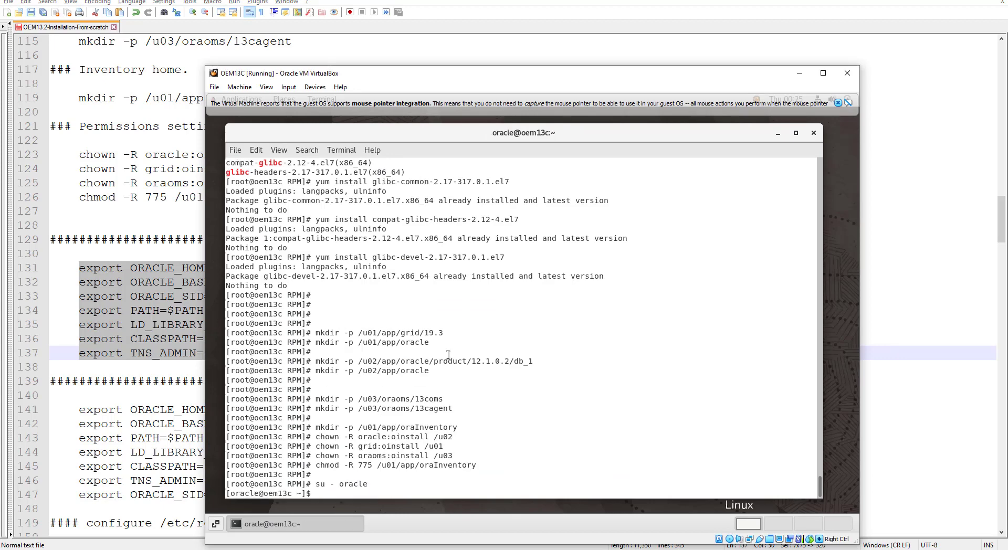
key("Return")
key("Return")
key("Return")
Step: Append ORACLE_HOME db_1, ORACLE_BASE, ORACLE_SID=OEMDB, PATH and TNS_ADMIN exports to .bash_profile and save
type("vi .b")
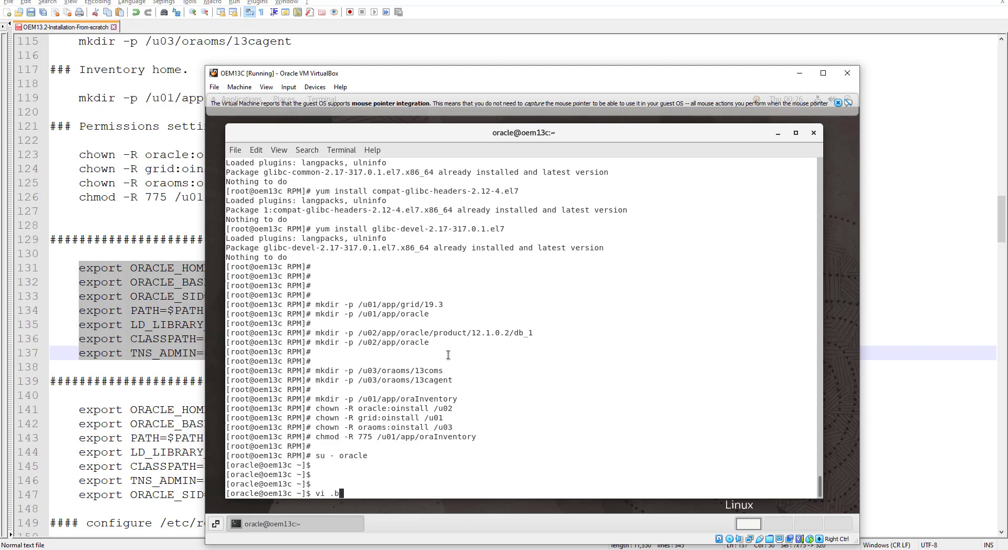
type("ash_profil")
type("e")
key("Return")
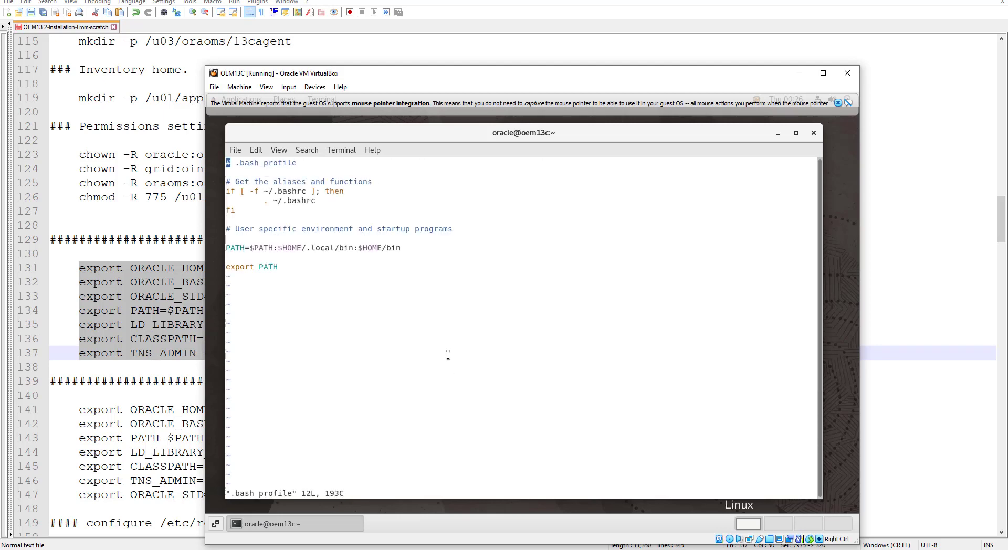
key("shift+g")
type("o")
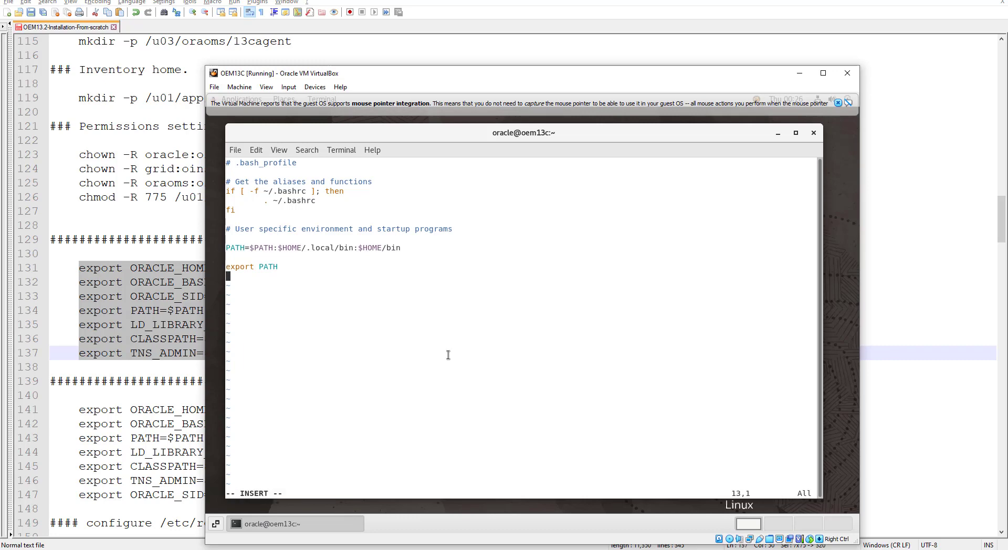
type("i")
key("BackSpace")
key("ctrl+shift+v")
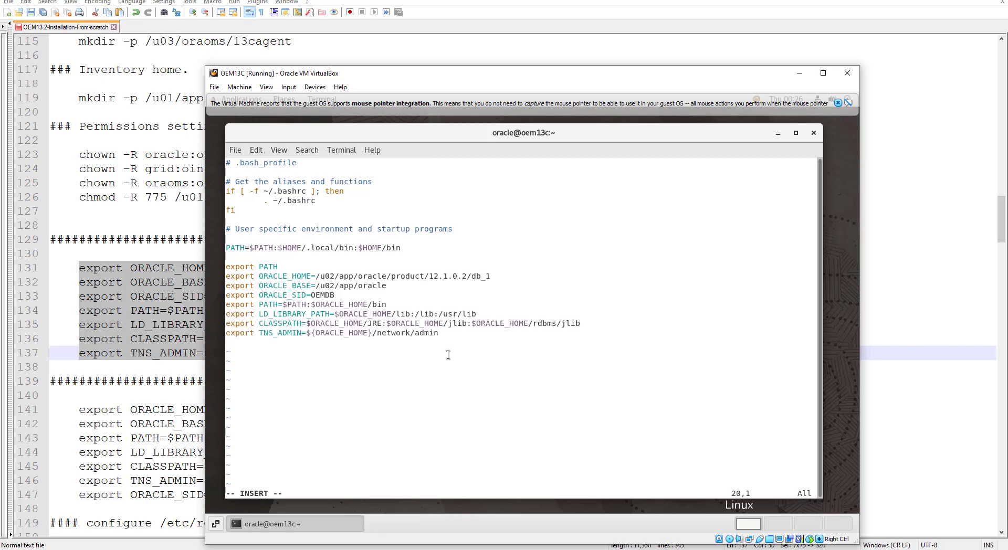
key("Escape")
type(":wq!")
key("Return")
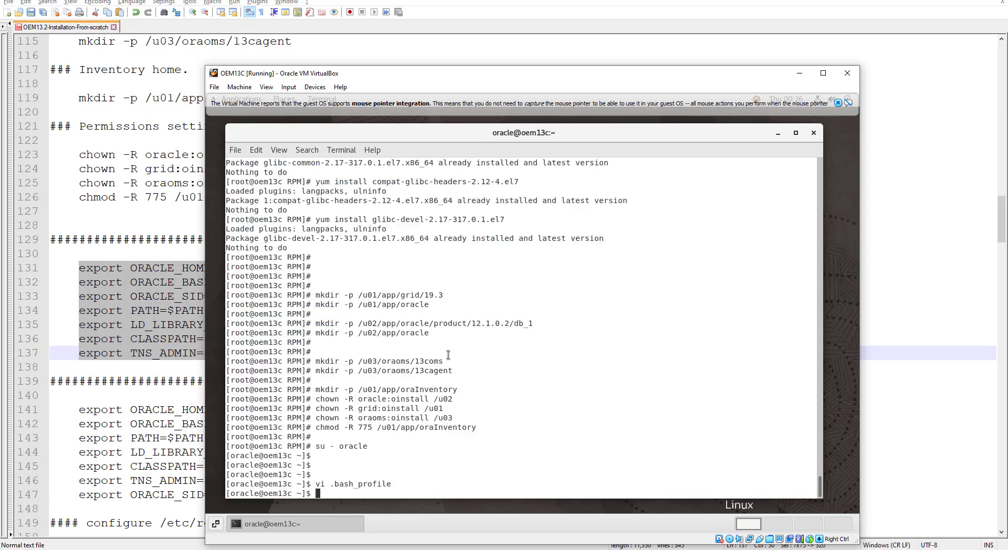
key("Return")
key("Return")
key("Return")
Step: Exit to root, switch to the grid user, and open its .bash_profile in vi
type("exit")
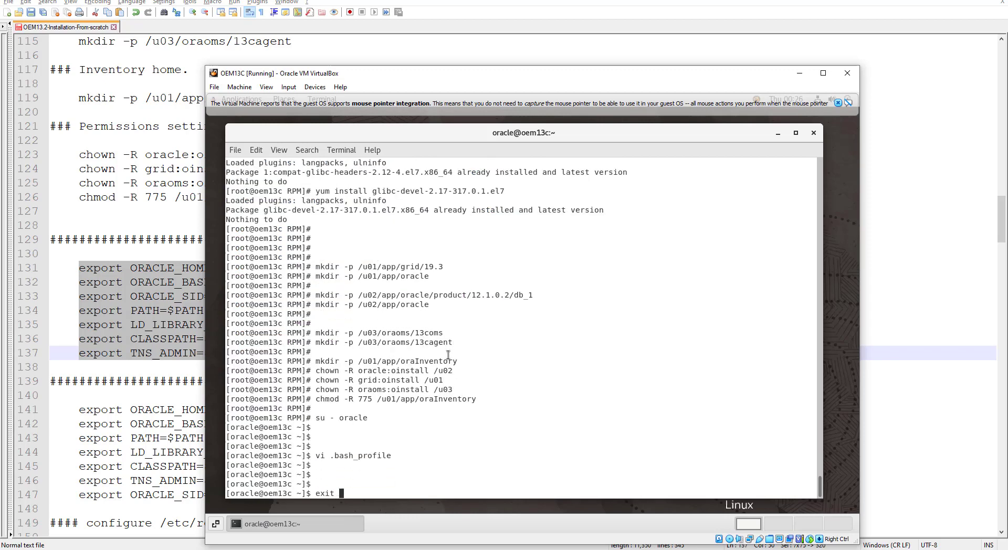
key("Return")
type("su - grid")
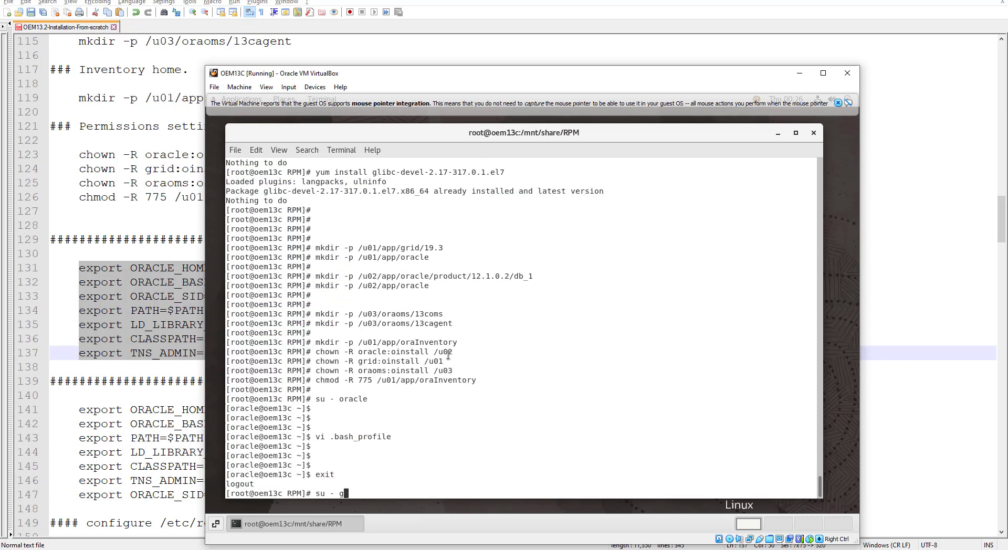
key("Return")
key("Return")
key("Return")
key("Return")
key("Return")
key("Return")
key("Return")
key("Return")
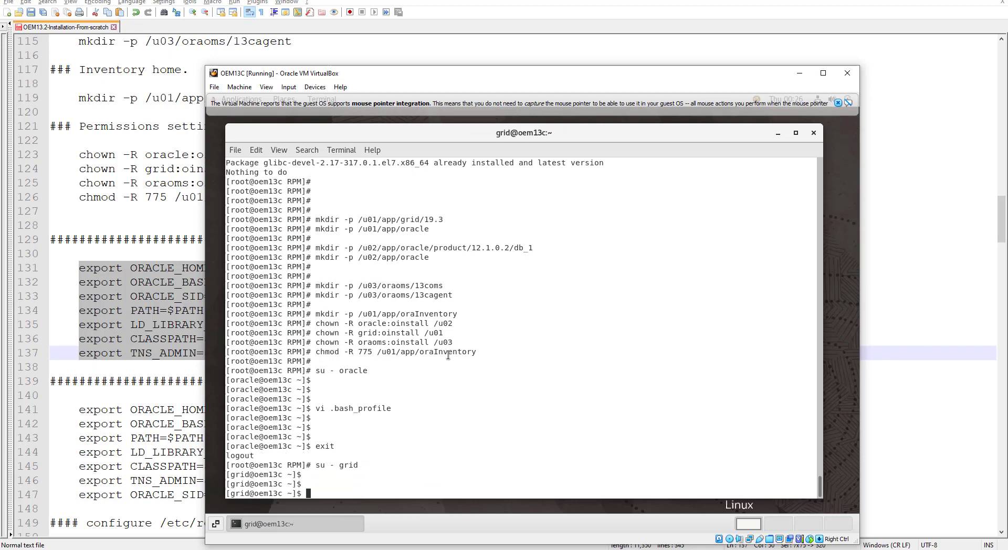
type("vi .bash_profile")
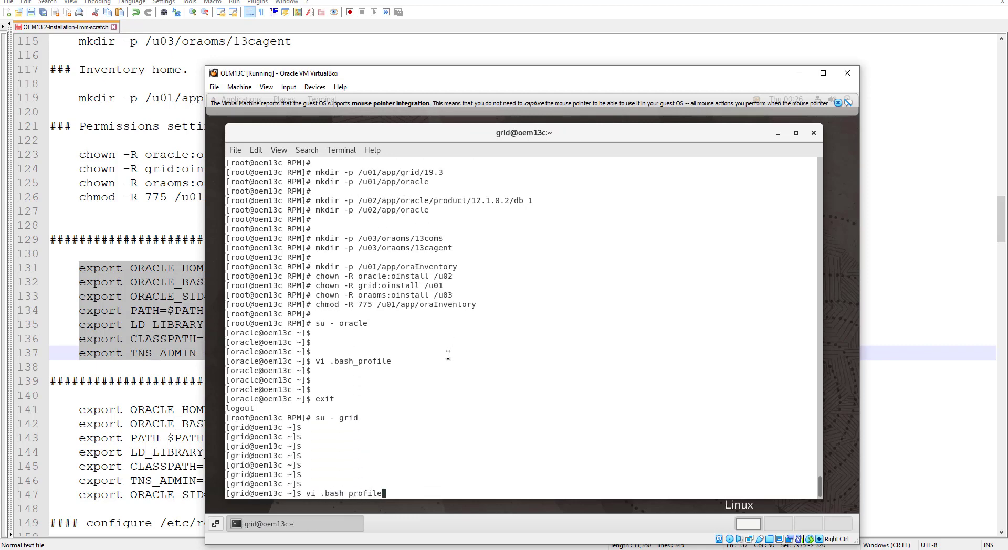
key("Return")
Step: Copy the grid export lines 141–147 from the installation notes
left_click(84, 398)
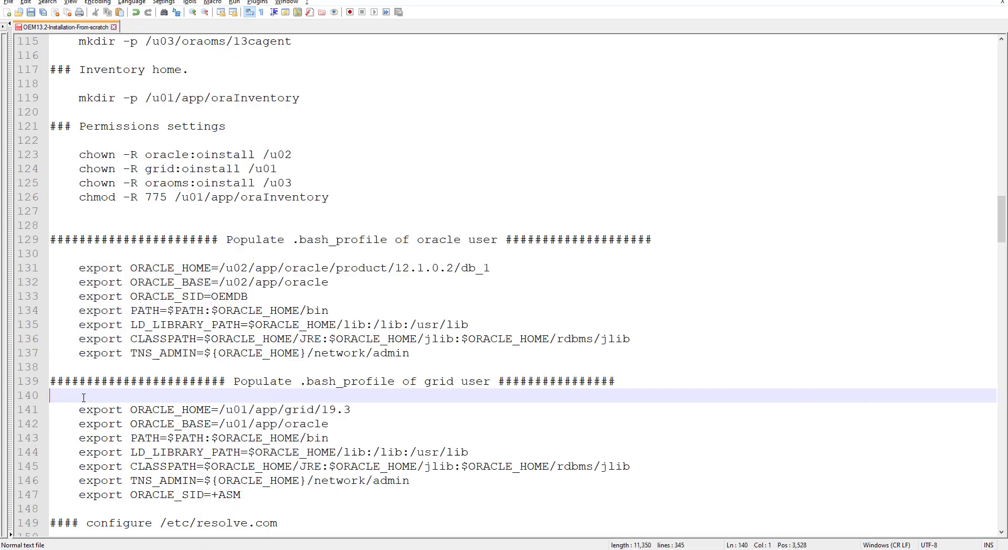
left_click(87, 409)
left_click_drag(78, 411, 253, 497)
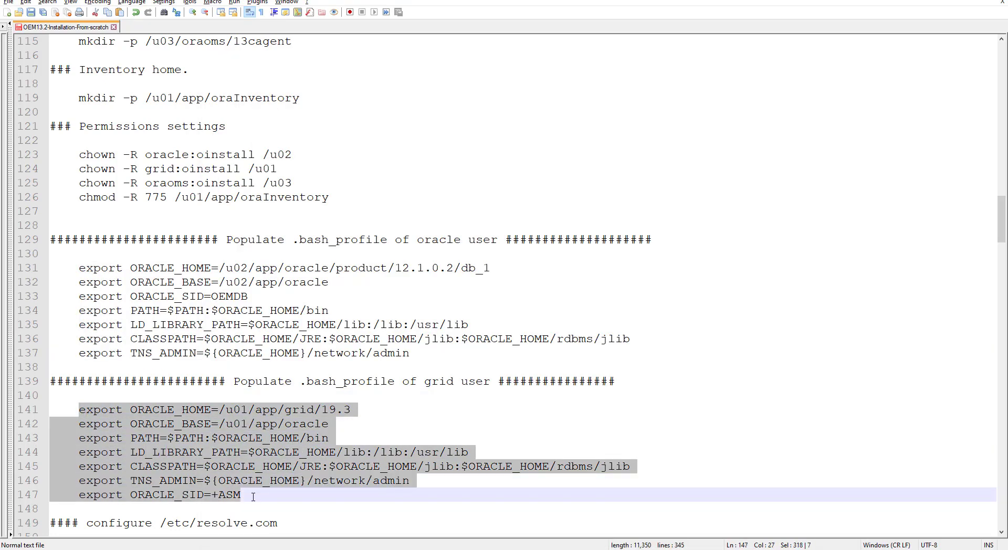
left_click(80, 414)
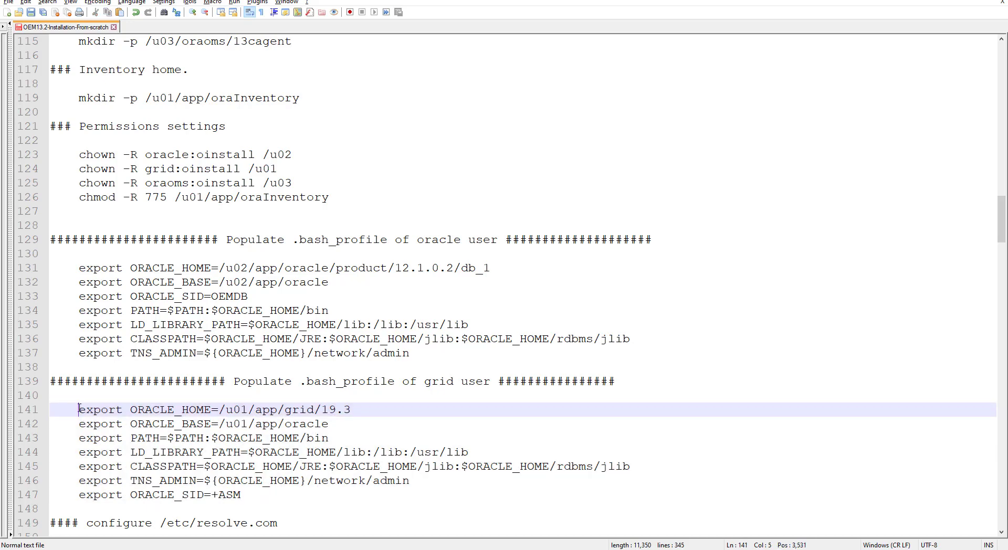
left_click_drag(79, 412, 630, 499)
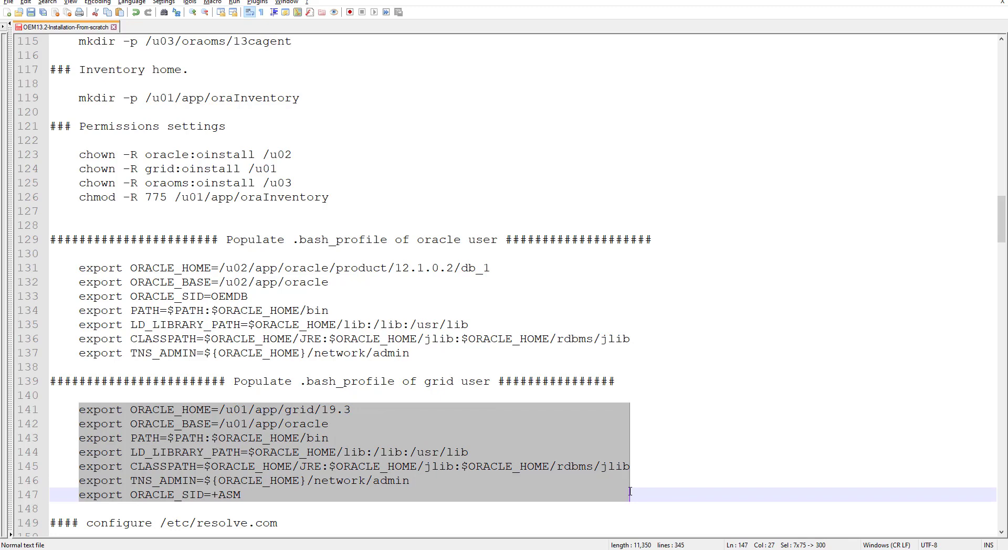
right_click(243, 439)
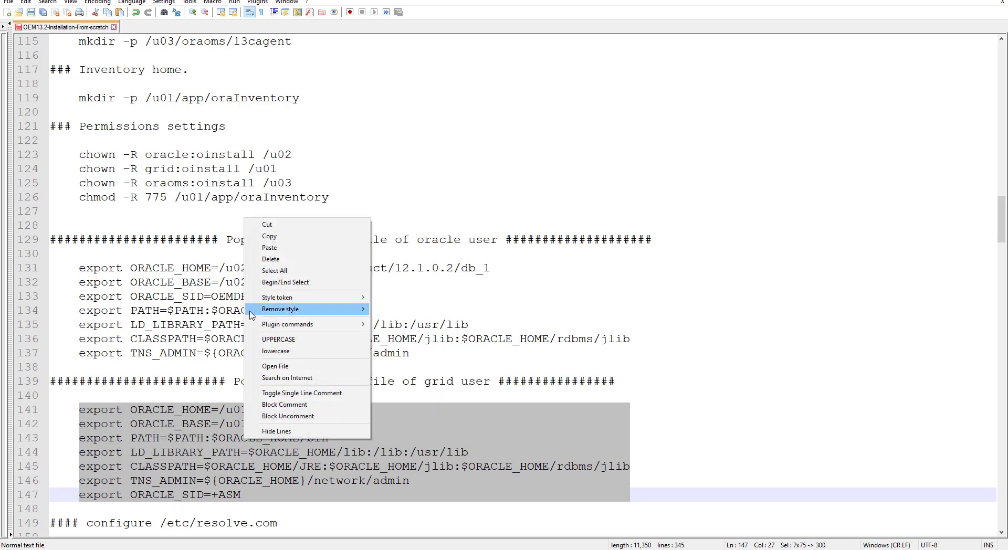
left_click(275, 240)
Step: Paste the grid exports, including ORACLE_HOME=/u01/app/grid/19.3 and ORACLE_SID=+ASM, after export PATH and save
key("alt+Tab")
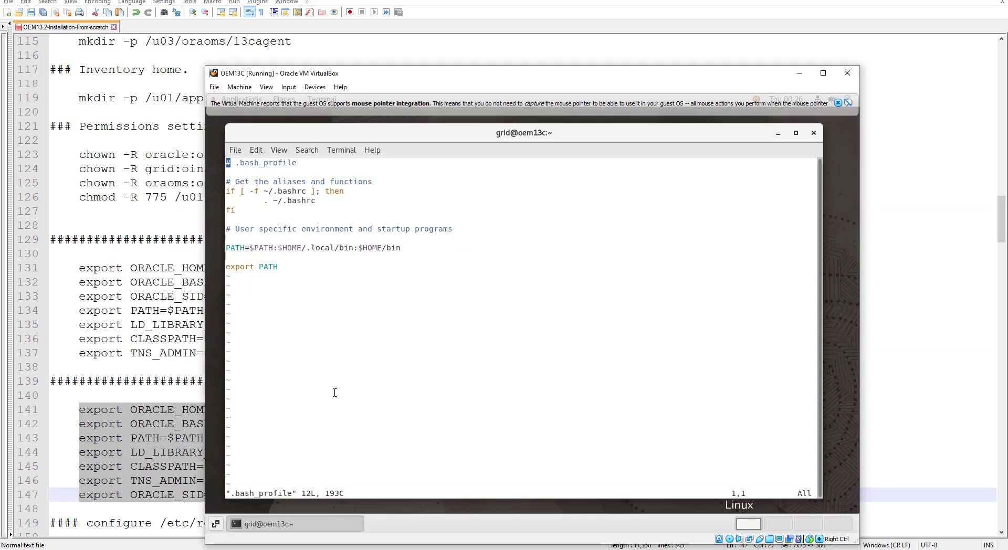
key("shift+g")
key("o")
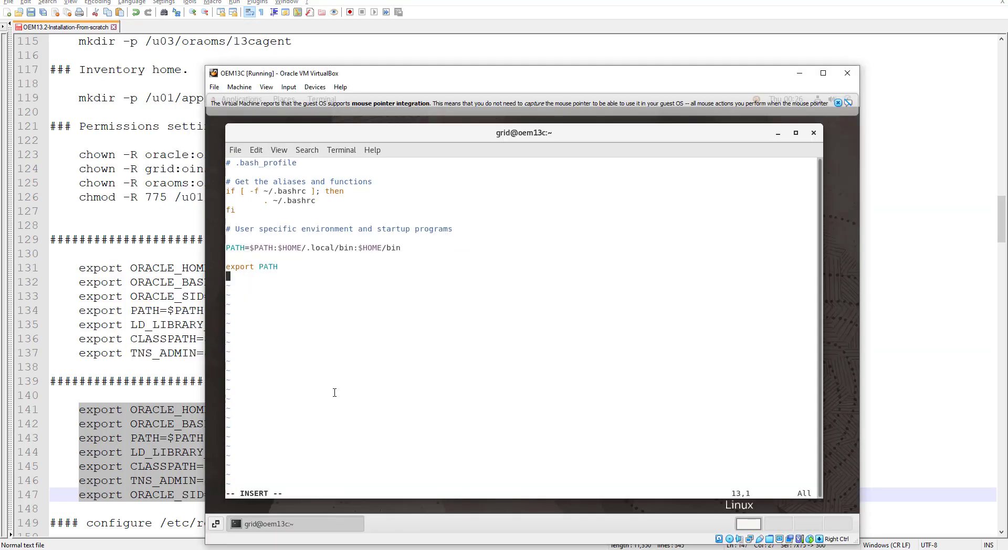
key("Return")
key("ctrl+shift+v")
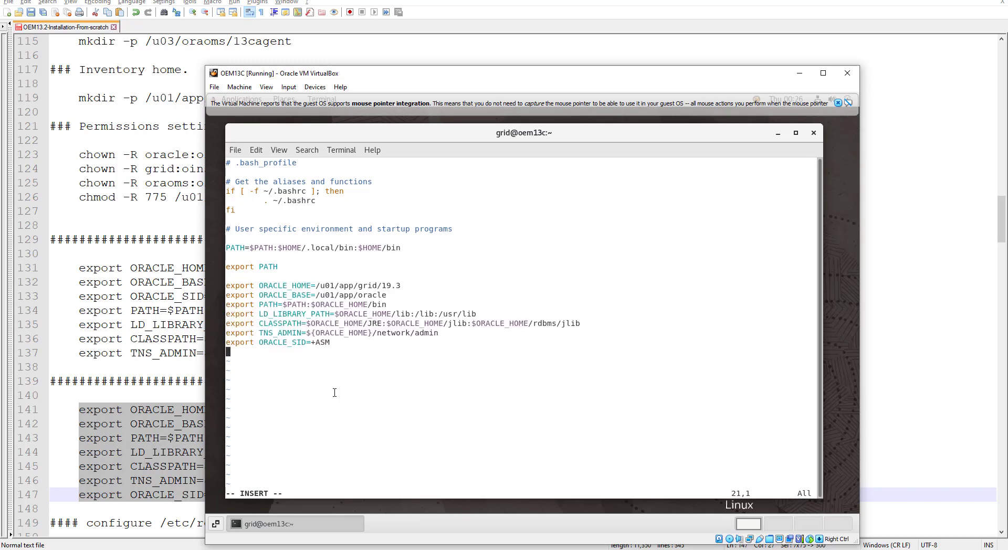
key("Escape")
type(":wq!")
key("Return")
key("Return")
key("Return")
key("Return")
key("Return")
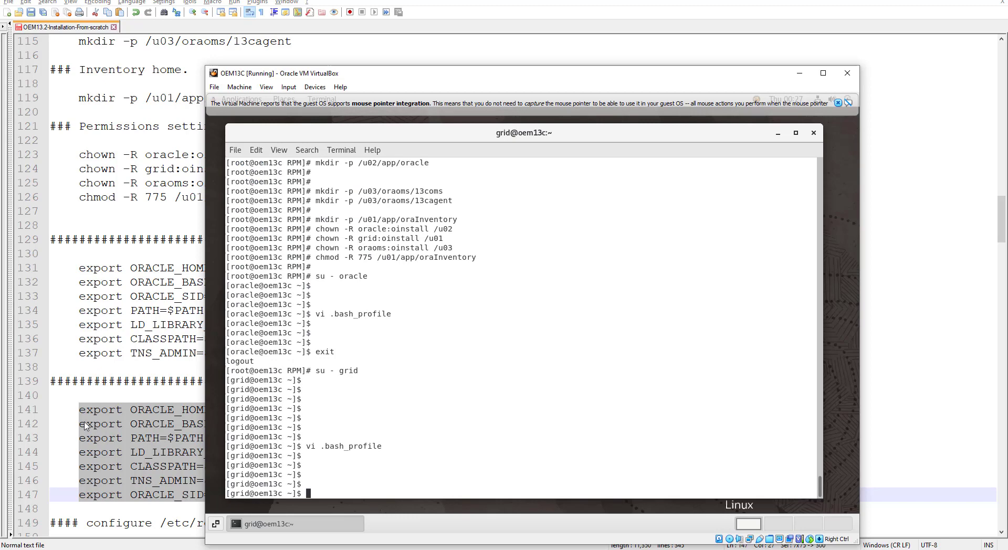
left_click(64, 393)
Step: Copy the two systemctl firewall commands on lines 36–37 from the notes
scroll(65, 393, "down", 4)
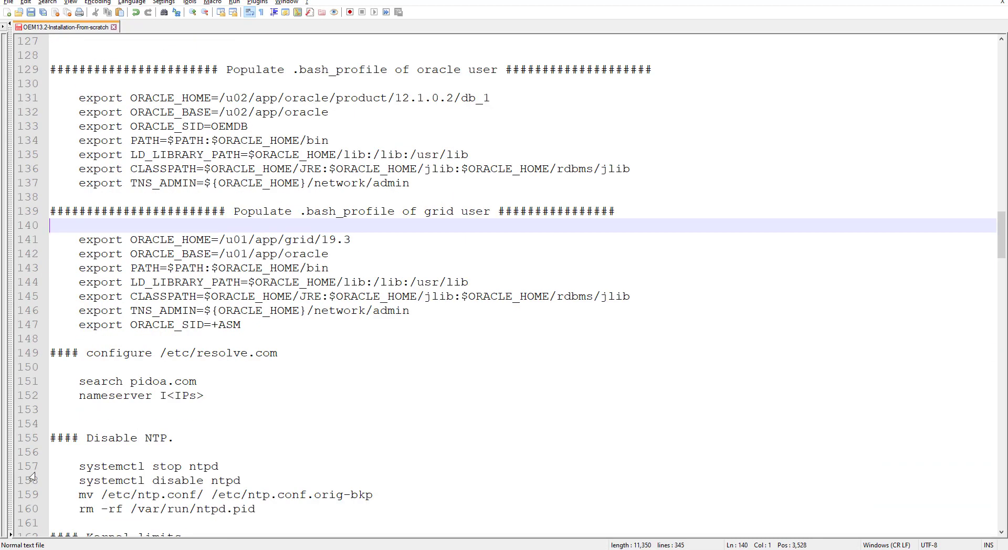
scroll(236, 398, "up", 10)
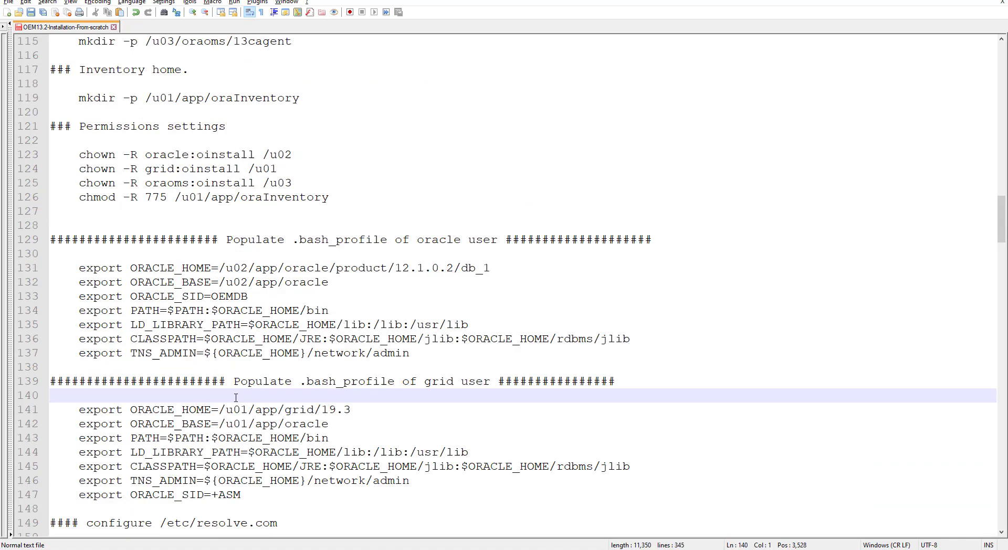
scroll(236, 397, "up", 5)
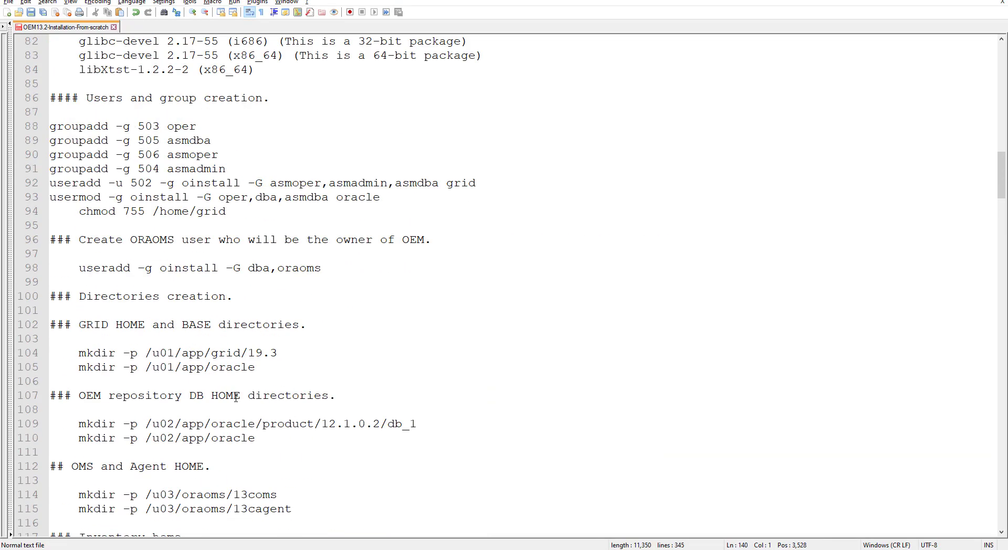
scroll(236, 398, "up", 12)
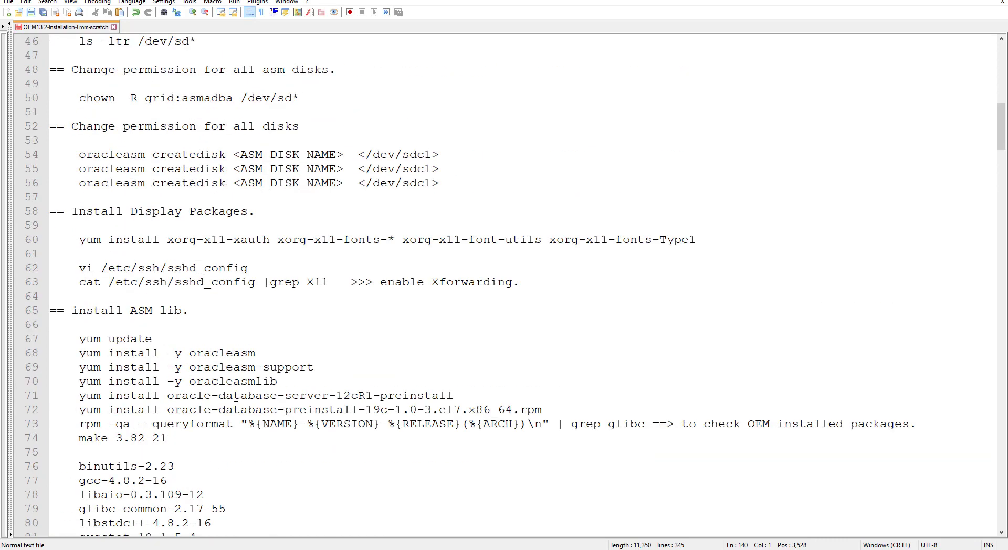
scroll(236, 398, "up", 4)
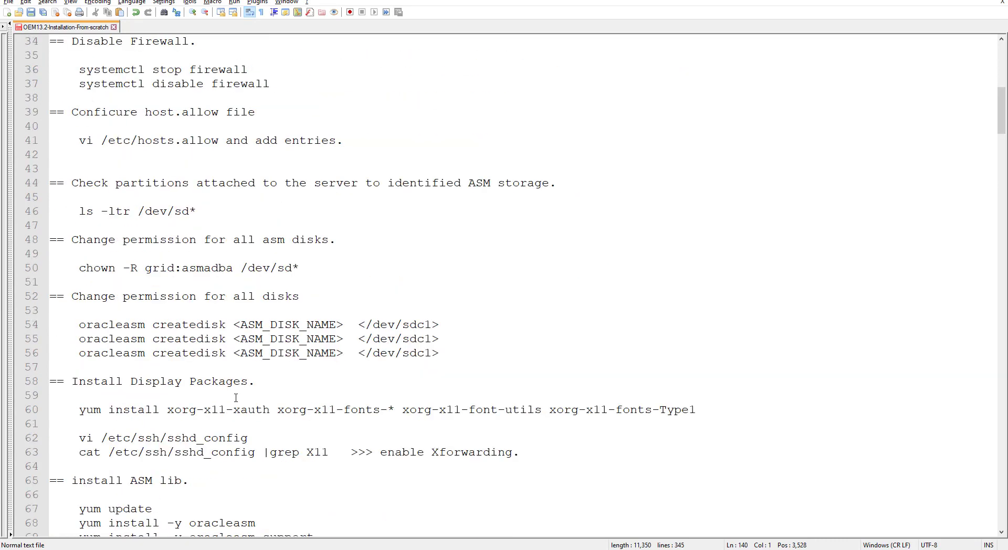
scroll(236, 397, "up", 3)
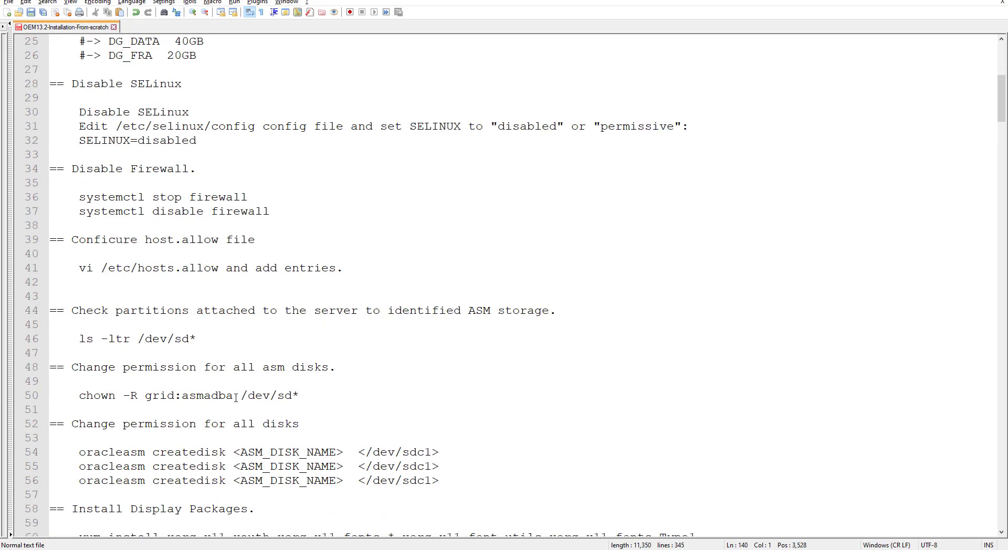
scroll(236, 397, "up", 1)
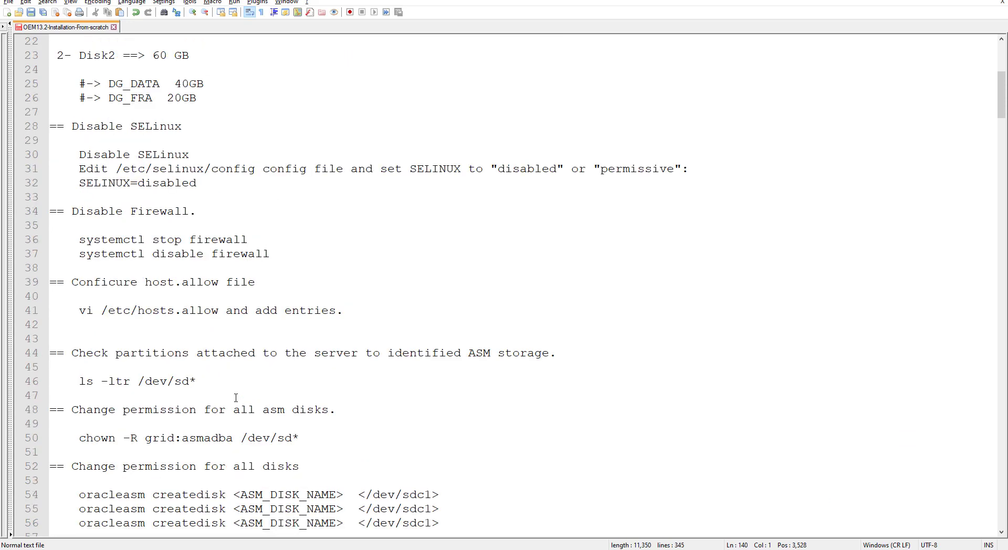
left_click_drag(81, 240, 272, 254)
right_click(253, 245)
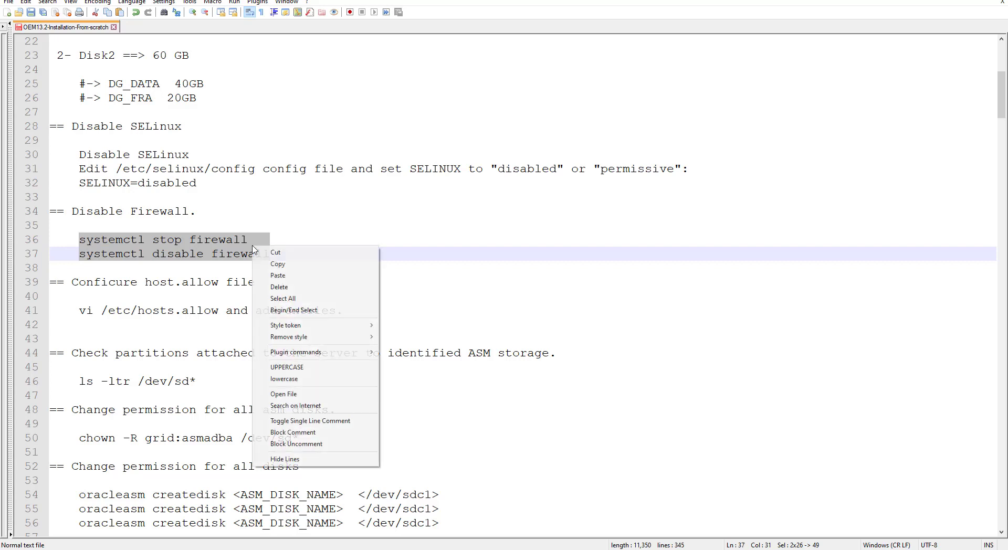
left_click(283, 265)
Step: Exit the grid user to root and run systemctl disable firewalld
key("alt+Tab")
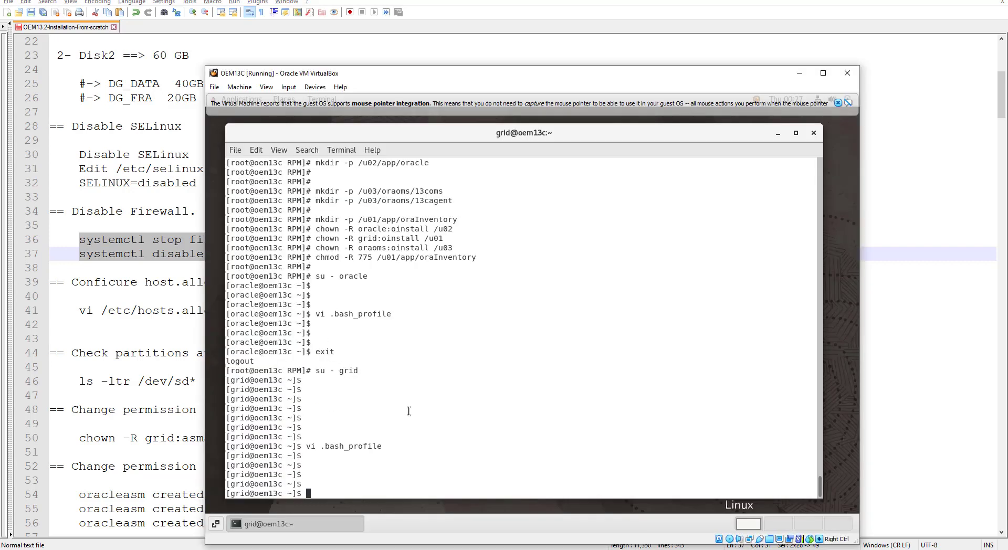
type("exit")
key("Return")
key("Return")
key("Return")
key("Return")
key("Return")
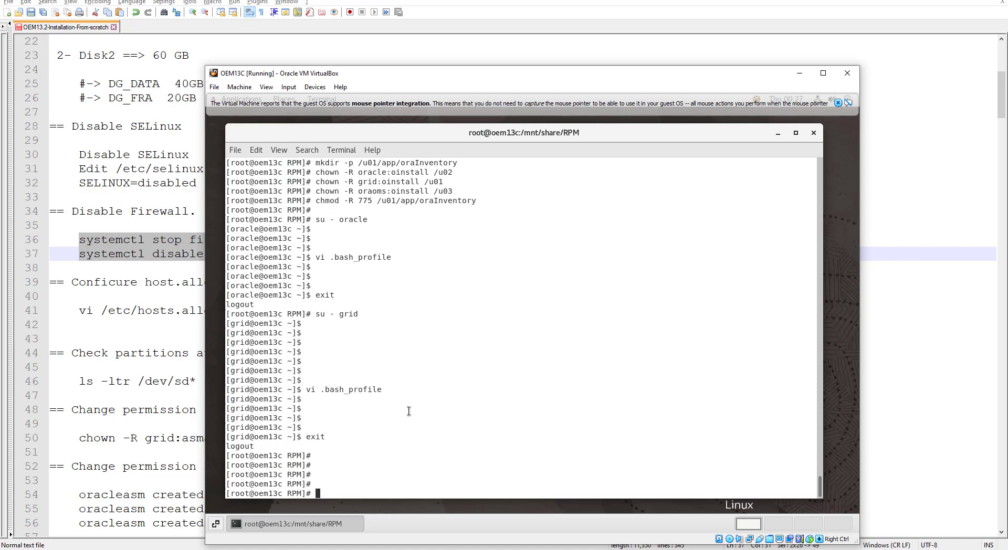
key("ctrl+shift+v")
key("Return")
key("Return")
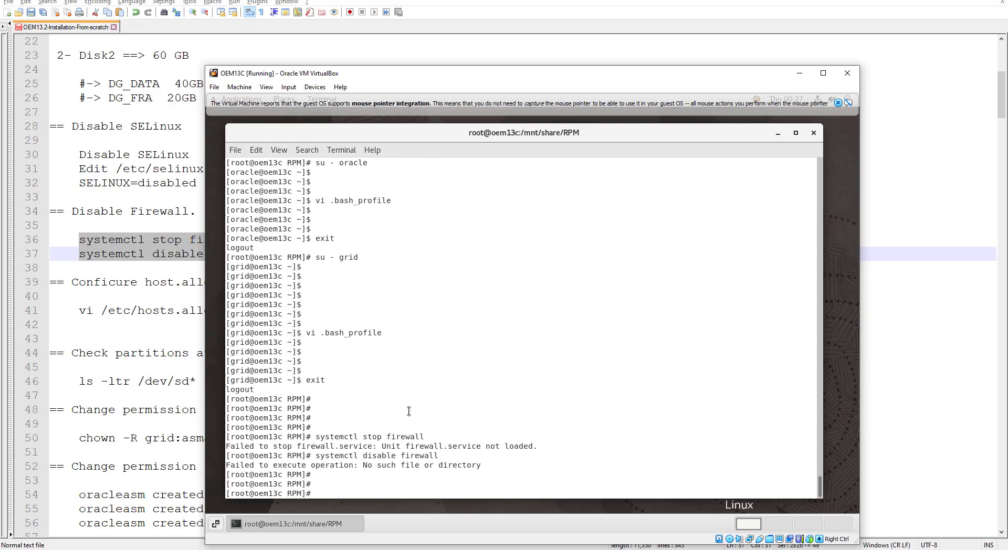
key("Up")
type("d")
key("Return")
Step: Run systemctl stop firewalld to stop the firewall service
key("Up")
key("BackSpace")
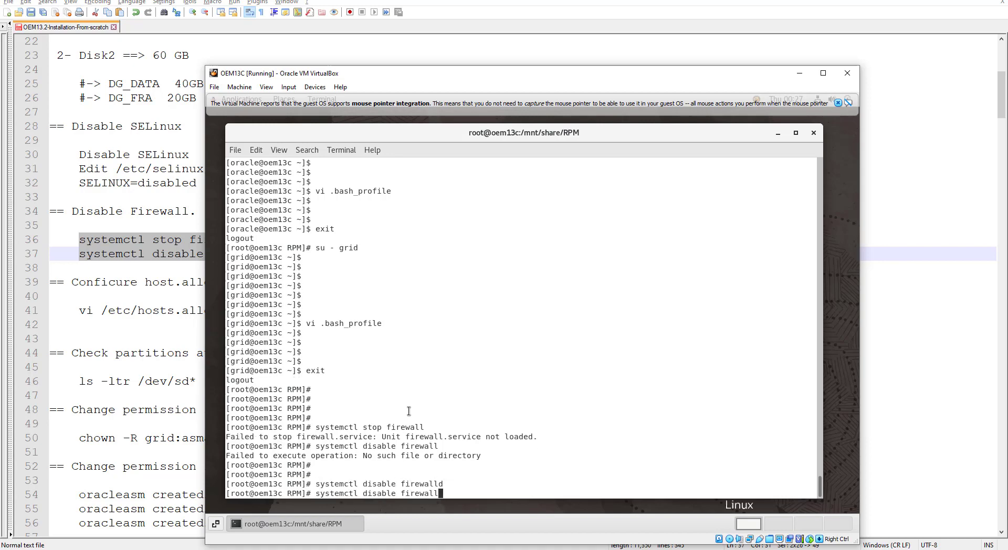
type("d")
key("Up")
key("Up")
type("d")
key("Return")
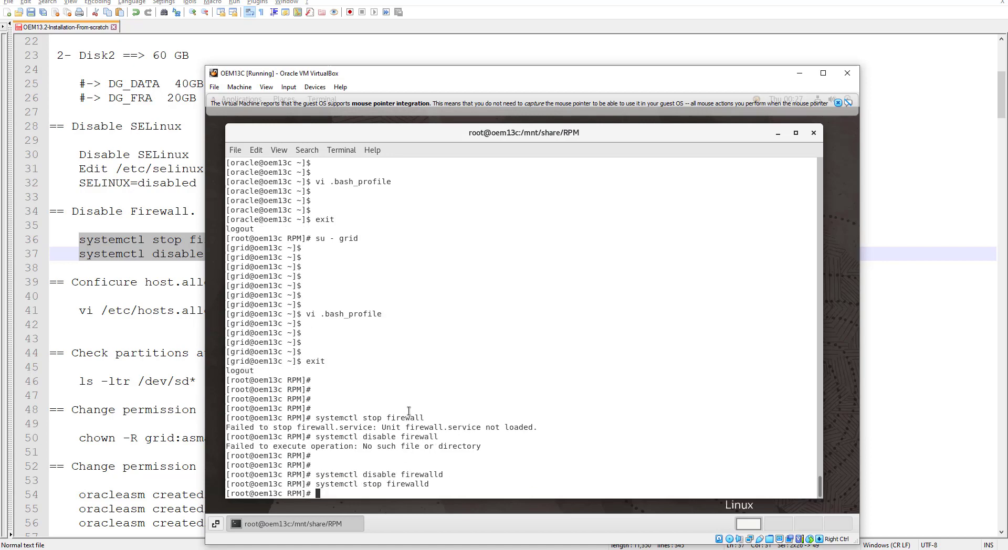
key("Return")
key("Return")
key("Return")
key("alt+Tab")
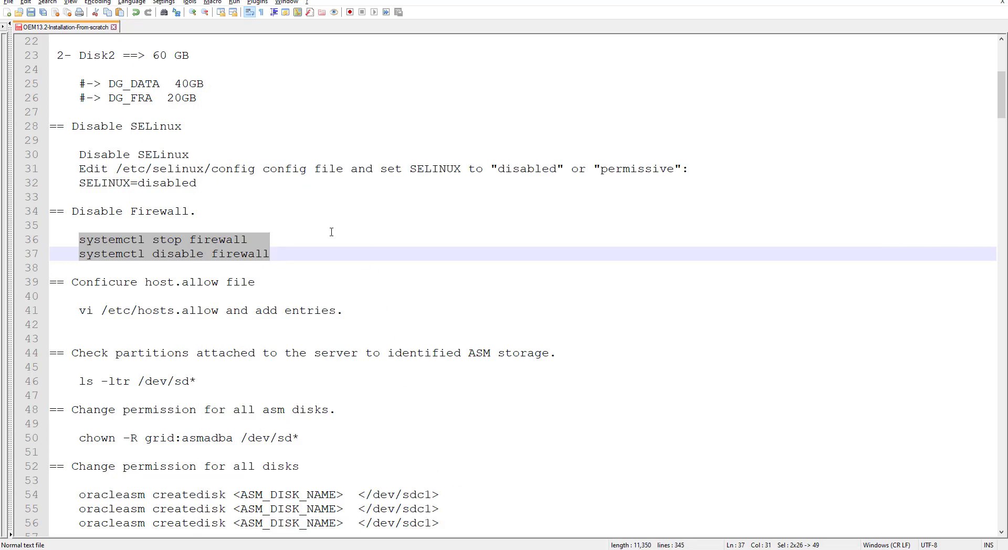
Step: Open /etc/selinux/config in vi using the path copied from the notes
double_click(186, 183)
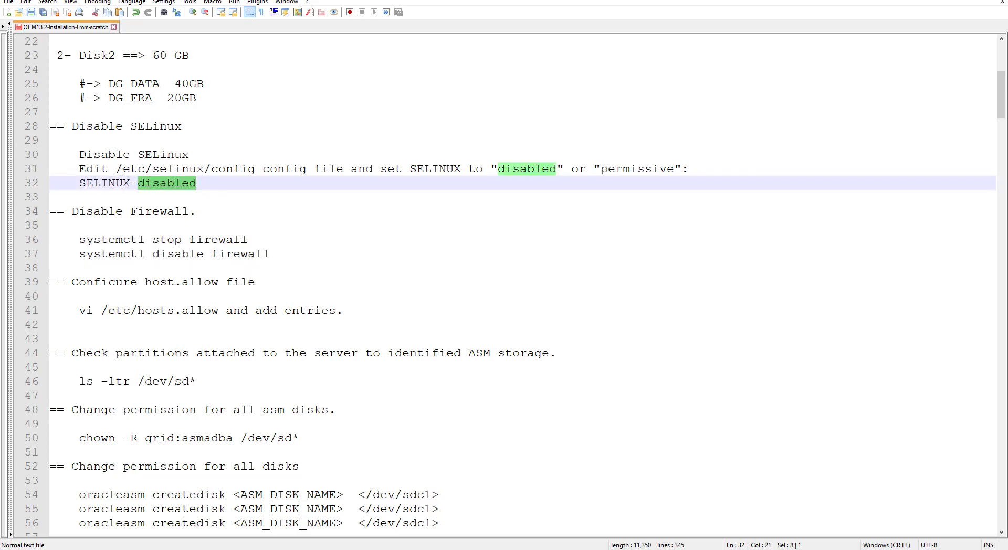
left_click_drag(116, 169, 255, 169)
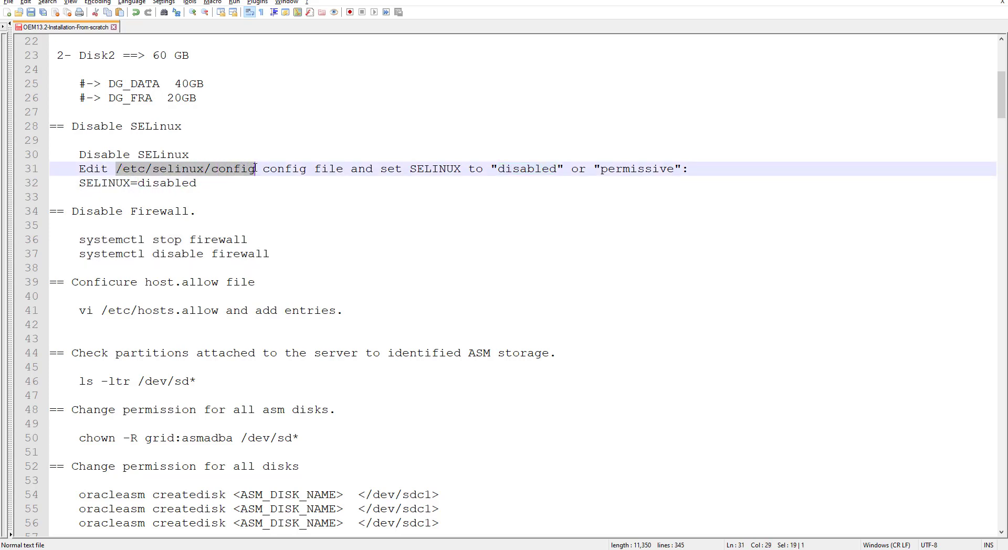
right_click(213, 168)
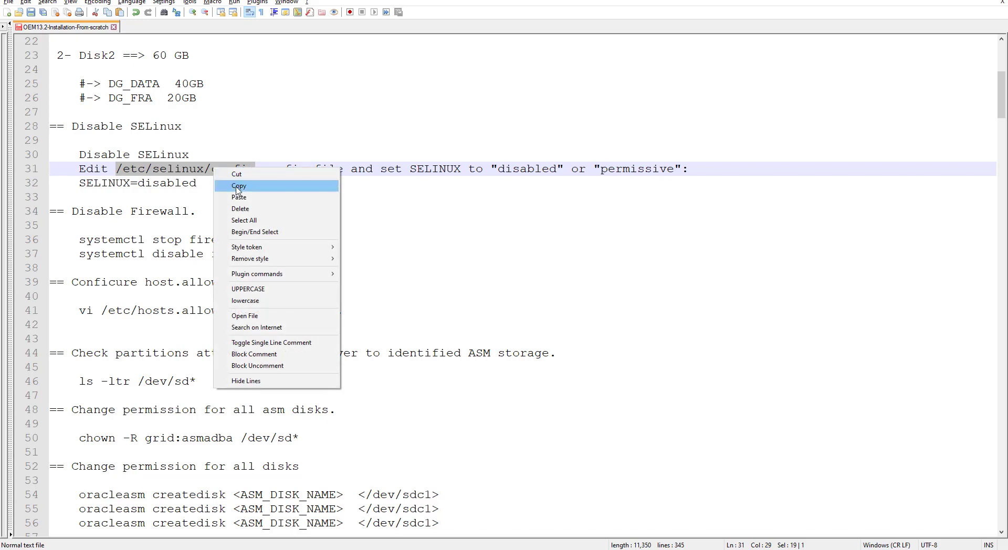
left_click(238, 187)
key("alt+Tab")
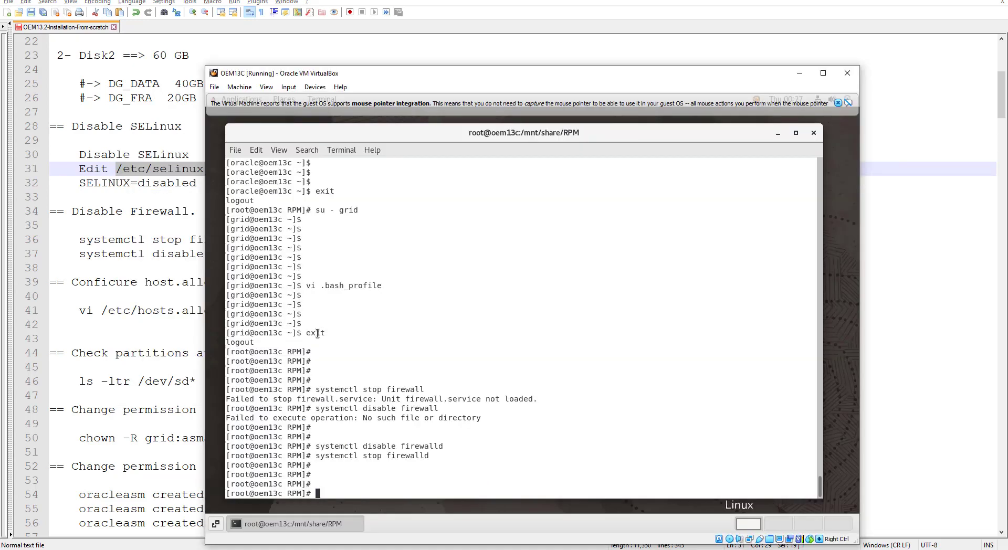
type("vi")
key("ctrl+shift+v")
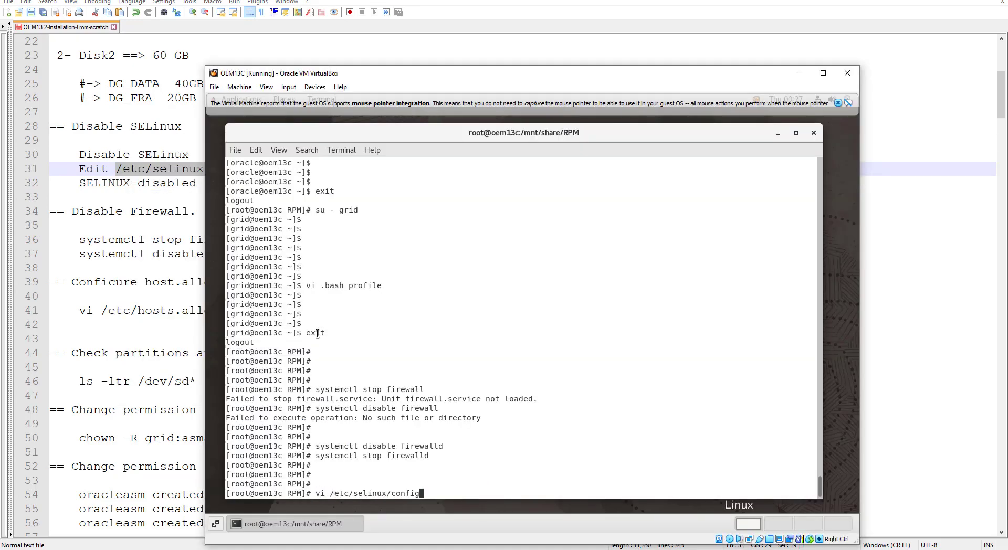
key("Return")
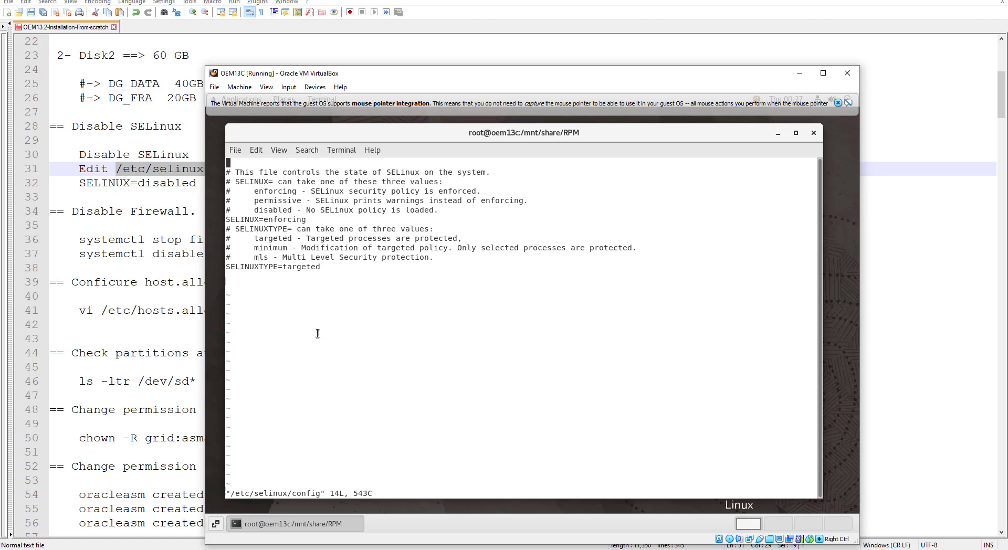
Step: Replace SELINUX=enforcing with disabled and save the file with :wq!
key("Down")
key("Down")
key("Down")
key("Down")
key("Down")
key("Right")
key("Right")
key("Right")
key("Right")
key("Right")
key("Right")
key("Right")
key("Right")
key("Right")
key("Right")
key("Left")
key("x")
key("x")
key("x")
key("x")
key("x")
key("x")
key("x")
key("x")
key("x")
key("a")
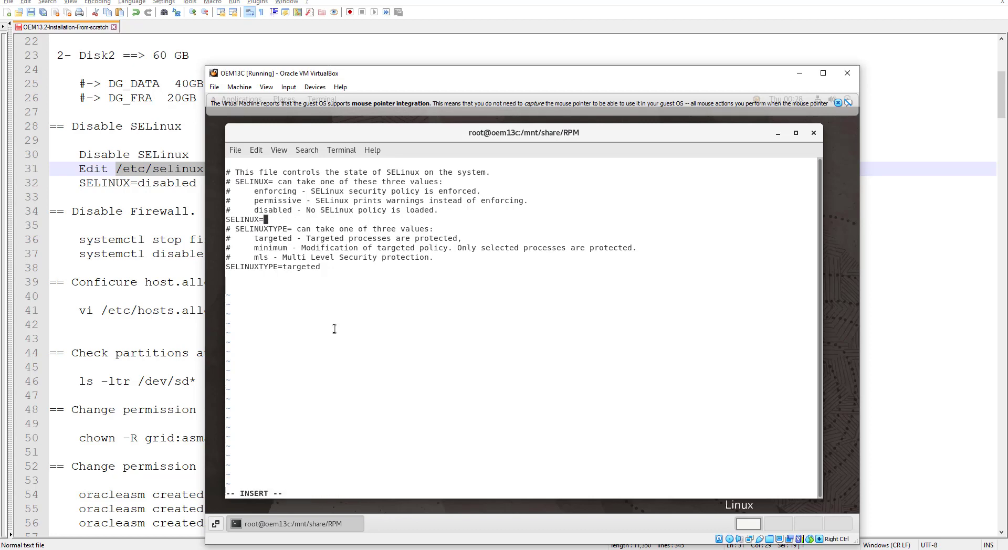
double_click(278, 200)
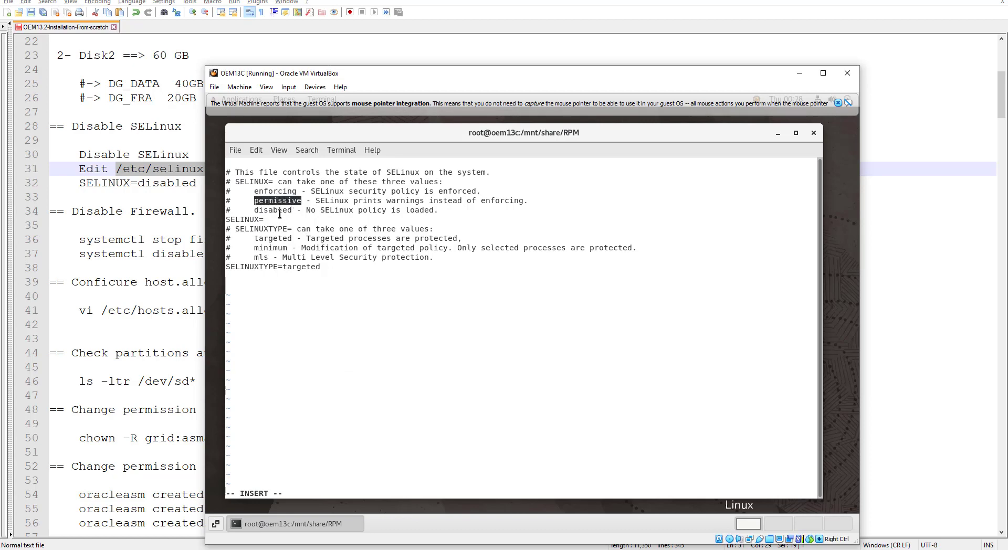
double_click(276, 210)
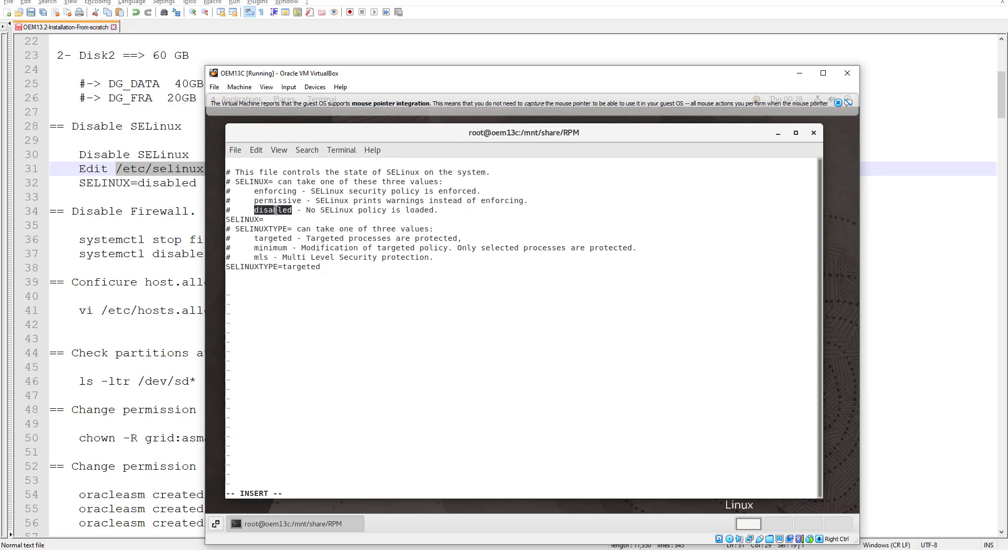
middle_click(307, 223)
key("Escape")
type(":wq!")
key("Return")
key("Return")
key("Return")
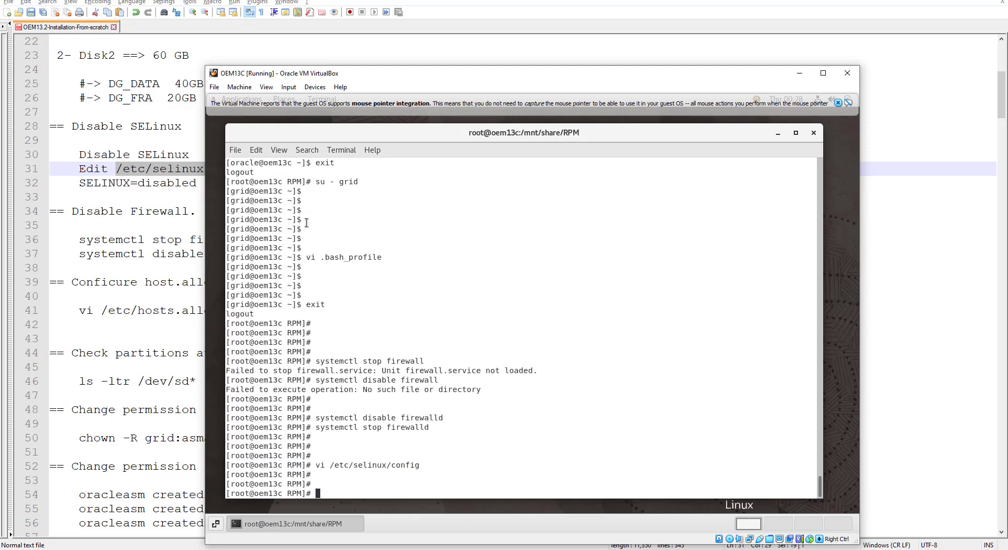
key("Return")
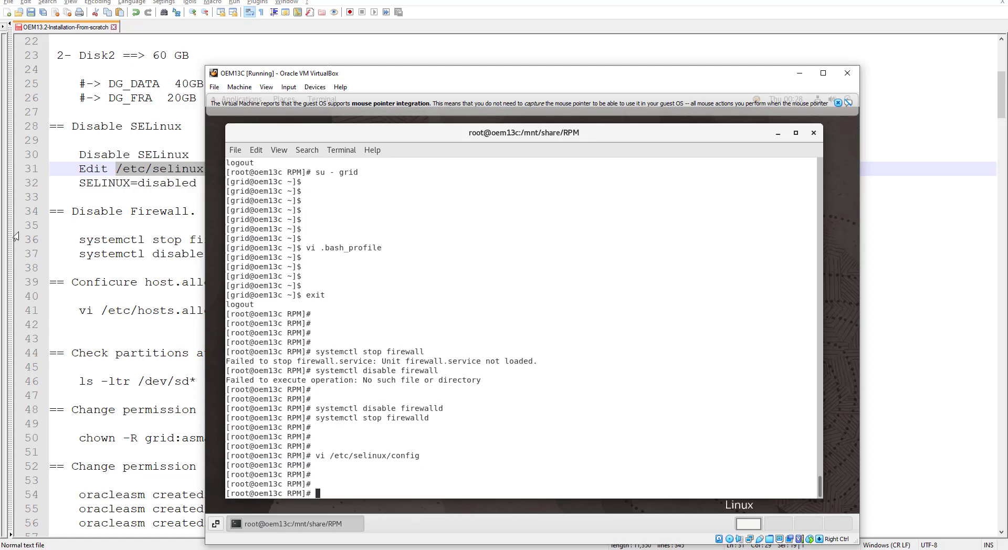
Step: Return to the installation notes and scroll further down the script
left_click(105, 326)
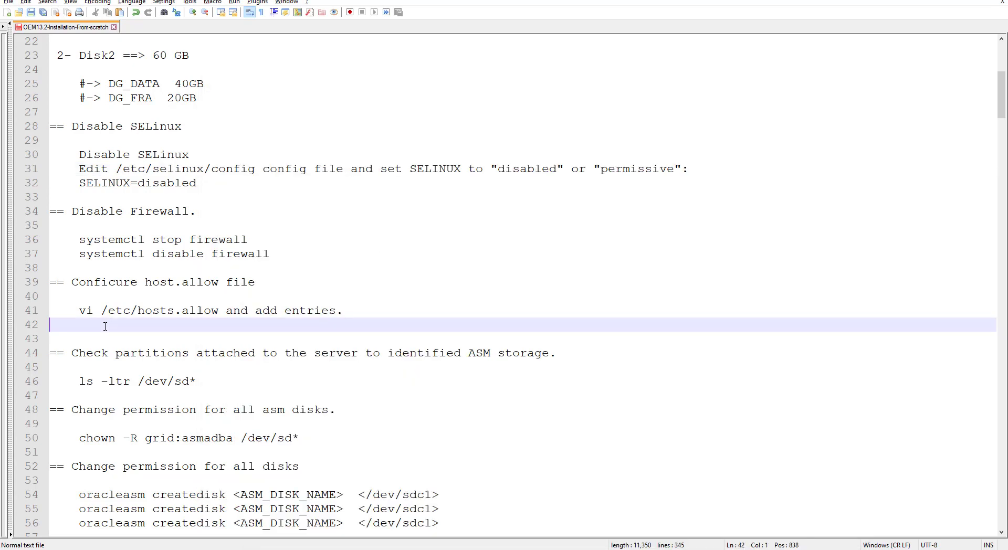
scroll(163, 267, "down", 5)
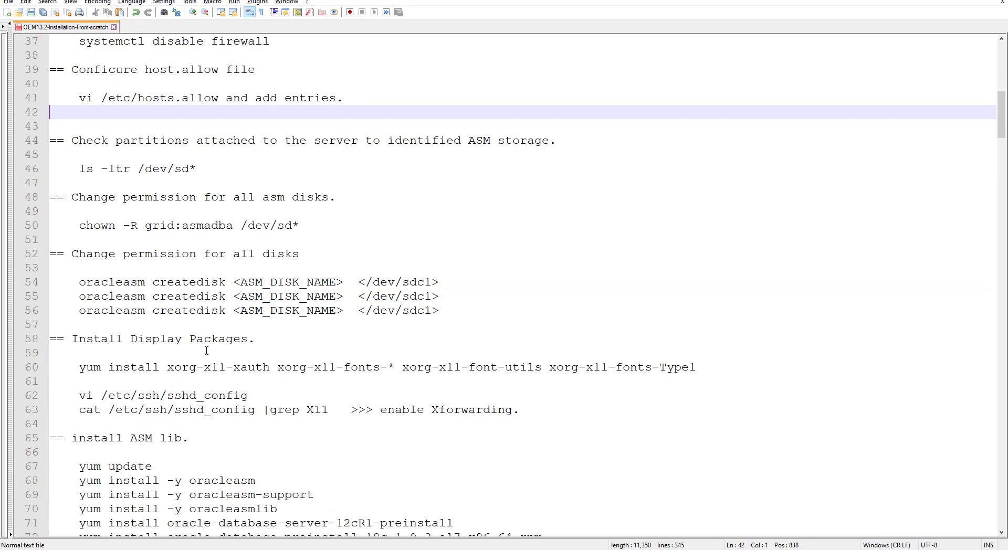
scroll(206, 352, "down", 4)
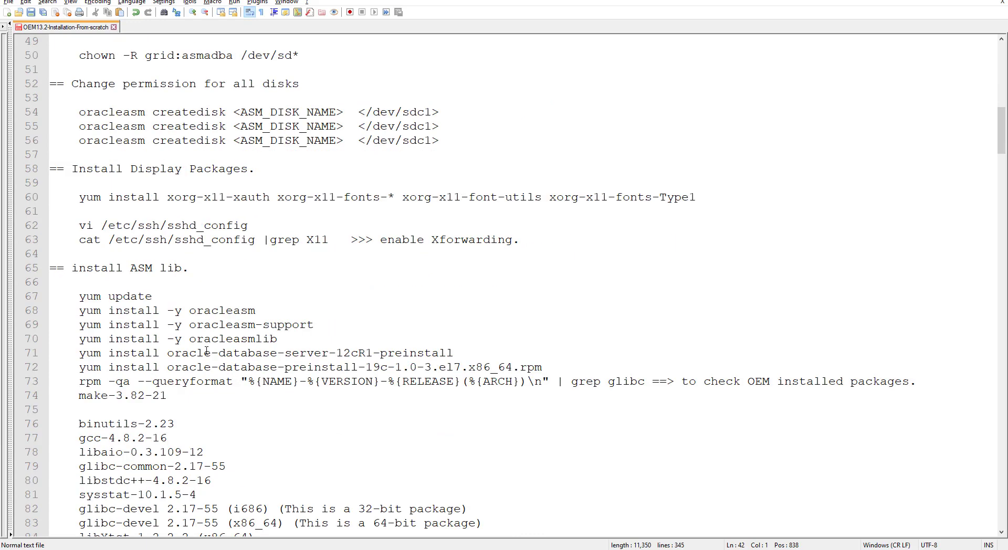
scroll(207, 352, "down", 4)
scroll(207, 351, "down", 4)
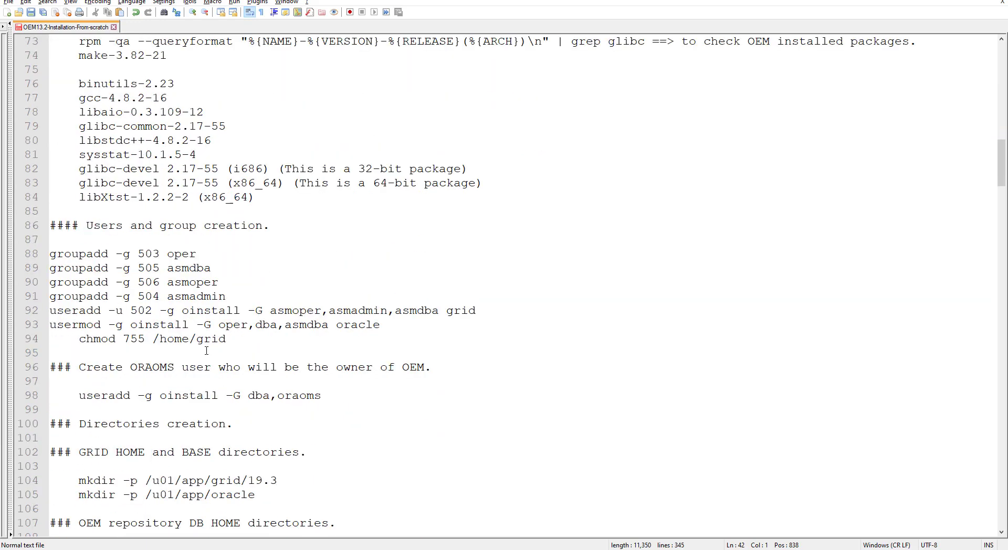
scroll(206, 351, "down", 3)
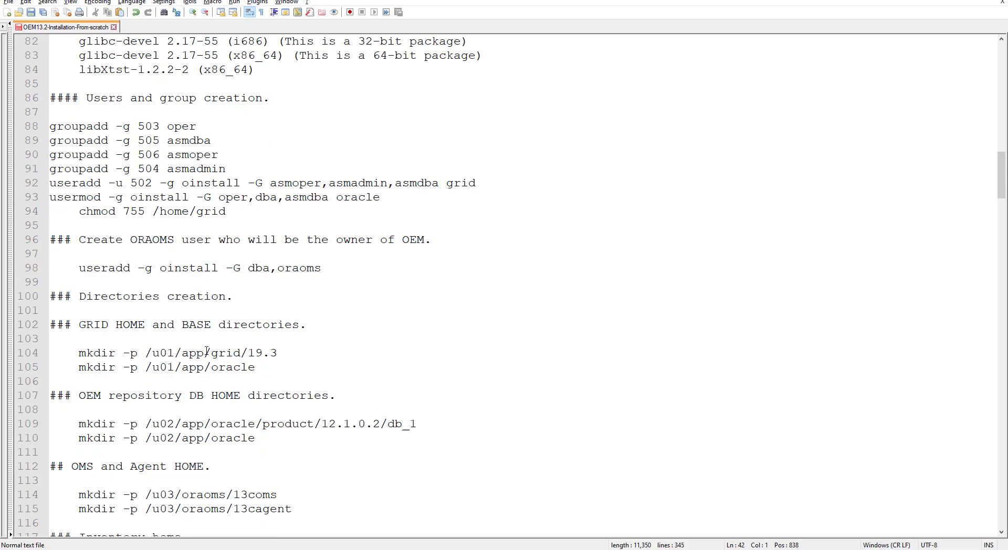